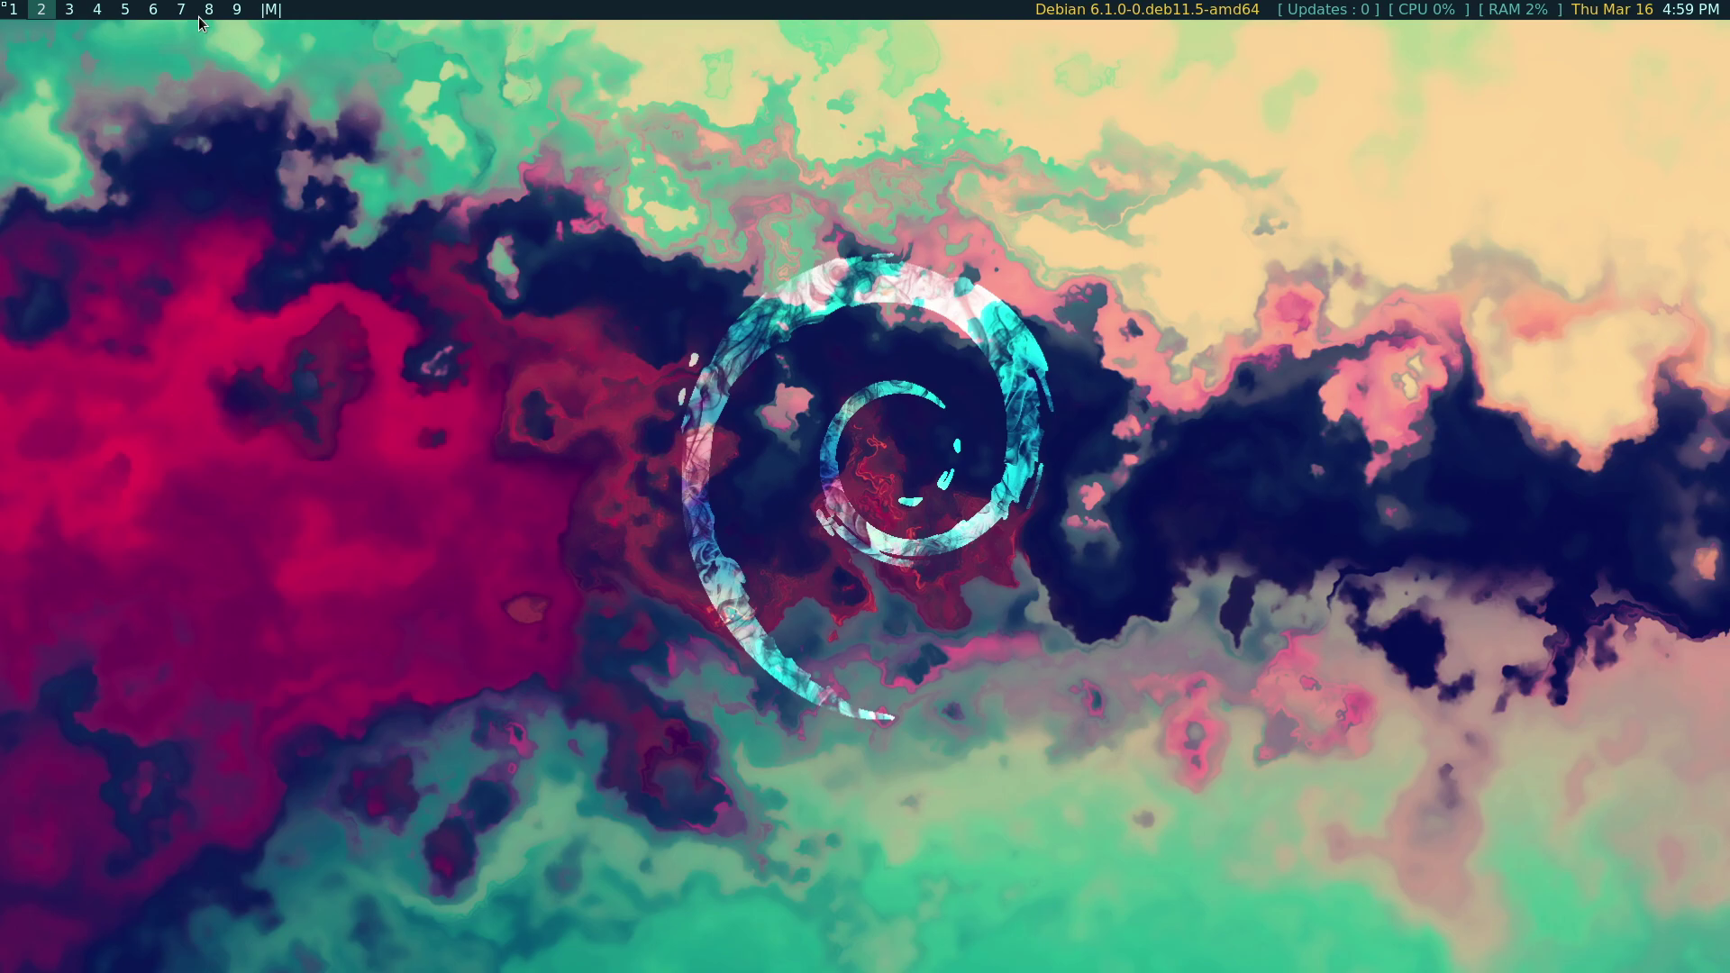
View the labelled USB sticks photo from Pictures in qimgv, then return to the Ventoy website workspace
{"action": "key", "text": "super+e"}
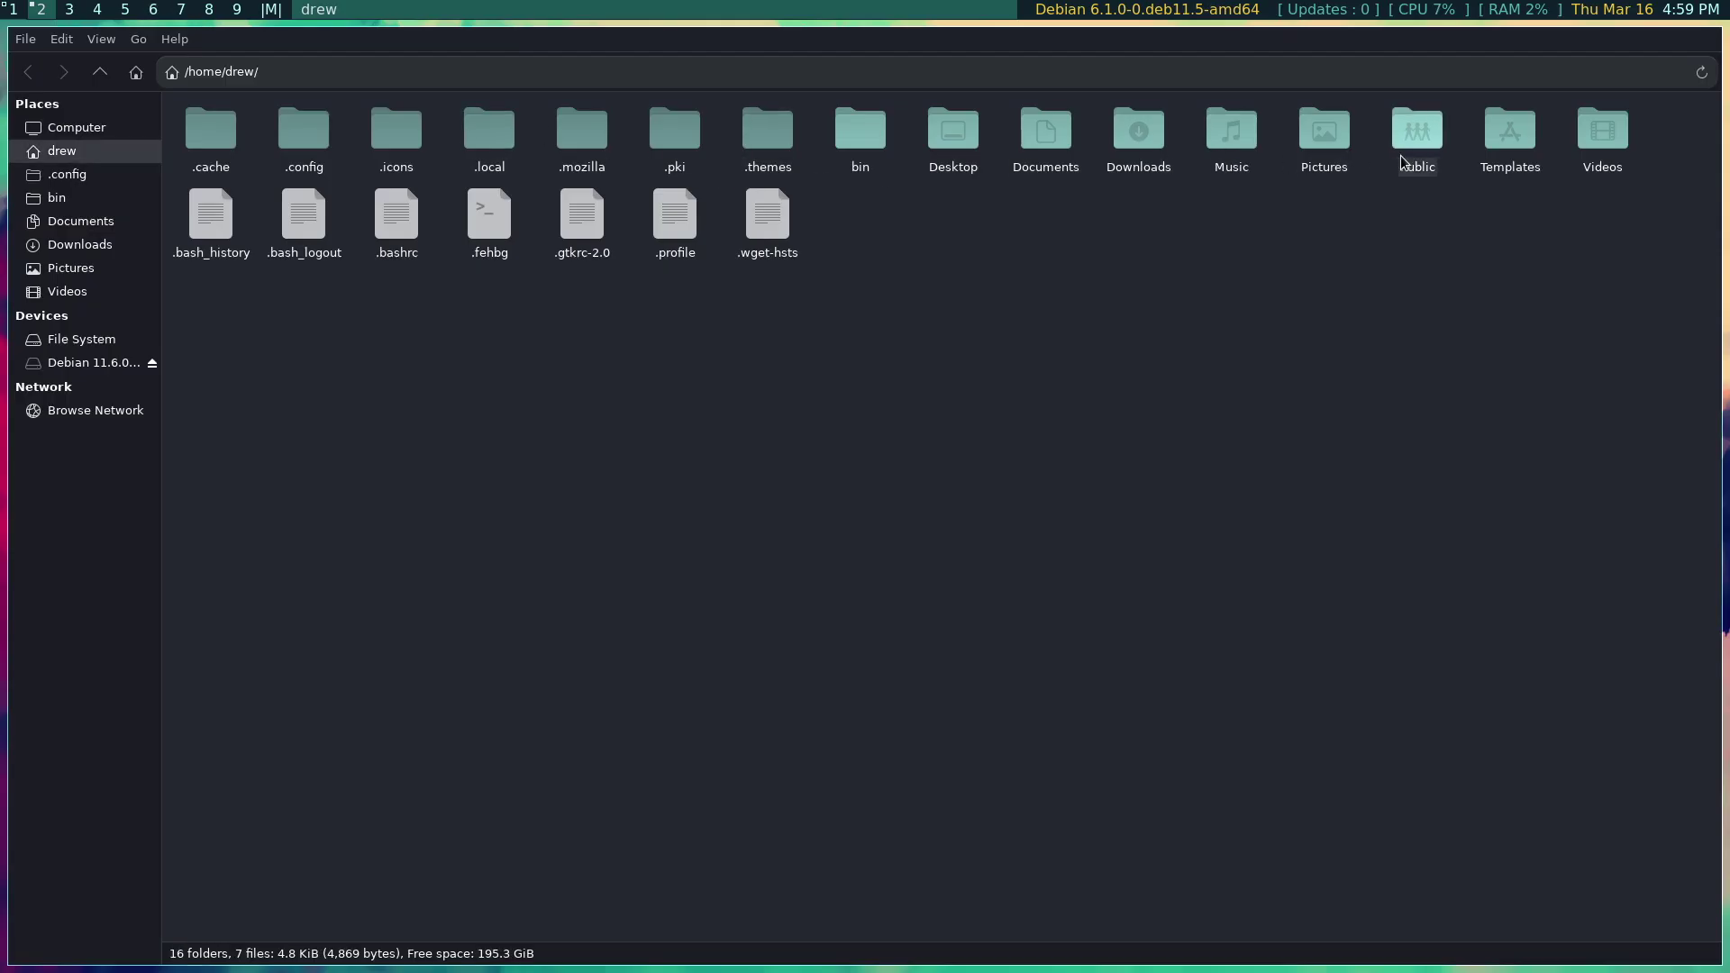
{"action": "double_click", "coordinate": [1317, 135]}
{"action": "left_click", "coordinate": [225, 140]}
{"action": "right_click", "coordinate": [227, 141]}
{"action": "left_click", "coordinate": [307, 154]}
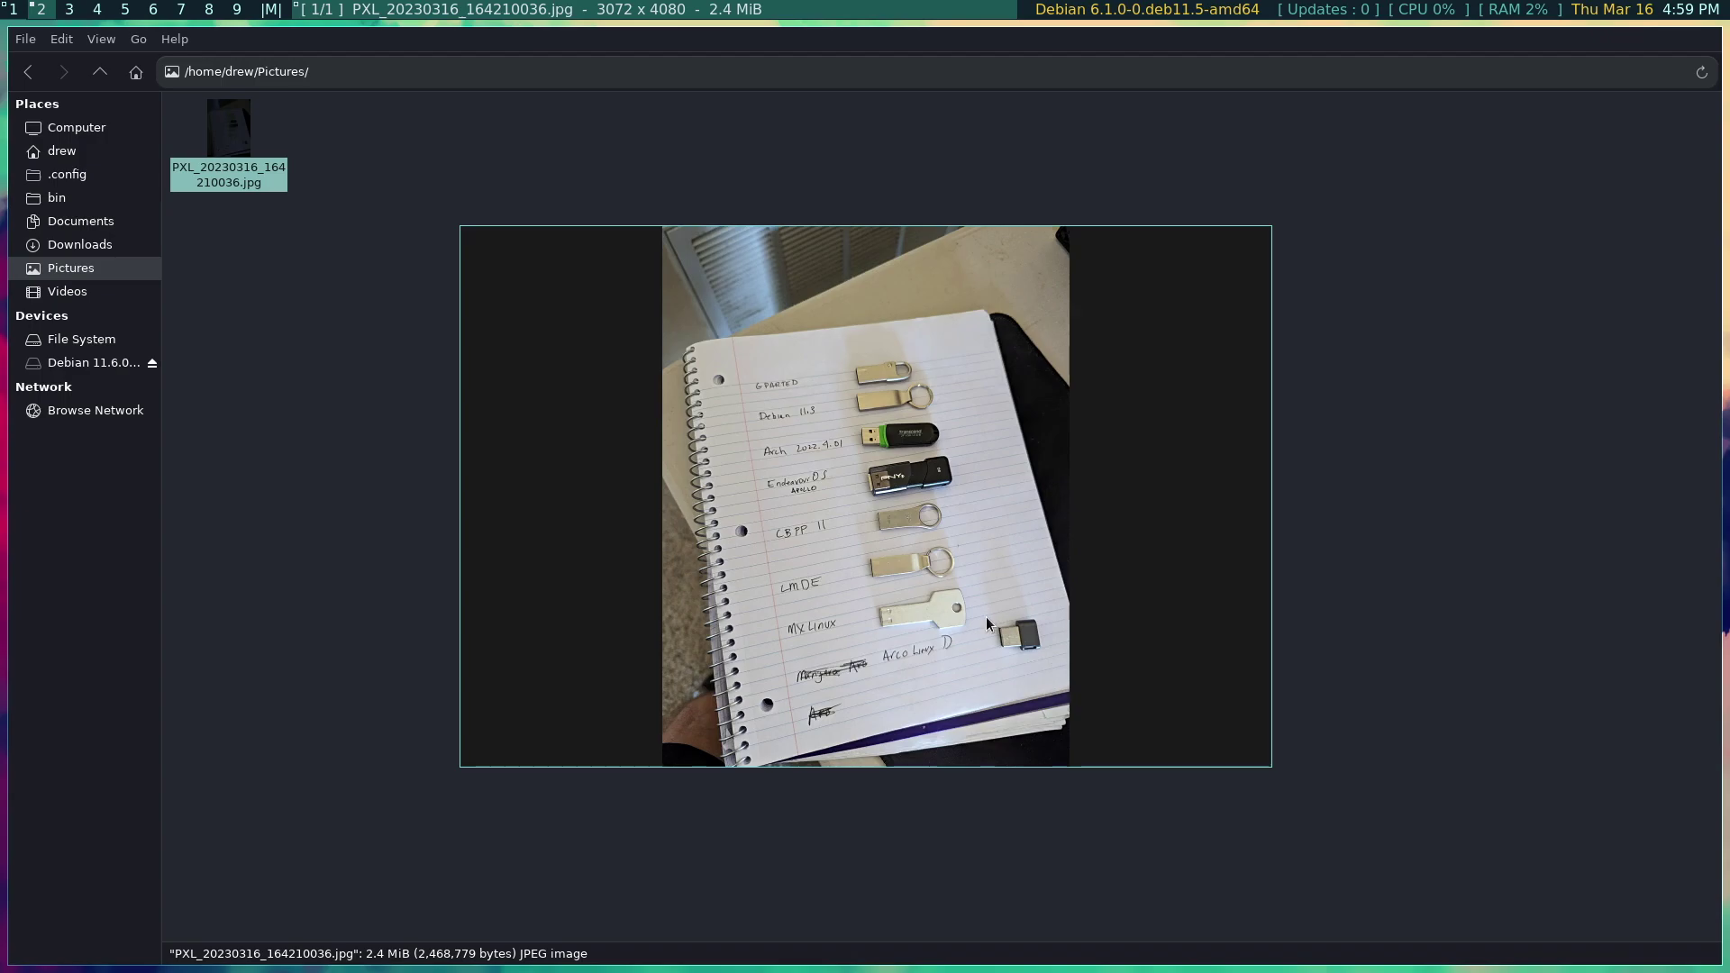
{"action": "left_click", "coordinate": [17, 10]}
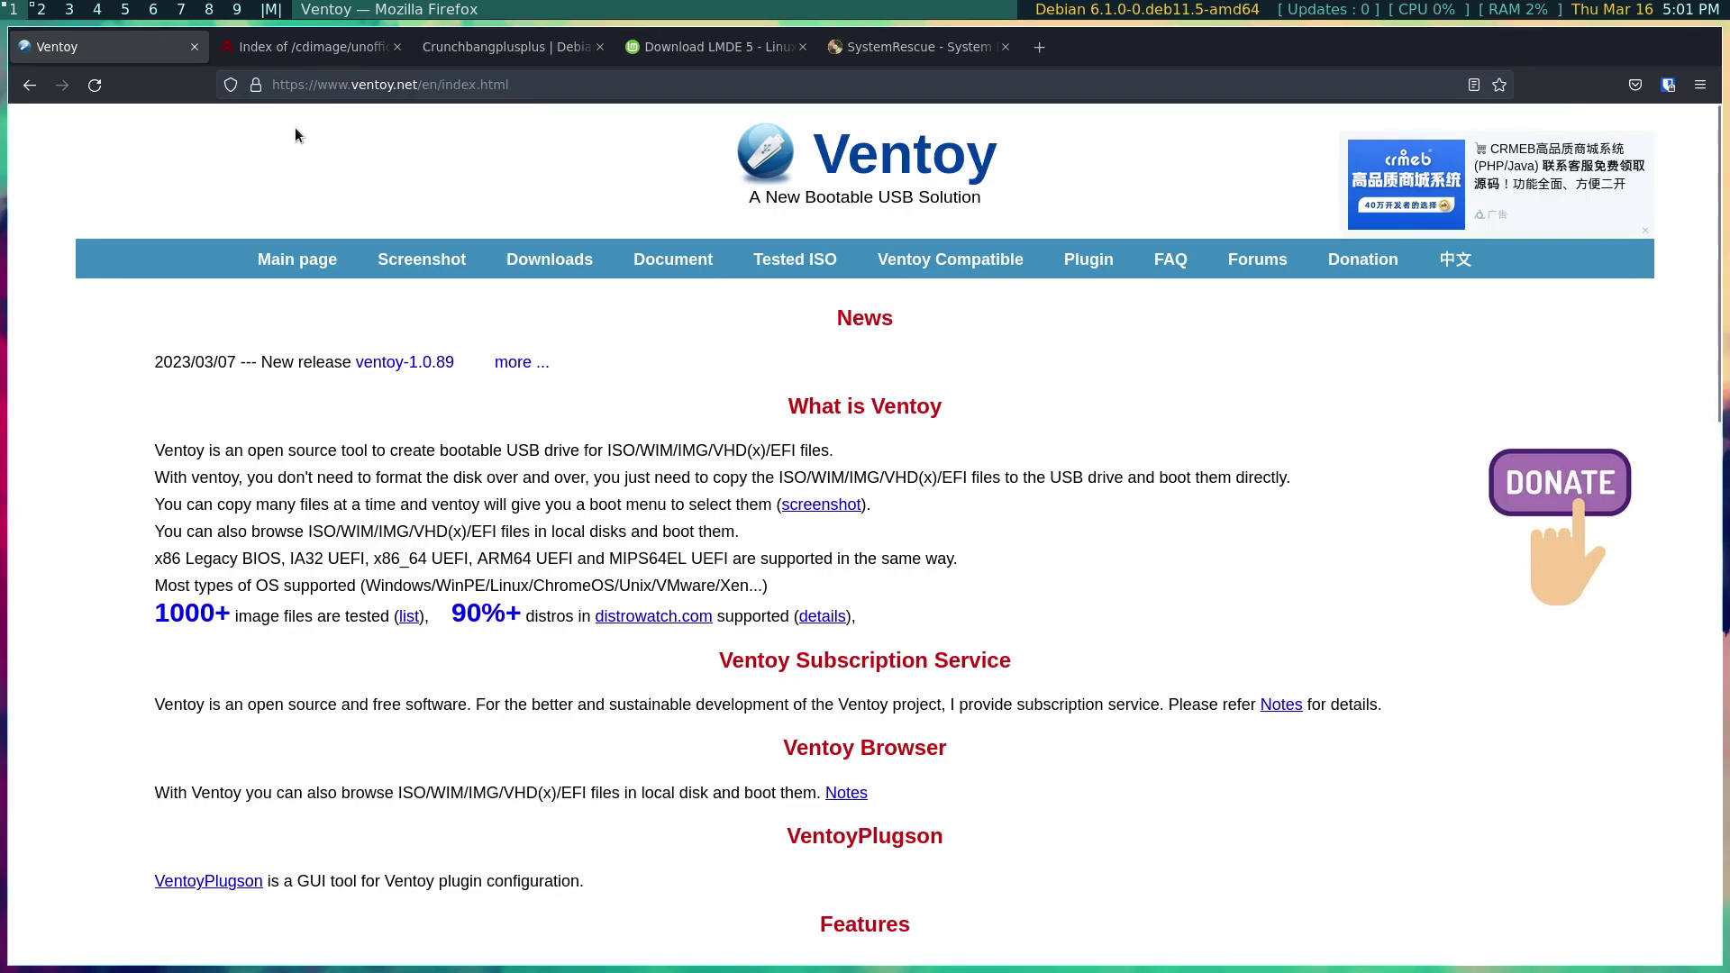
Scroll through the Ventoy home page, then go to its Downloads page listing the 1.0.89 binaries
{"action": "scroll", "coordinate": [590, 538], "scroll_direction": "down", "scroll_amount": 10}
{"action": "scroll", "coordinate": [590, 539], "scroll_direction": "down", "scroll_amount": 3}
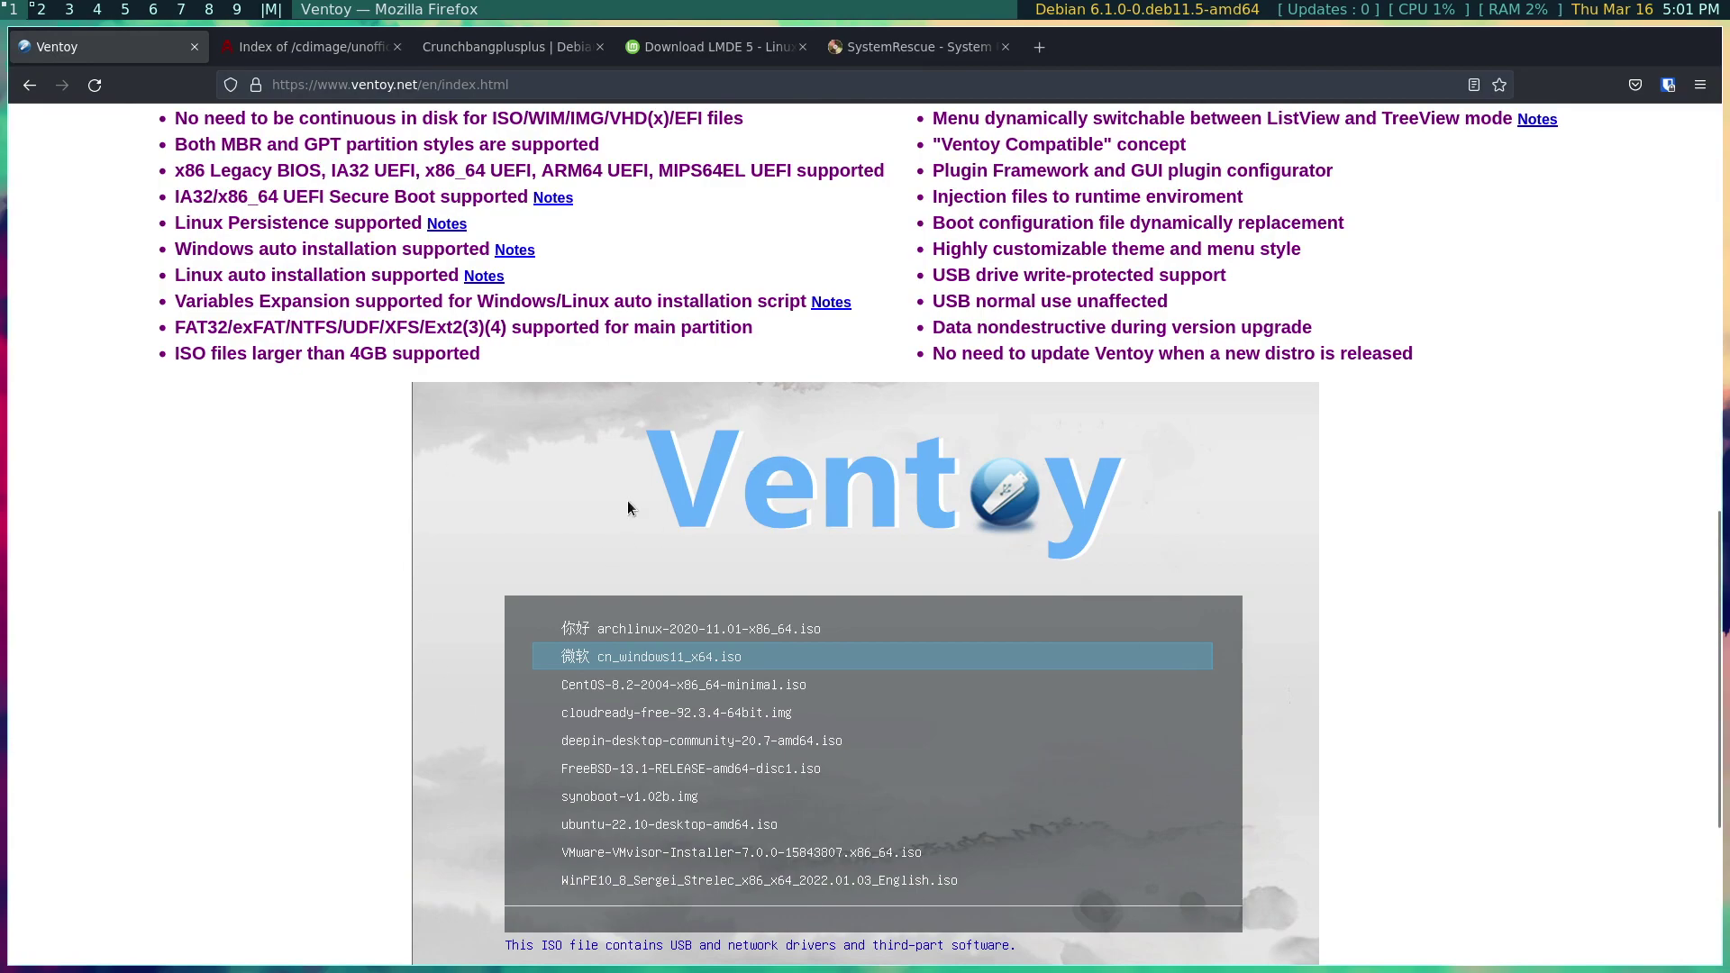
{"action": "scroll", "coordinate": [532, 579], "scroll_direction": "down", "scroll_amount": 3}
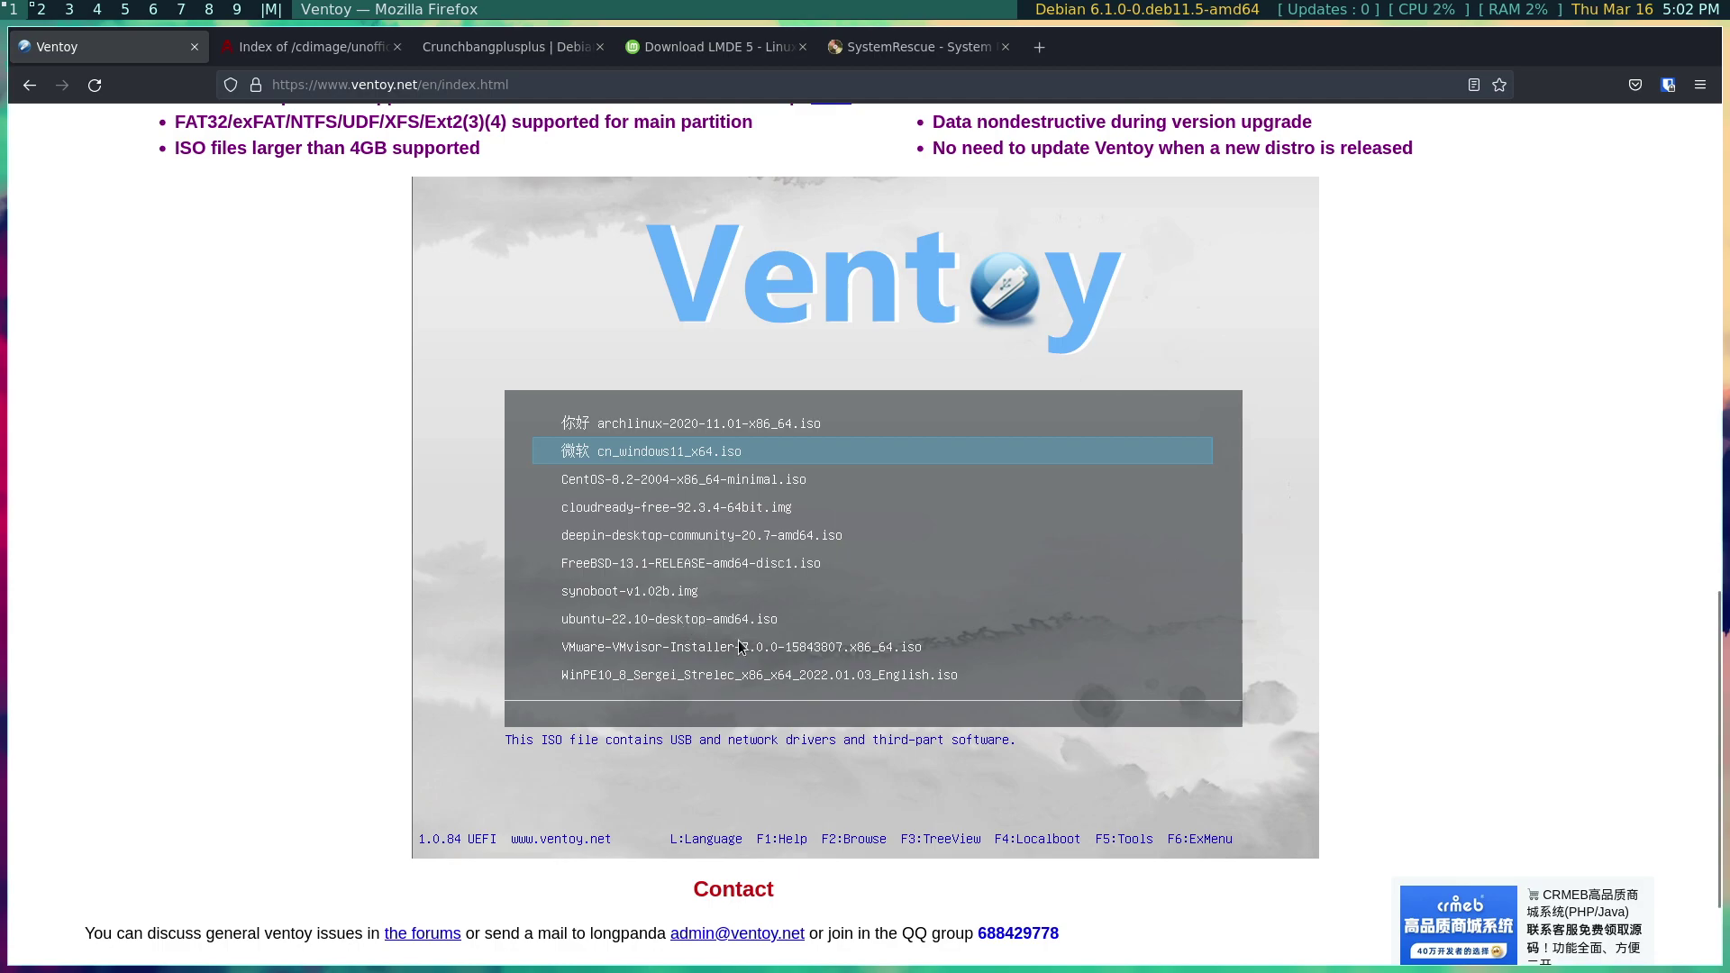
{"action": "scroll", "coordinate": [738, 640], "scroll_direction": "up", "scroll_amount": 10}
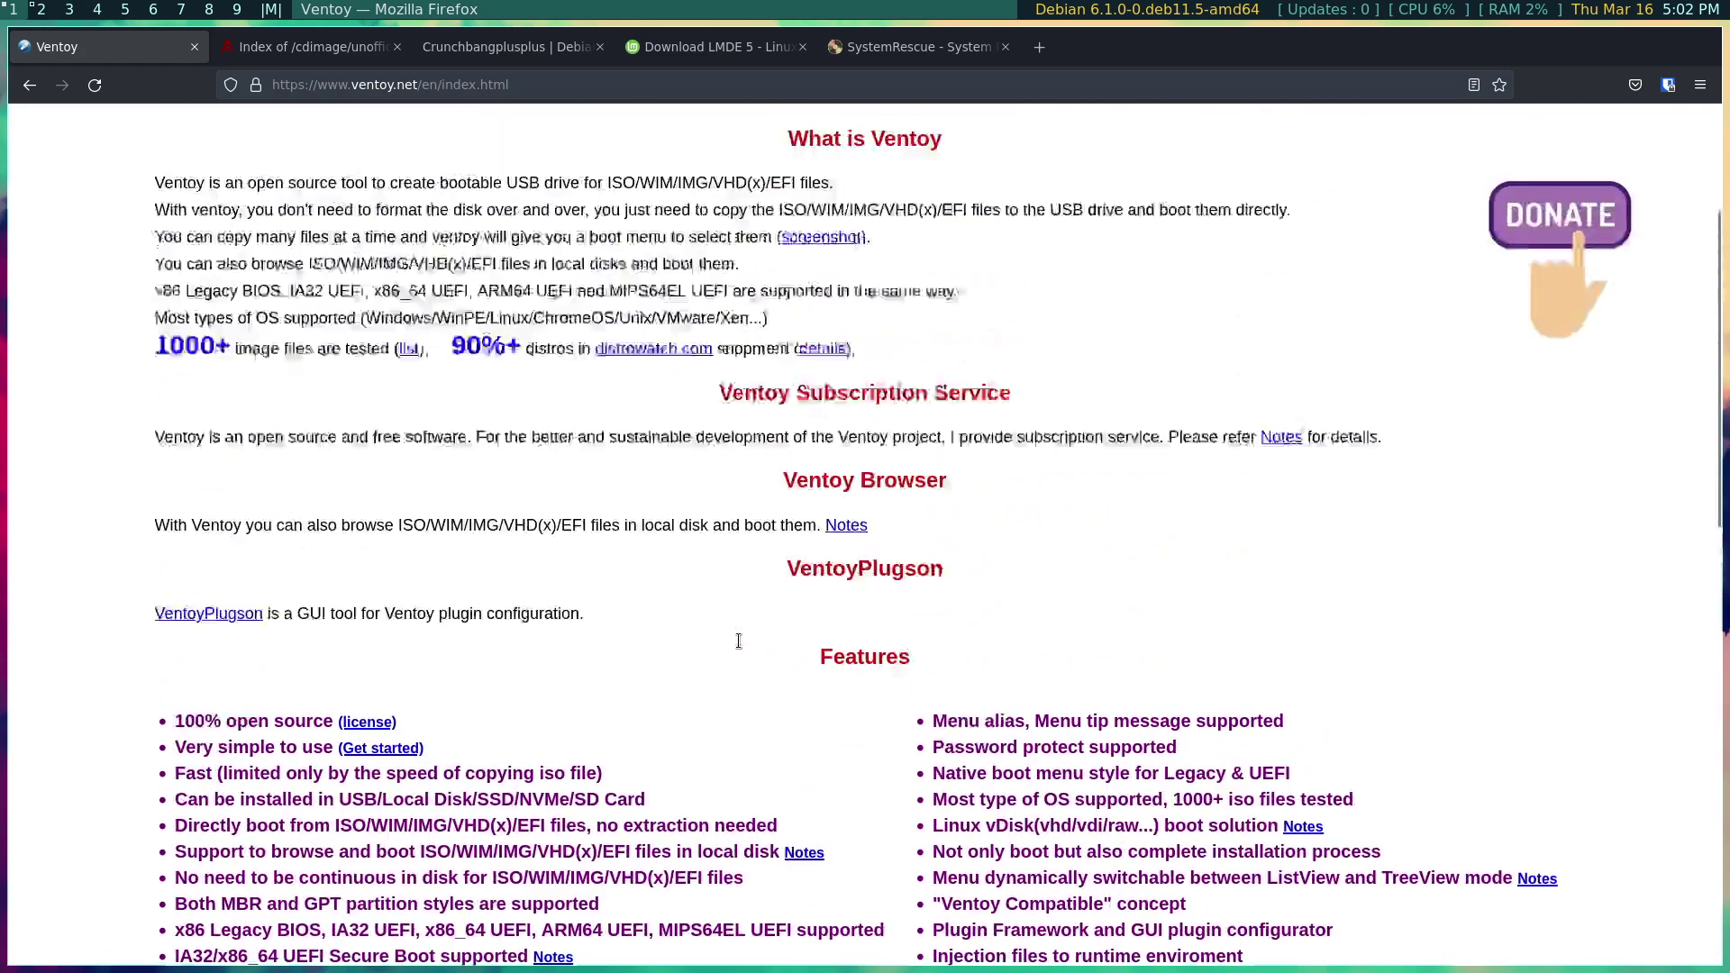
{"action": "scroll", "coordinate": [738, 640], "scroll_direction": "up", "scroll_amount": 3}
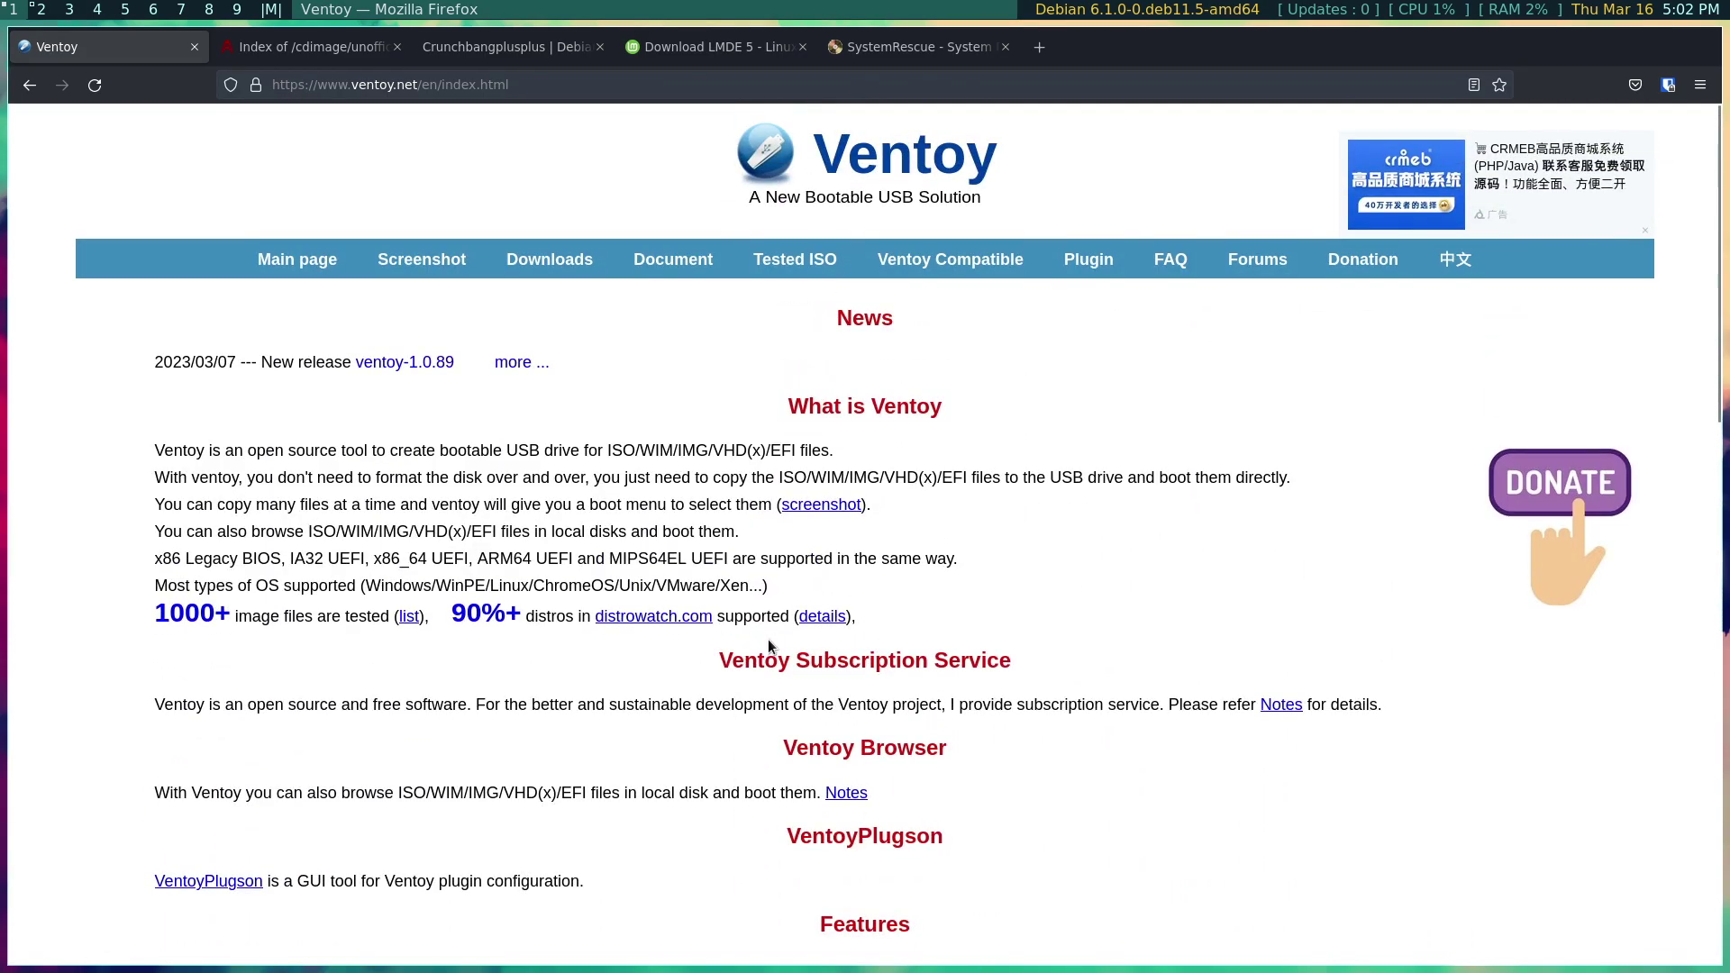
{"action": "left_click", "coordinate": [549, 259]}
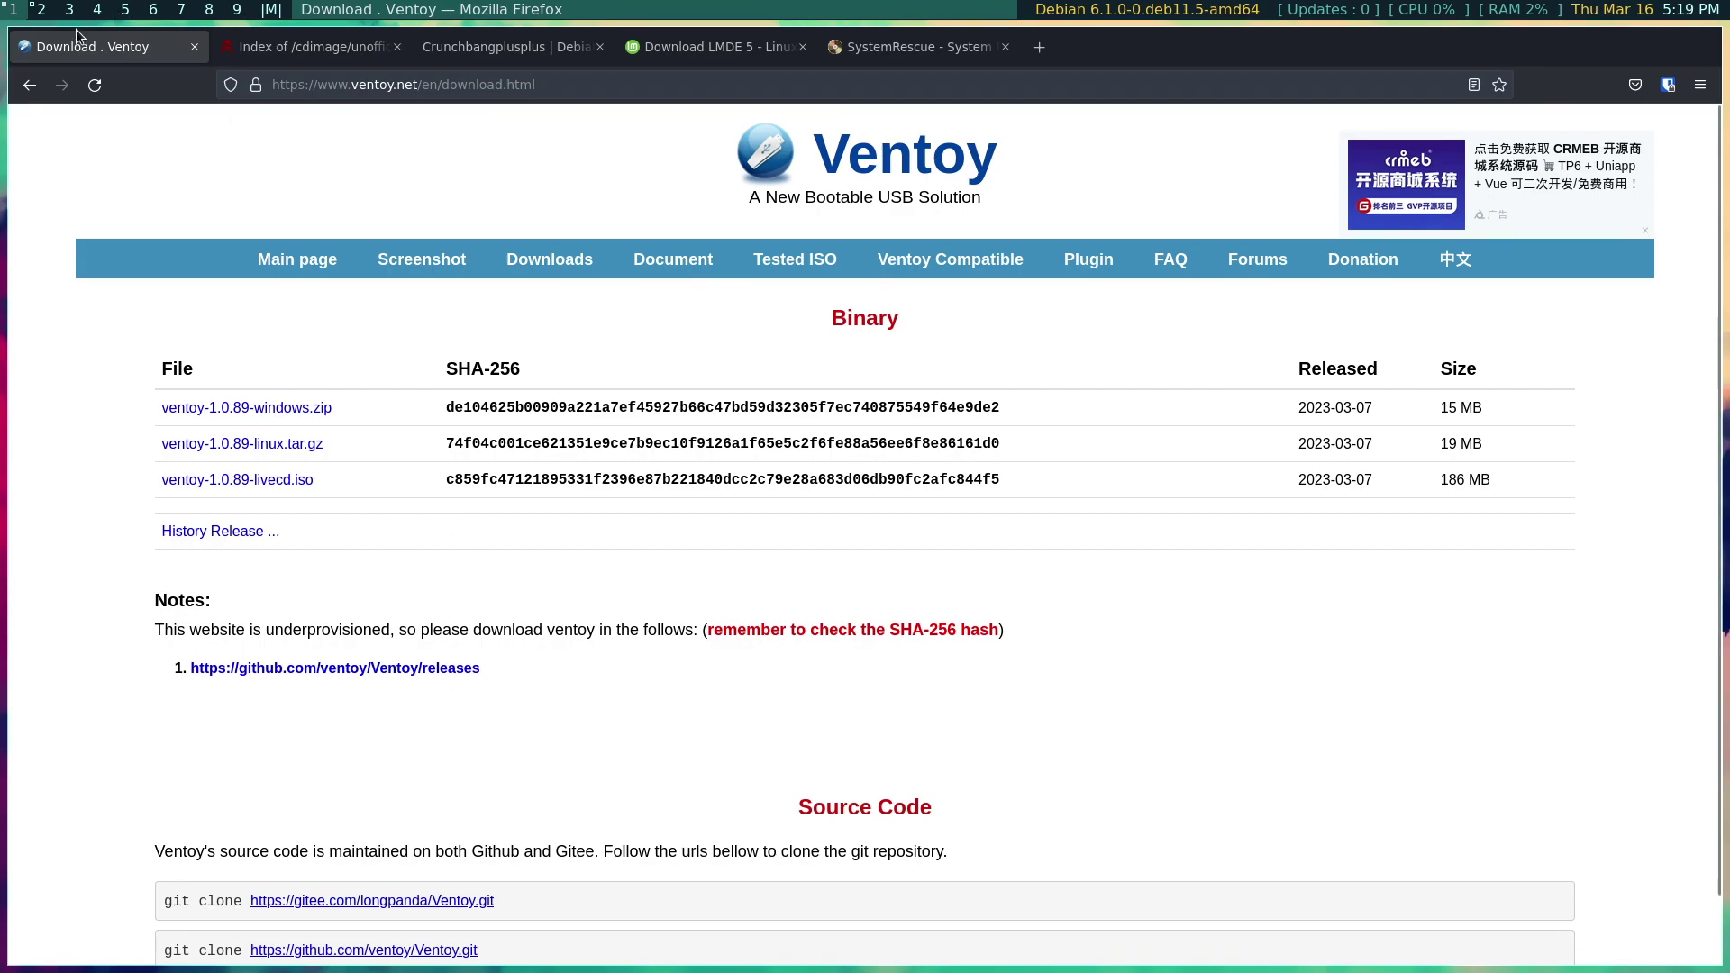
Browse from Downloads to the bin folder and bring up actions for the balenaEtcher-1.18.4-x64.AppImage
{"action": "left_click", "coordinate": [41, 11]}
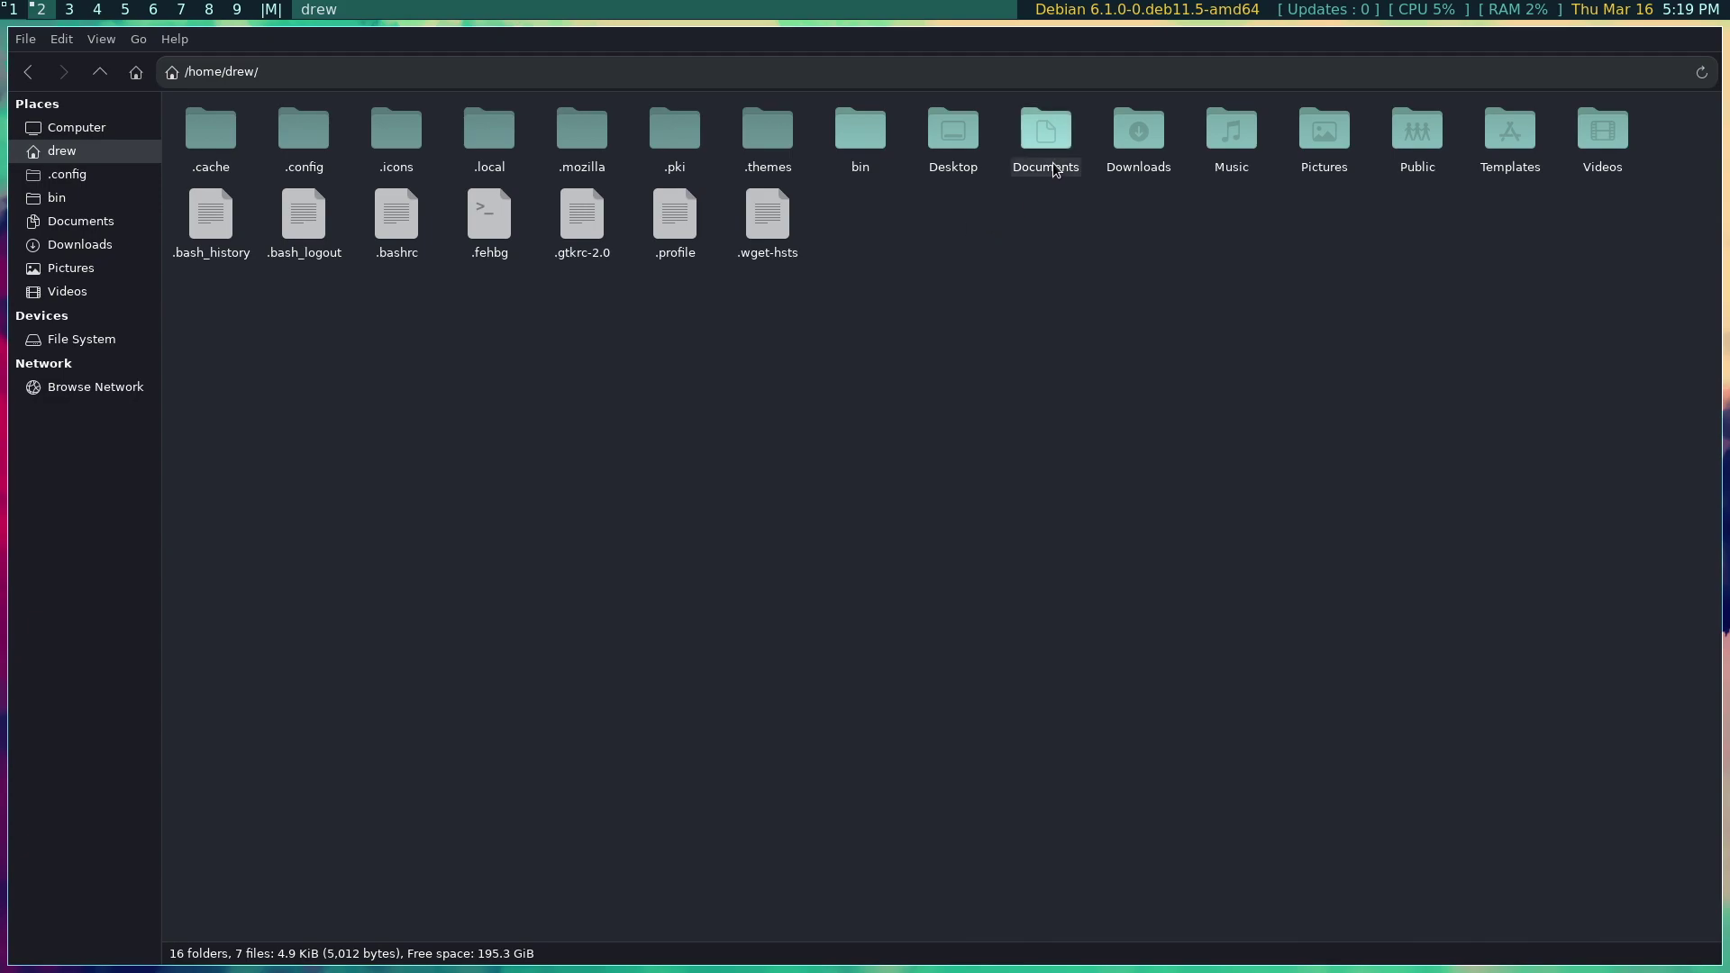
{"action": "double_click", "coordinate": [1133, 137]}
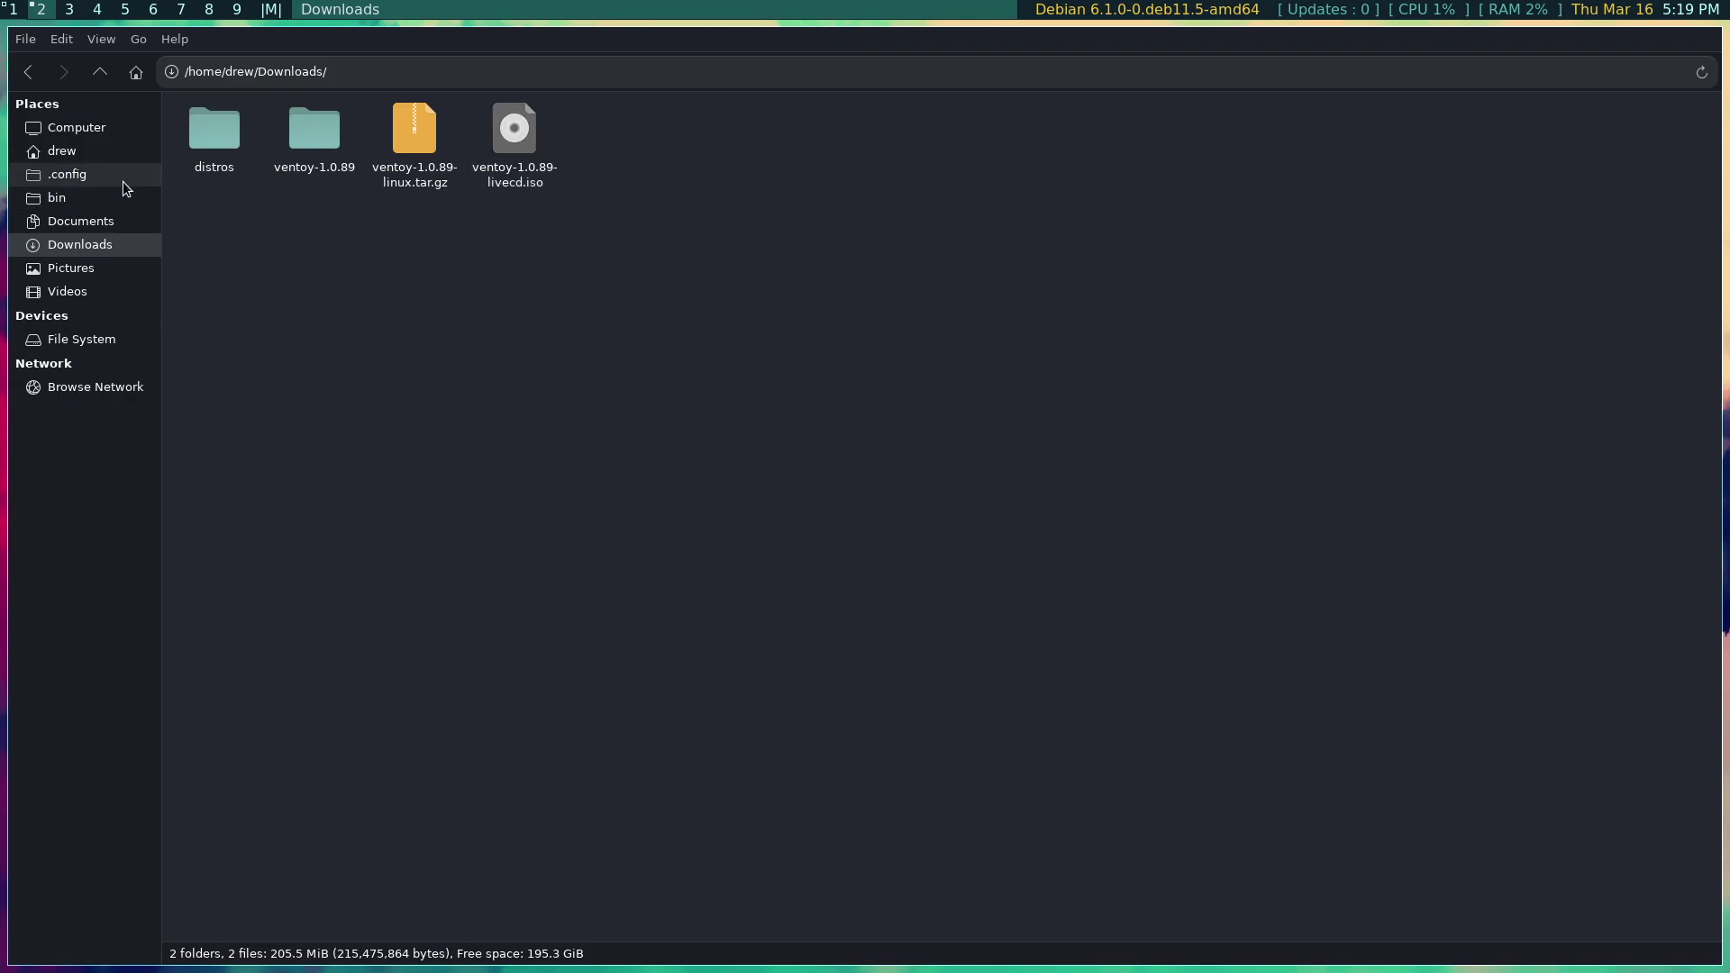
{"action": "left_click", "coordinate": [74, 198]}
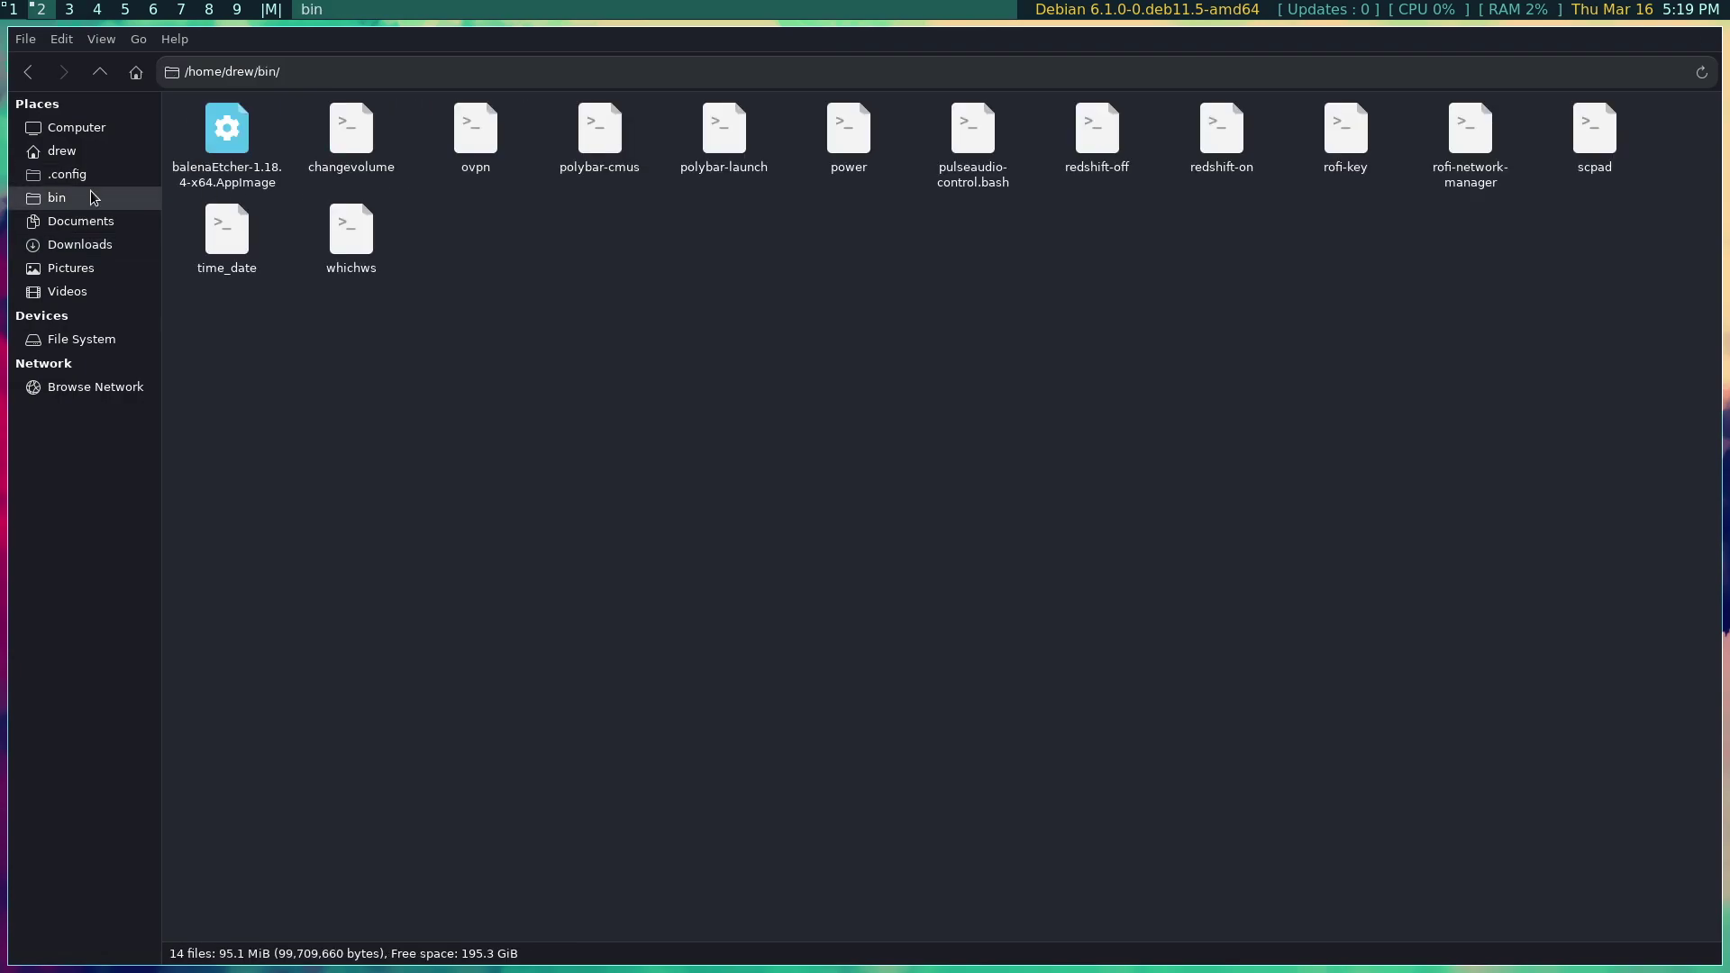
{"action": "left_click", "coordinate": [237, 144]}
{"action": "right_click", "coordinate": [236, 144]}
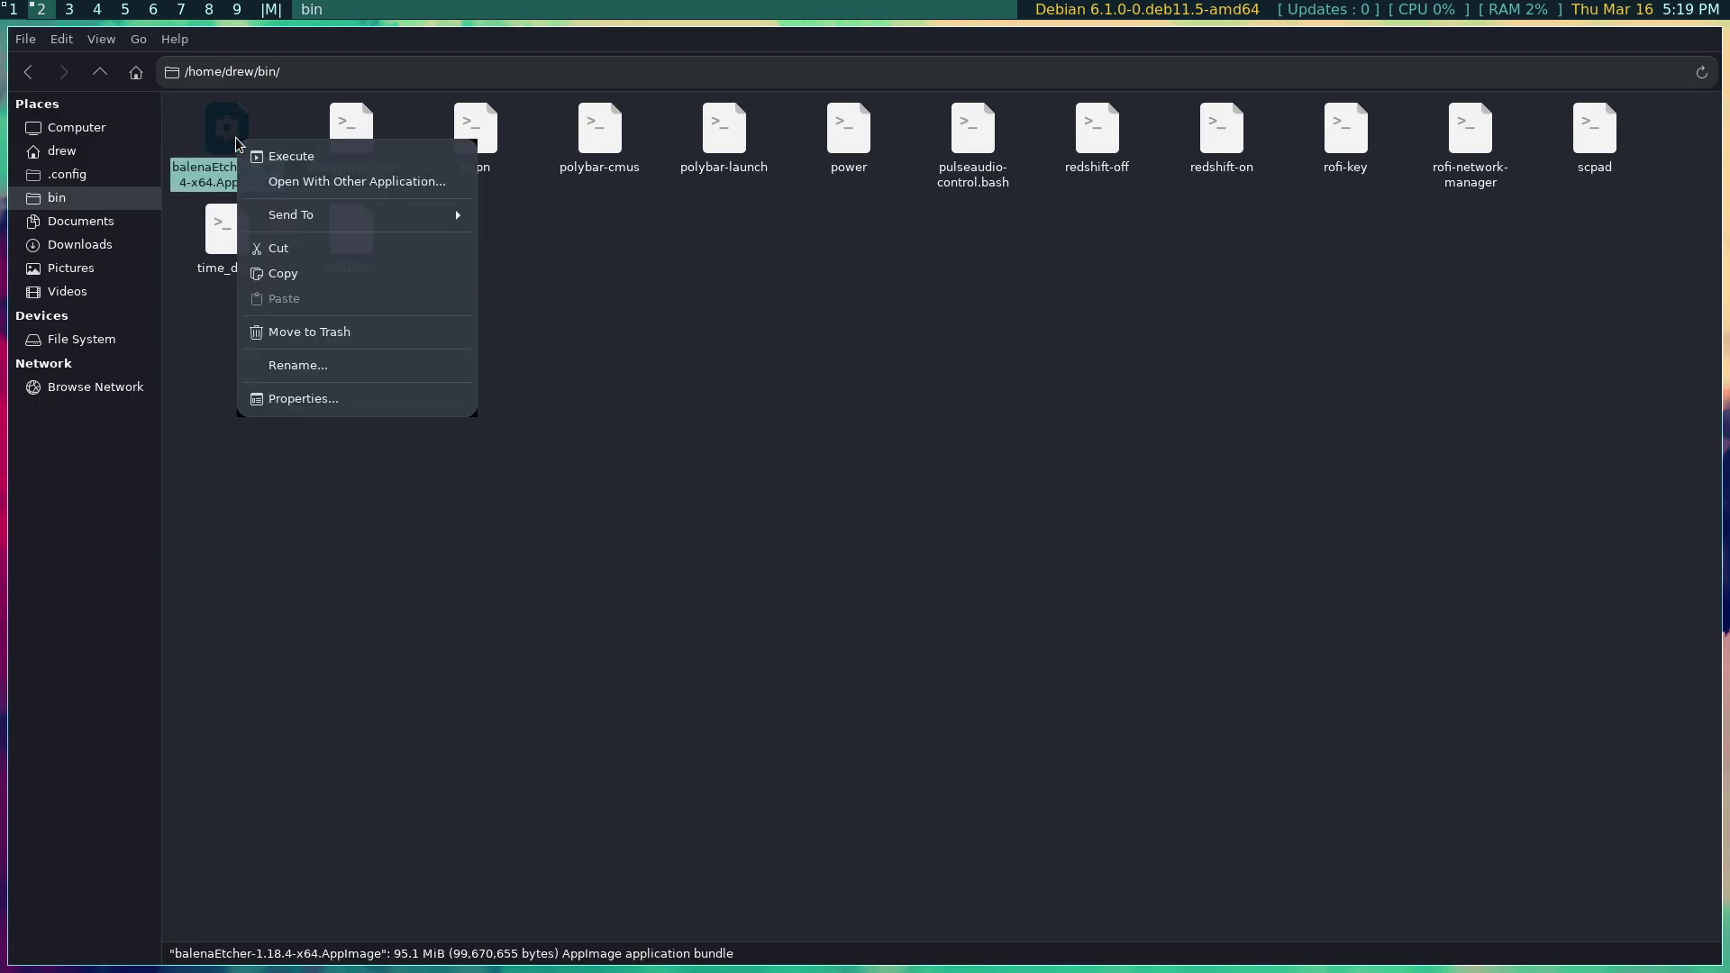
Launch balenaEtcher and load ventoy-1.0.89-livecd.iso from Downloads as the image
{"action": "left_click", "coordinate": [285, 163]}
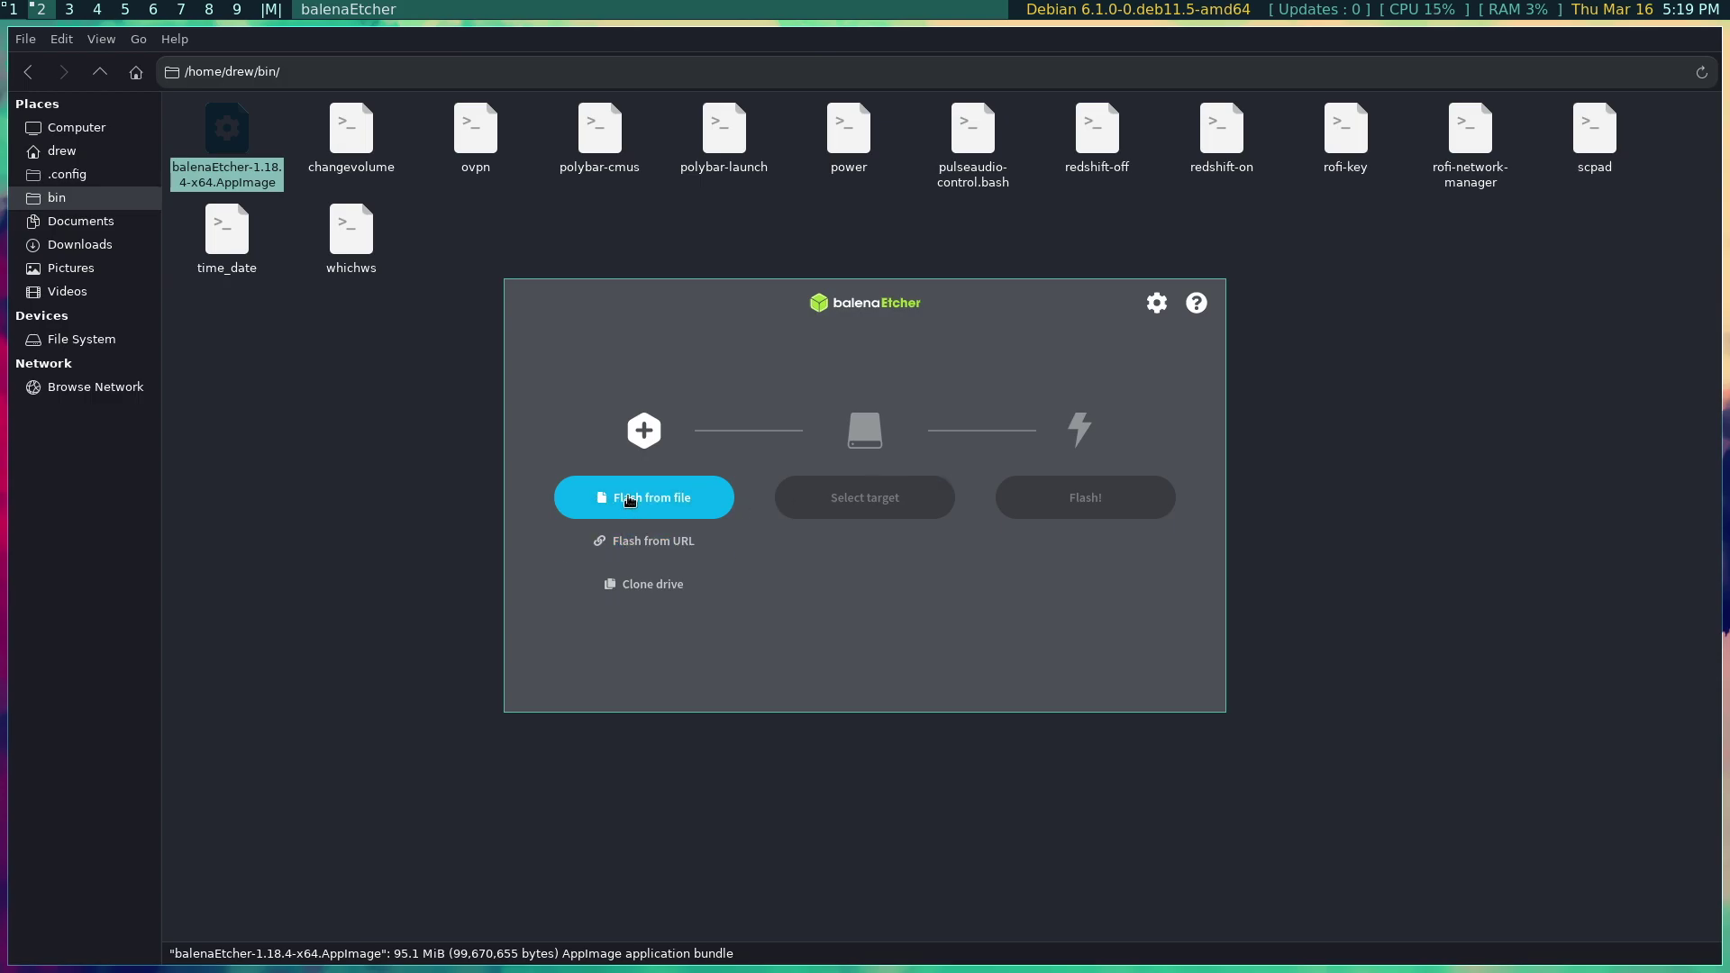
{"action": "left_click", "coordinate": [630, 501]}
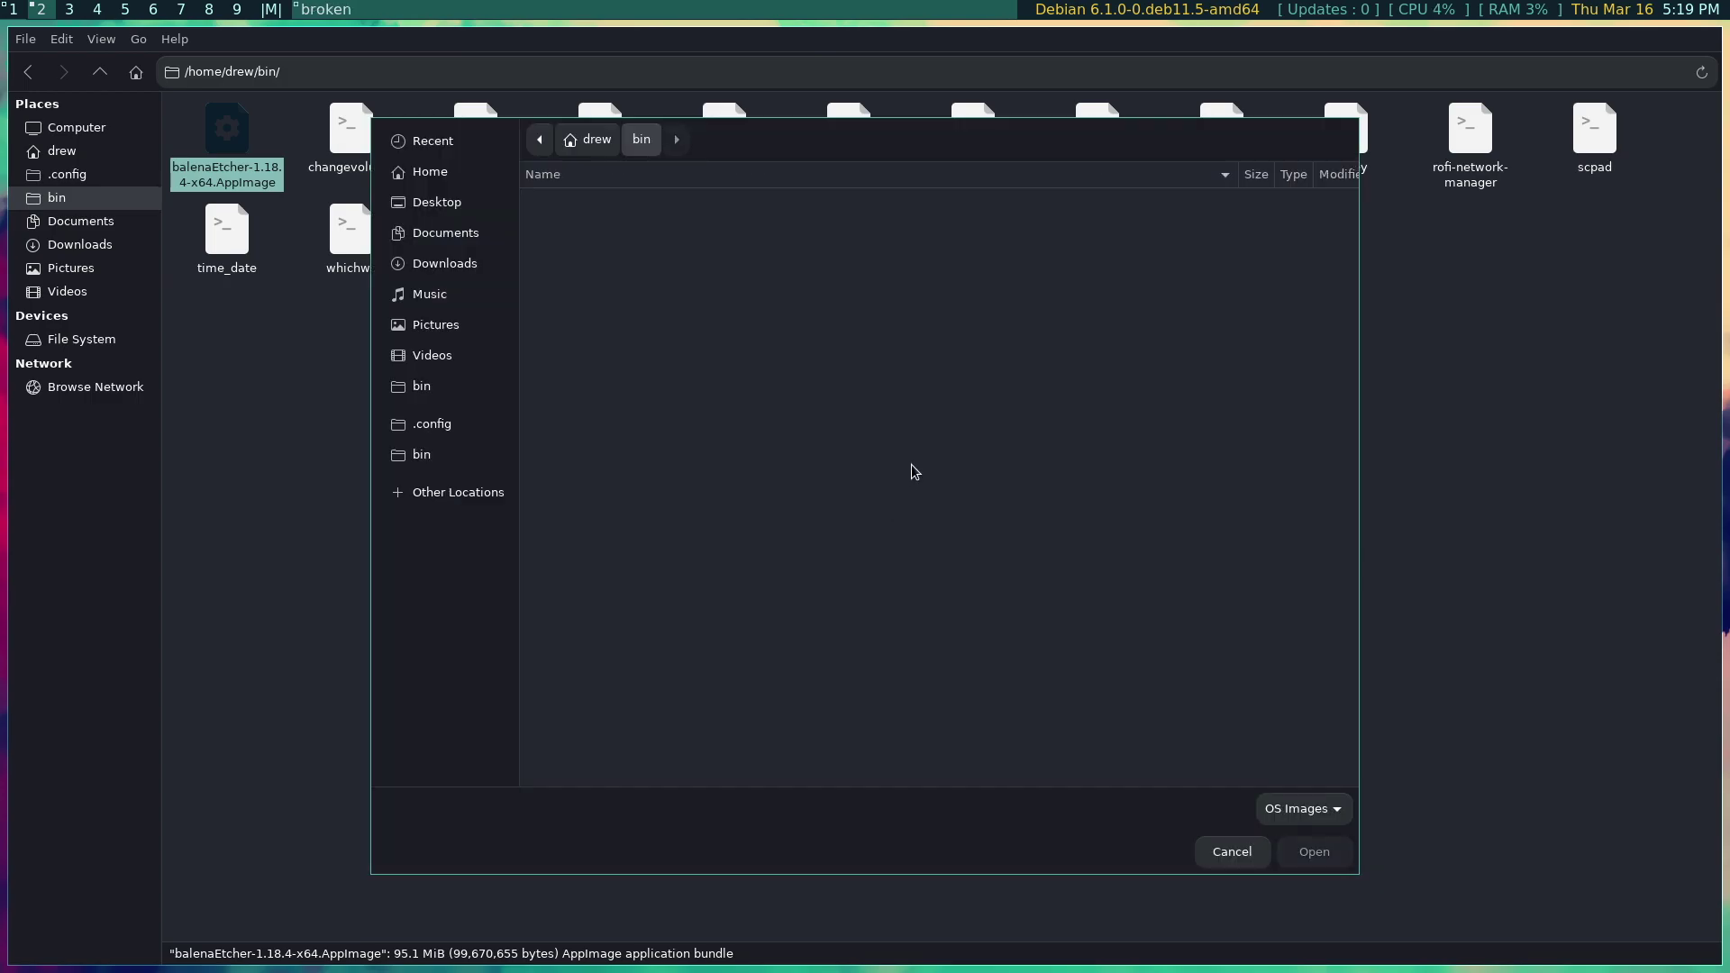
{"action": "left_click", "coordinate": [451, 265]}
{"action": "left_click", "coordinate": [599, 261]}
{"action": "double_click", "coordinate": [600, 263]}
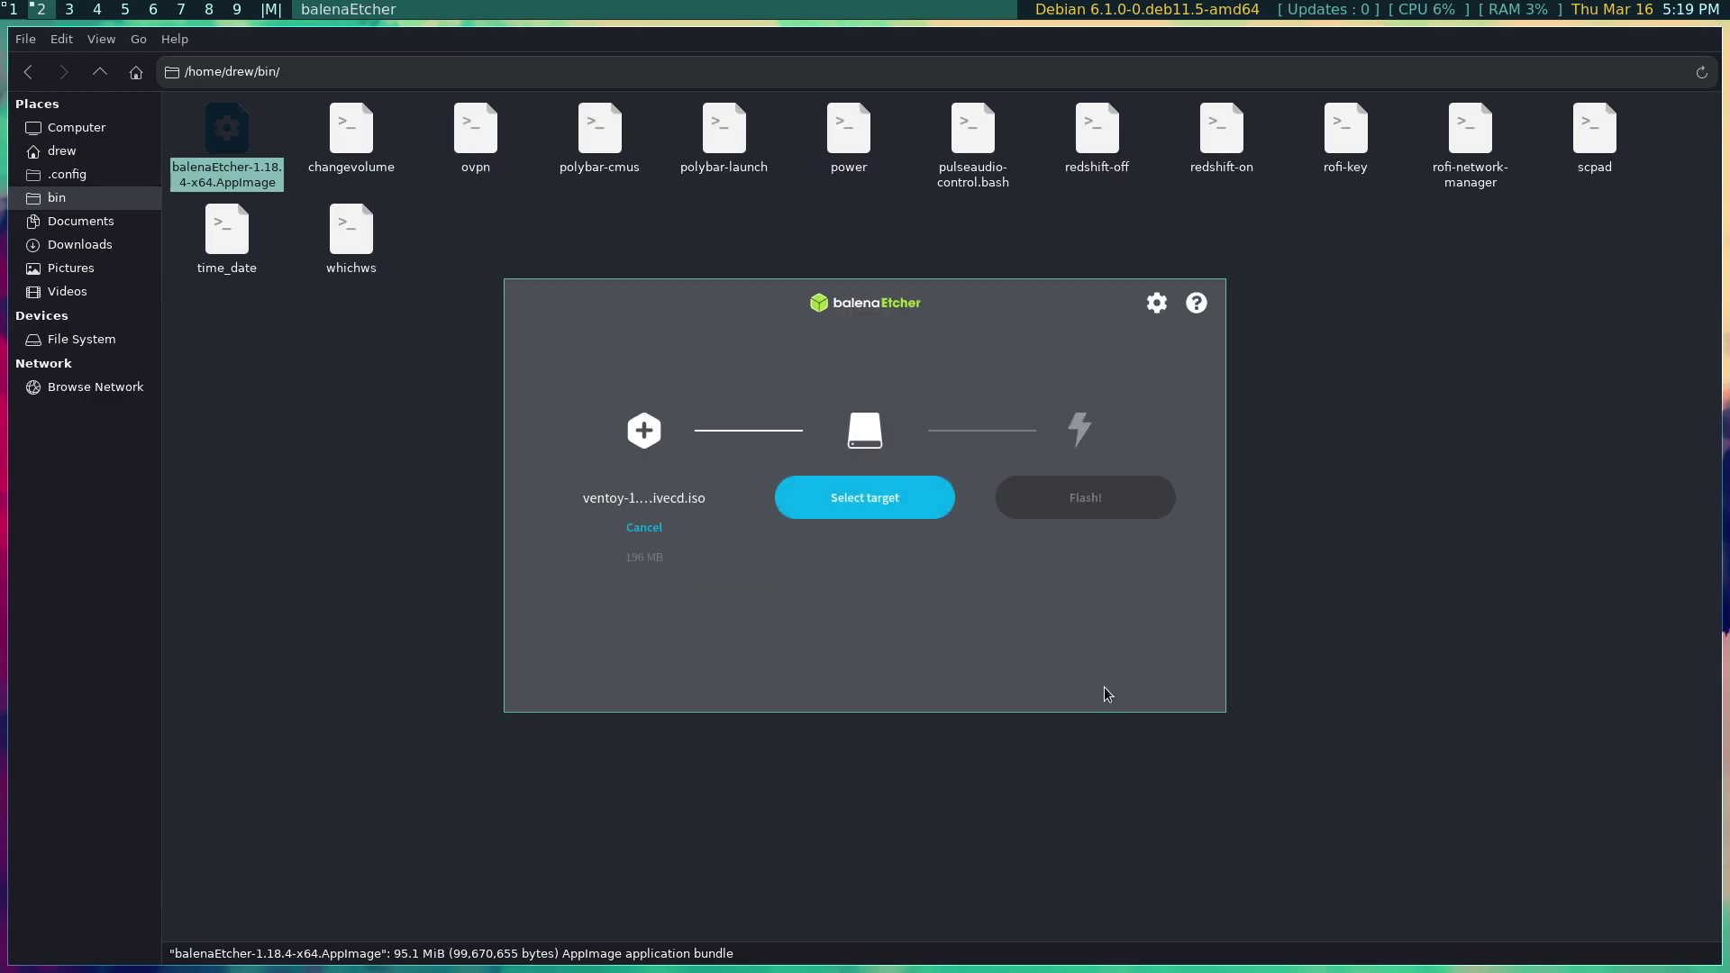
Select the 128 GB Samsung flash drive as target, then close Etcher without flashing
{"action": "left_click", "coordinate": [872, 500]}
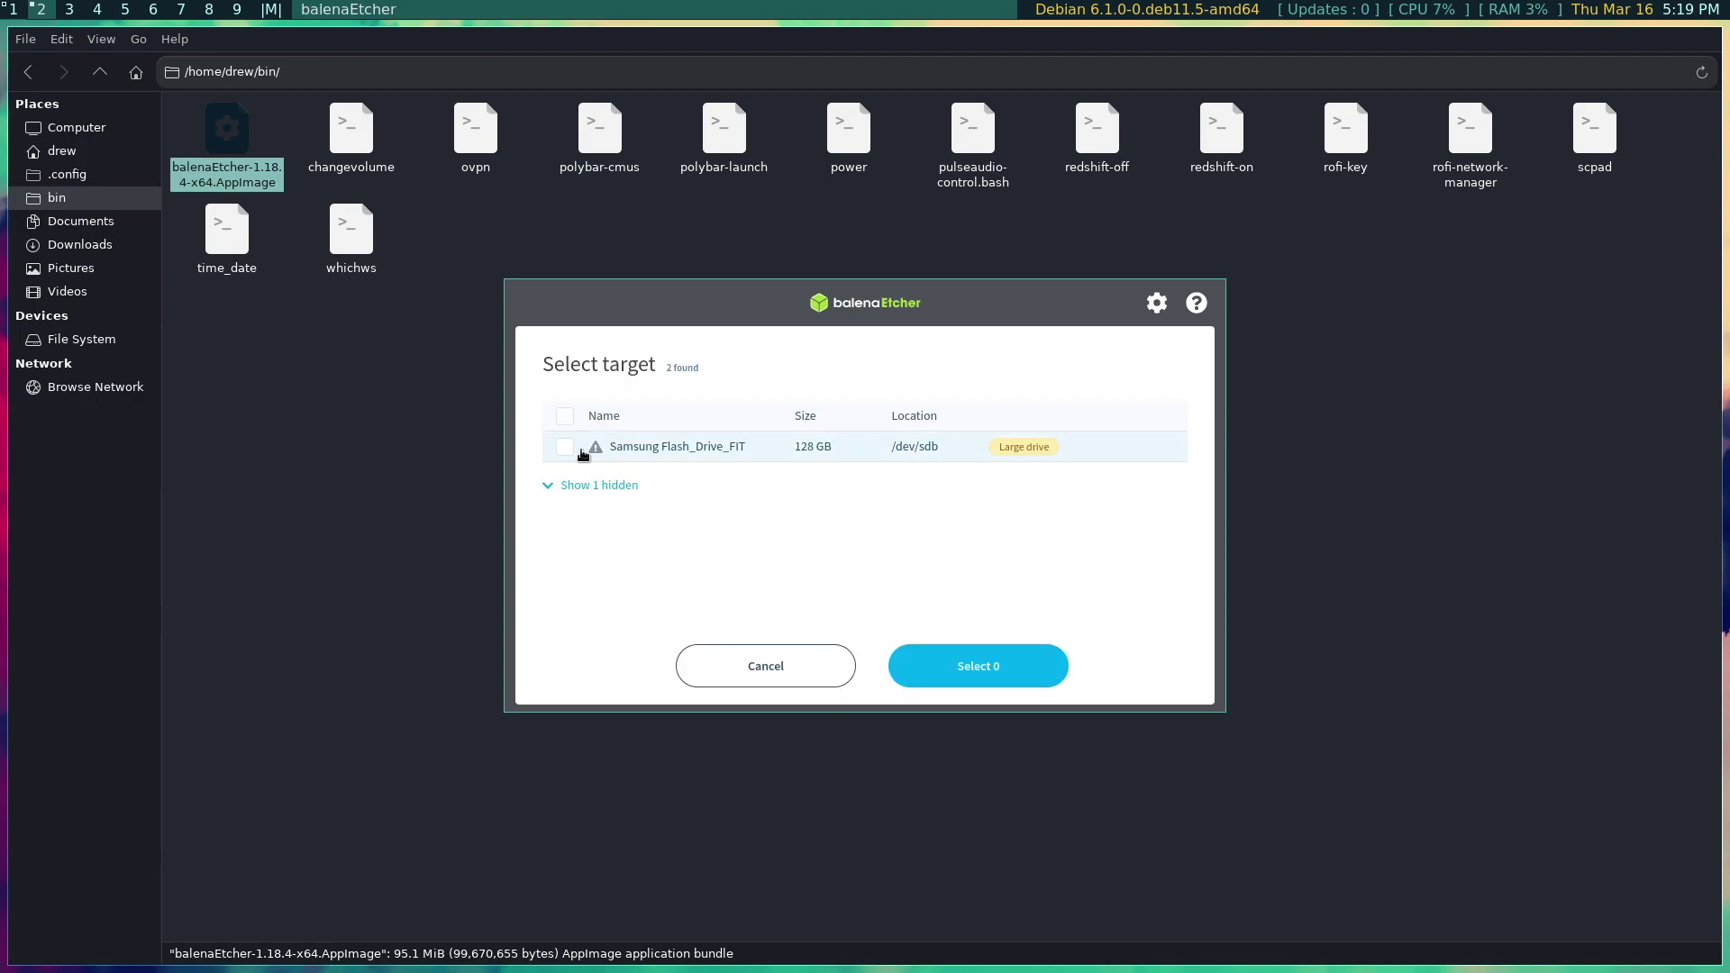
{"action": "left_click", "coordinate": [565, 447]}
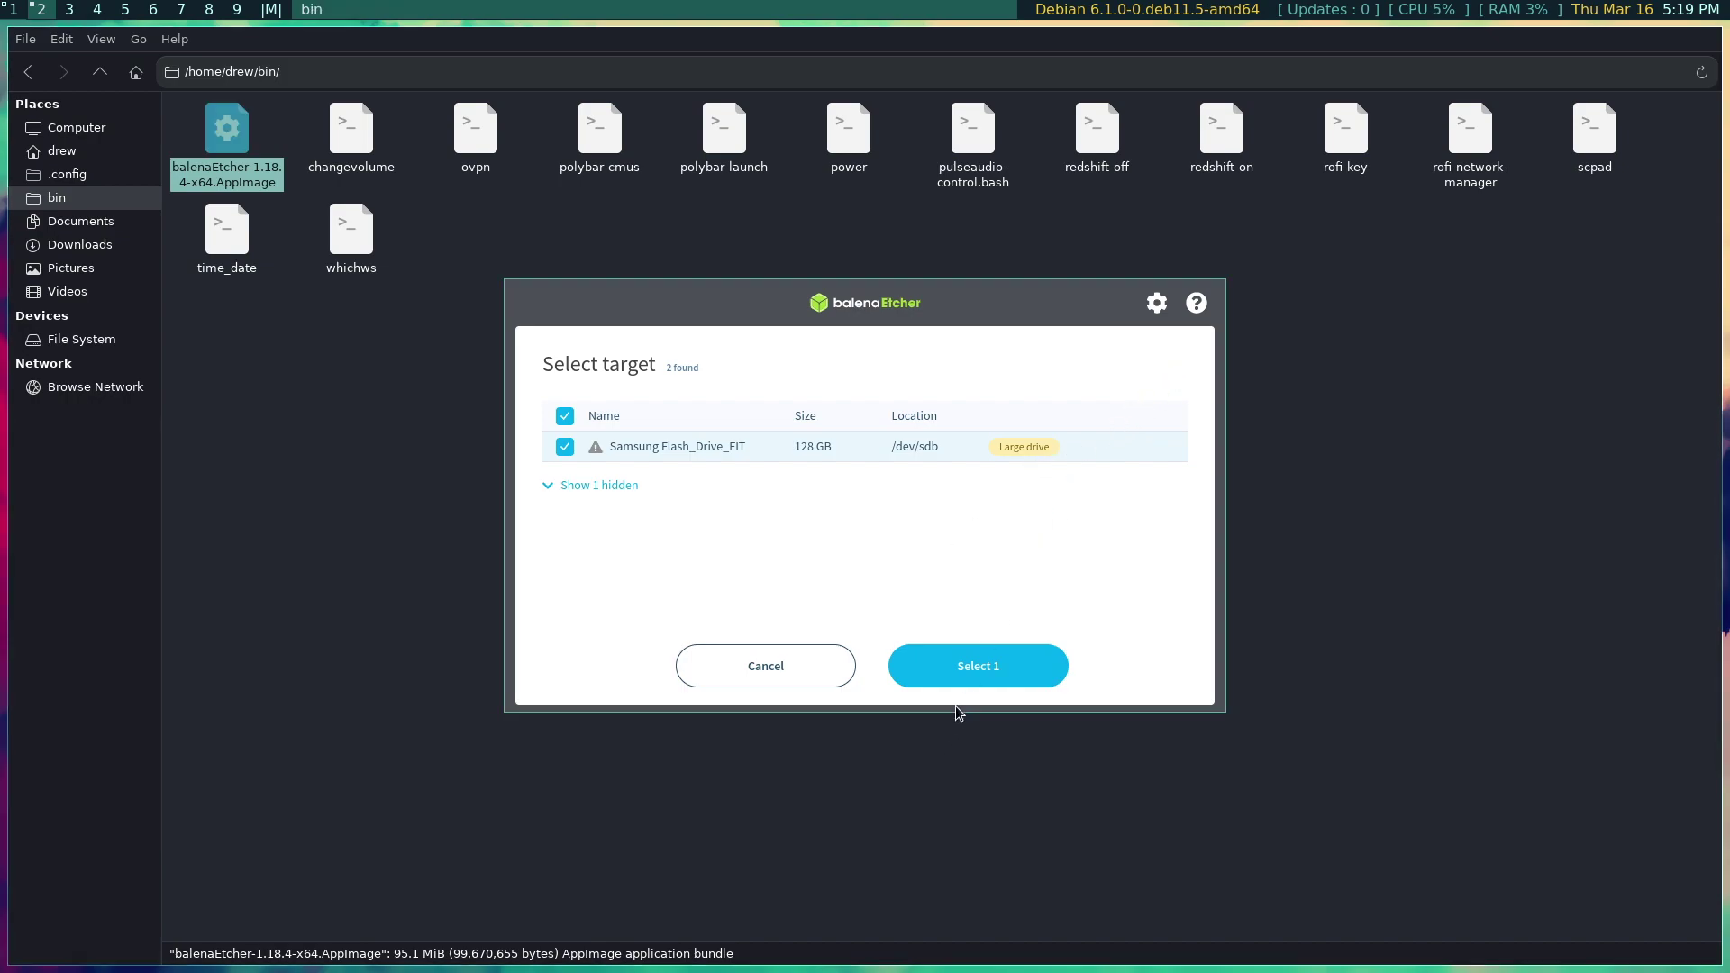
{"action": "left_click", "coordinate": [973, 671]}
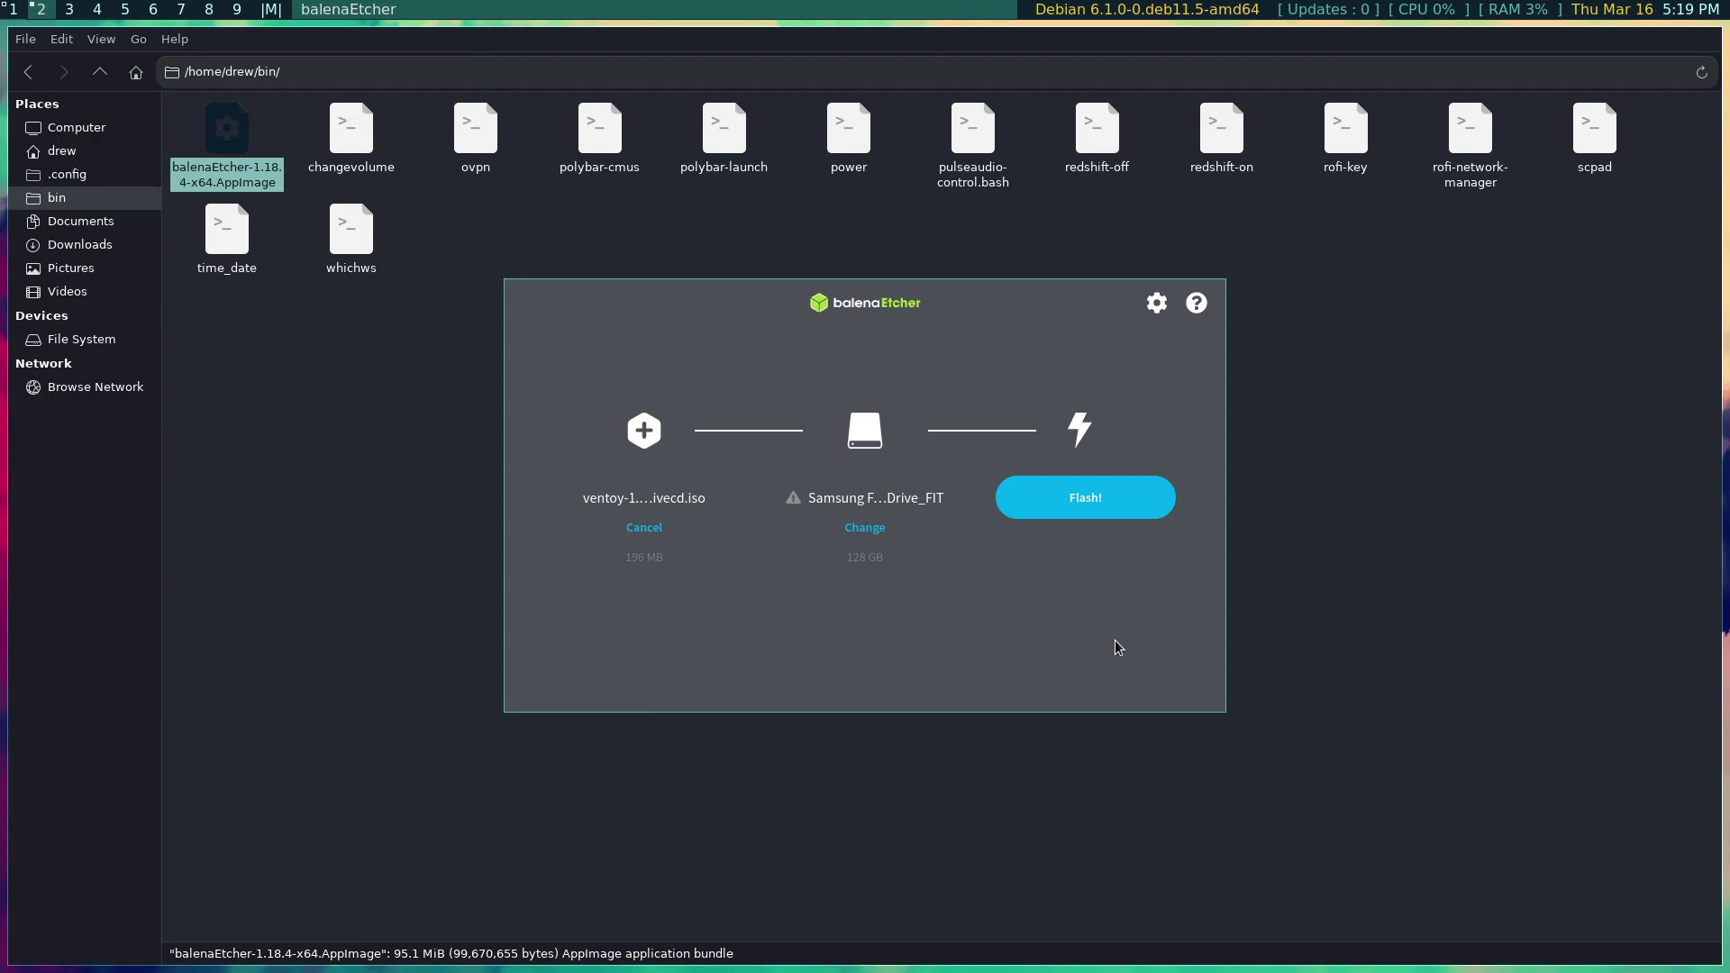
{"action": "key", "text": "super+shift+q"}
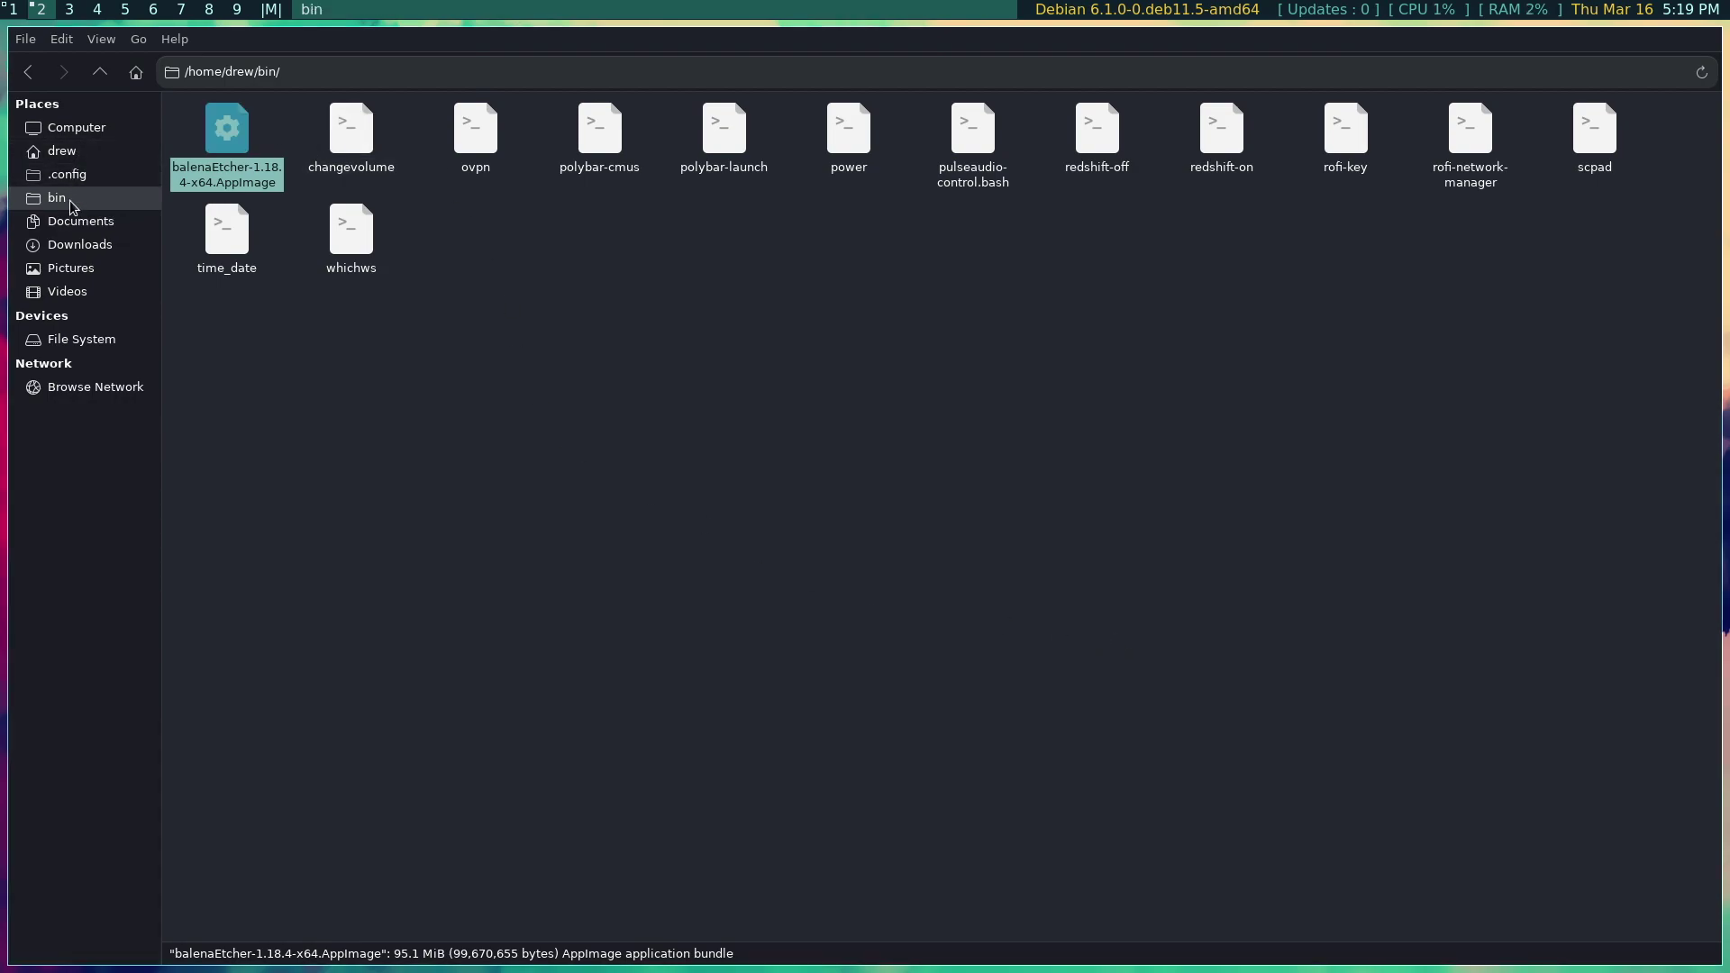
Open the ventoy-1.0.89 folder inside Downloads and select VentoyWeb.sh
{"action": "left_click", "coordinate": [77, 244]}
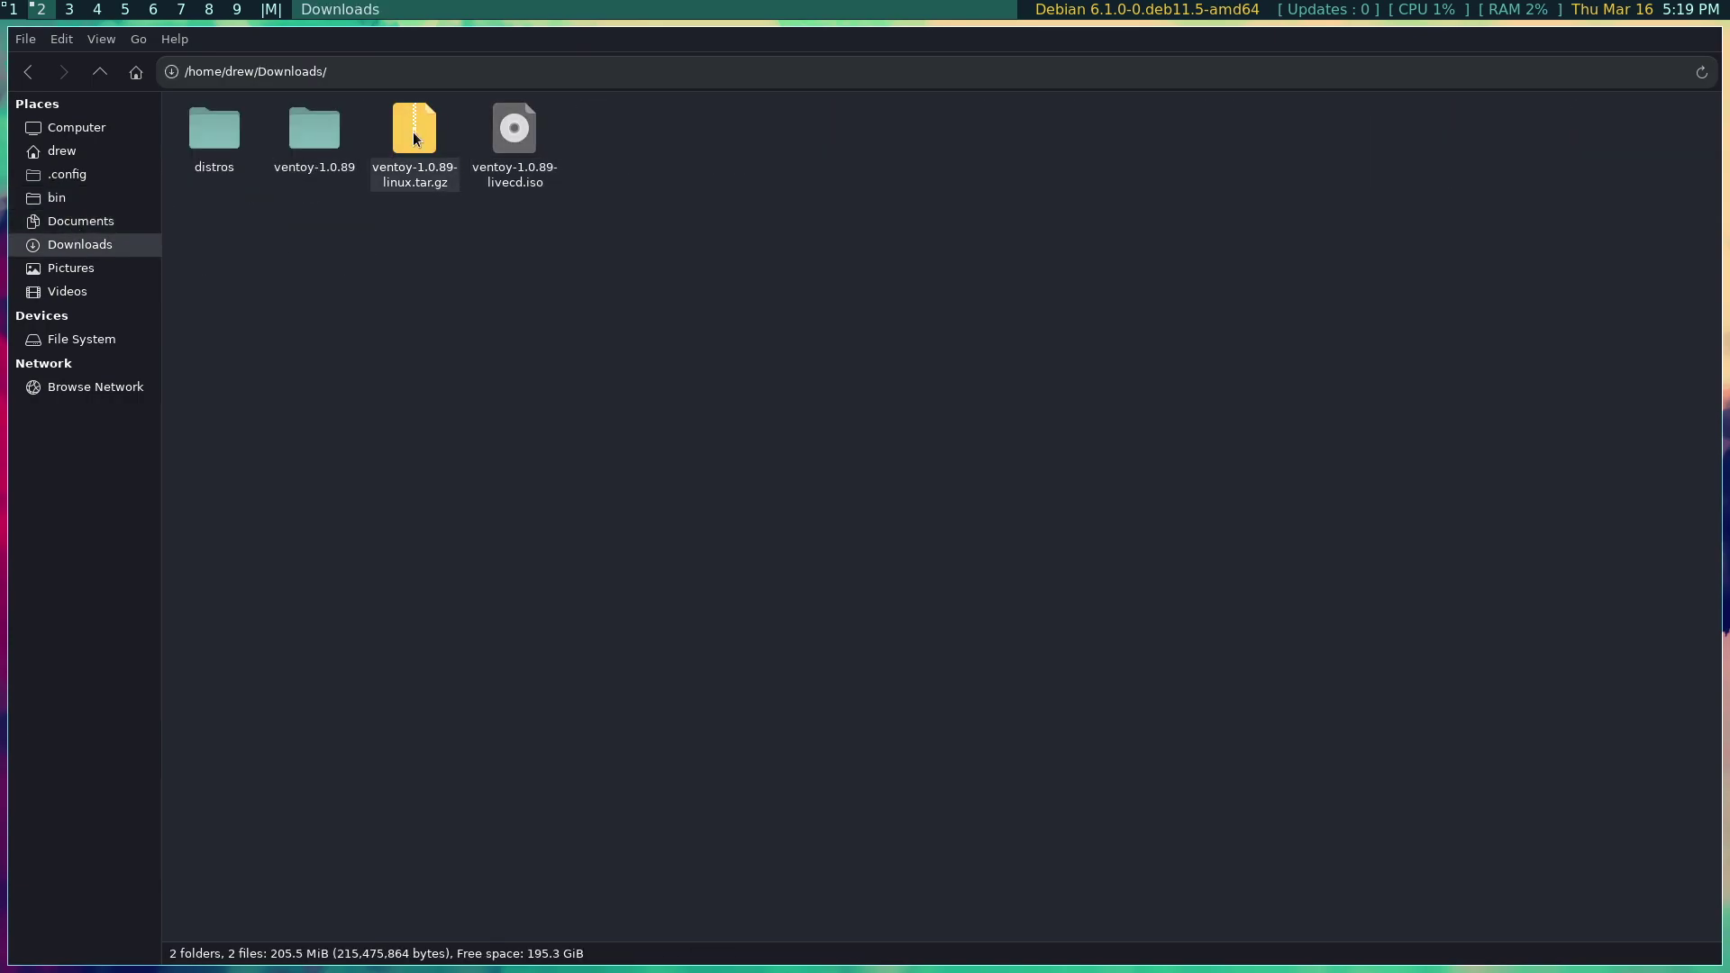
{"action": "double_click", "coordinate": [315, 133]}
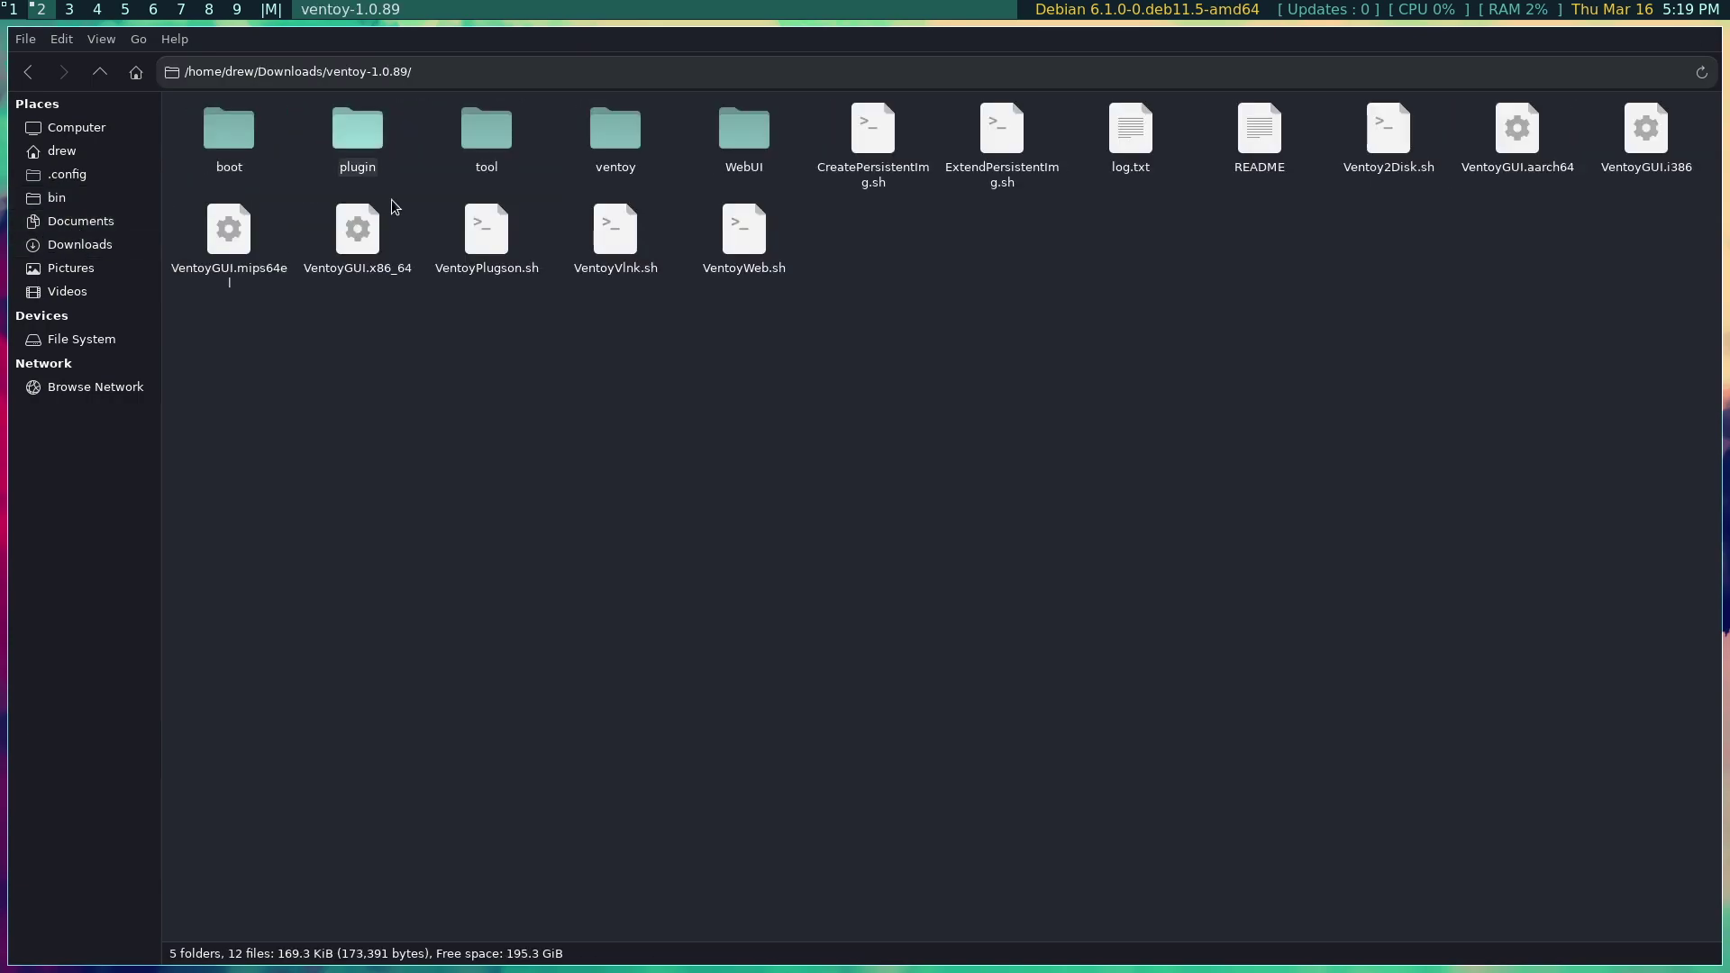
{"action": "left_click", "coordinate": [740, 270]}
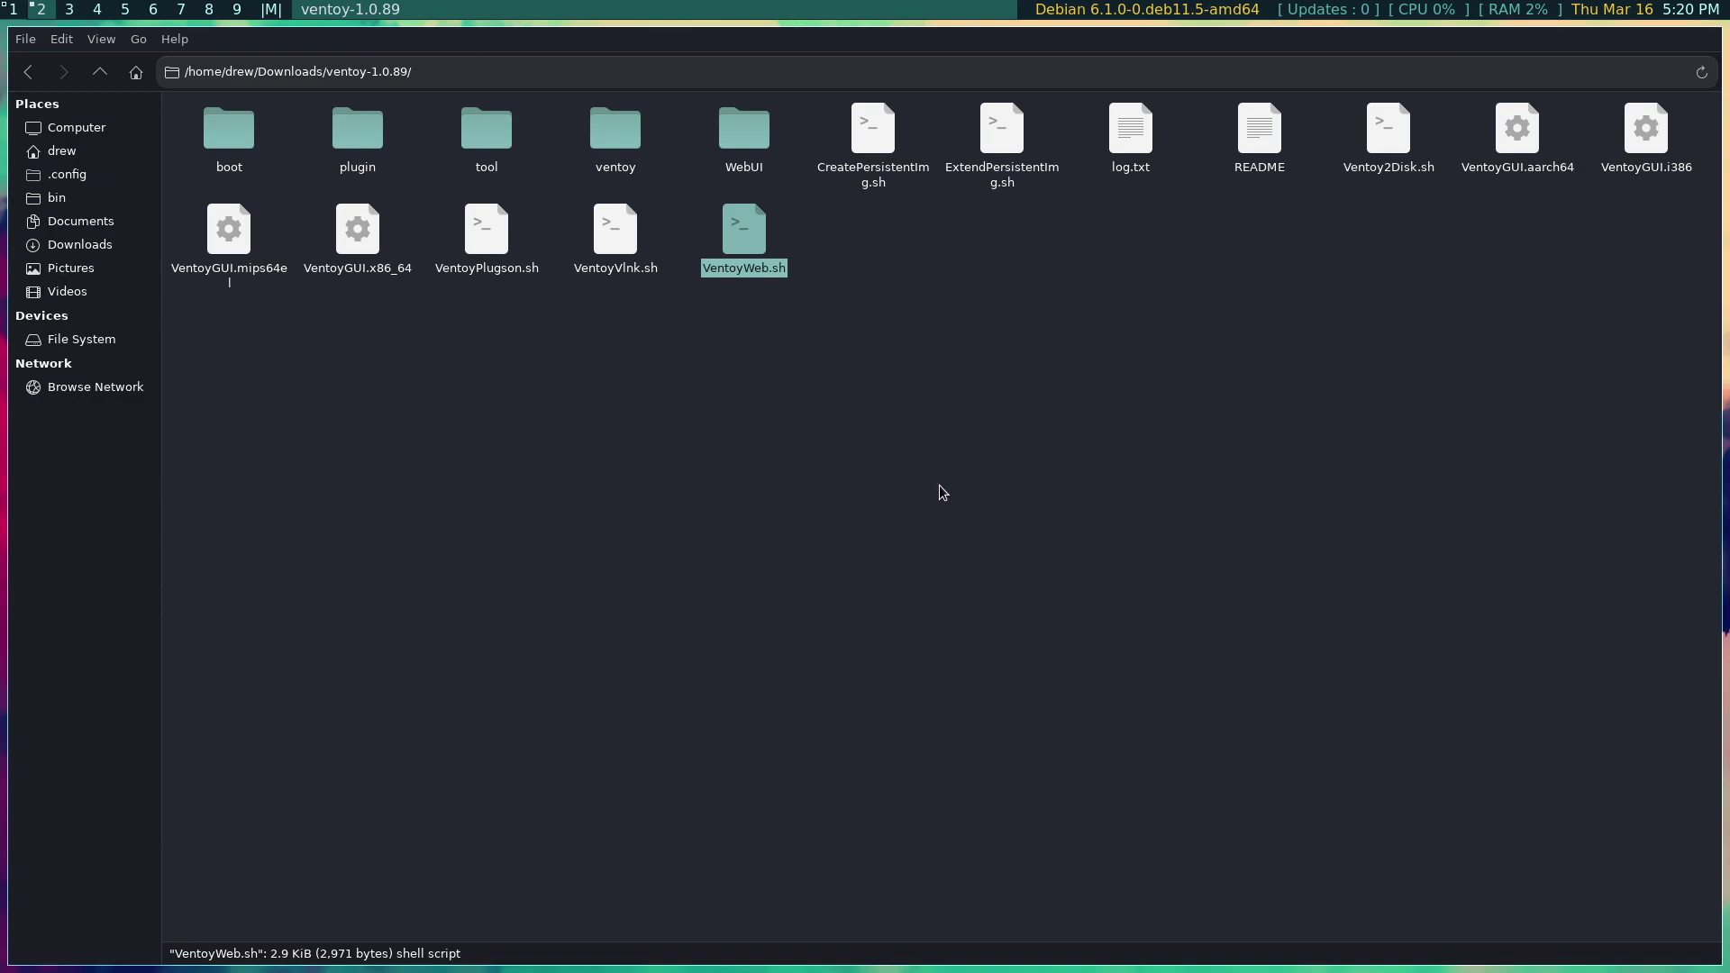
Open Tilix, cd into Downloads, run ls and lsblk, and mark the 119.5G sdb disk line
{"action": "key", "text": "super+Return"}
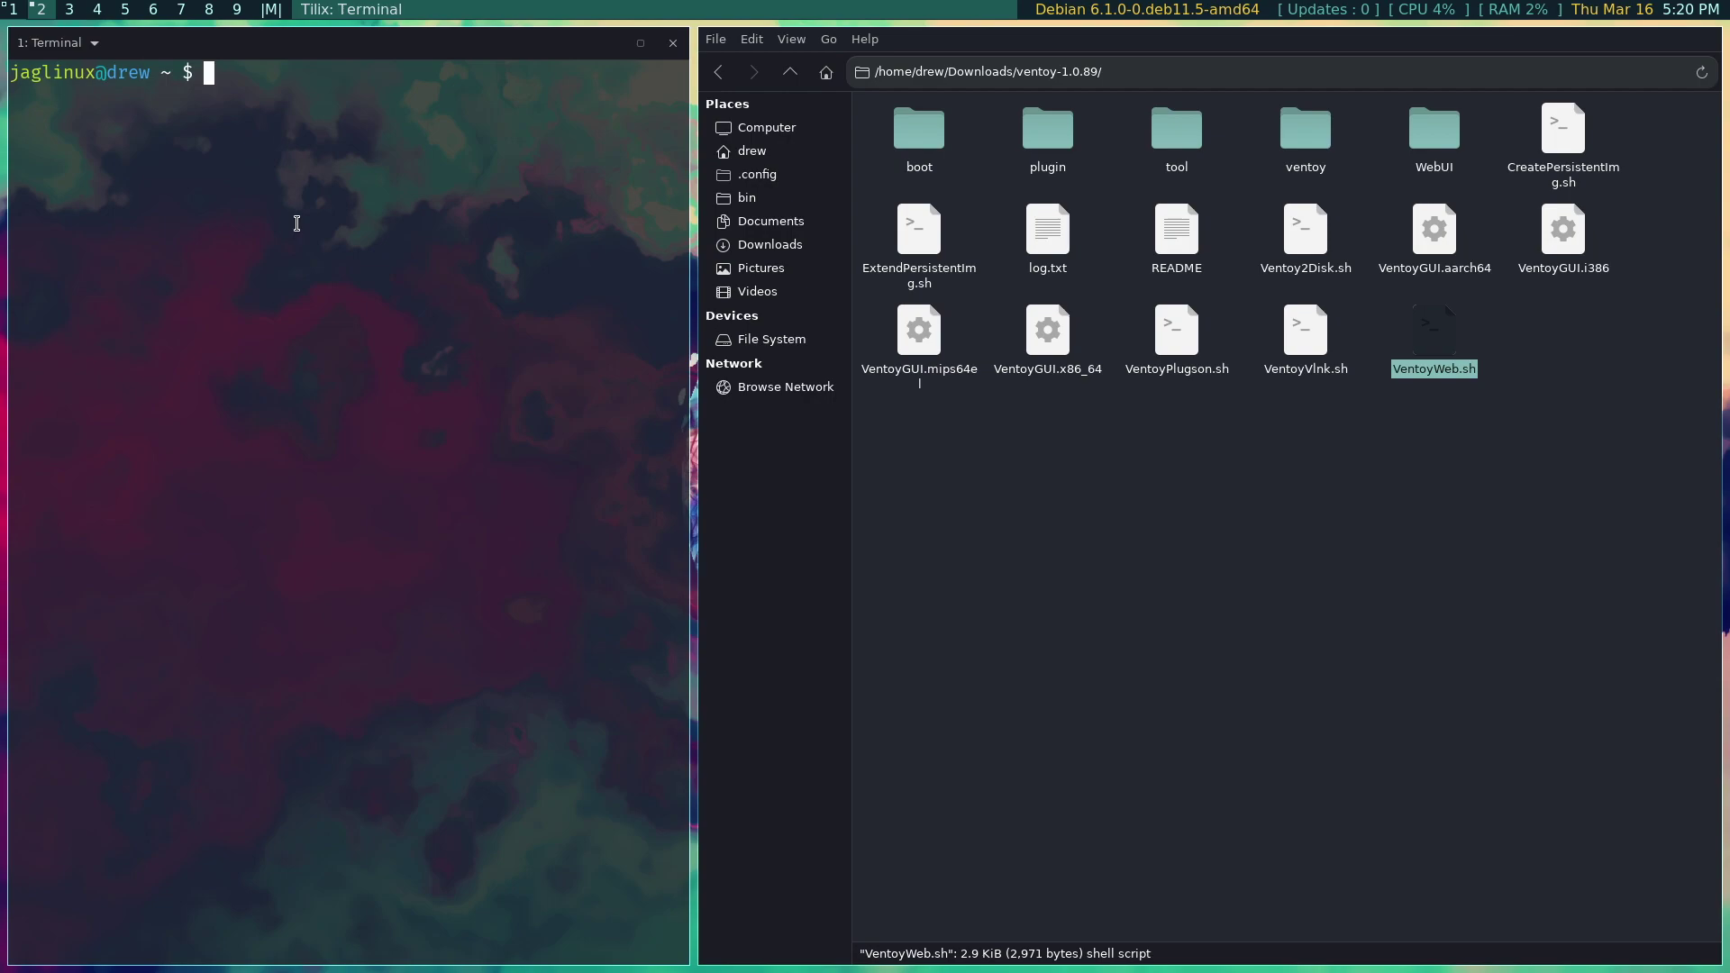
{"action": "type", "text": "cd D"}
{"action": "key", "text": "BackSpace"}
{"action": "key", "text": "Tab"}
{"action": "key", "text": "Return"}
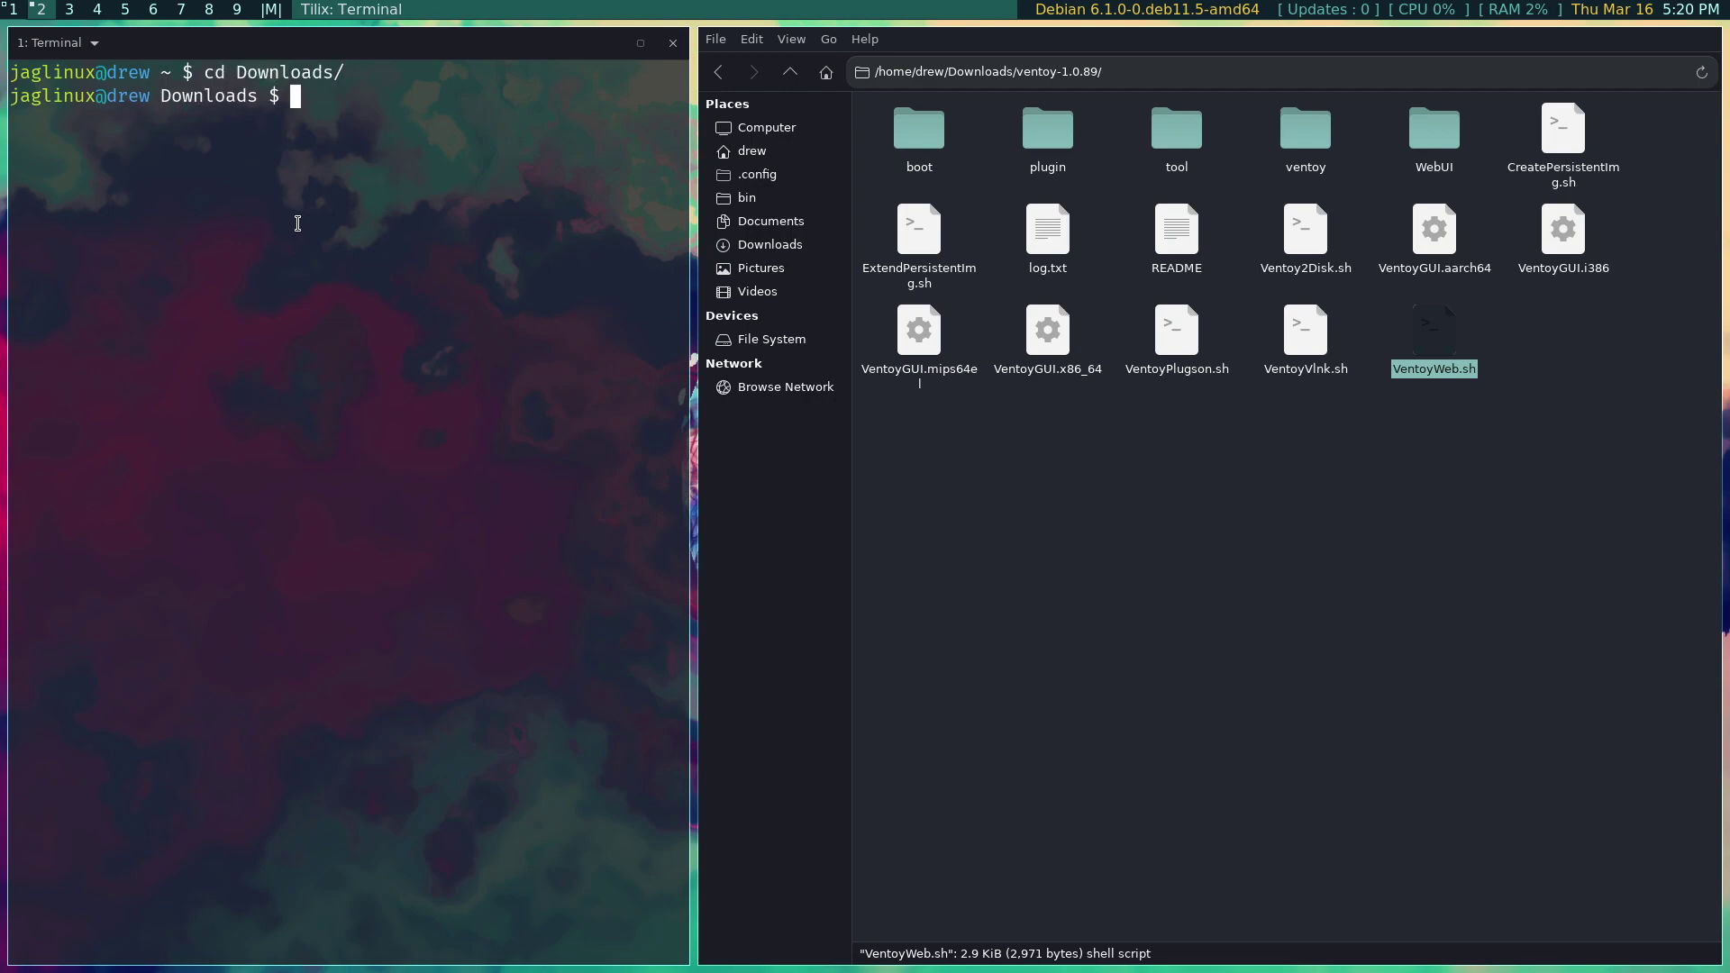
{"action": "type", "text": "ls"}
{"action": "key", "text": "Return"}
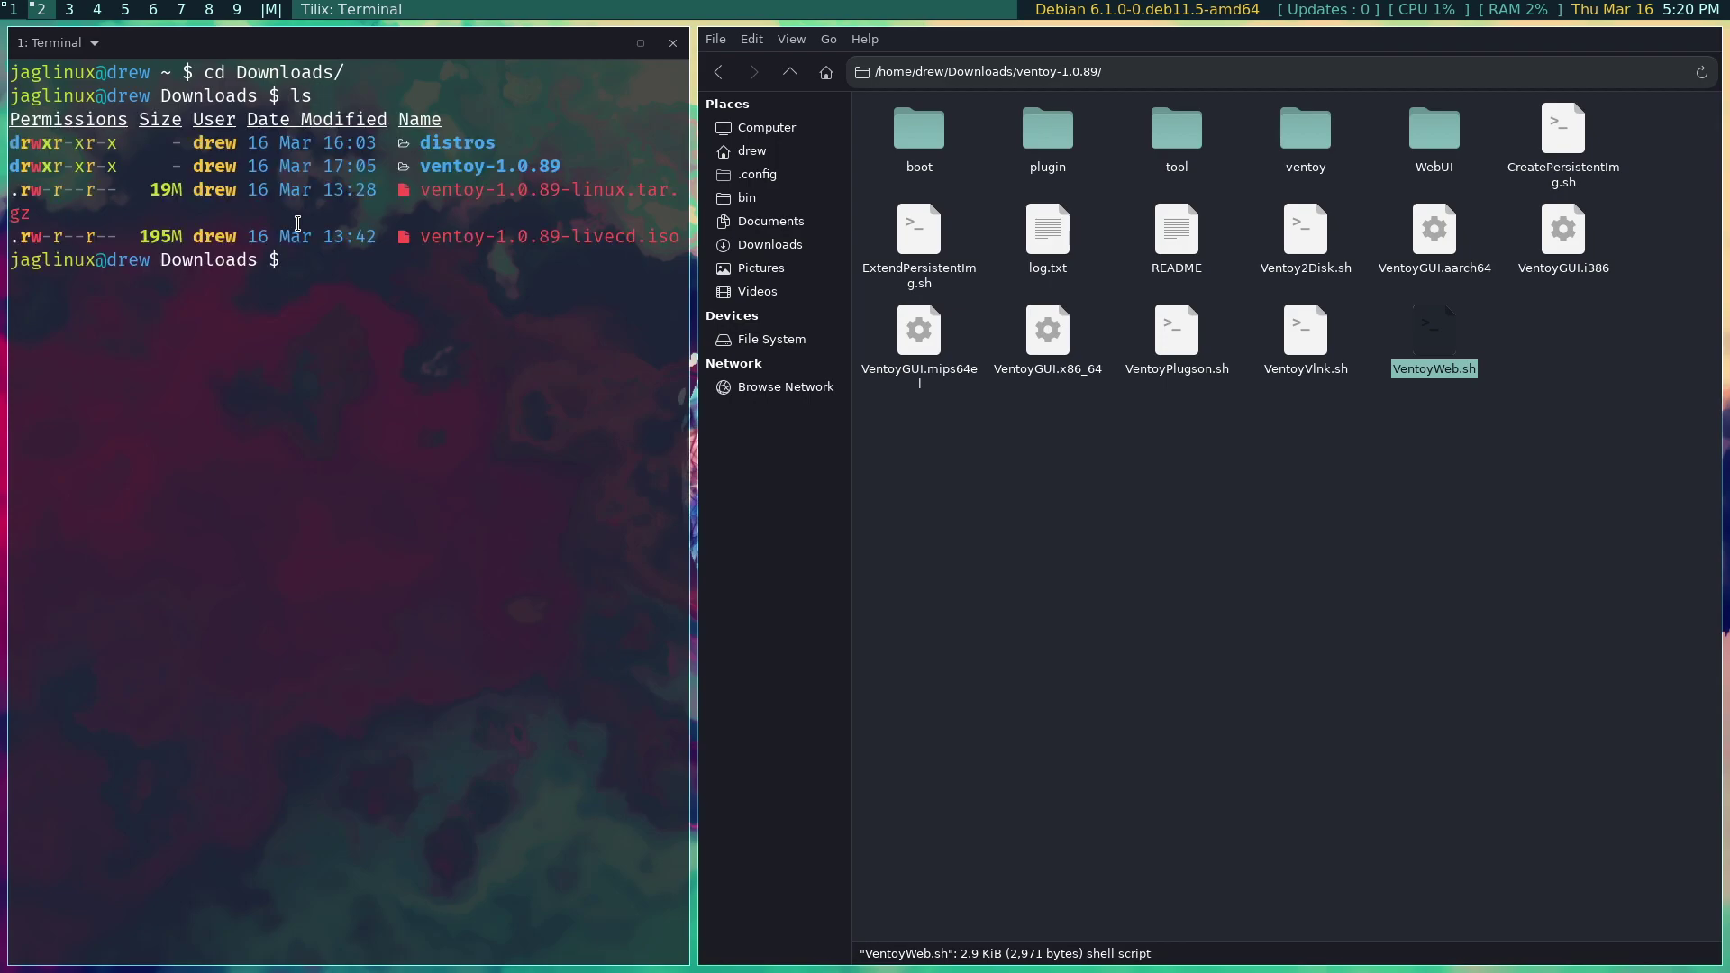
{"action": "type", "text": "lsblk"}
{"action": "key", "text": "Return"}
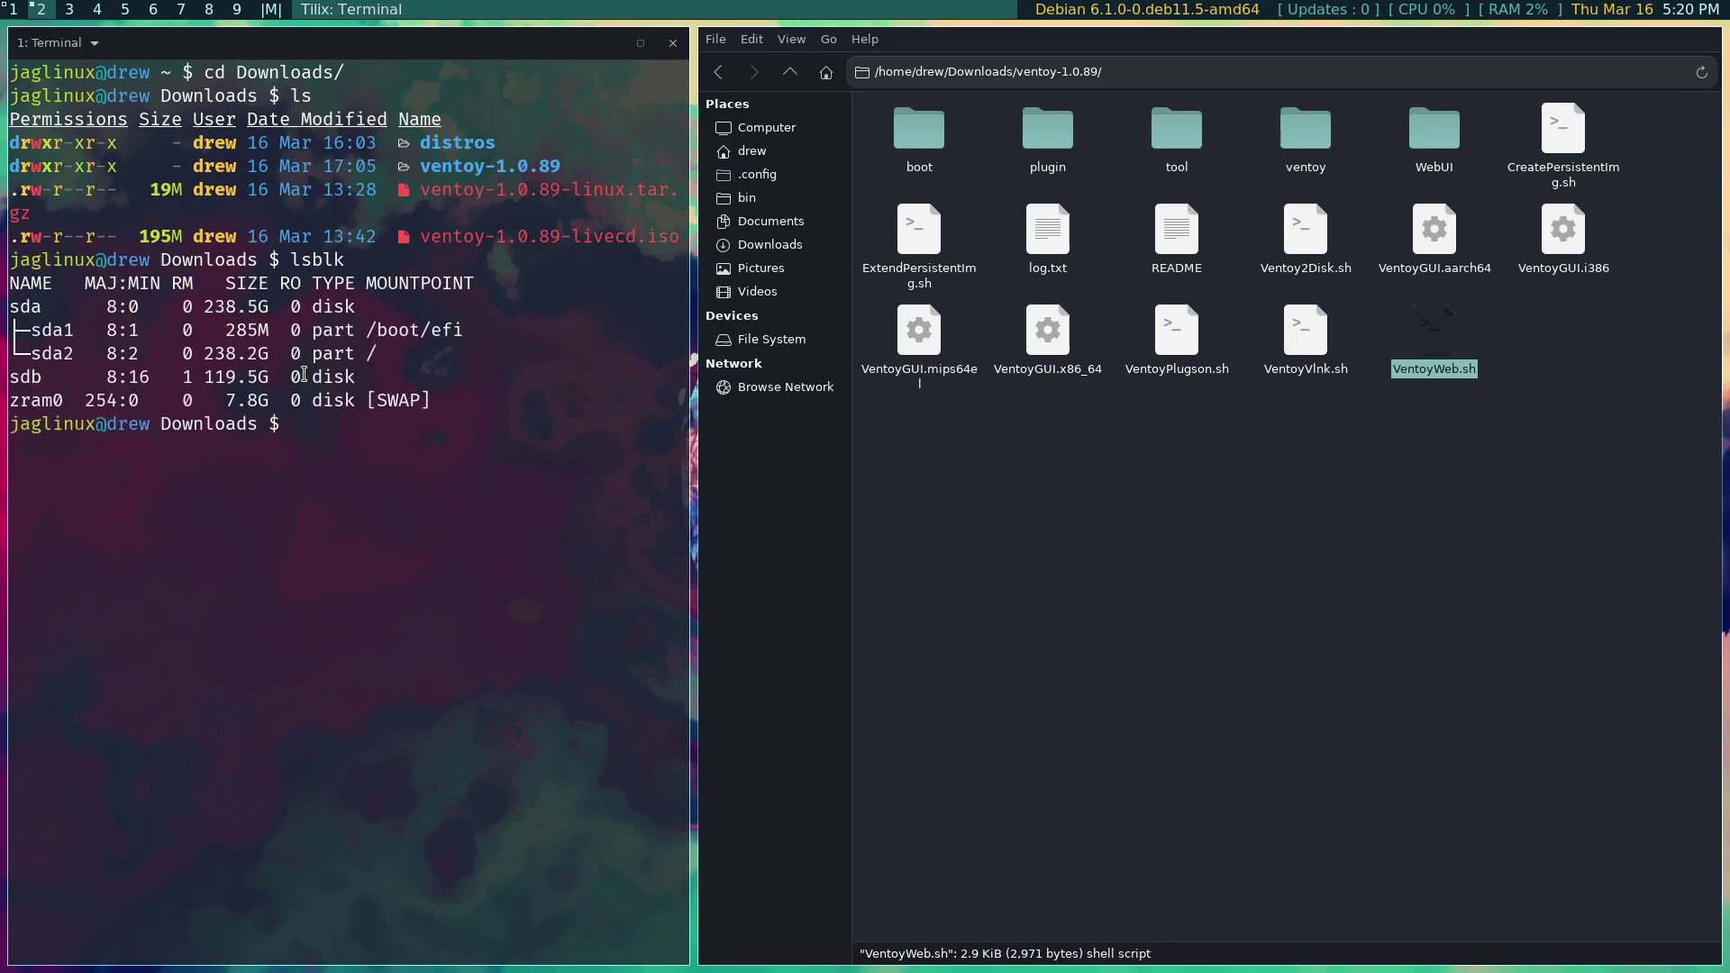
{"action": "left_click_drag", "start_coordinate": [15, 376], "coordinate": [431, 377]}
{"action": "left_click", "coordinate": [367, 412]}
Type sudo dd if=ventoy-1.0.89-livecd.iso of=/dev/sdb status=progress bs=4M oflag=sync without running it
{"action": "type", "text": "sudo dd if=ven"}
{"action": "key", "text": "Tab"}
{"action": "type", "text": "-li"}
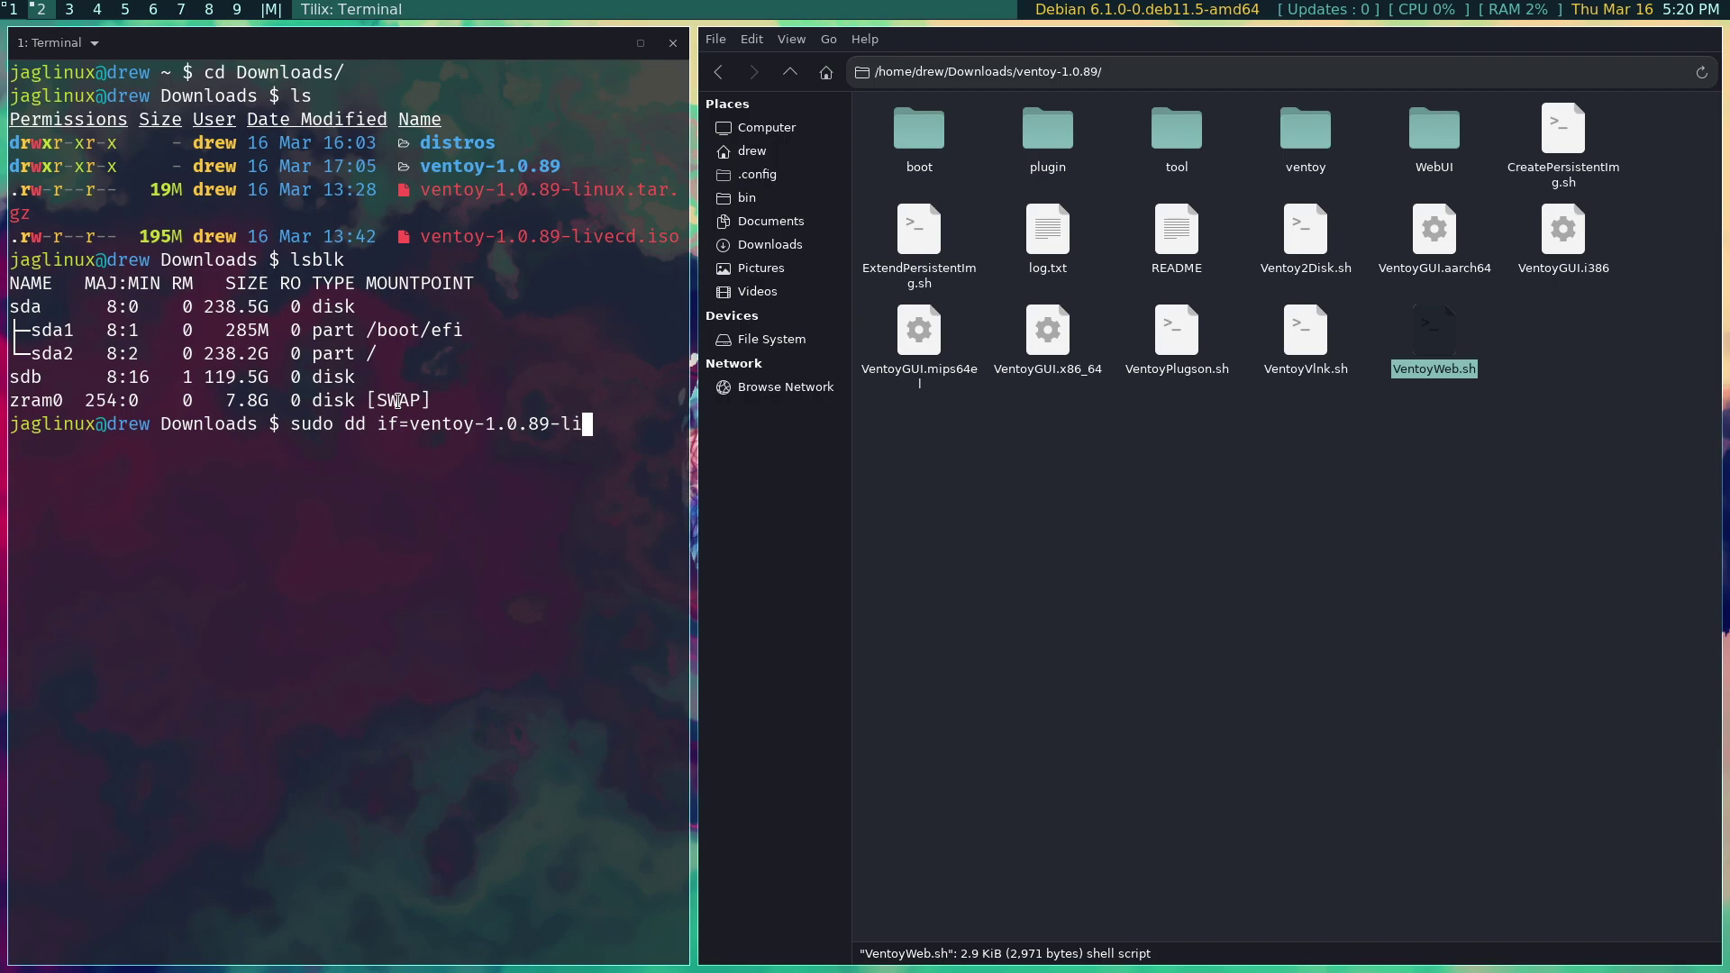
{"action": "key", "text": "BackSpace"}
{"action": "key", "text": "BackSpace"}
{"action": "key", "text": "BackSpace"}
{"action": "type", "text": "liv"}
{"action": "key", "text": "BackSpace"}
{"action": "key", "text": "BackSpace"}
{"action": "key", "text": "BackSpace"}
{"action": "type", "text": "-liv"}
{"action": "key", "text": "Tab"}
{"action": "type", "text": "of=/dev/sdb s"}
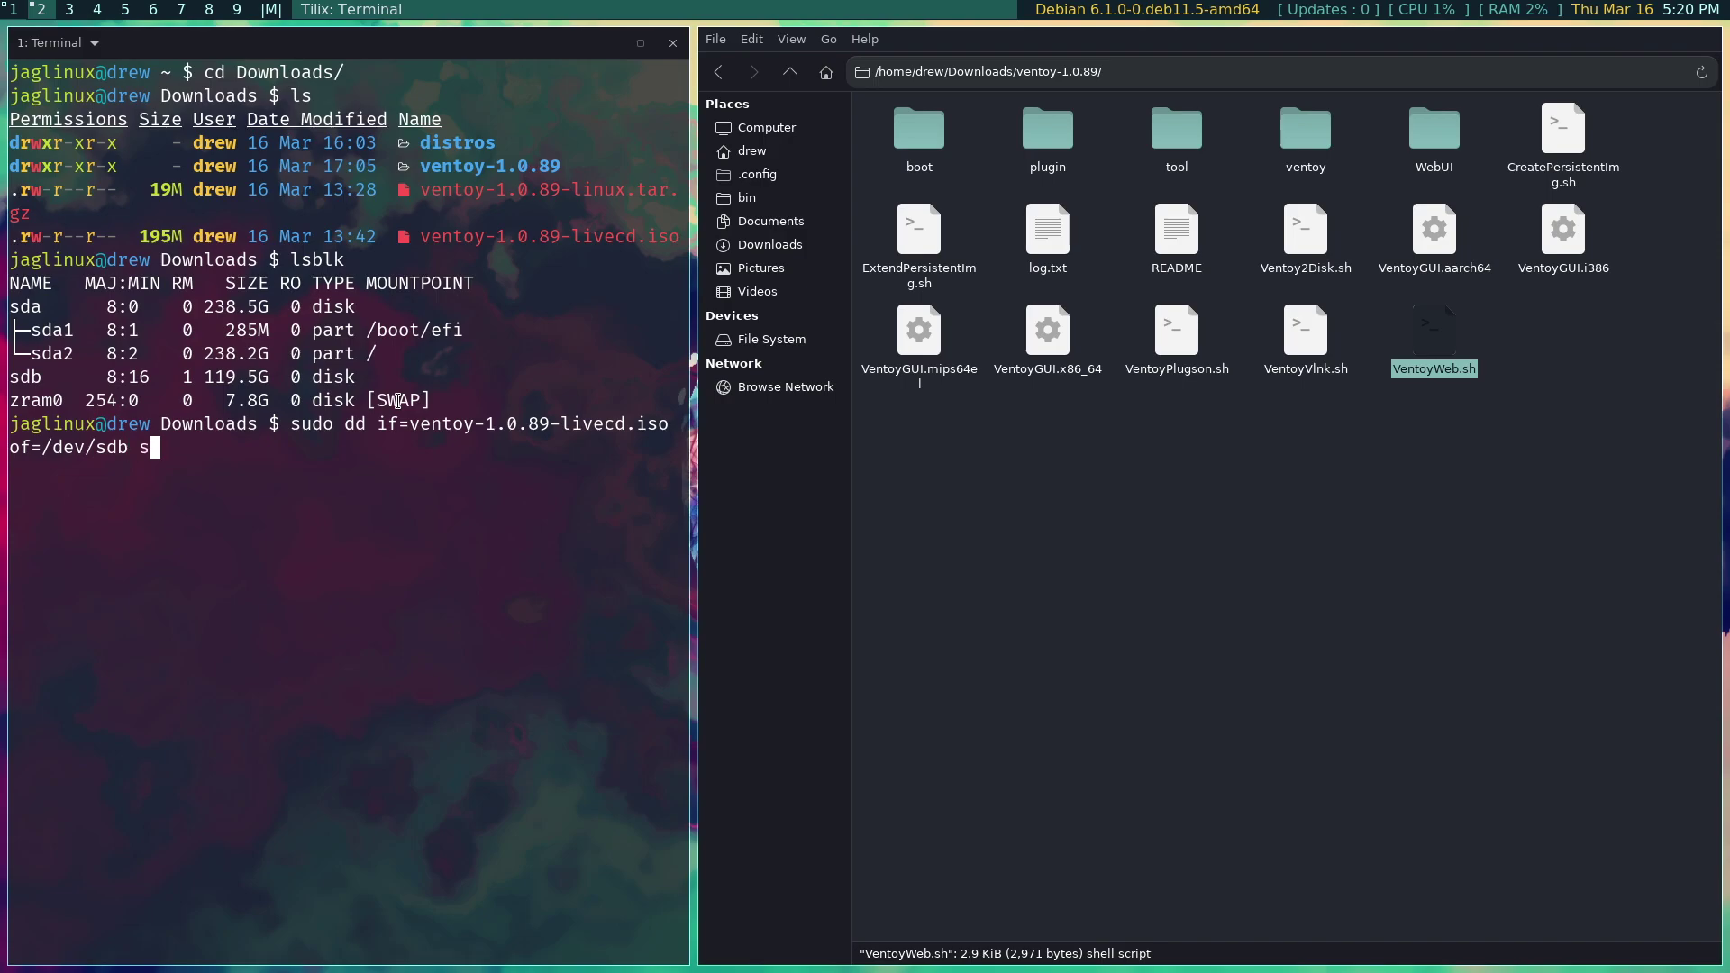
{"action": "type", "text": "tatus=progress "}
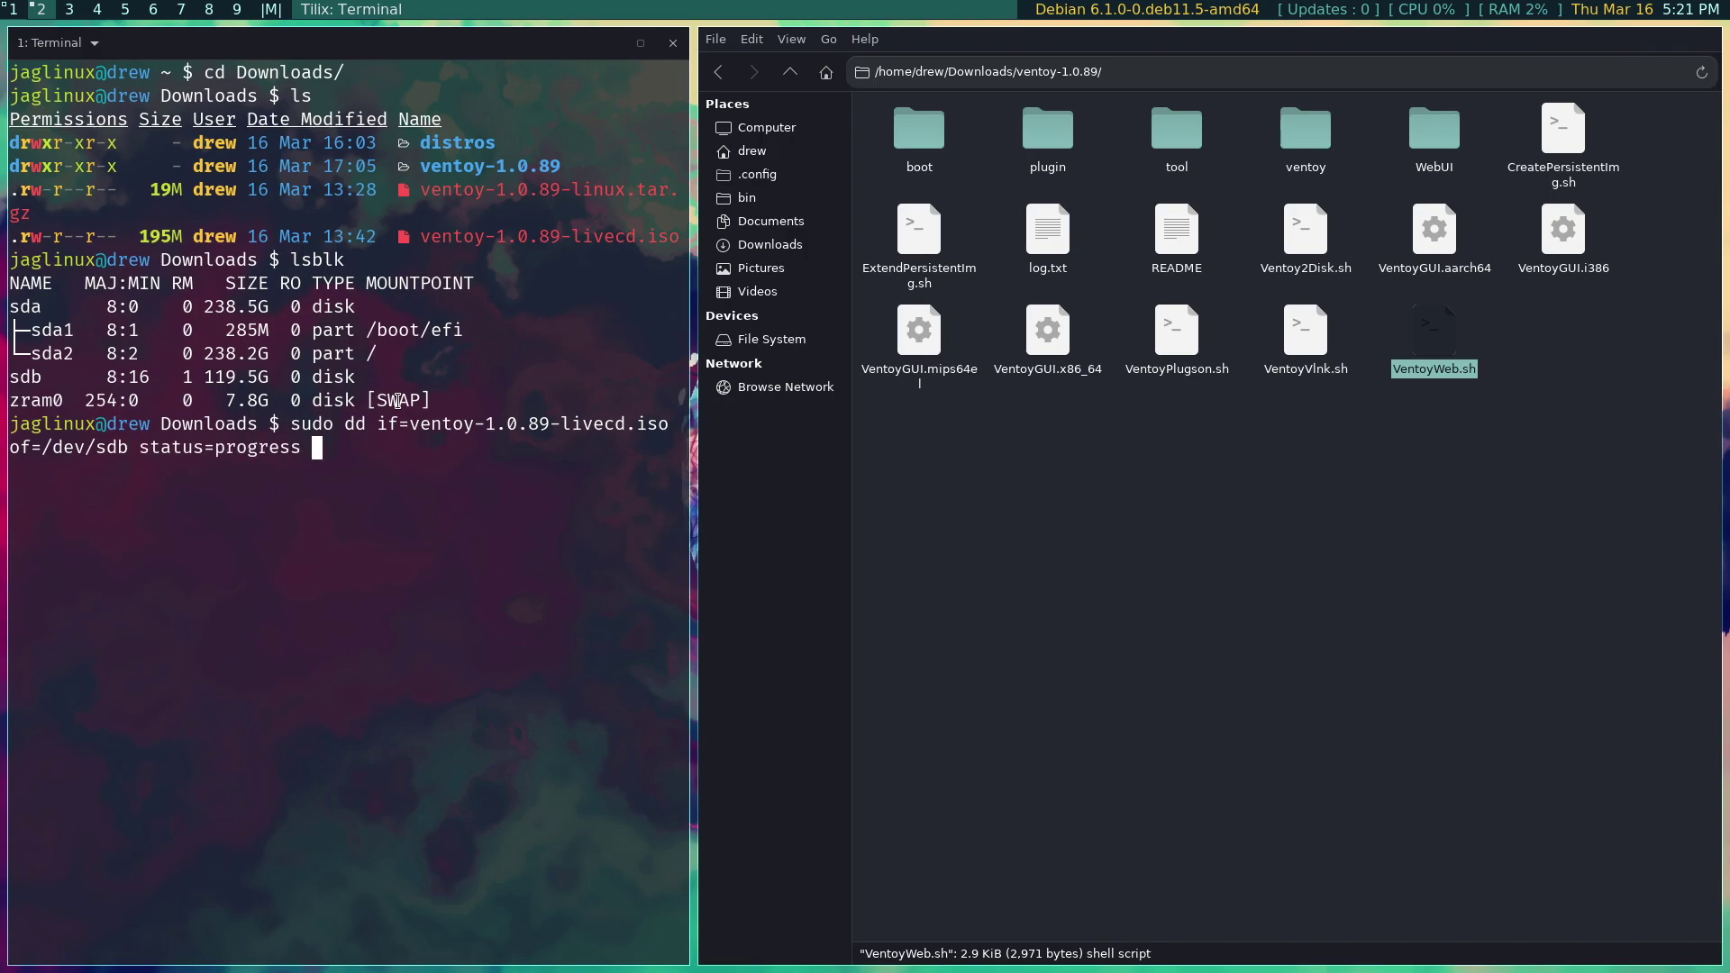
{"action": "type", "text": "bs=4M oflag=syn"}
{"action": "key", "text": "BackSpace"}
{"action": "key", "text": "BackSpace"}
{"action": "type", "text": "ync"}
Abandon the dd command and change into the ventoy-1.0.89 folder
{"action": "key", "text": "ctrl+c"}
{"action": "type", "text": "cd ve"}
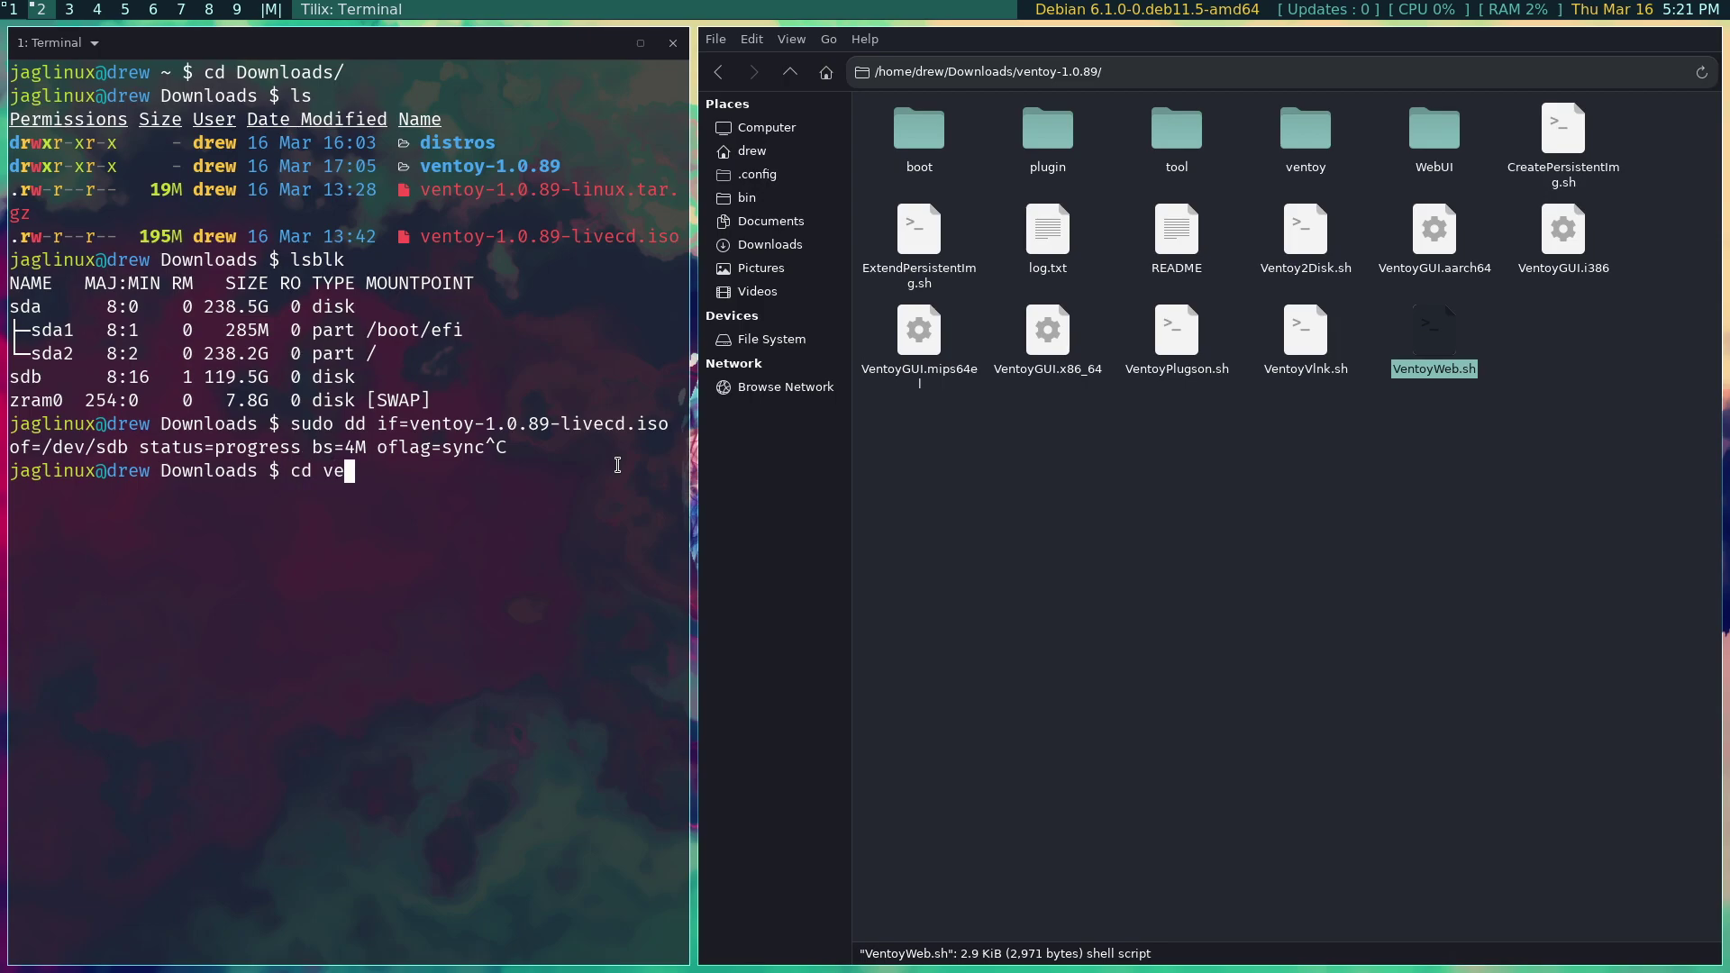
{"action": "key", "text": "Tab"}
{"action": "key", "text": "Return"}
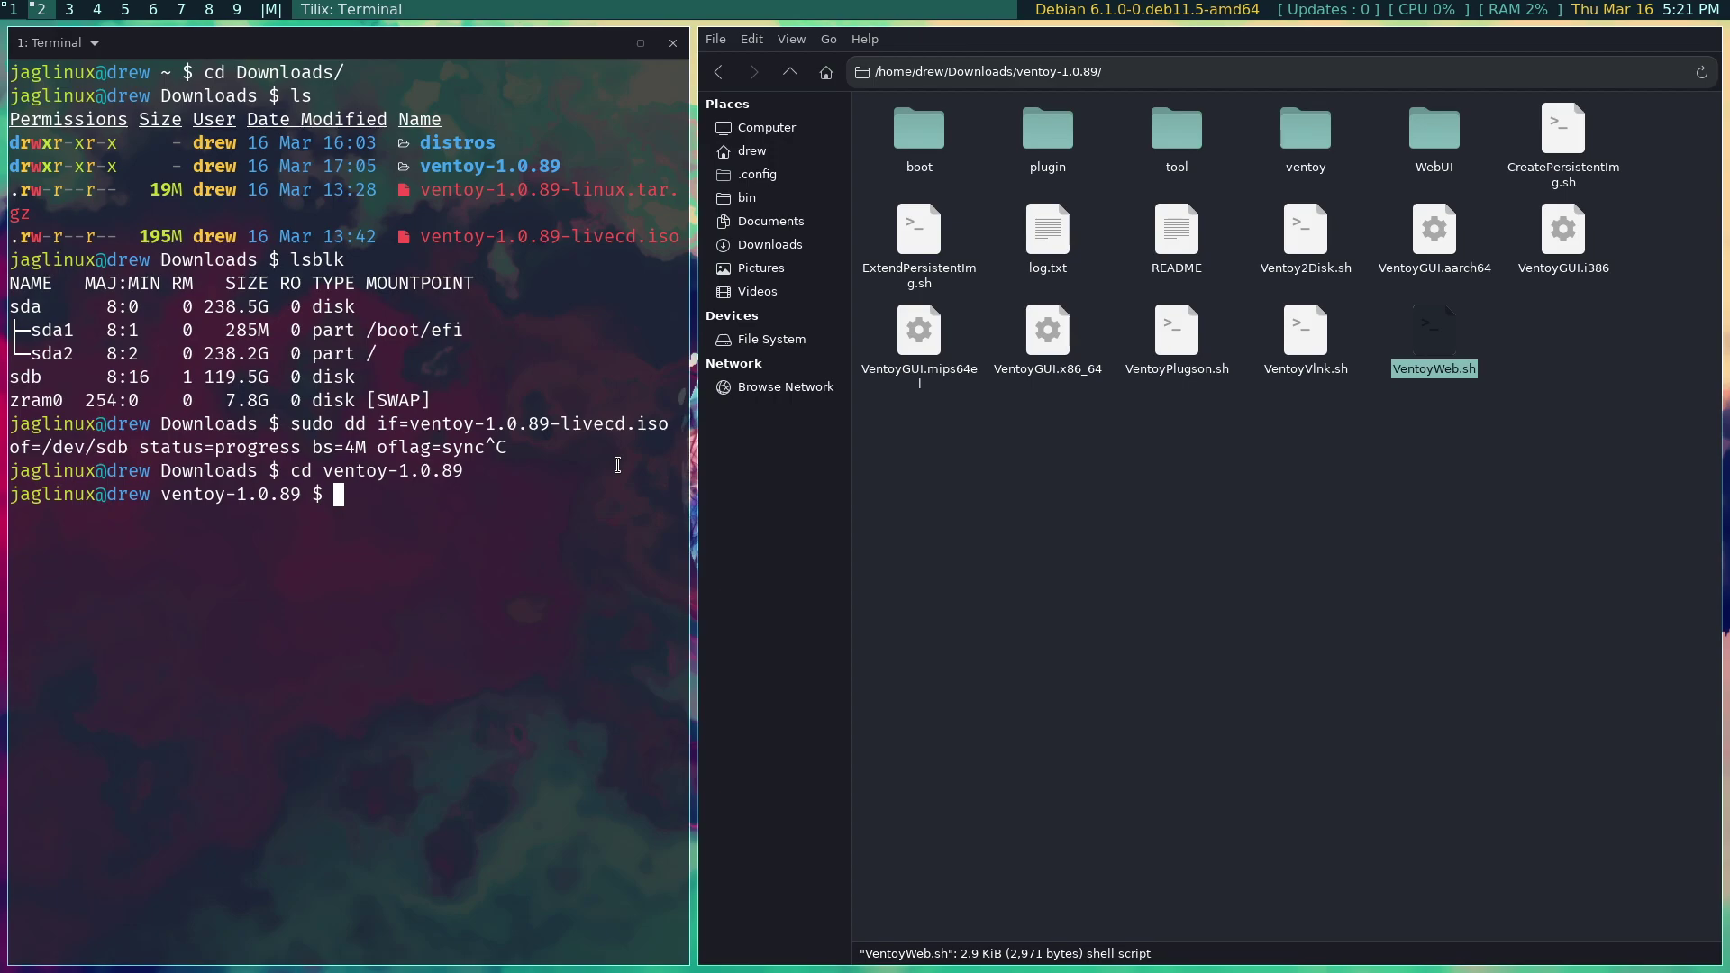
Run sudo ./VentoyWeb.sh with the sudo password, then view the Ventoy2Disk page in Firefox
{"action": "type", "text": "sudo ./Ve"}
{"action": "key", "text": "Tab"}
{"action": "type", "text": "We"}
{"action": "key", "text": "Tab"}
{"action": "key", "text": "Return"}
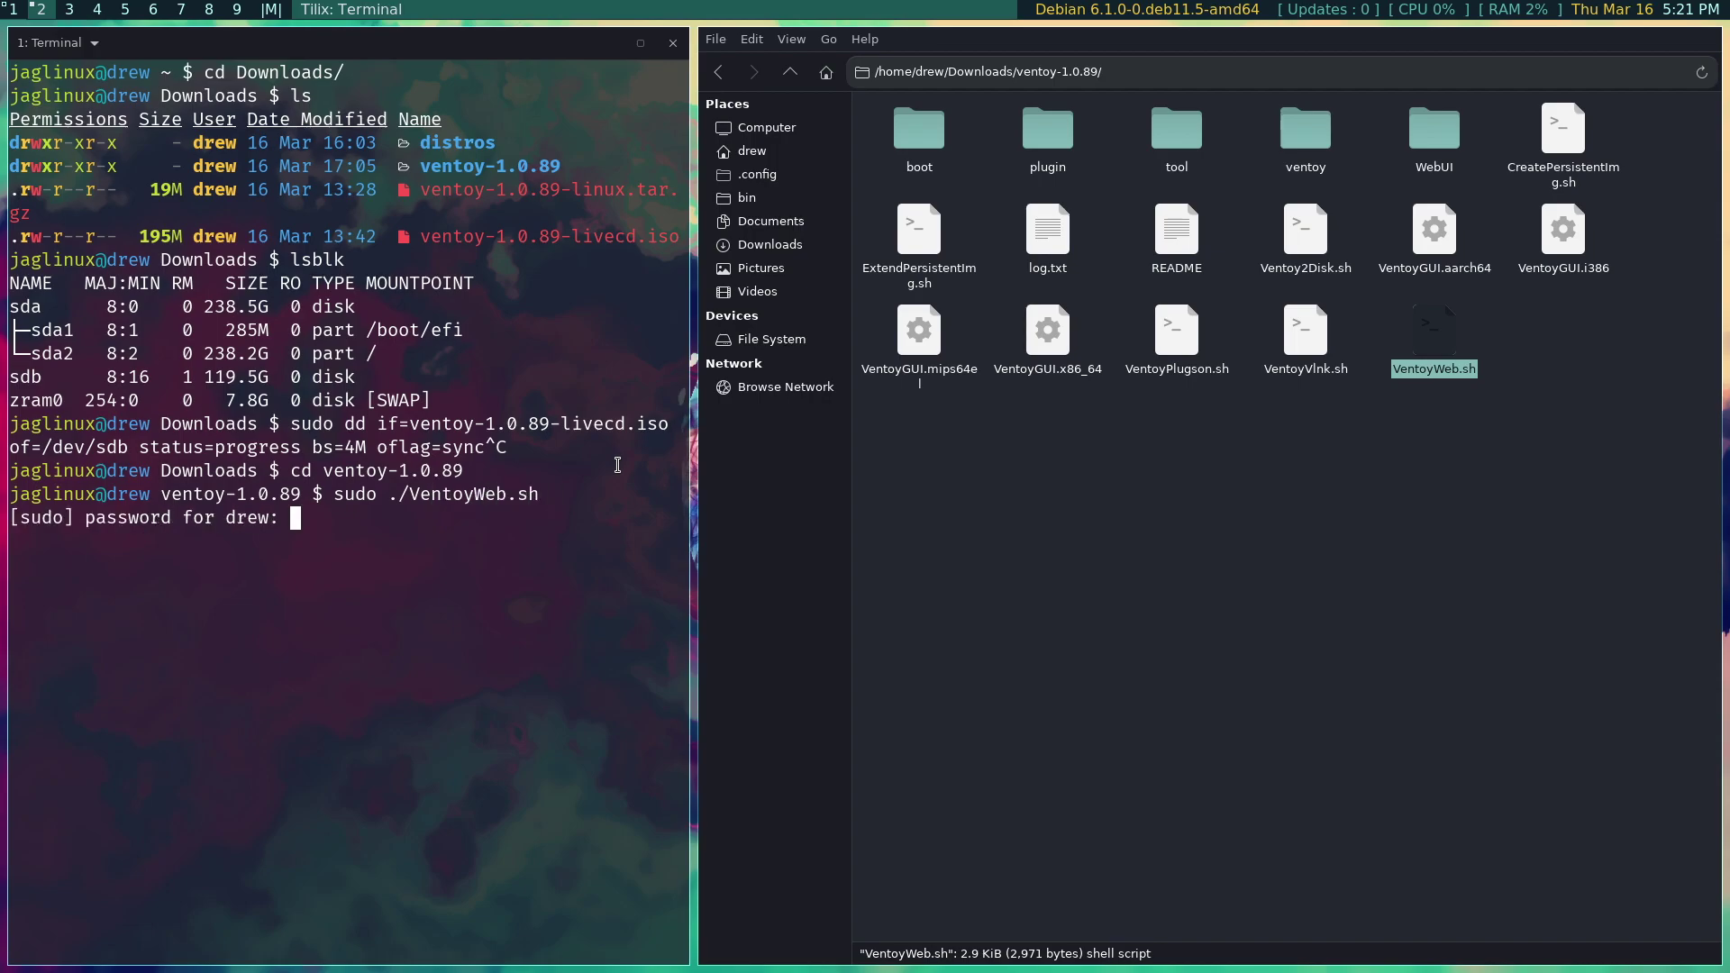
{"action": "key", "text": "Return"}
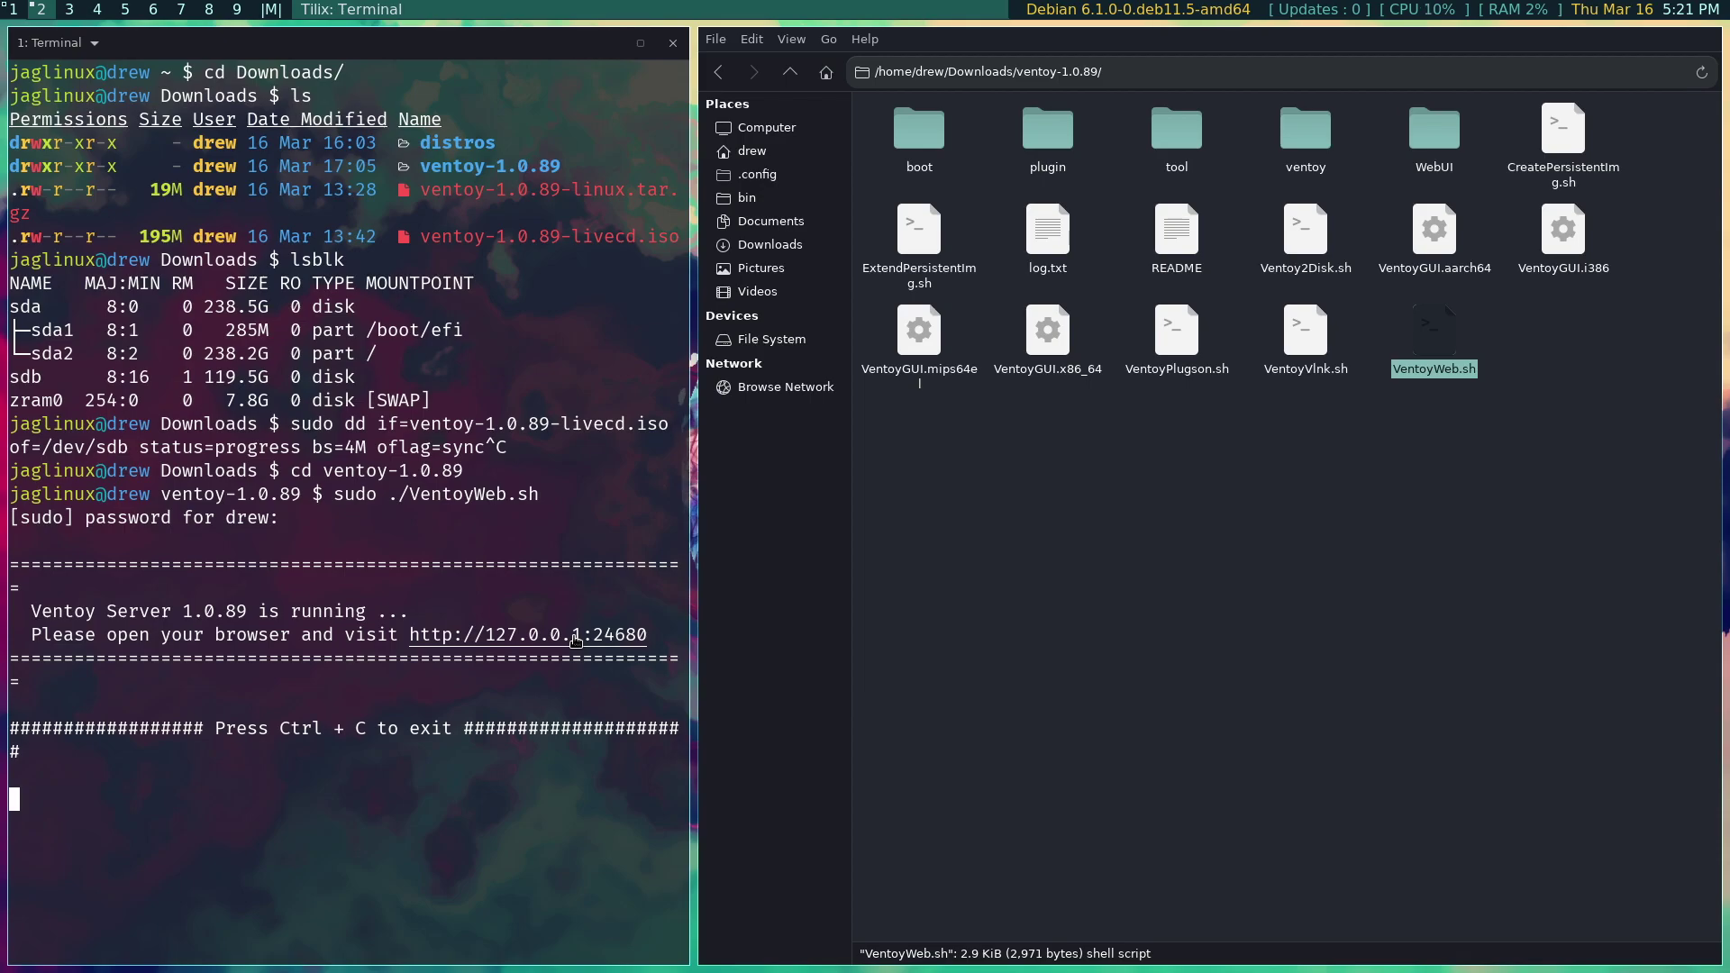
{"action": "left_click", "coordinate": [12, 9]}
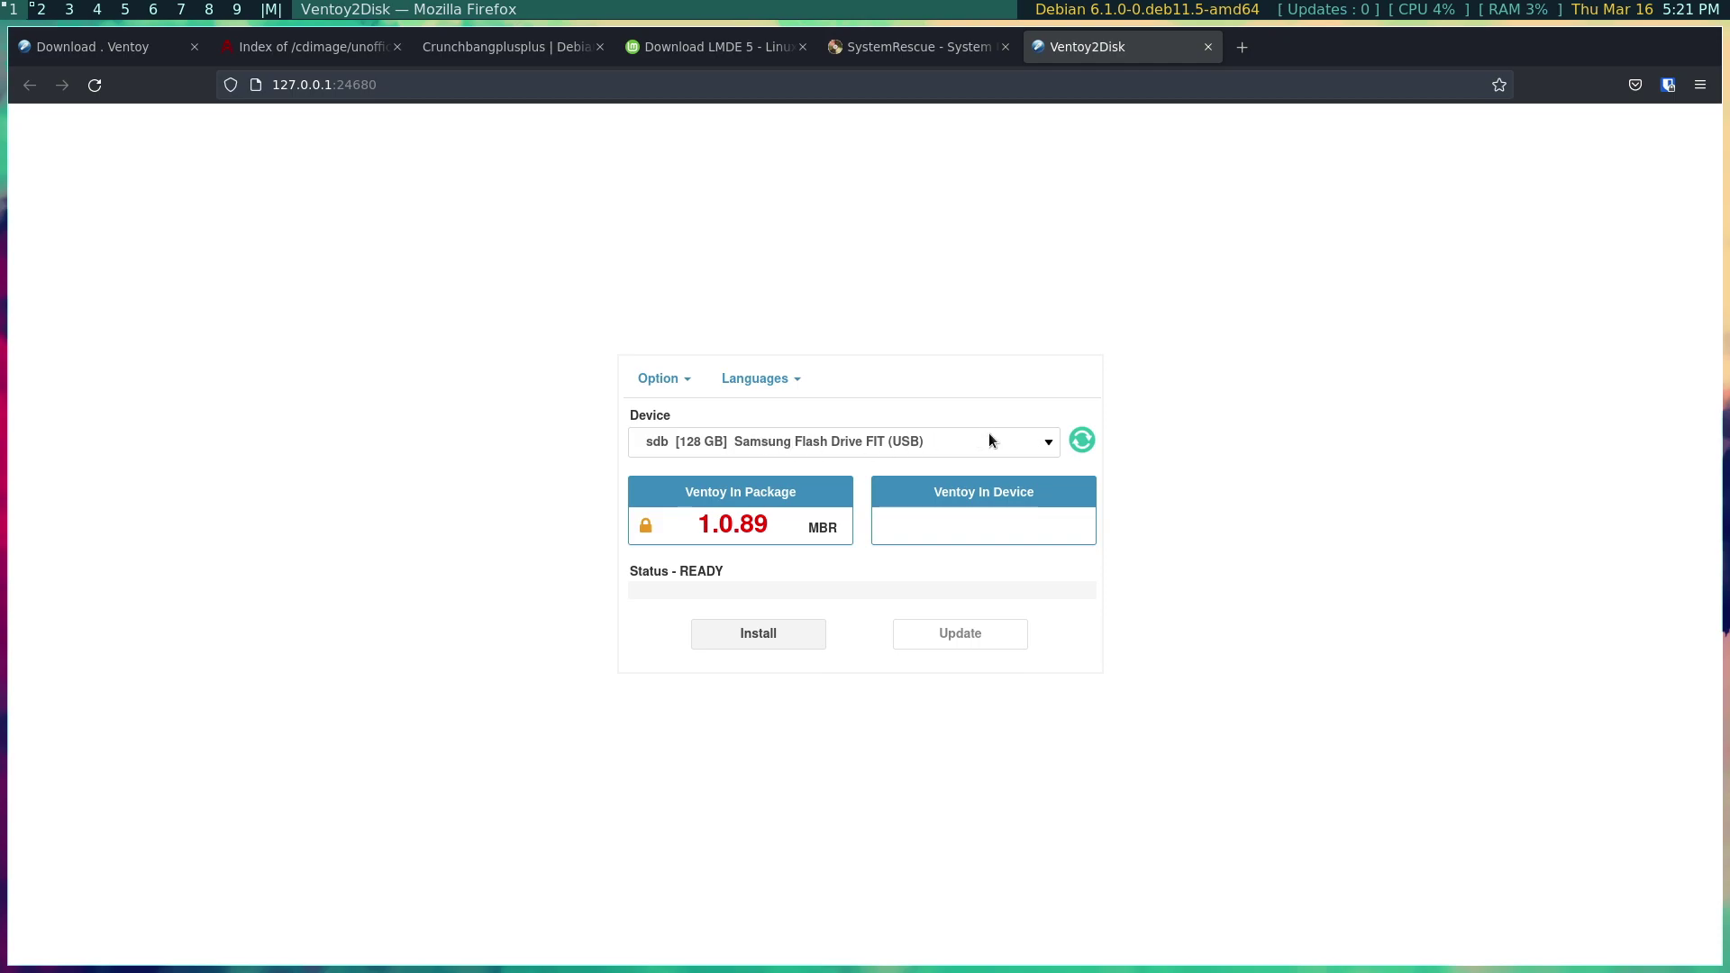
Keep sdb selected and install Ventoy 1.0.89, confirming both format warnings and the success message
{"action": "left_click", "coordinate": [1052, 441]}
{"action": "left_click", "coordinate": [1052, 441]}
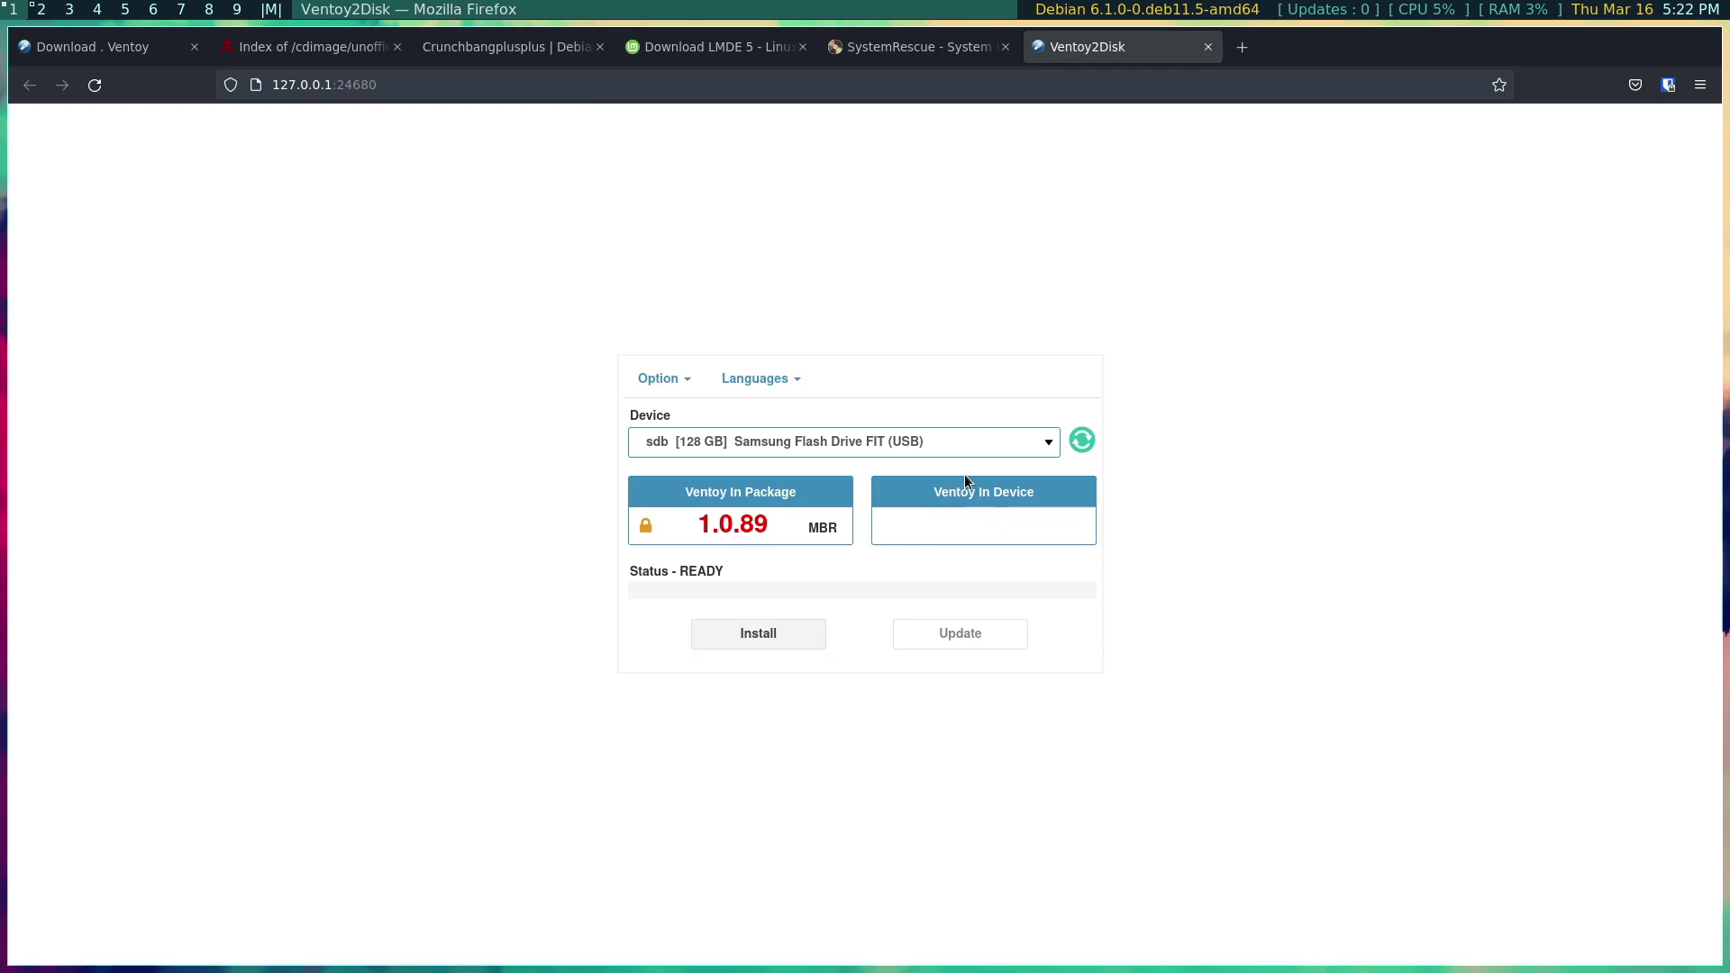
{"action": "left_click", "coordinate": [761, 636]}
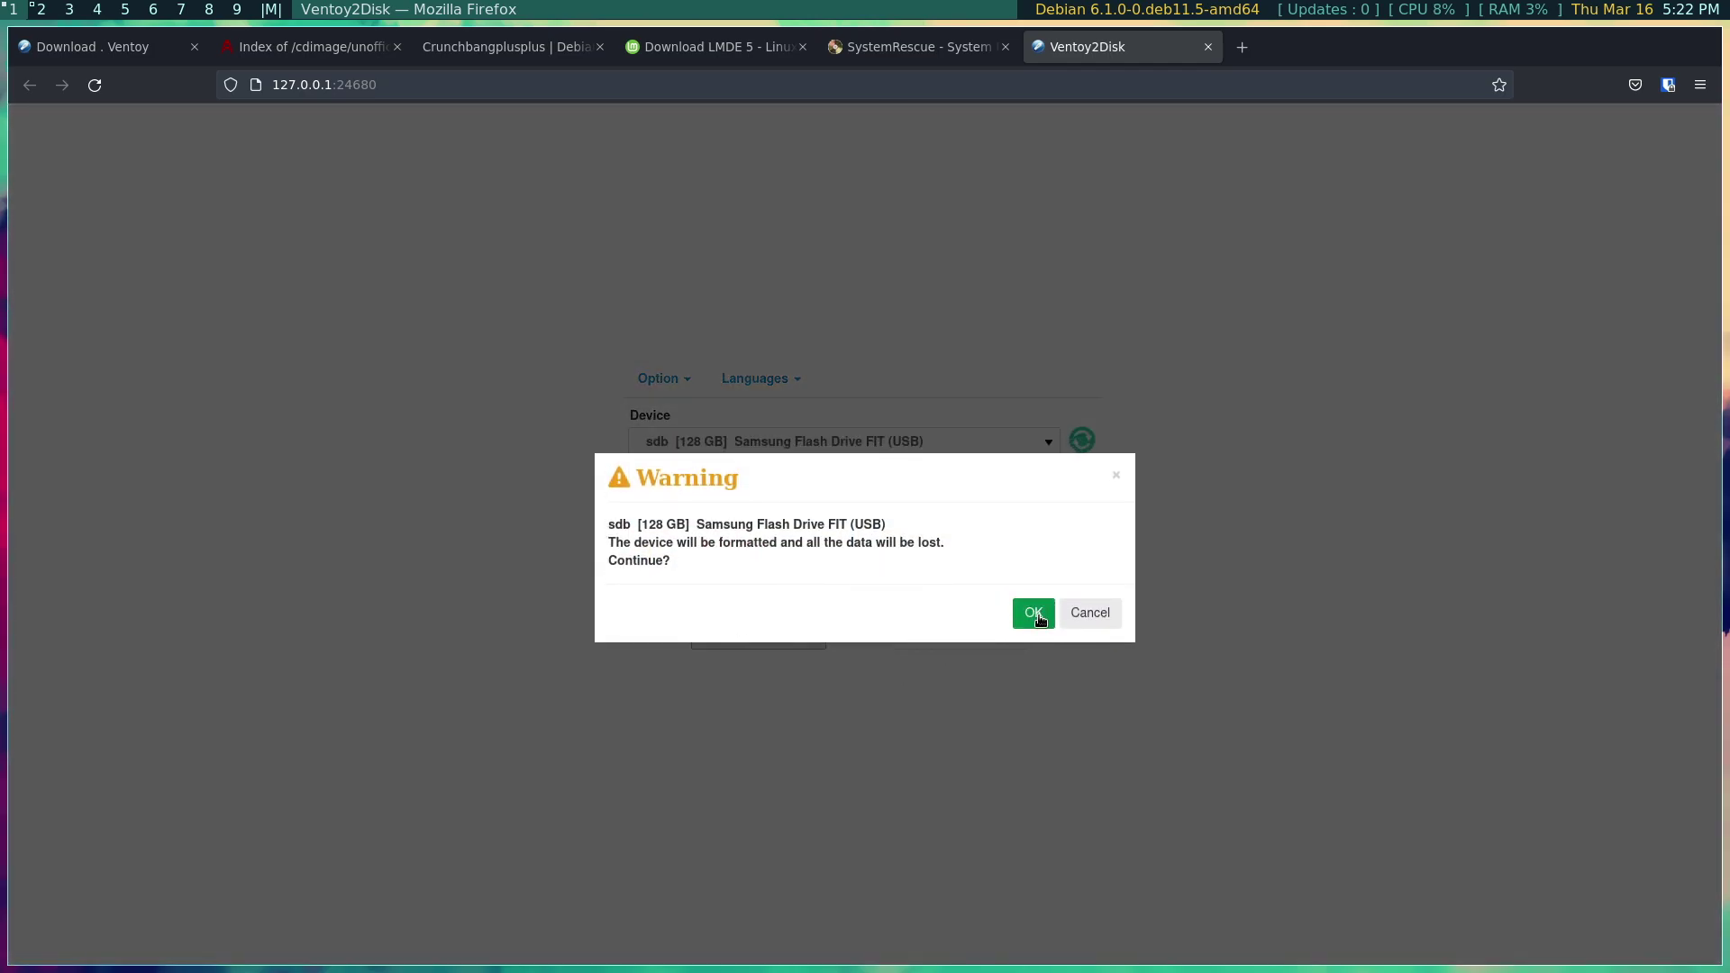
{"action": "left_click", "coordinate": [1033, 614]}
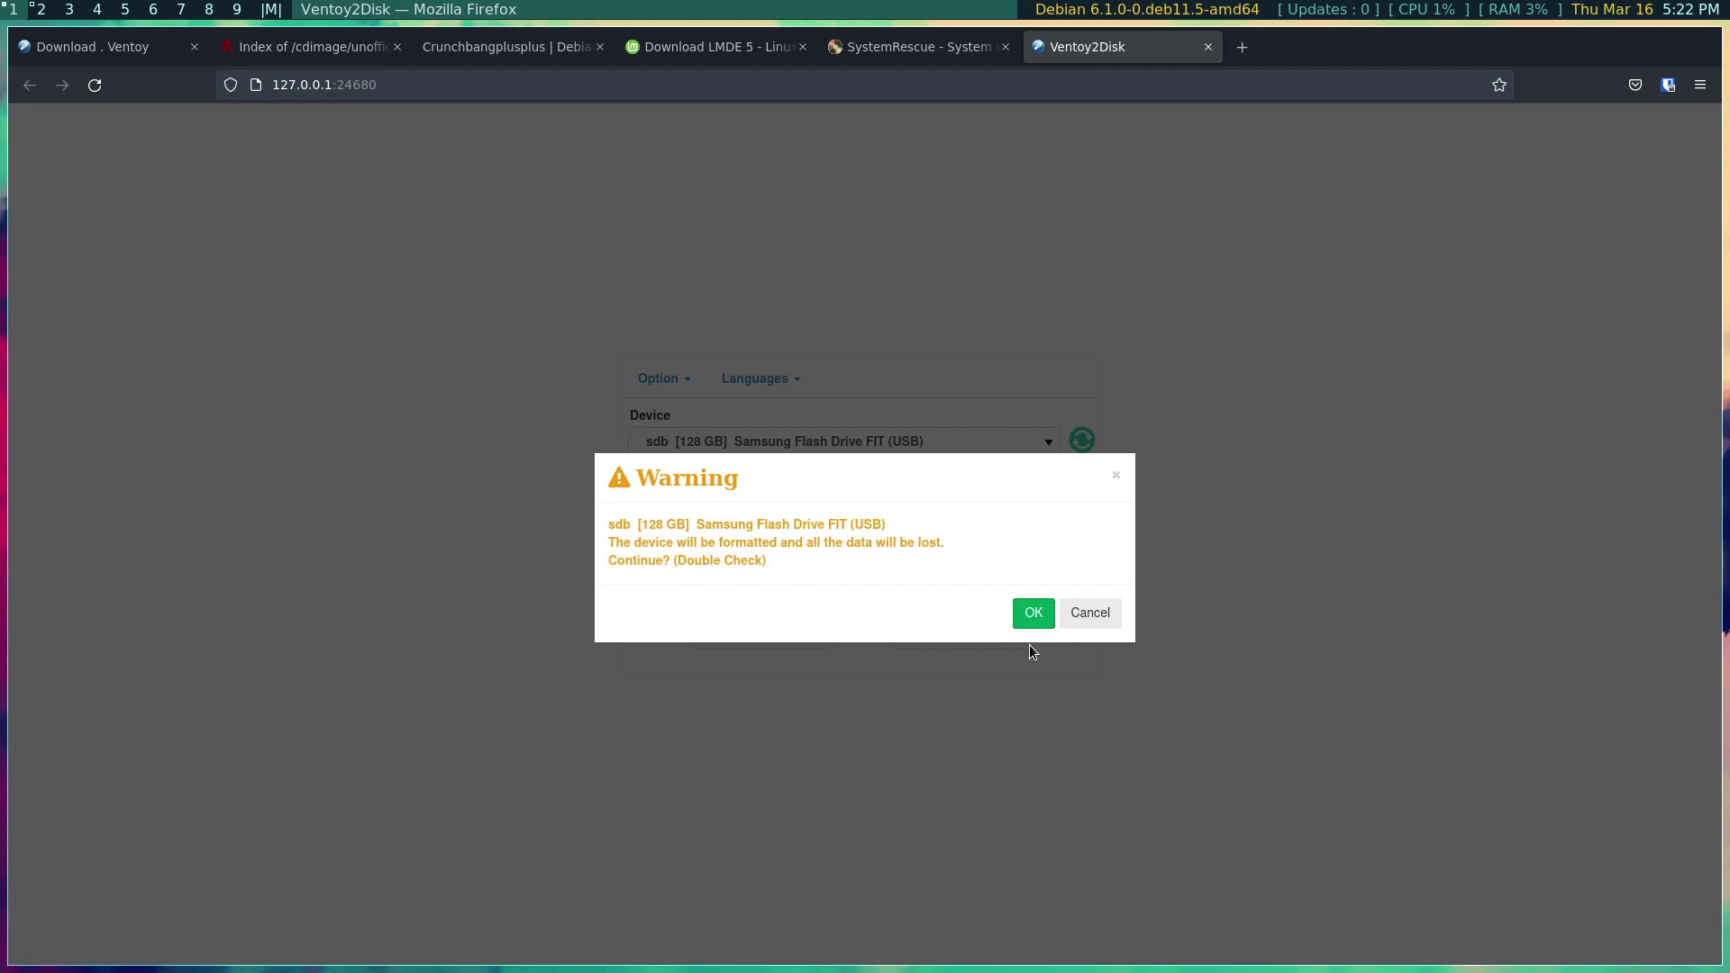
{"action": "left_click", "coordinate": [1032, 614]}
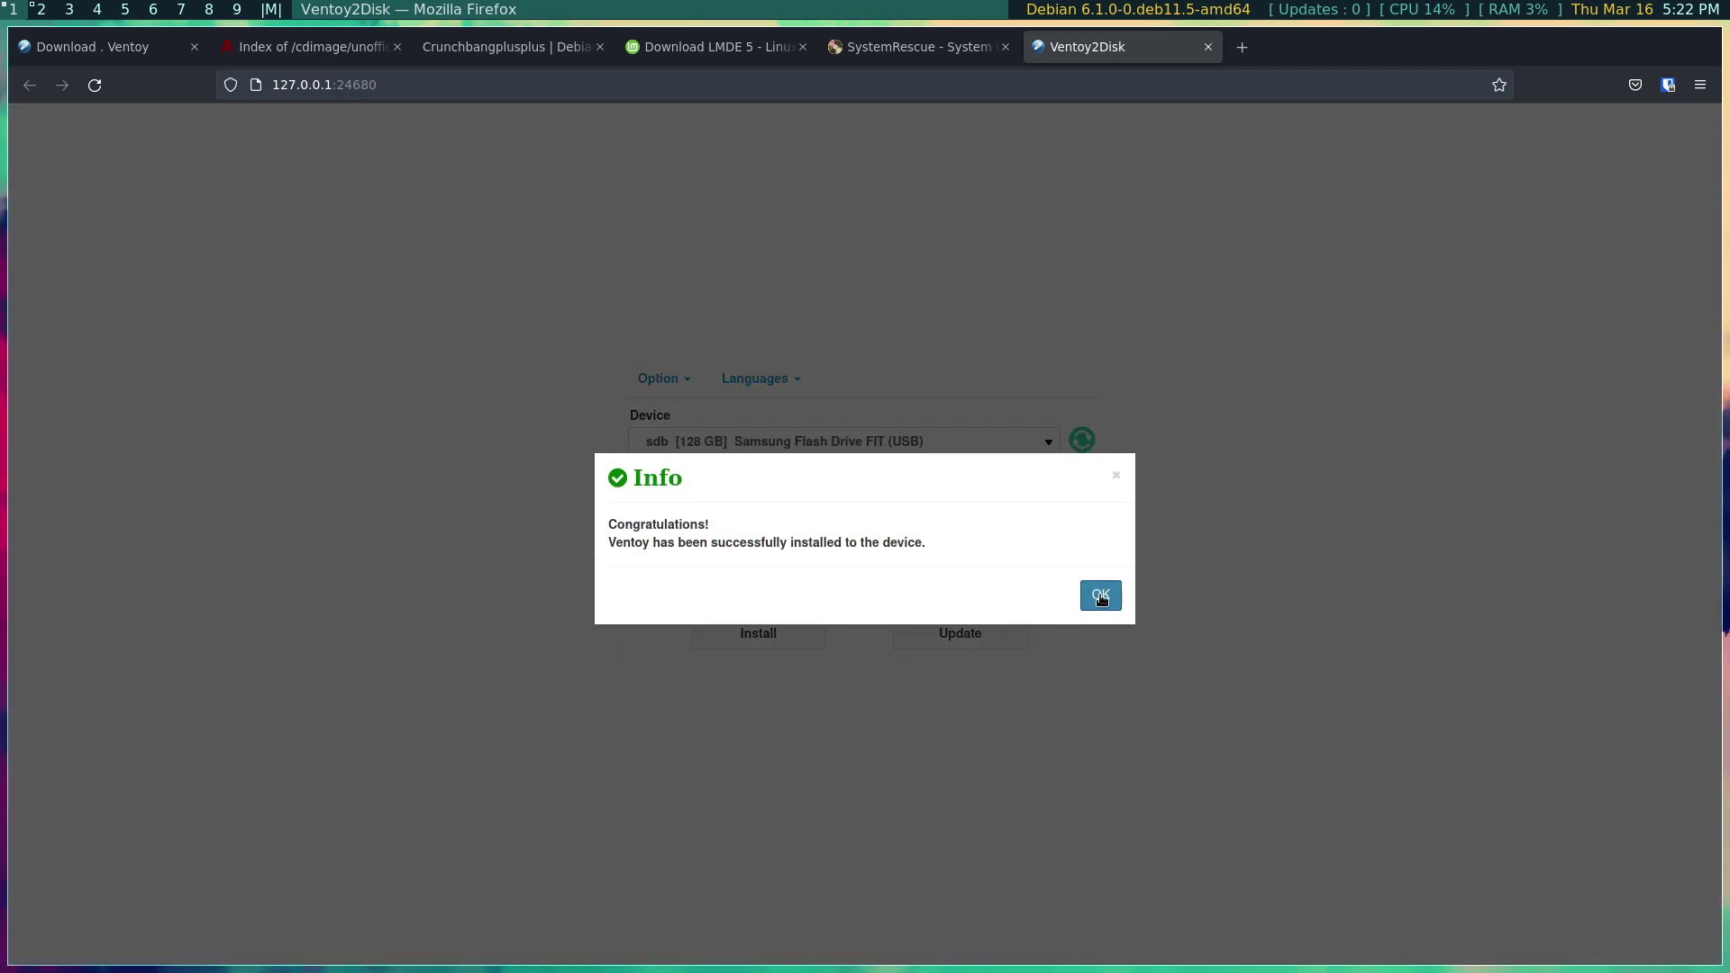
{"action": "left_click", "coordinate": [1101, 594]}
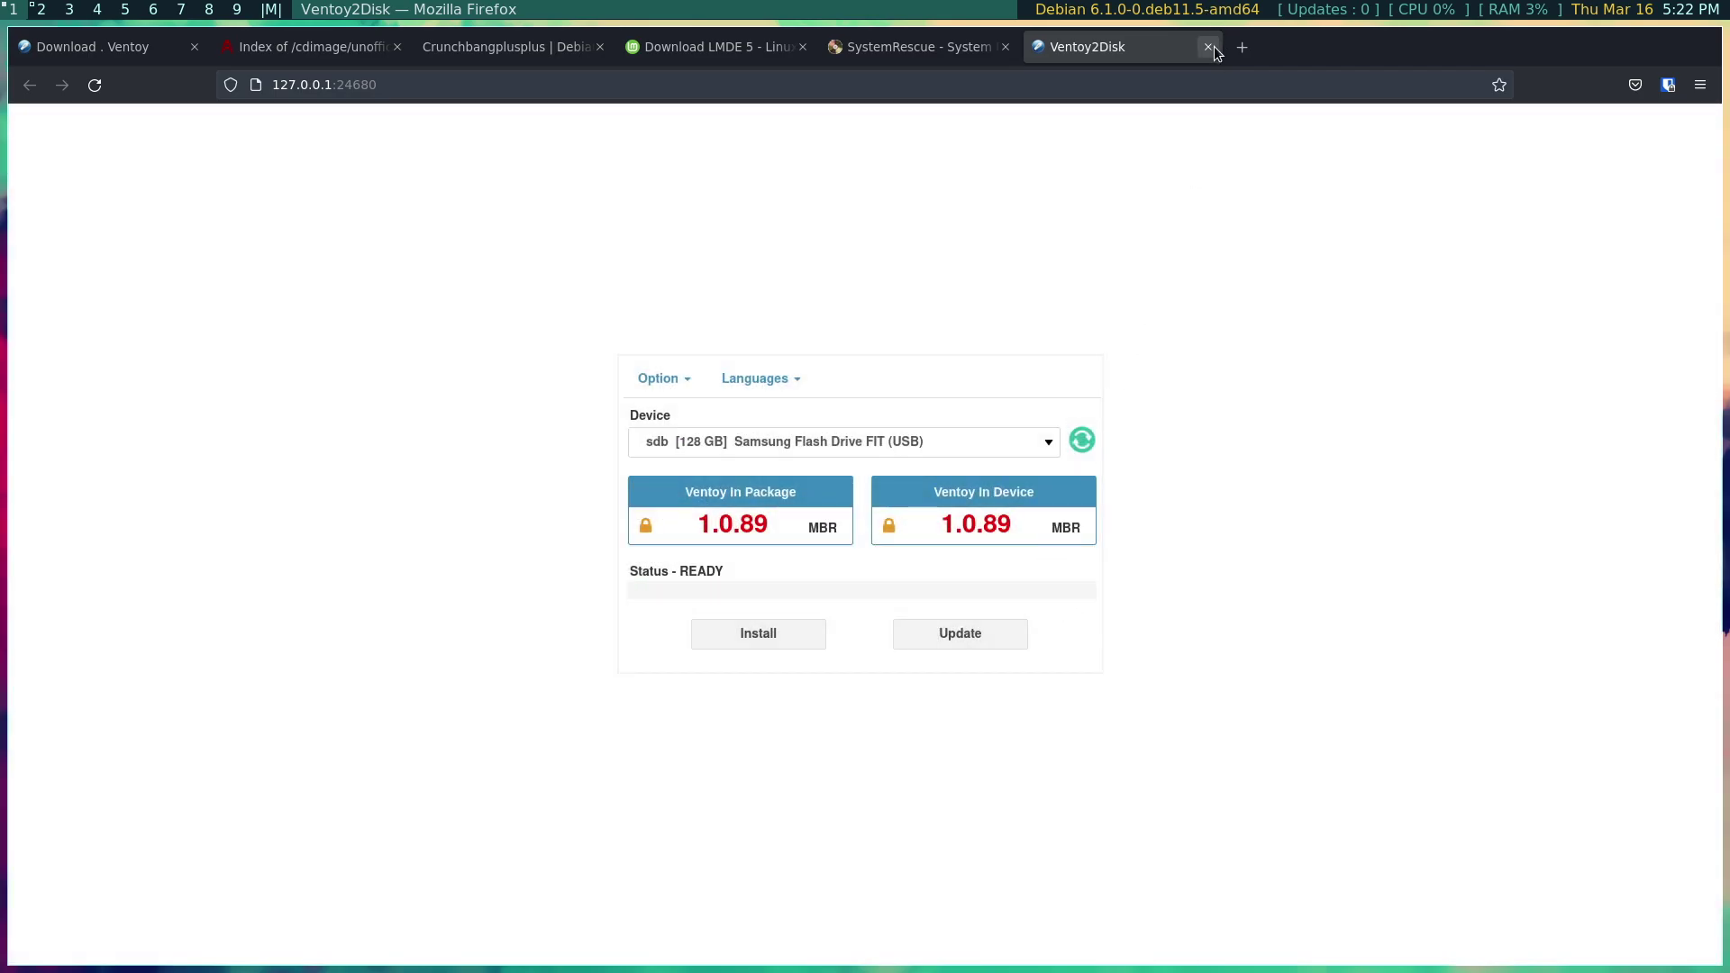
Close the Tilix window running the Ventoy server, check the empty Ventoy drive, then return to Firefox
{"action": "left_click", "coordinate": [39, 11]}
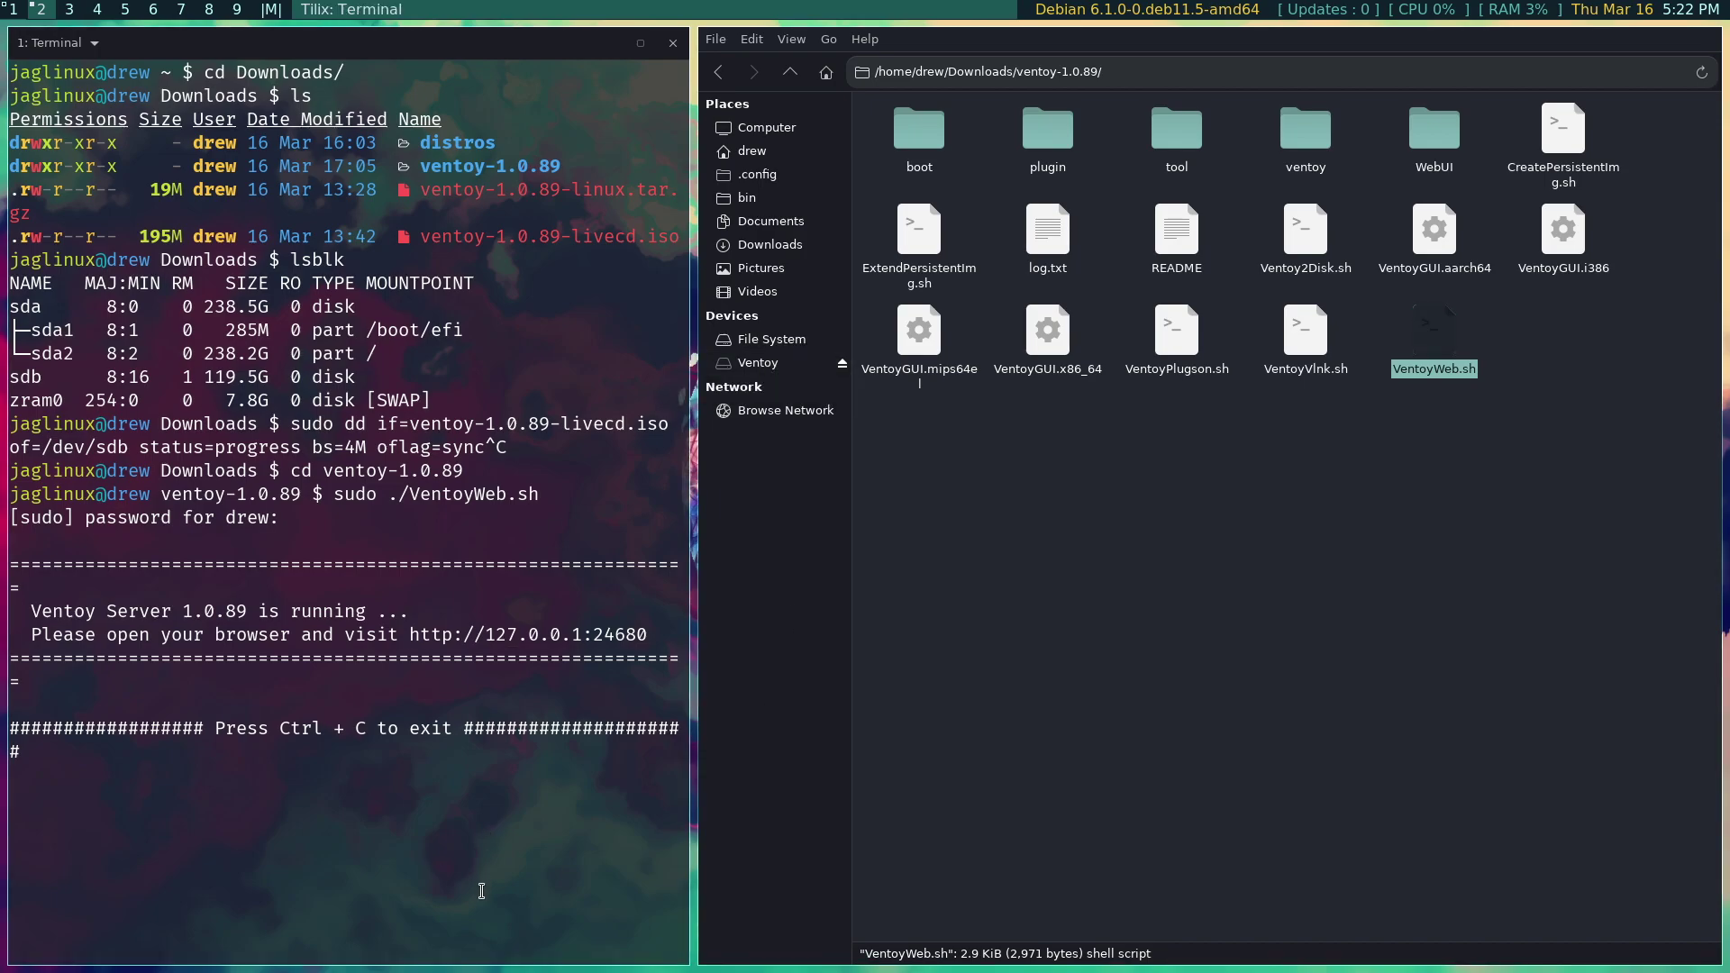
{"action": "key", "text": "super+shift+q"}
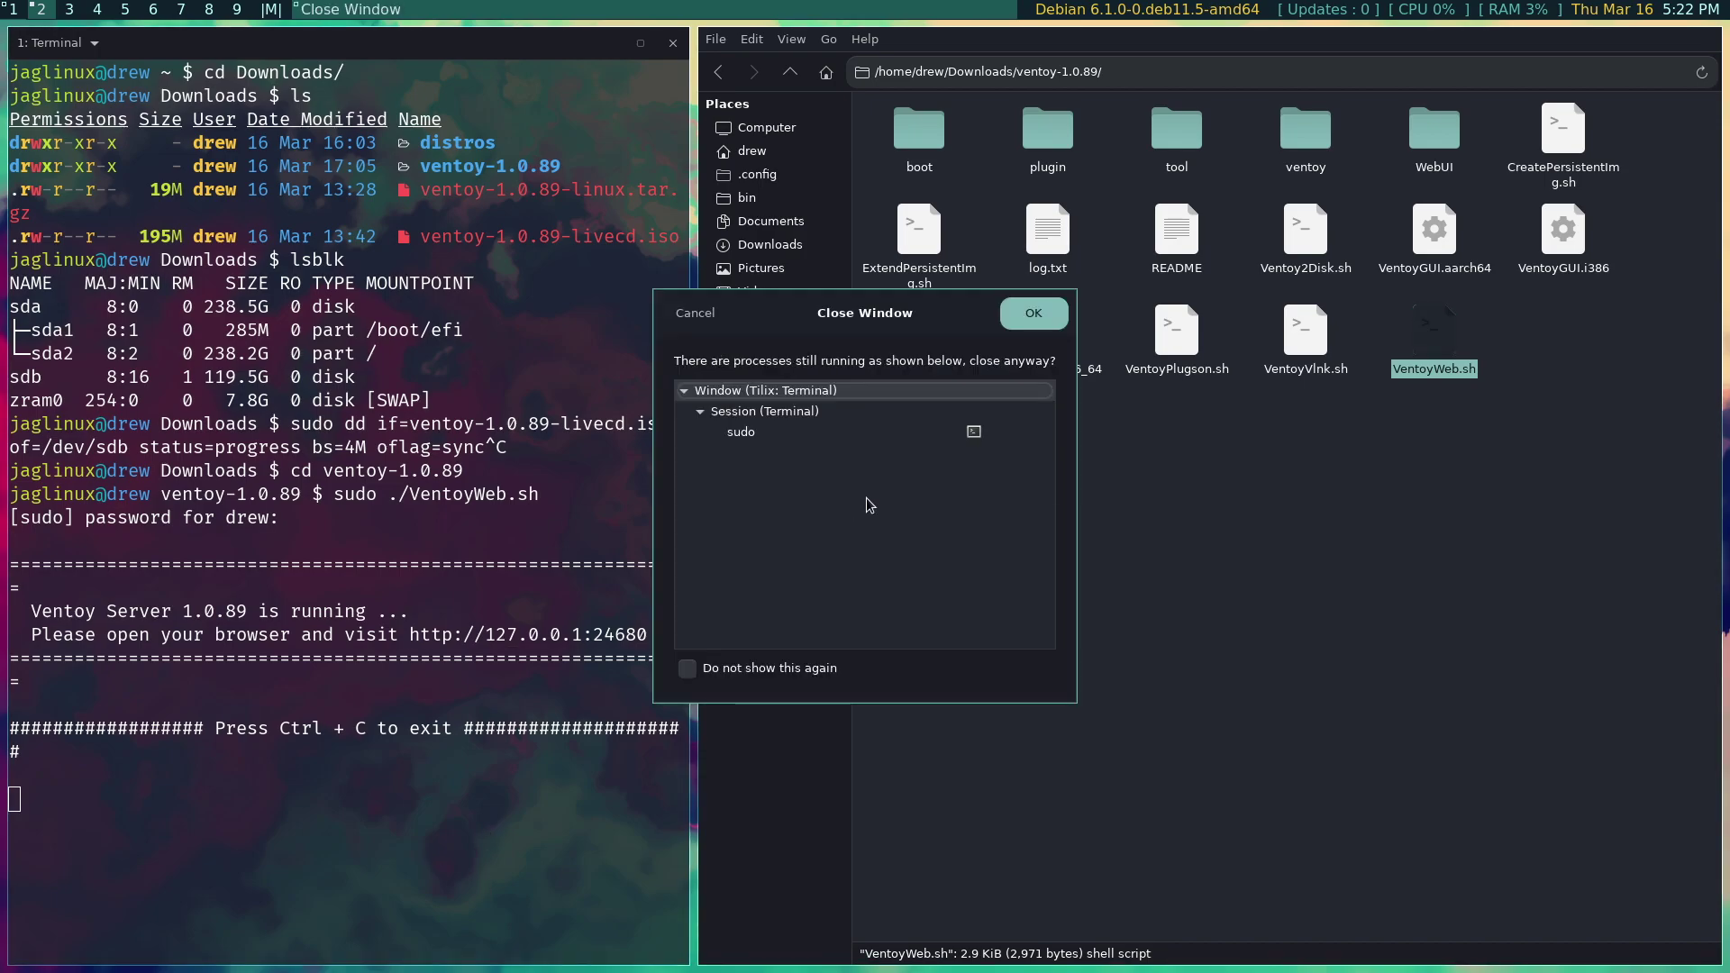
{"action": "left_click", "coordinate": [1026, 313]}
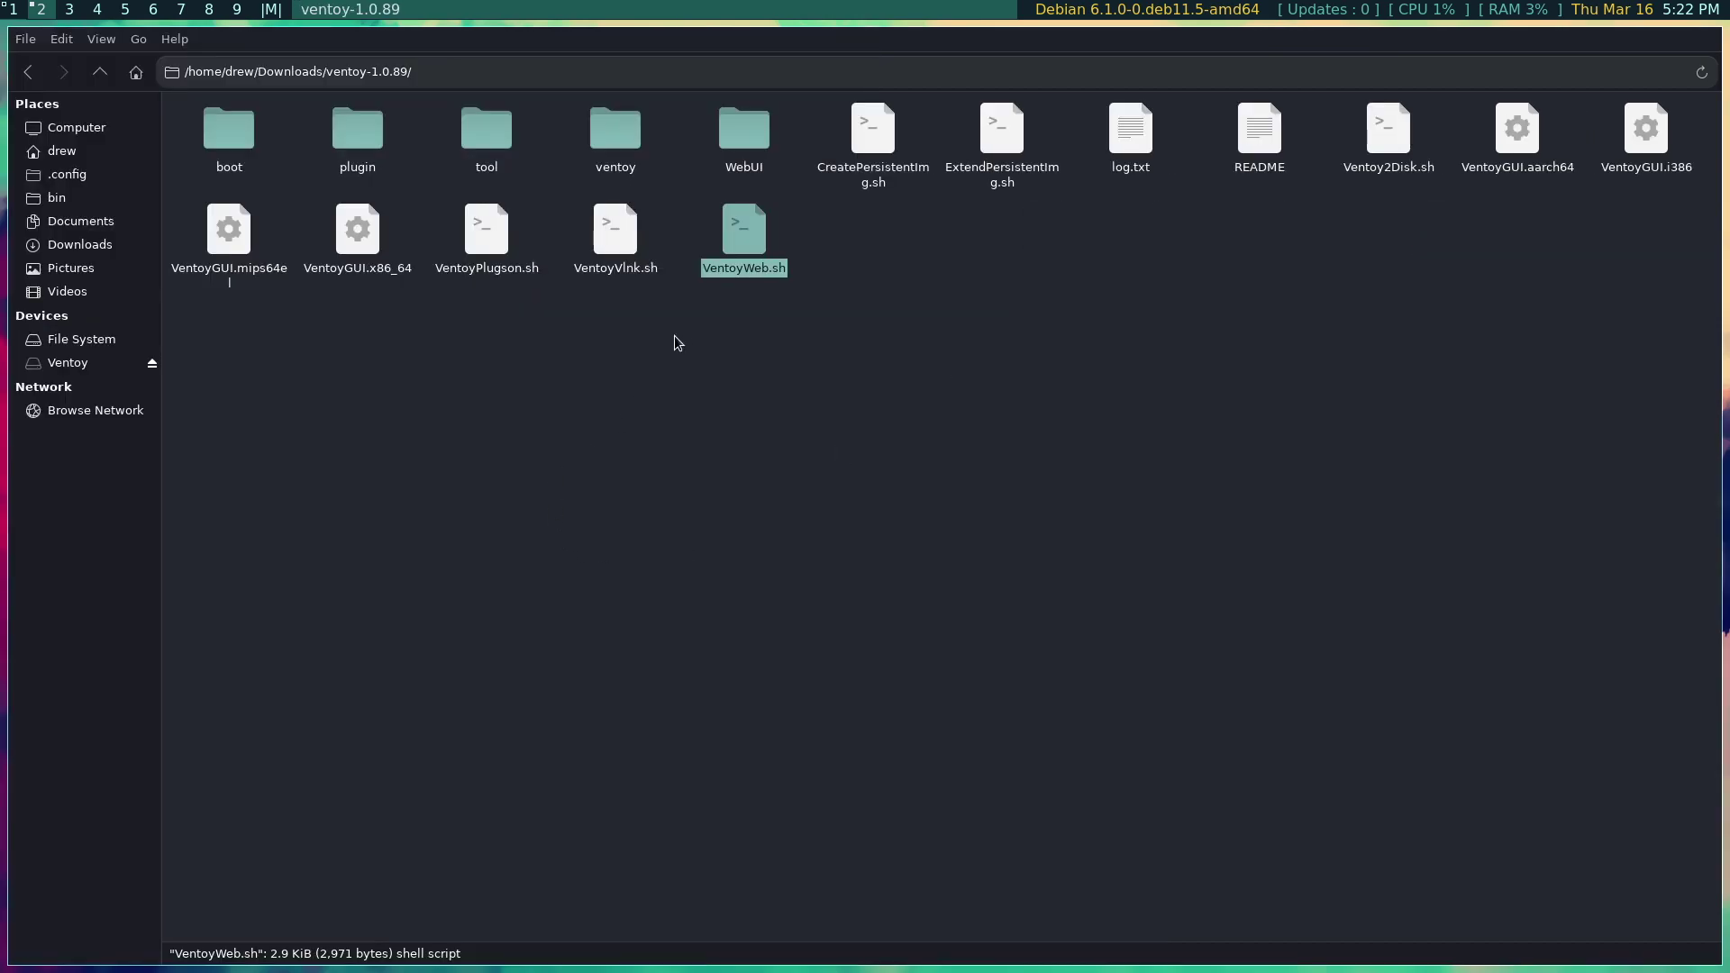
{"action": "left_click", "coordinate": [81, 362]}
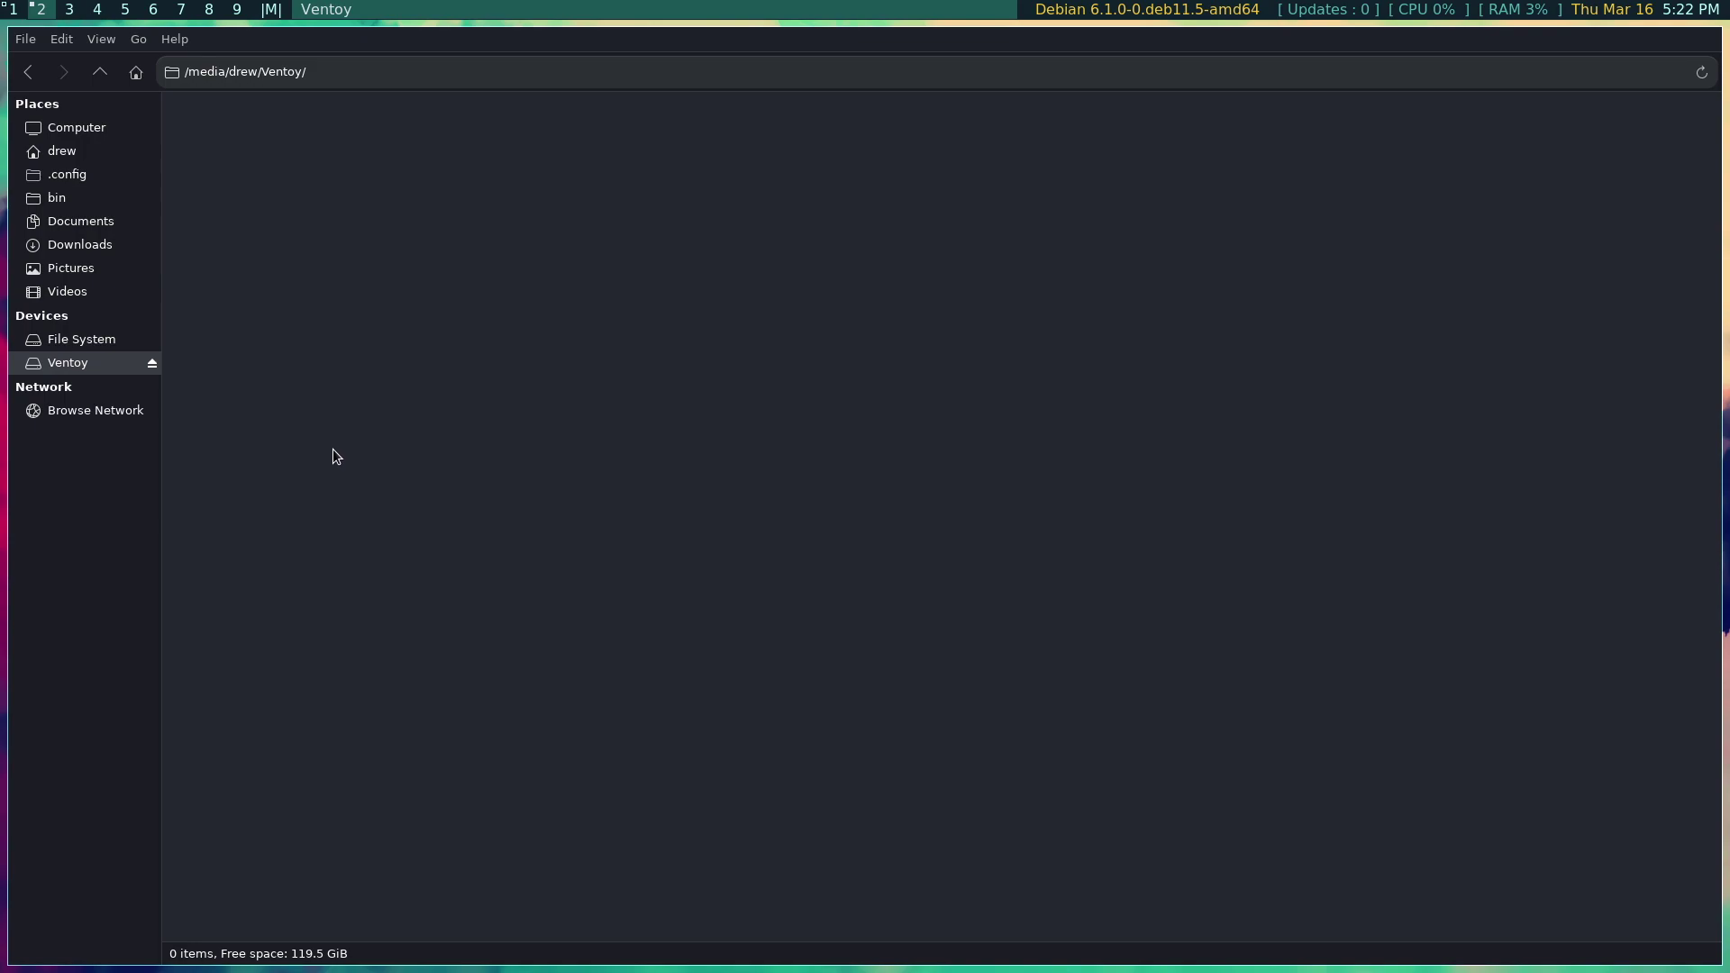
{"action": "left_click", "coordinate": [13, 10]}
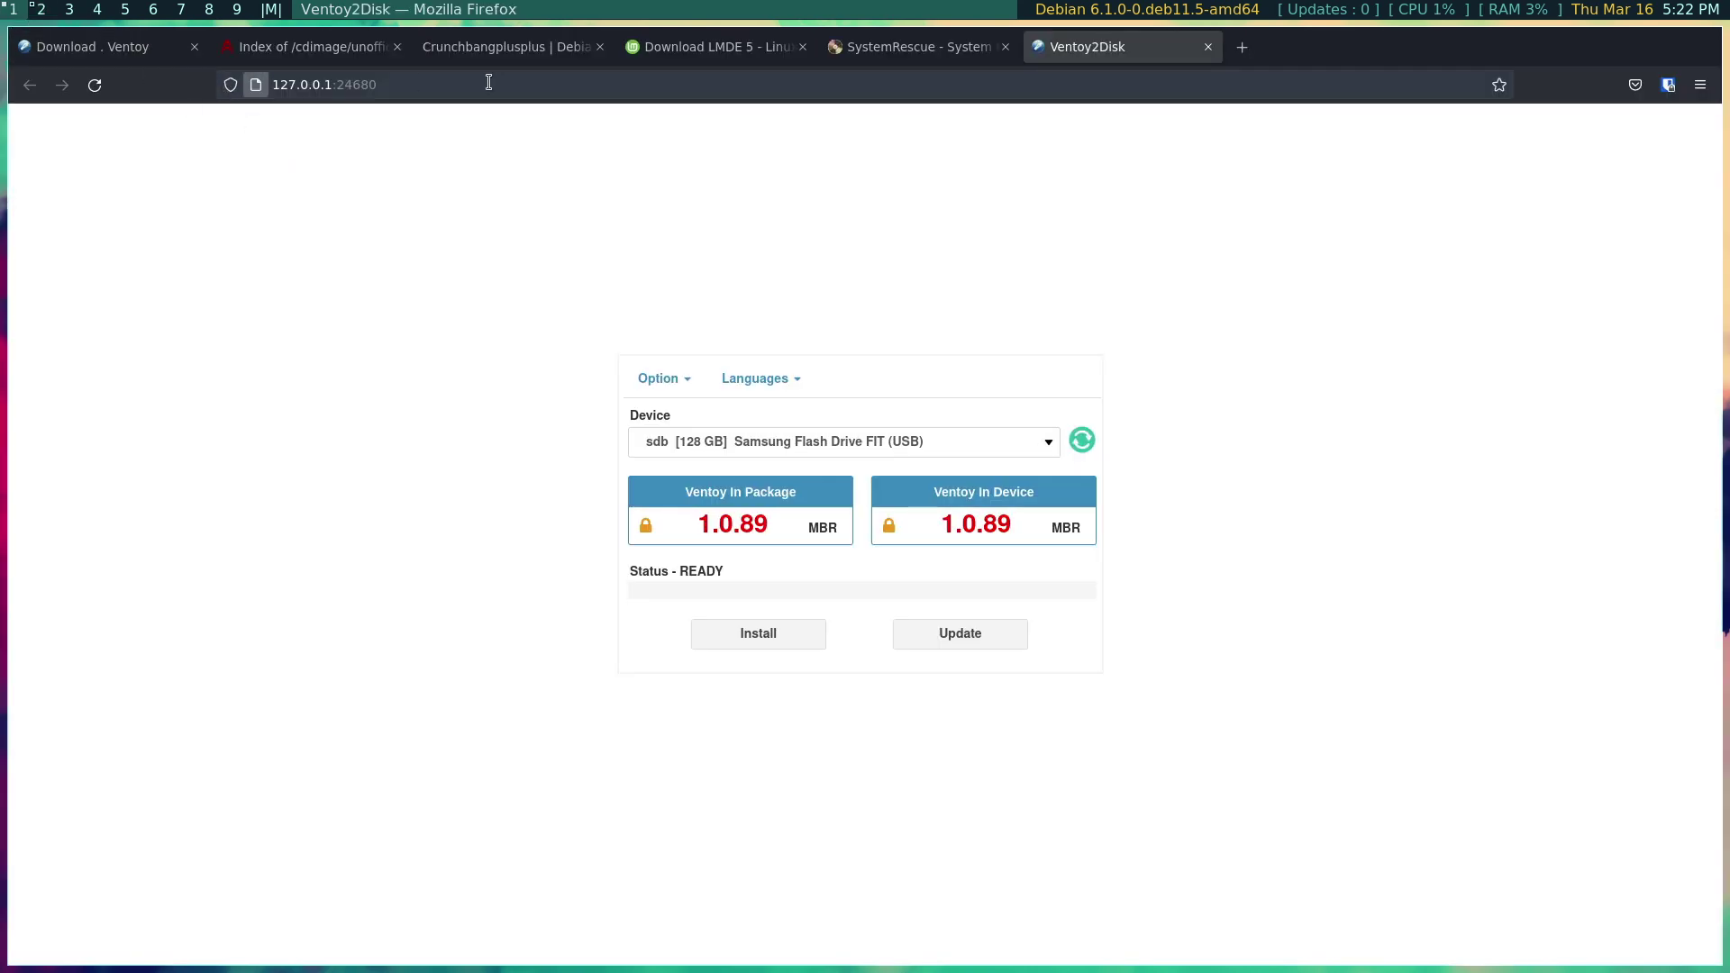
Close the Ventoy2Disk tab and browse Debian's 11.6.0+nonfree/amd64/iso-cd/ listing to firmware-11.6.0-amd64-netinst.iso
{"action": "left_click", "coordinate": [1202, 49]}
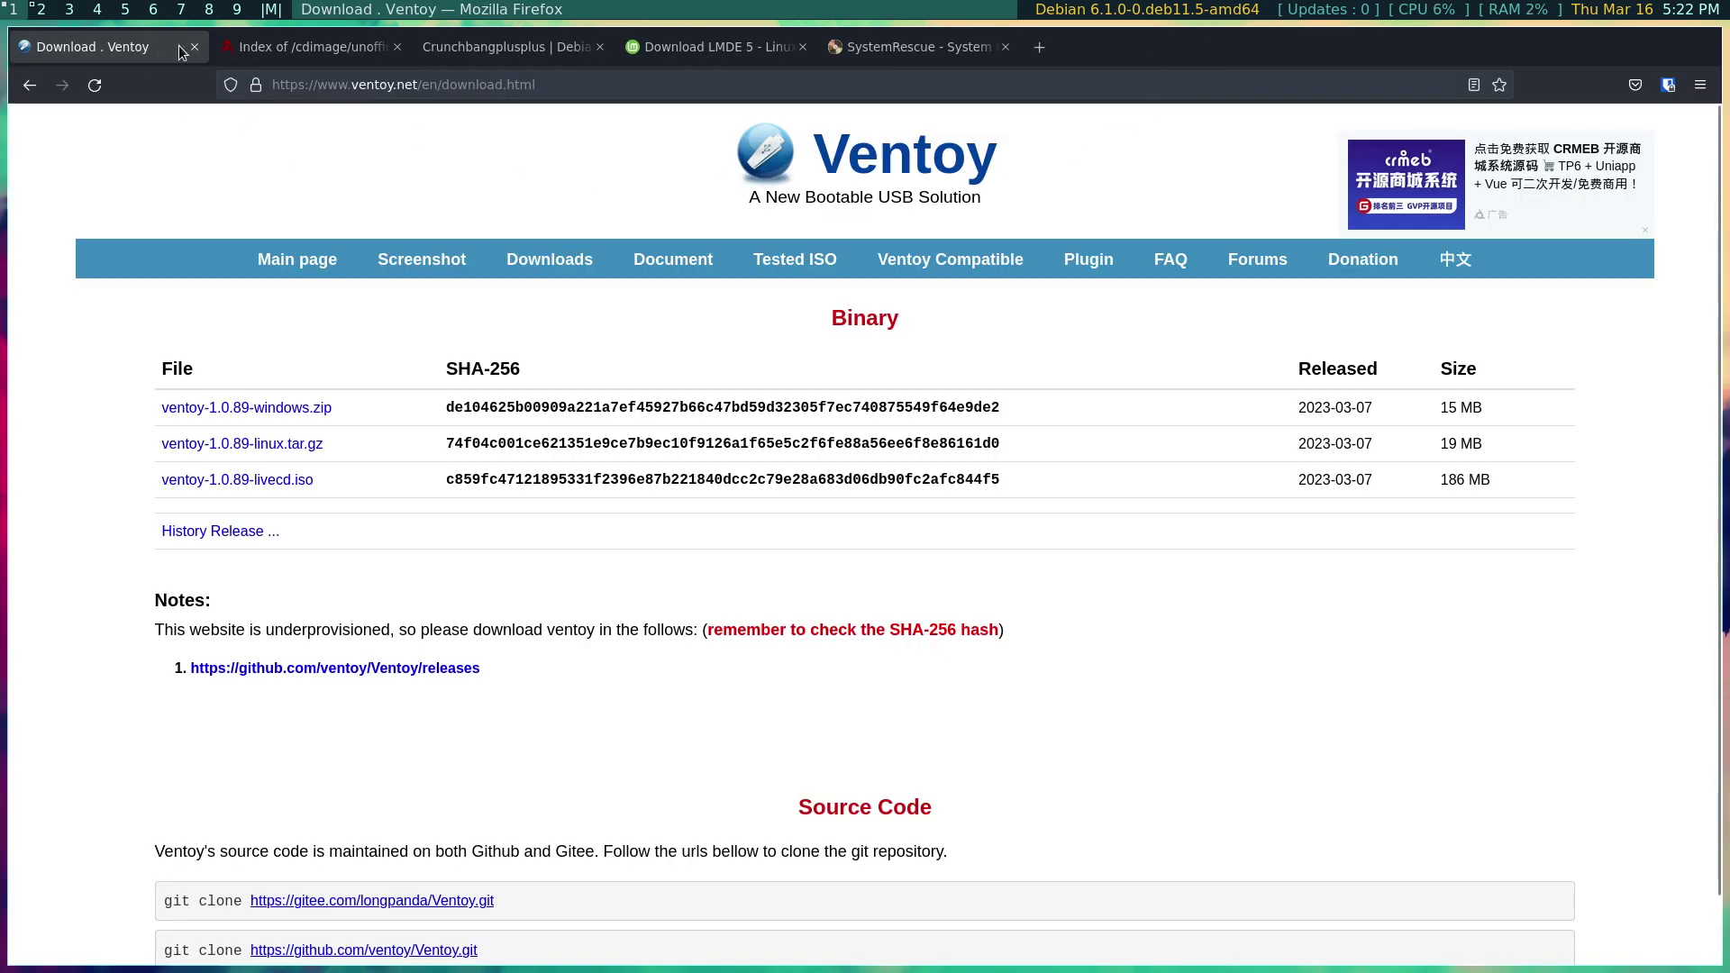
{"action": "left_click", "coordinate": [272, 50]}
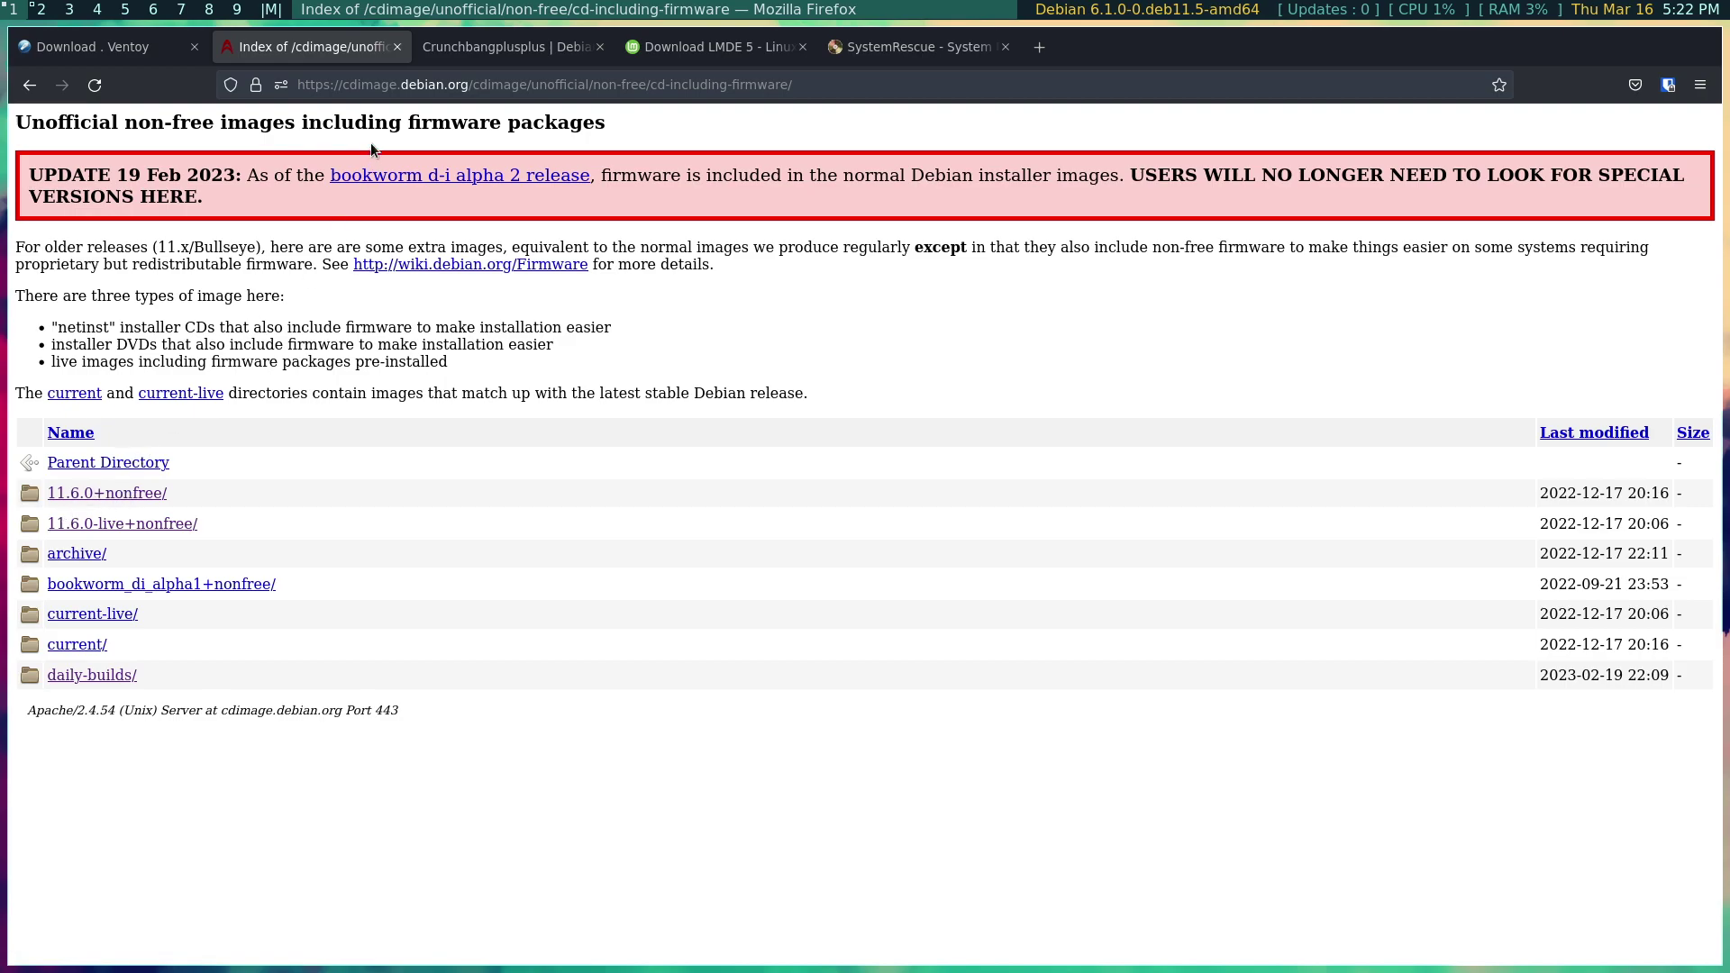
{"action": "left_click", "coordinate": [101, 498]}
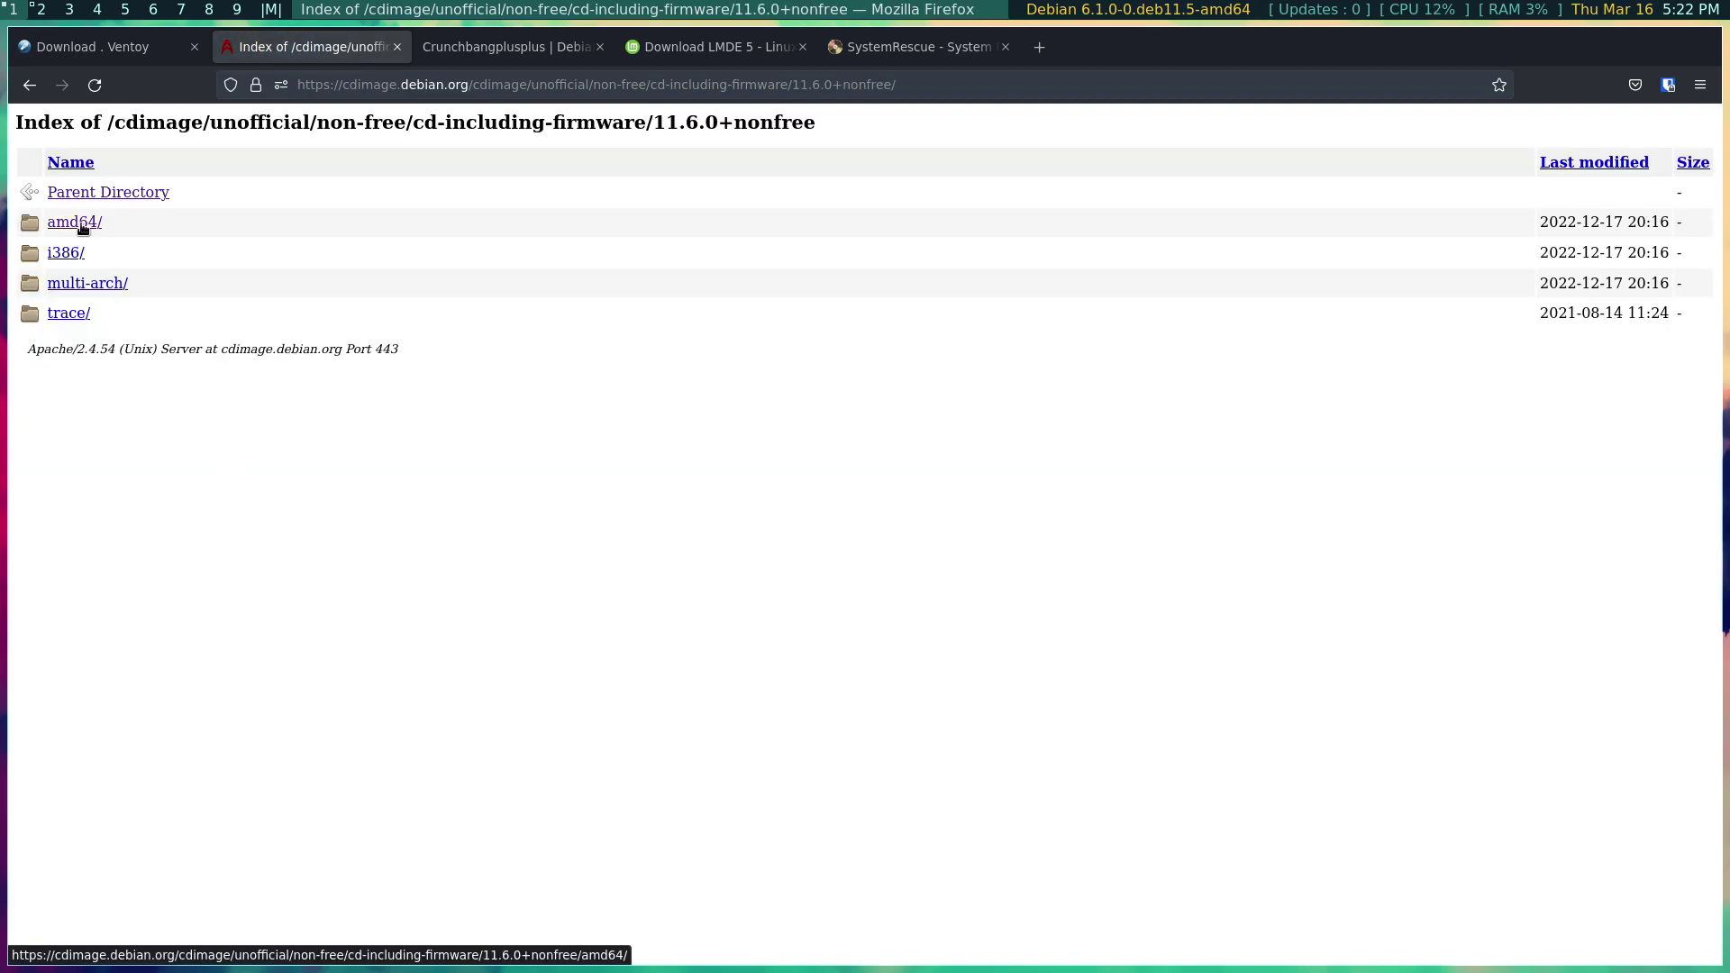
{"action": "left_click", "coordinate": [79, 224]}
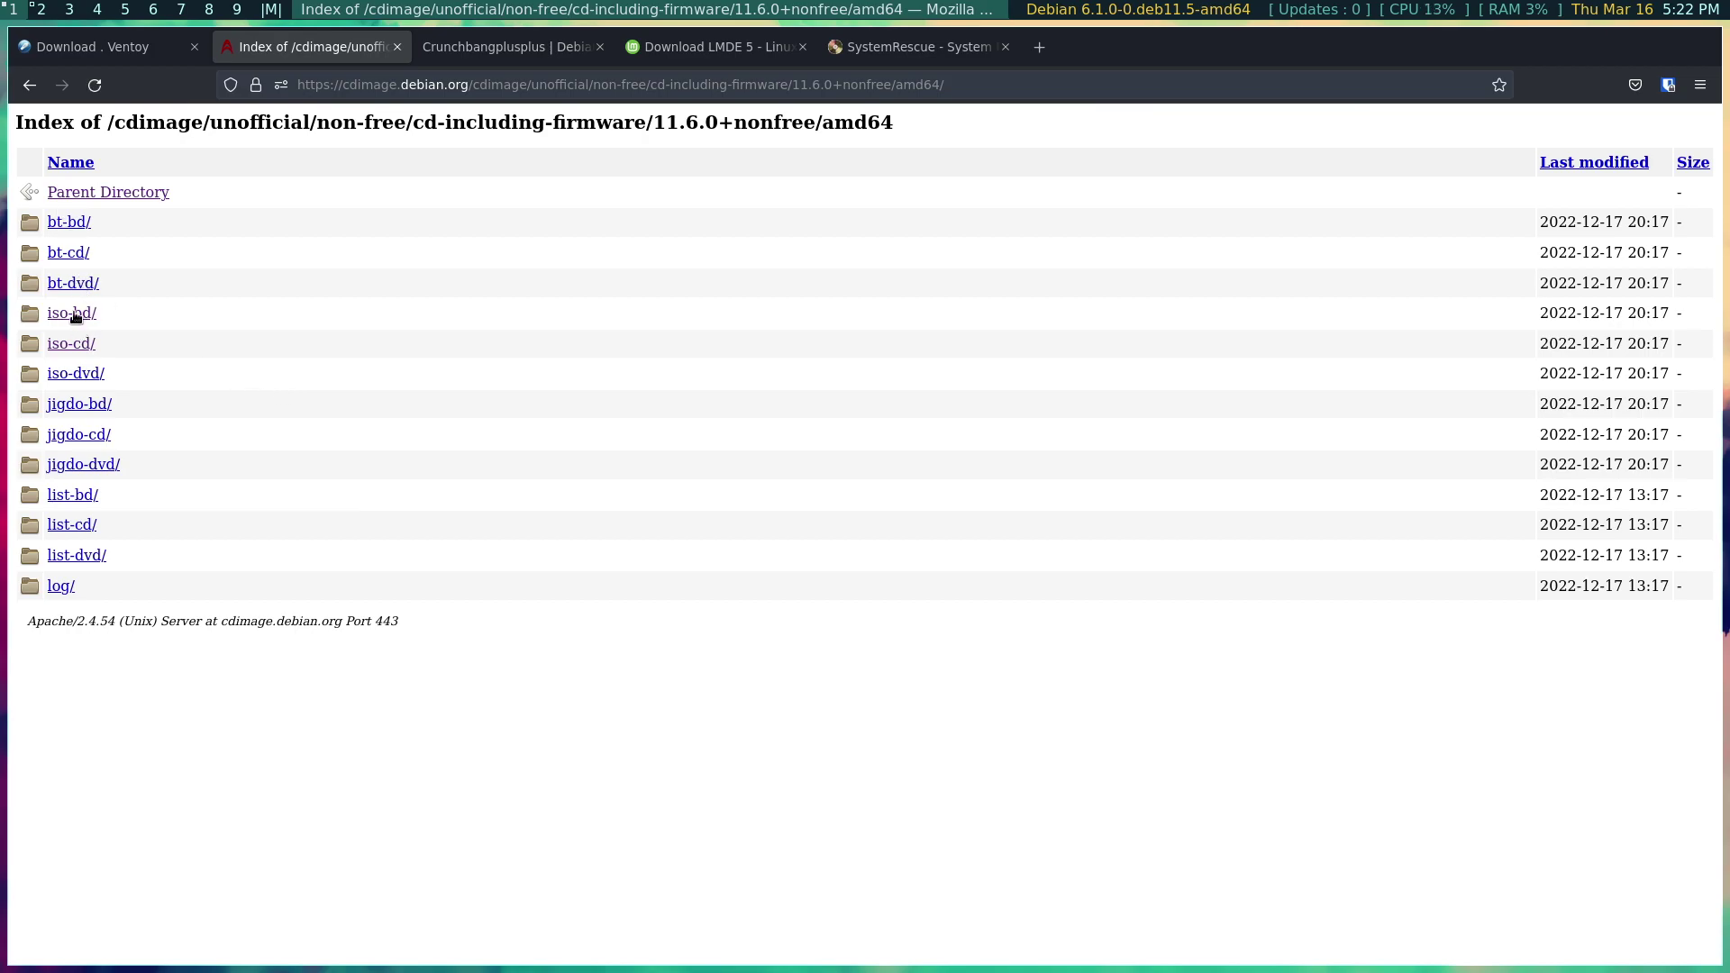
{"action": "left_click", "coordinate": [77, 345]}
{"action": "scroll", "coordinate": [461, 556], "scroll_direction": "down", "scroll_amount": 4}
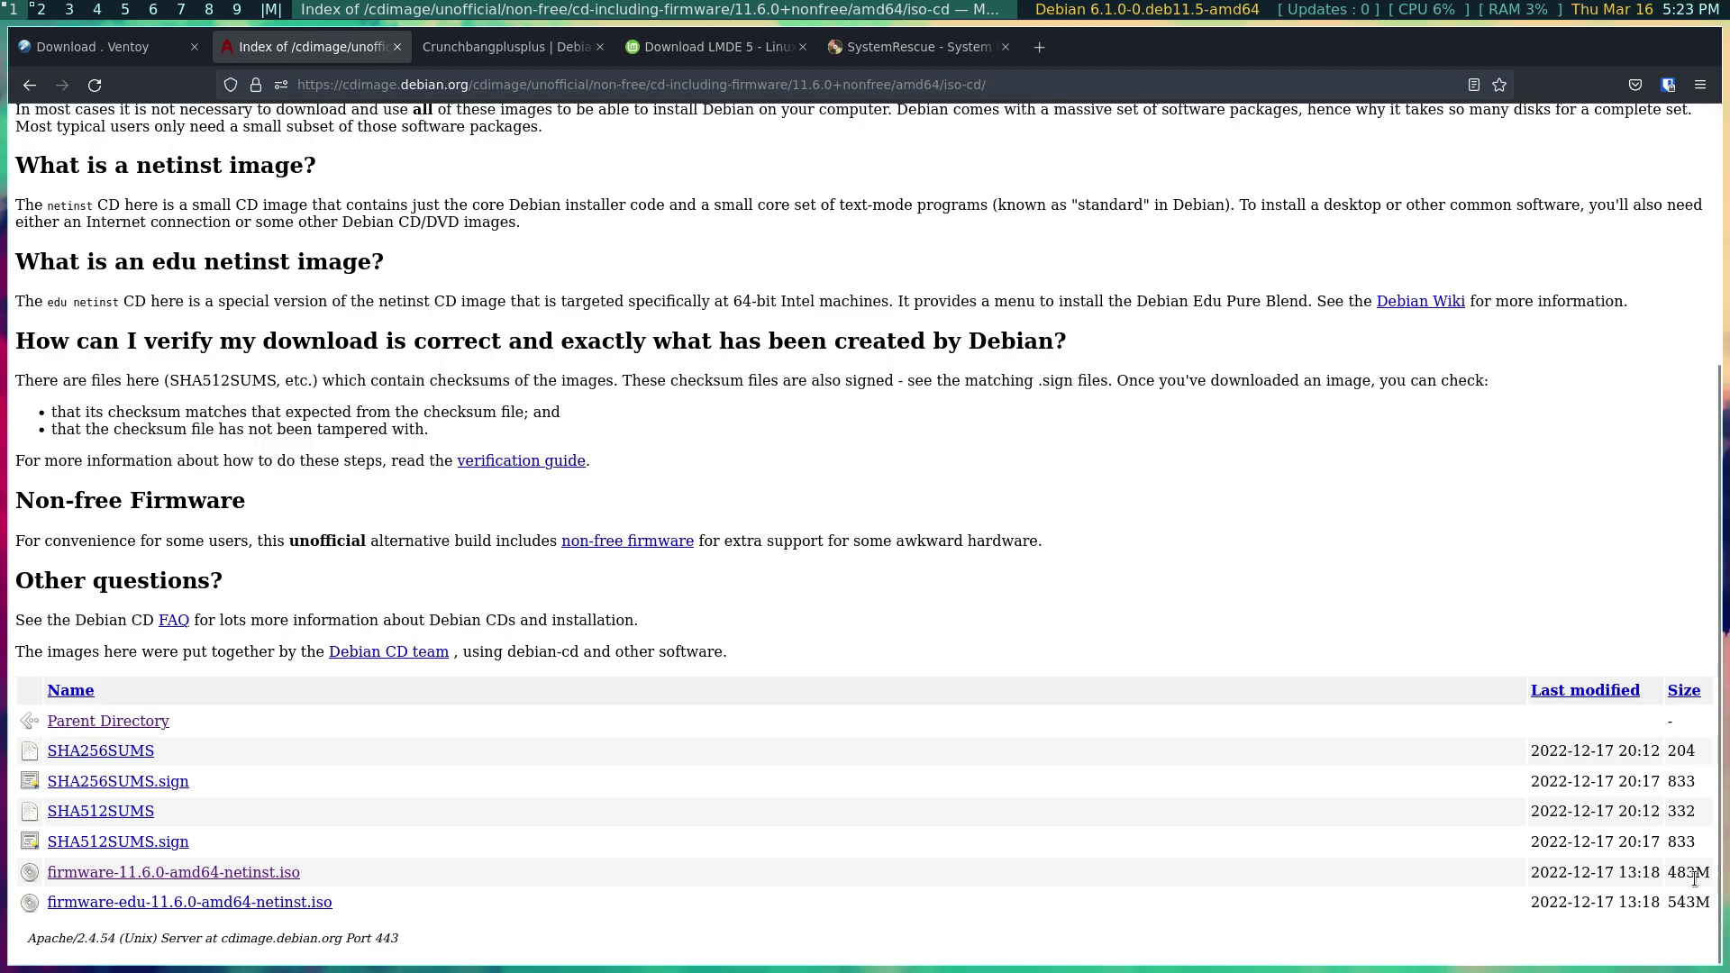
Go back three pages and open the Debian 11.6.0-live+nonfree/amd64/iso-hybrid directory listing
{"action": "left_click", "coordinate": [26, 91]}
{"action": "left_click", "coordinate": [26, 91]}
{"action": "left_click", "coordinate": [27, 91]}
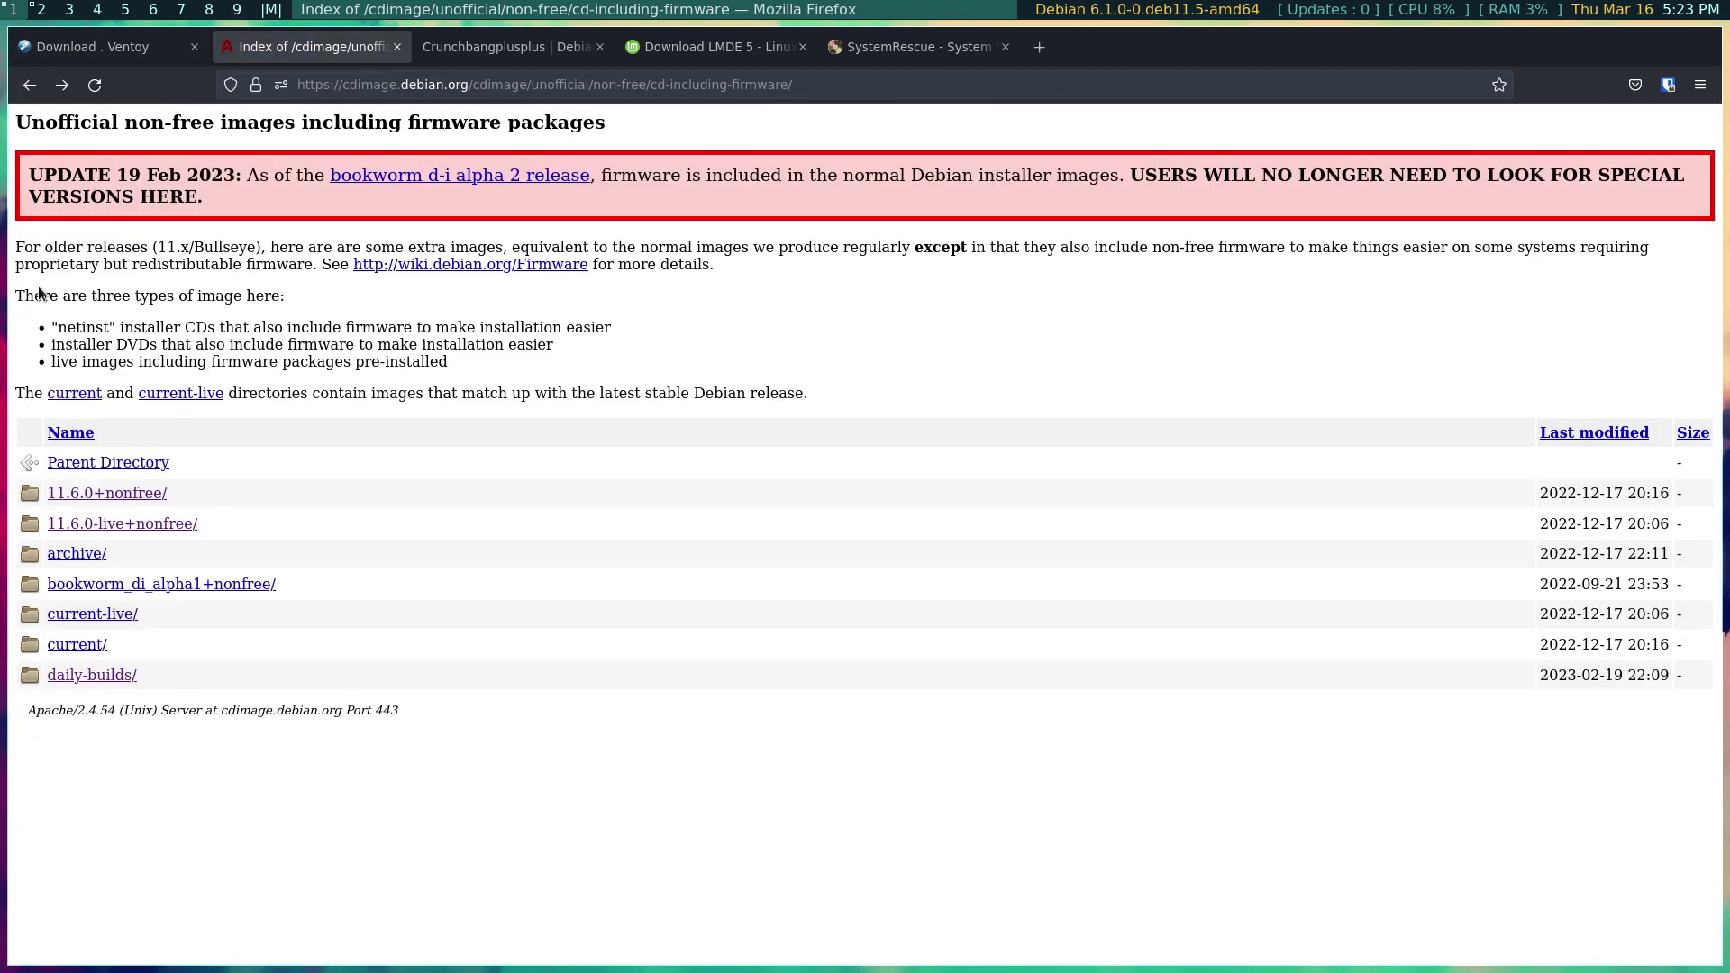
{"action": "left_click", "coordinate": [112, 532]}
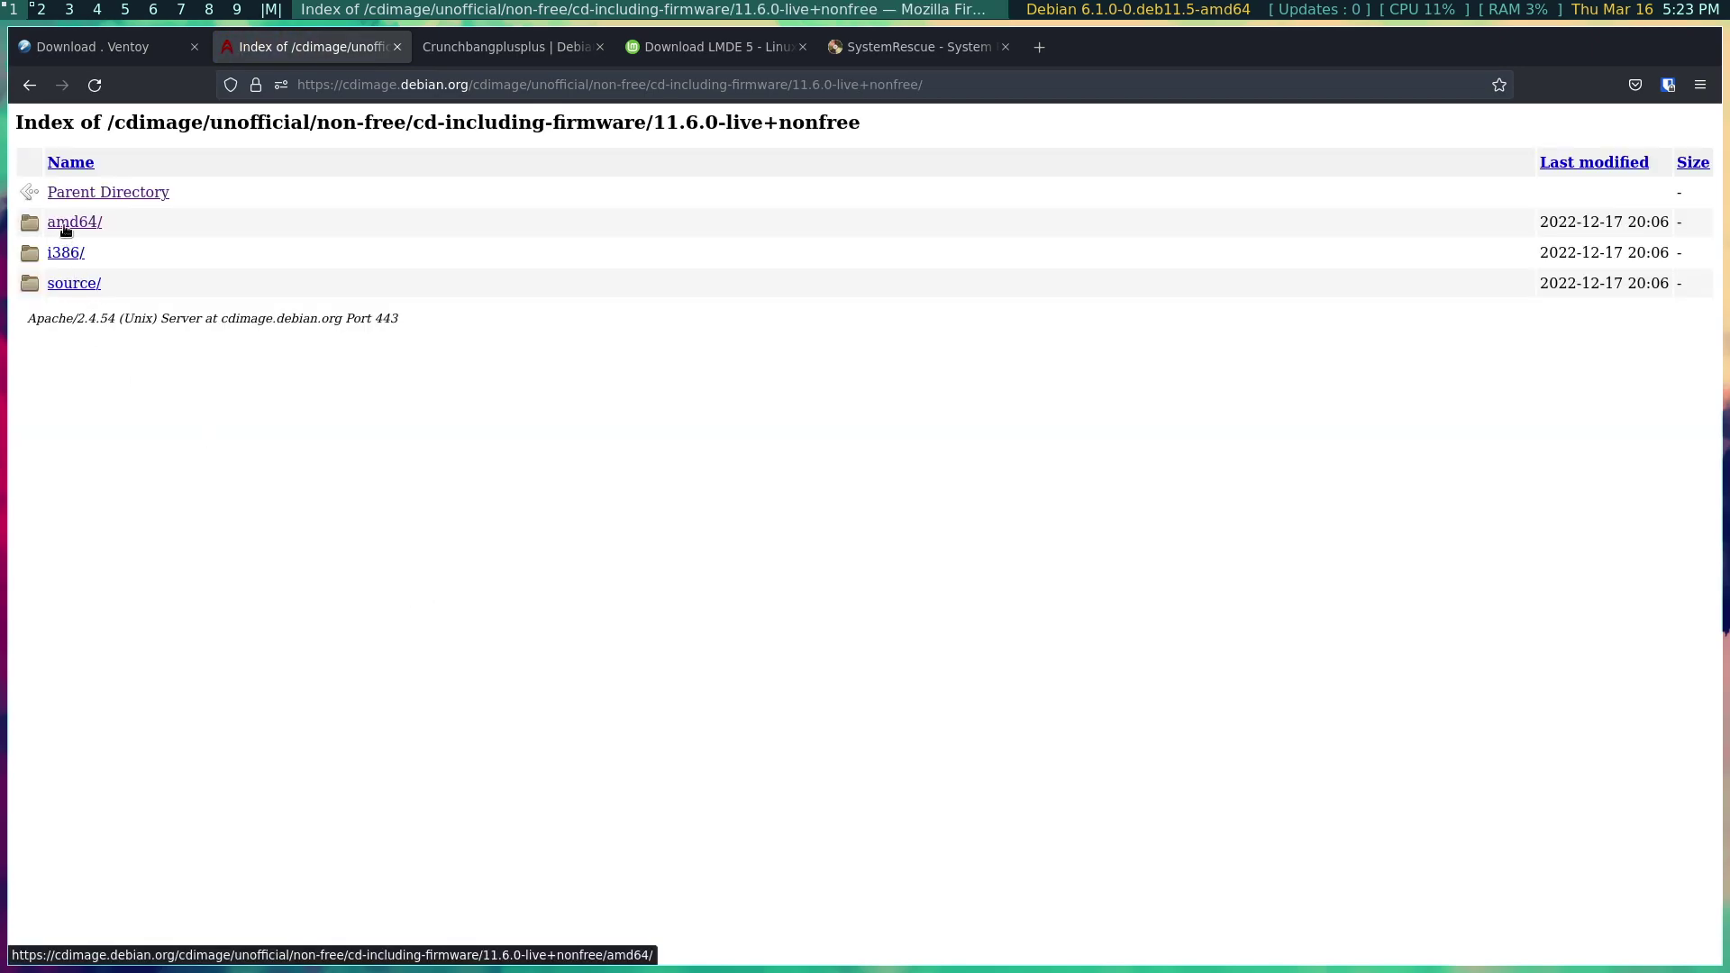
{"action": "left_click", "coordinate": [65, 227]}
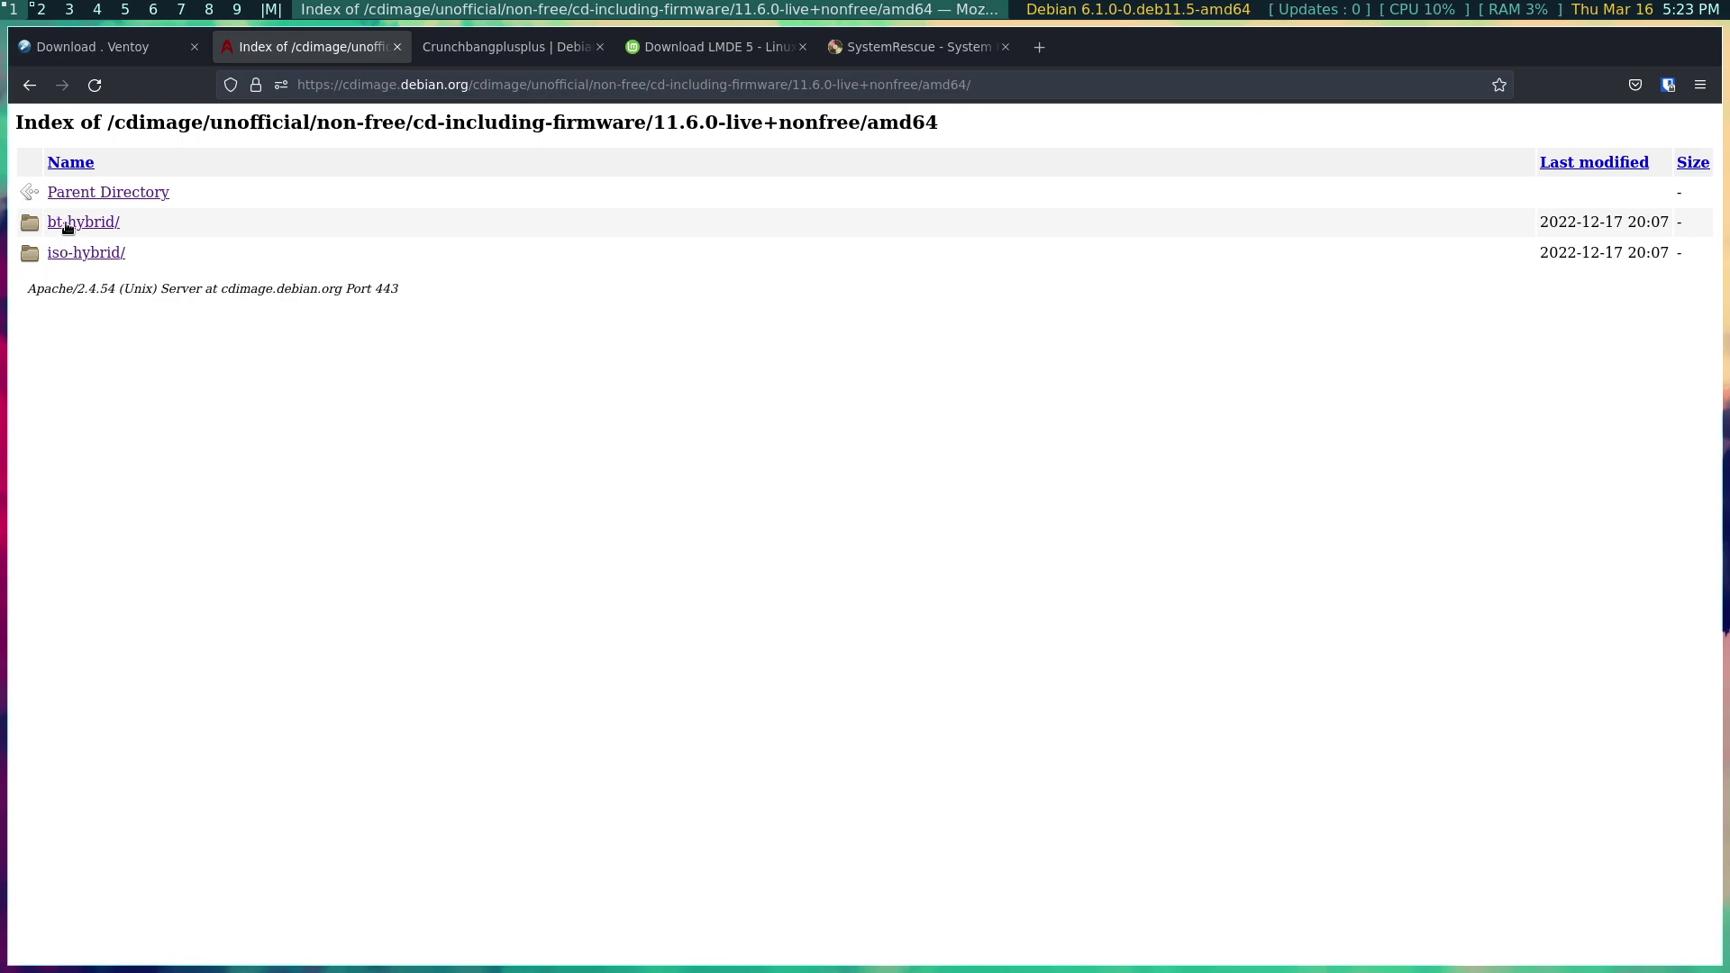
{"action": "left_click", "coordinate": [63, 254]}
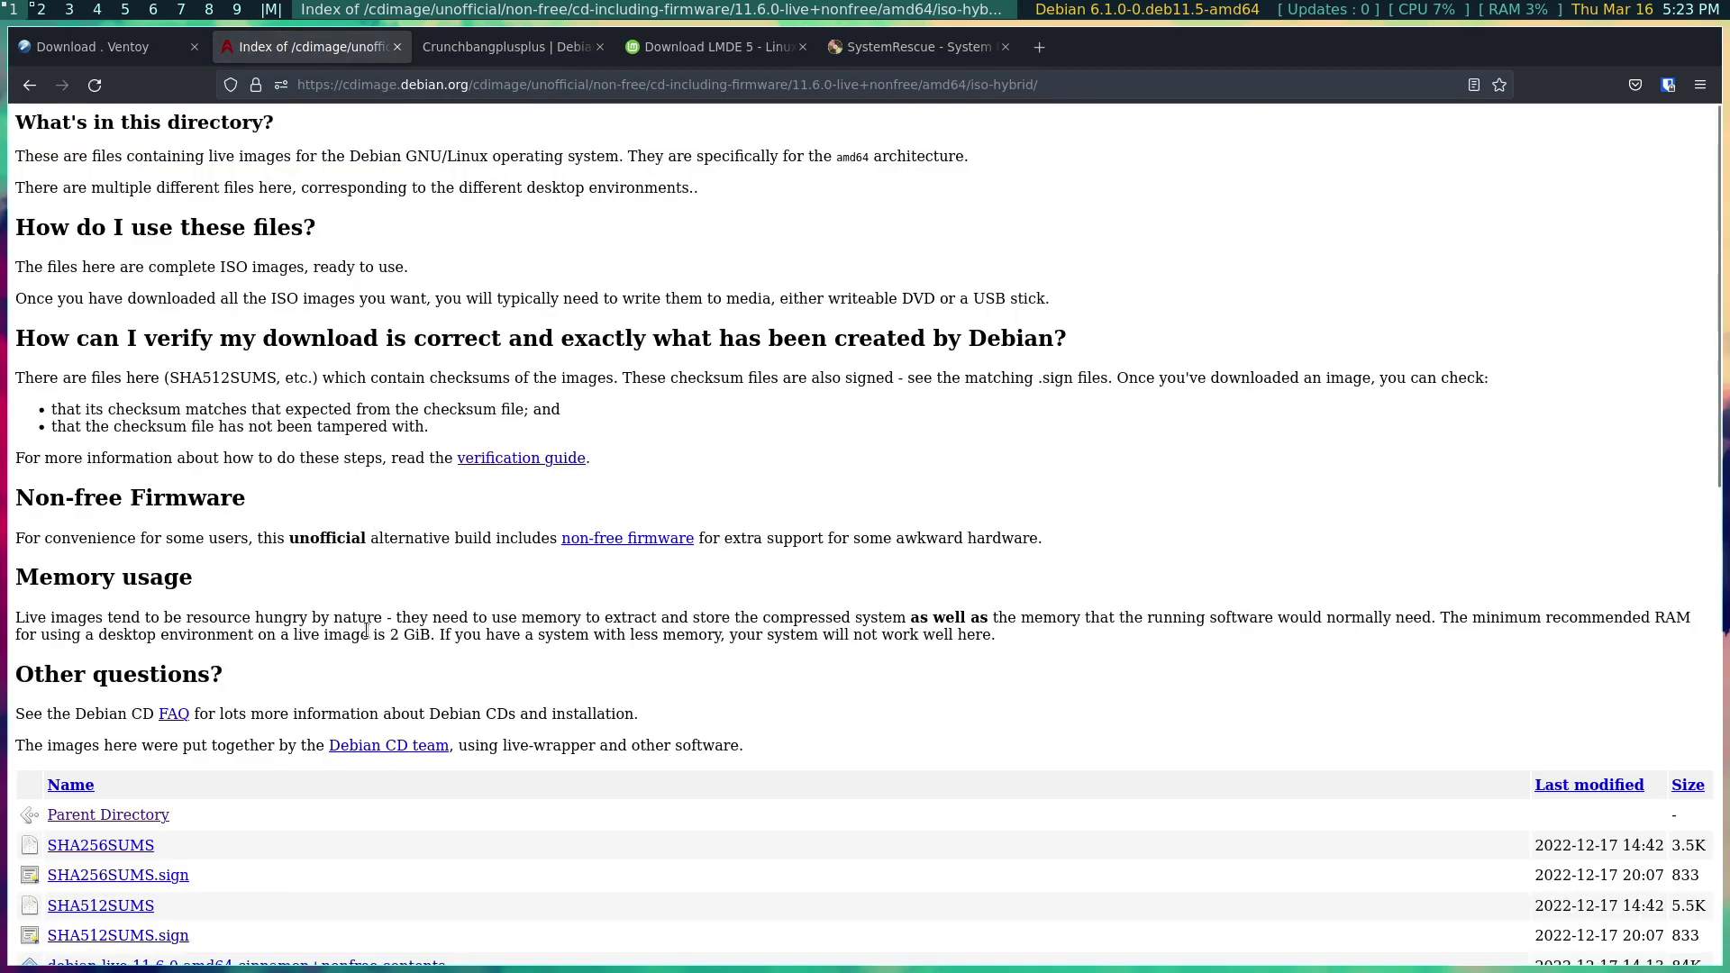
Scroll through the iso-hybrid file list, then bring up the Crunchbangplusplus homepage tab
{"action": "scroll", "coordinate": [367, 621], "scroll_direction": "down", "scroll_amount": 10}
{"action": "scroll", "coordinate": [381, 440], "scroll_direction": "up", "scroll_amount": 3}
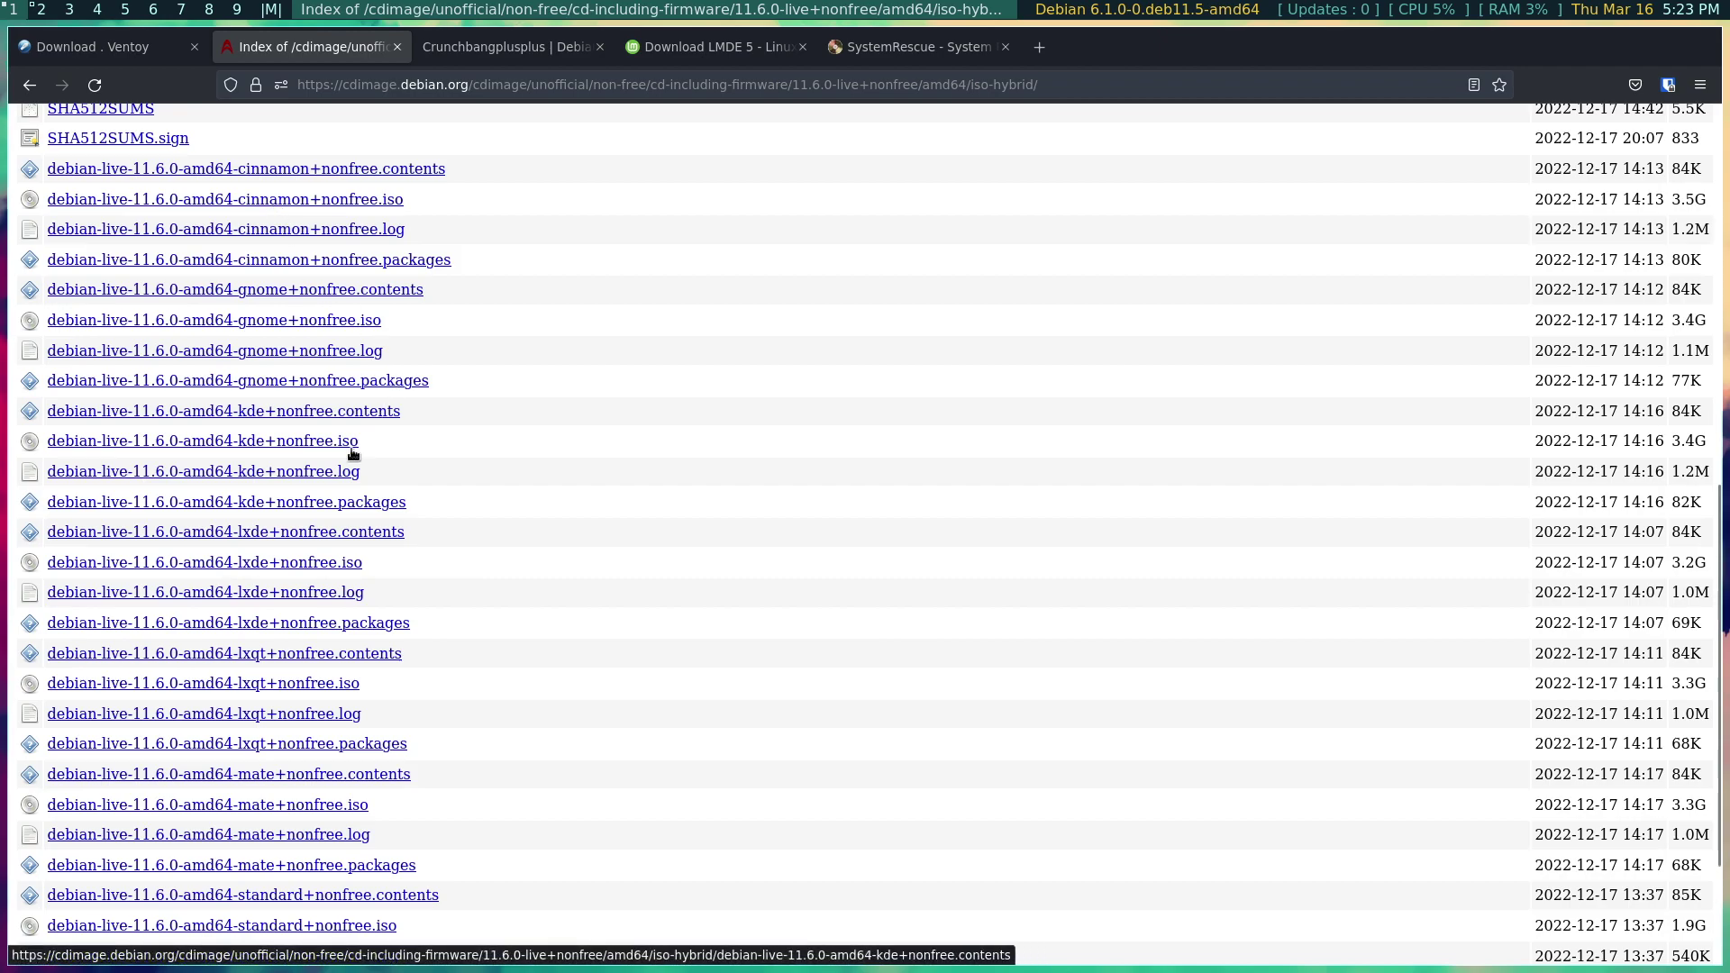
{"action": "scroll", "coordinate": [337, 658], "scroll_direction": "down", "scroll_amount": 3}
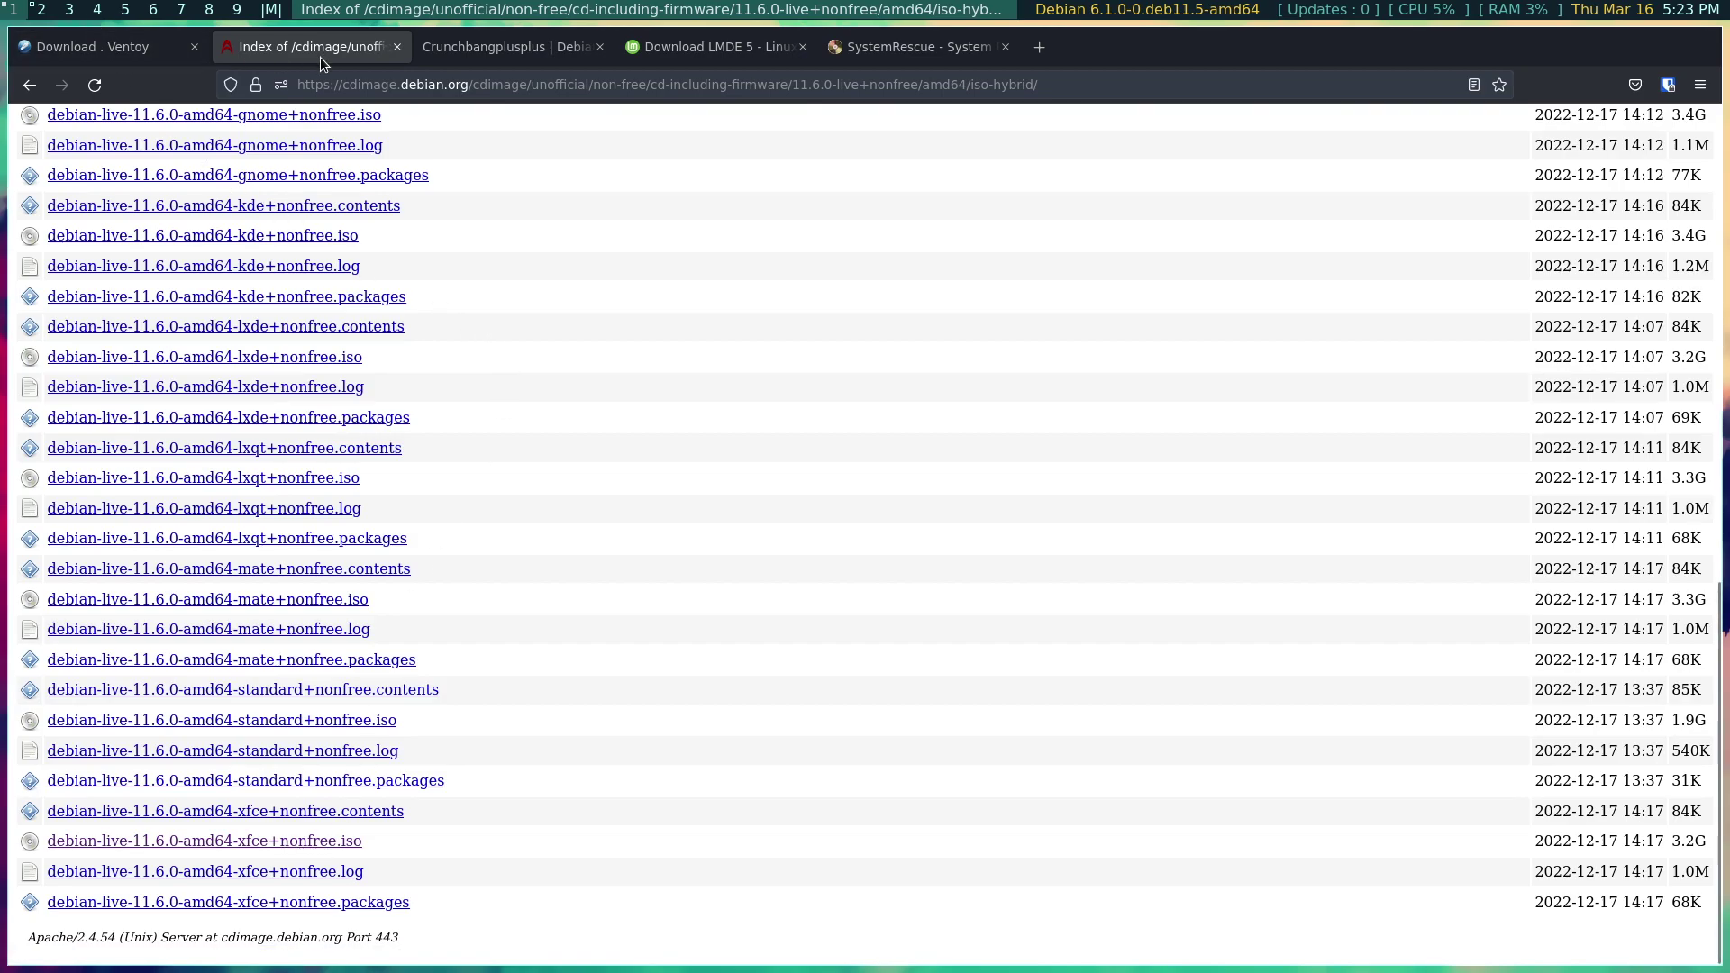
{"action": "left_click", "coordinate": [494, 47]}
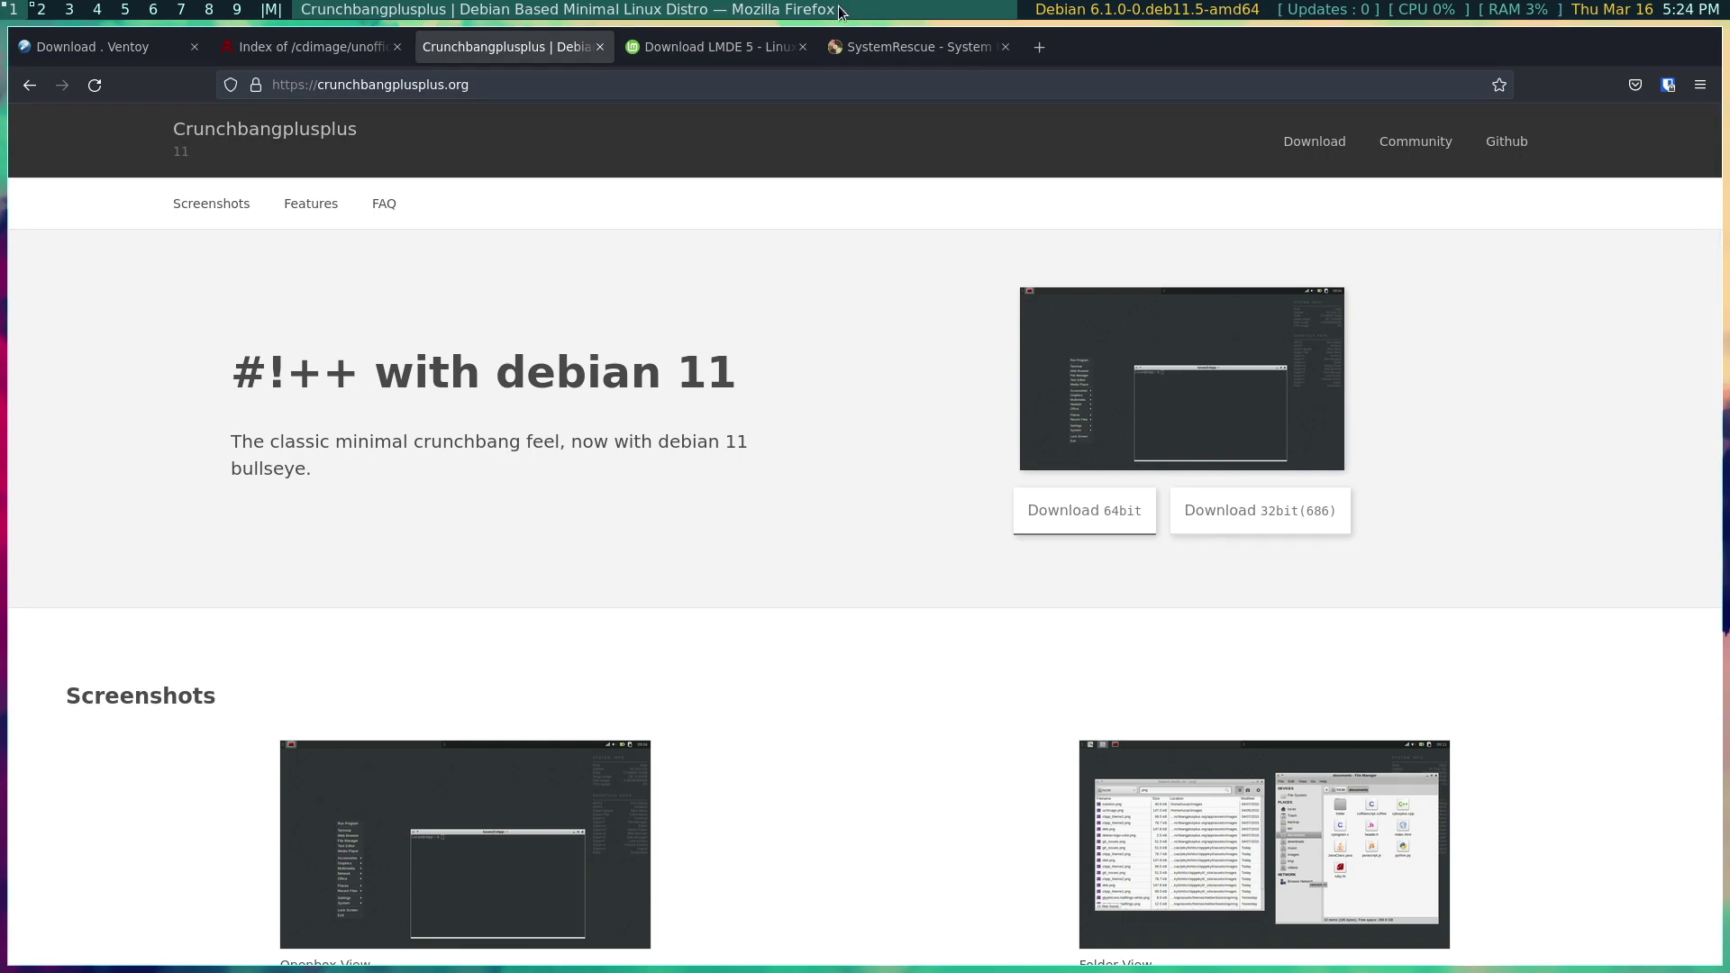
Look over the LMDE 5 download page in Firefox
{"action": "left_click", "coordinate": [742, 51]}
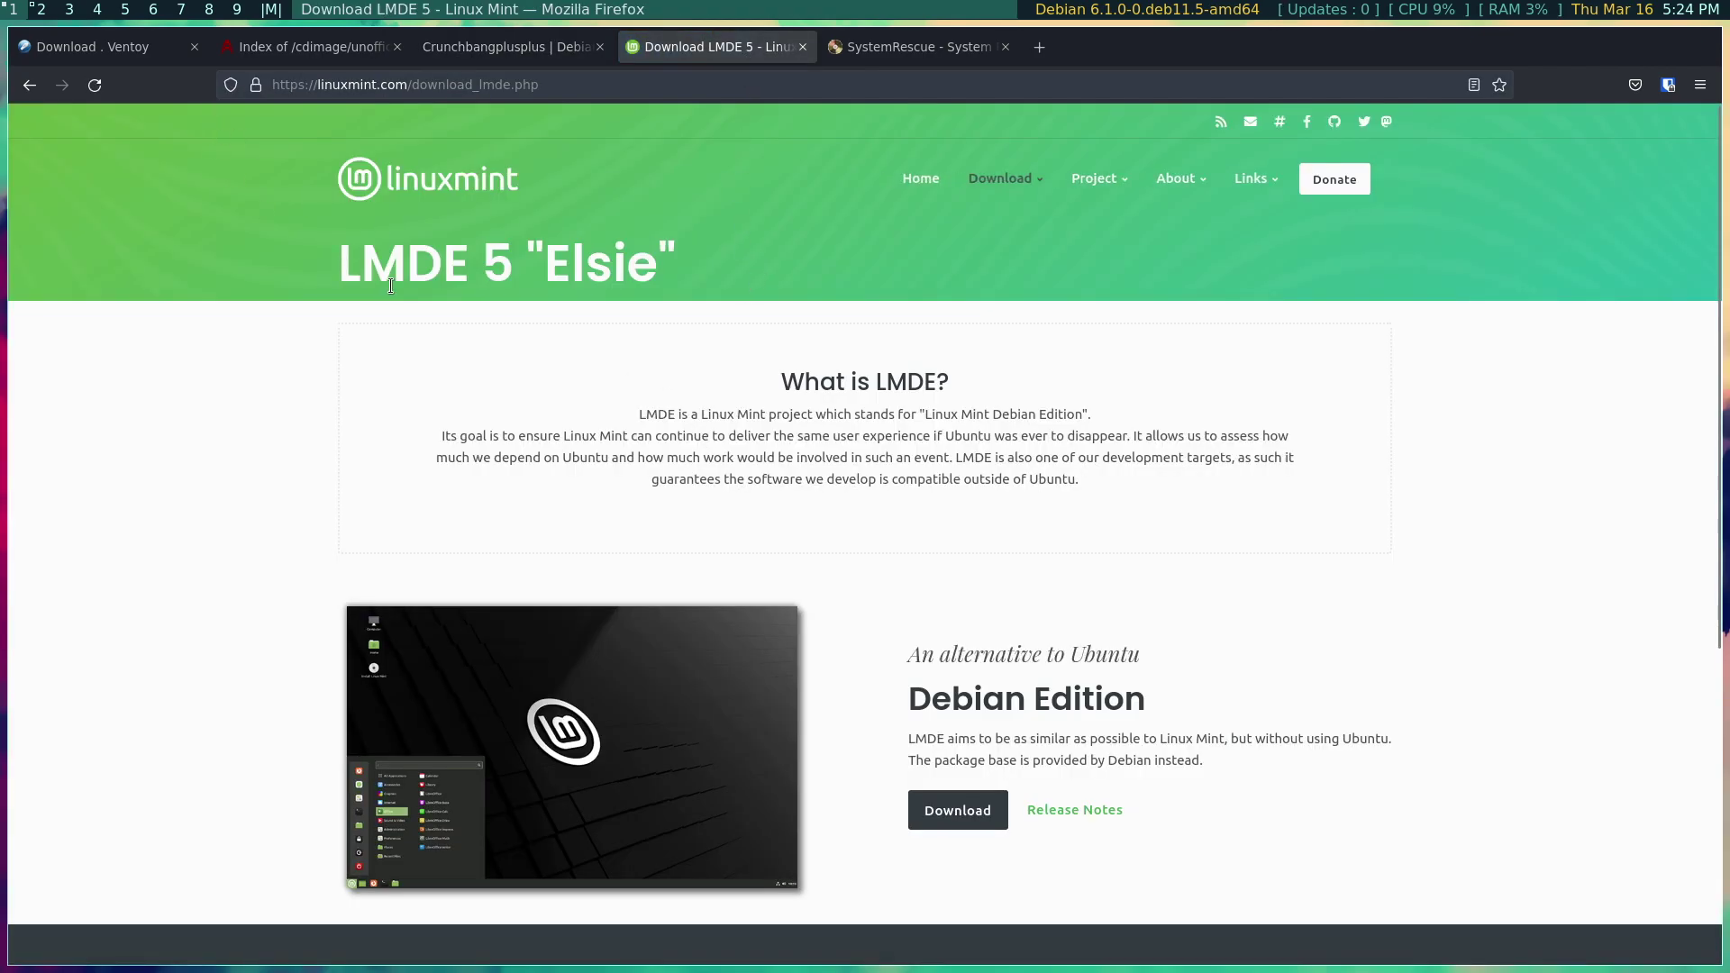
{"action": "scroll", "coordinate": [658, 432], "scroll_direction": "down", "scroll_amount": 5}
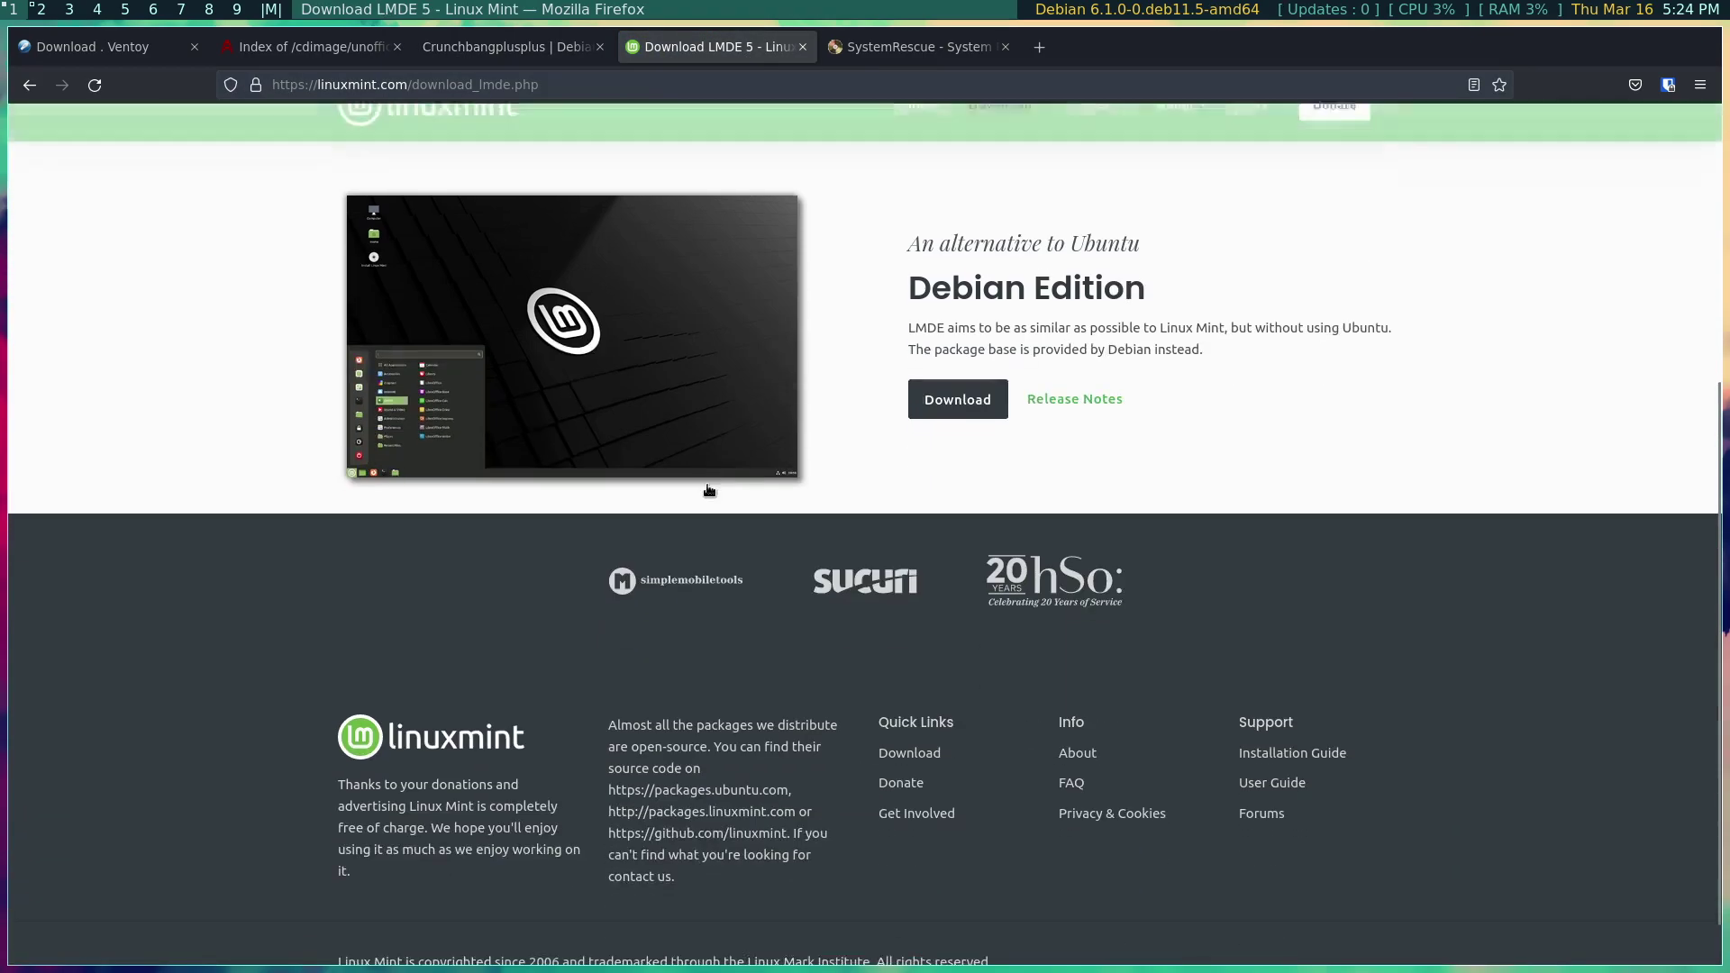
{"action": "scroll", "coordinate": [1139, 535], "scroll_direction": "up", "scroll_amount": 3}
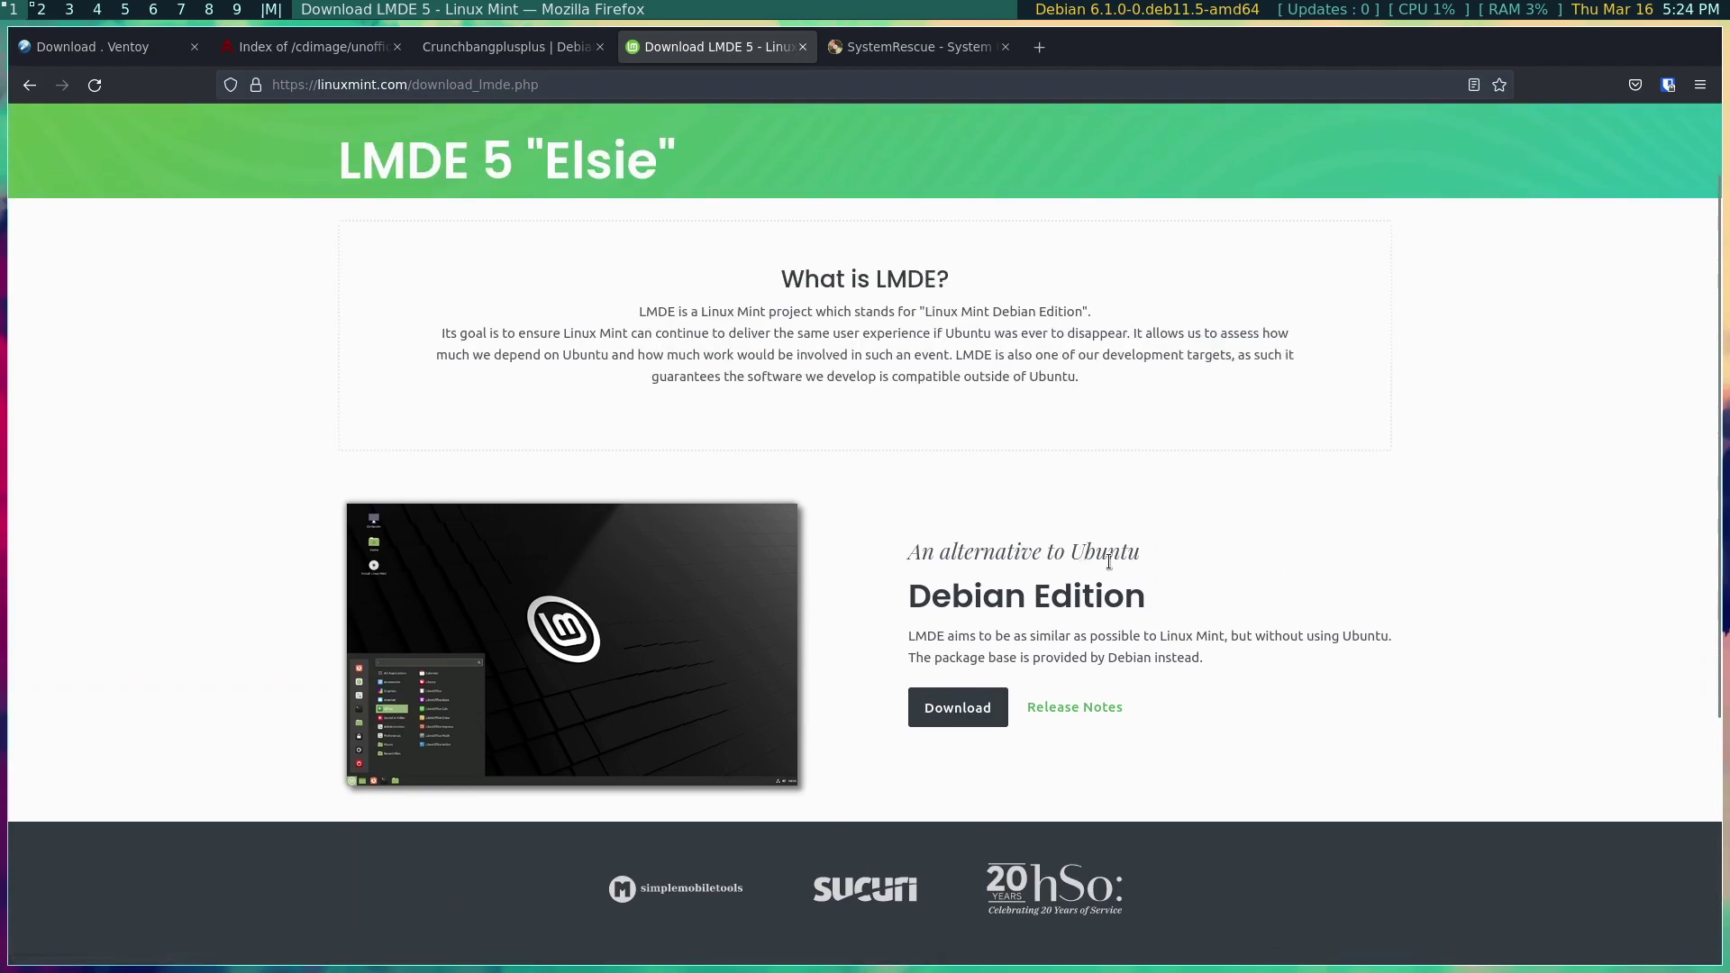
{"action": "scroll", "coordinate": [1035, 424], "scroll_direction": "up", "scroll_amount": 2}
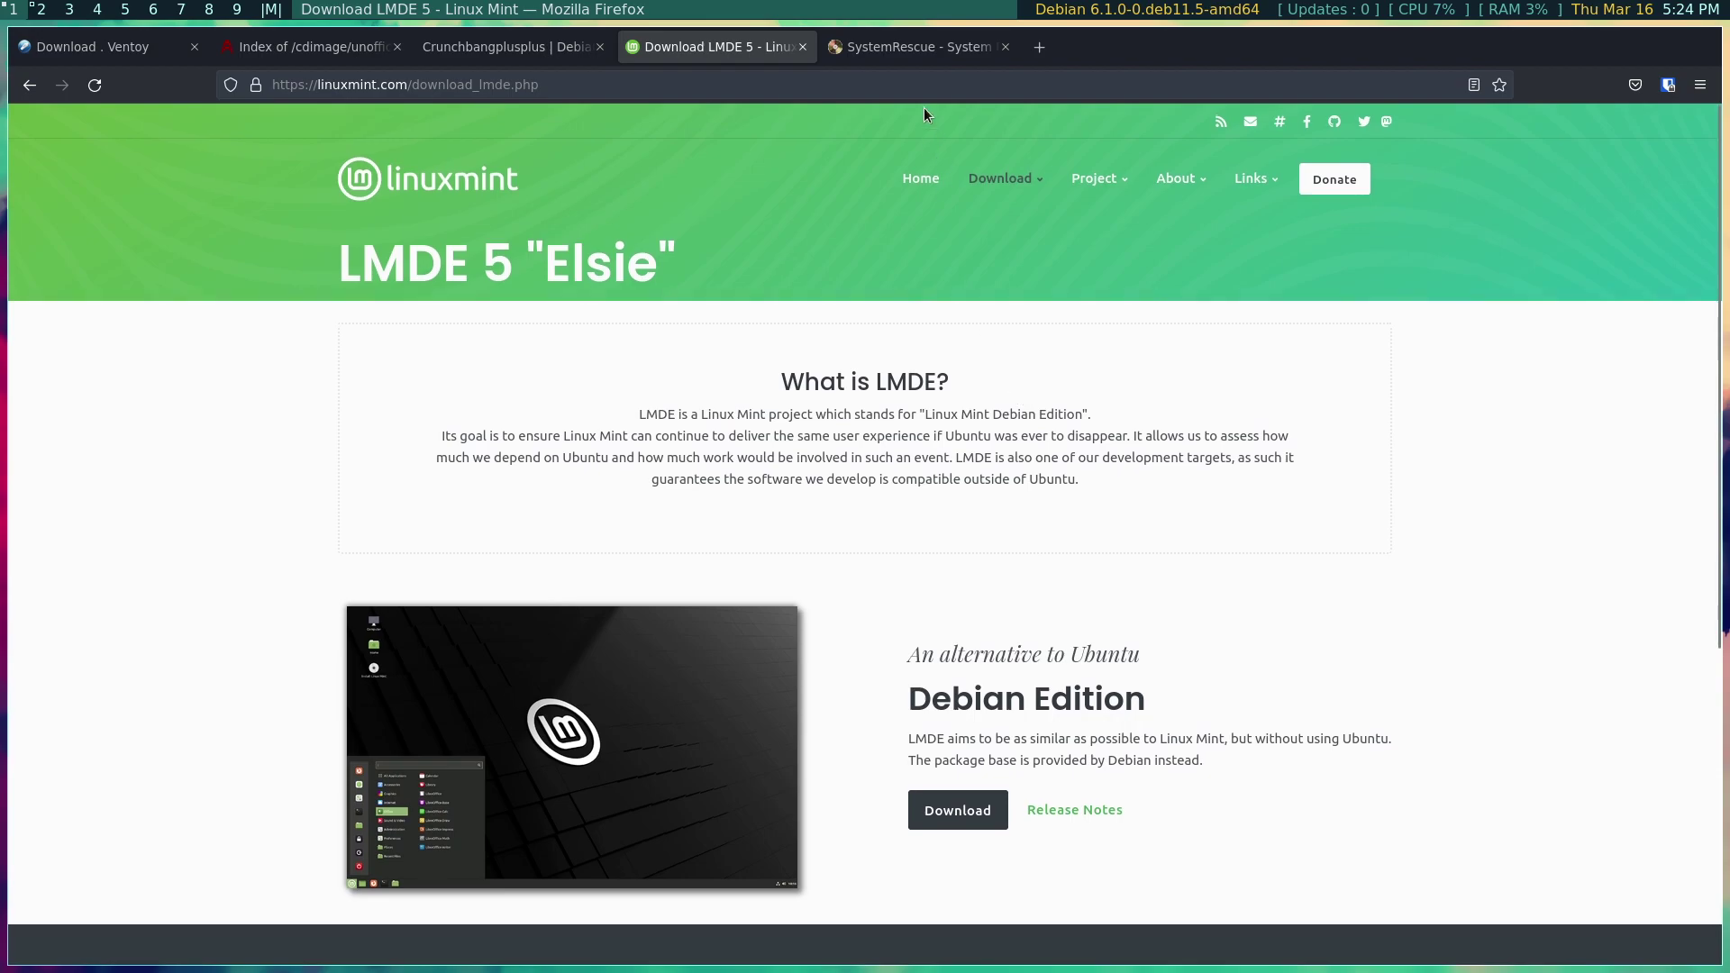
Scroll the SystemRescue homepage, then move to the file manager on workspace 2
{"action": "left_click", "coordinate": [899, 47]}
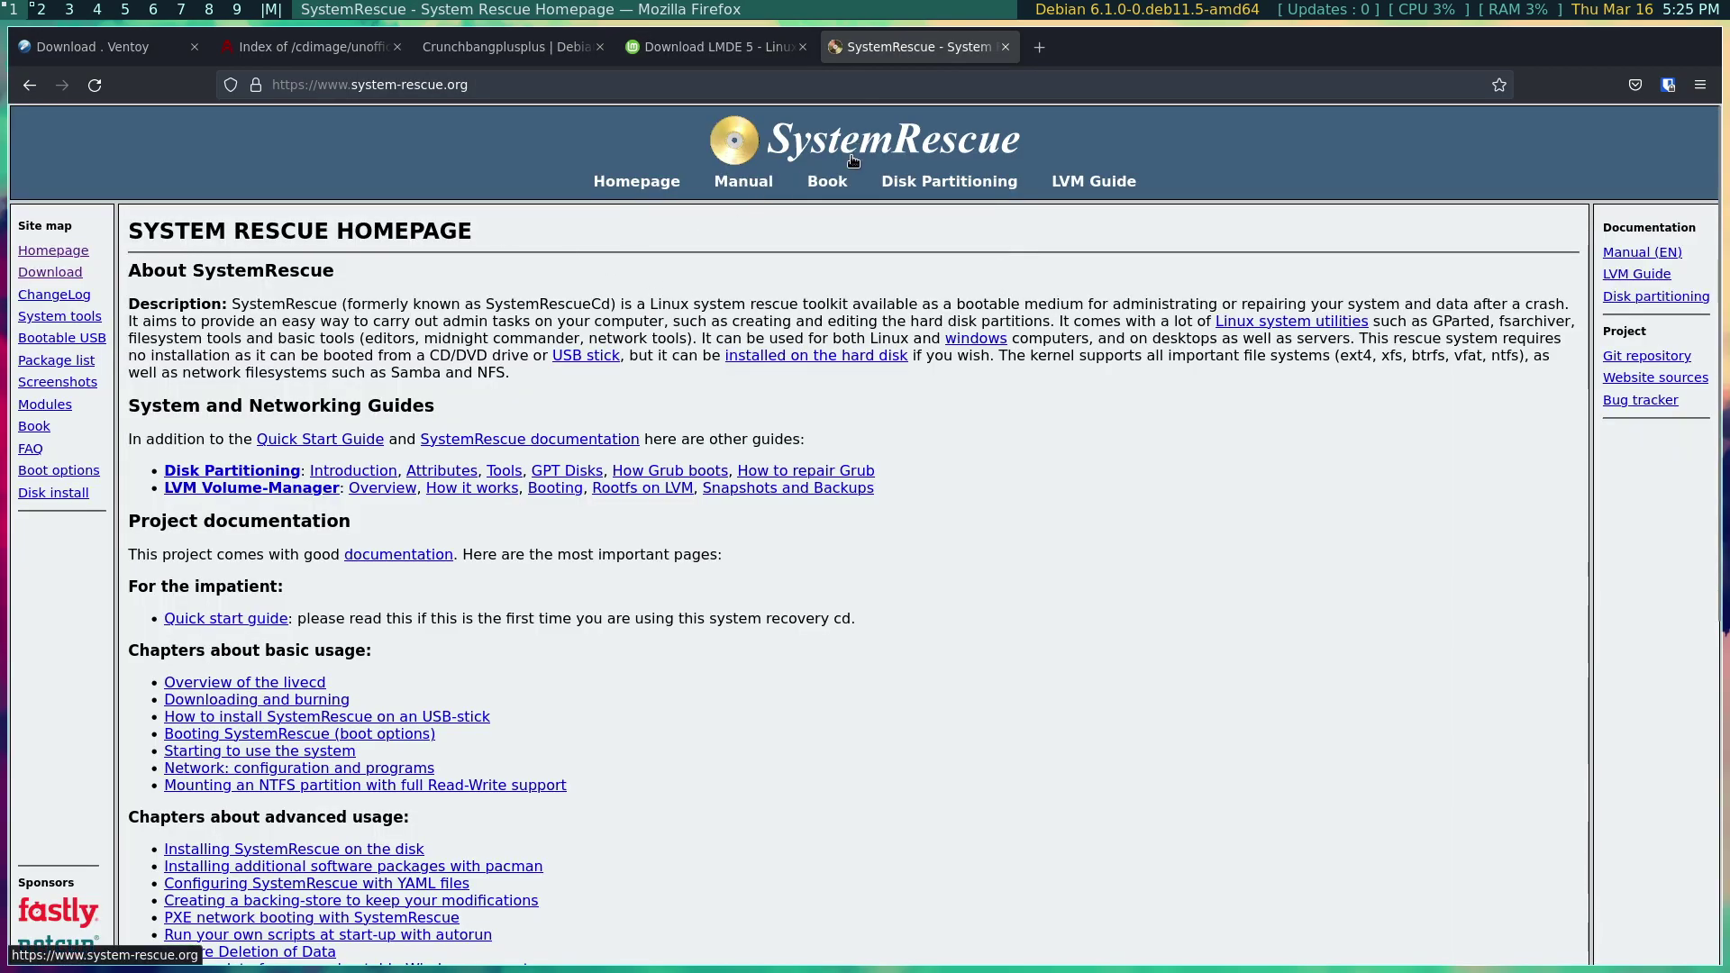
{"action": "scroll", "coordinate": [216, 523], "scroll_direction": "down", "scroll_amount": 6}
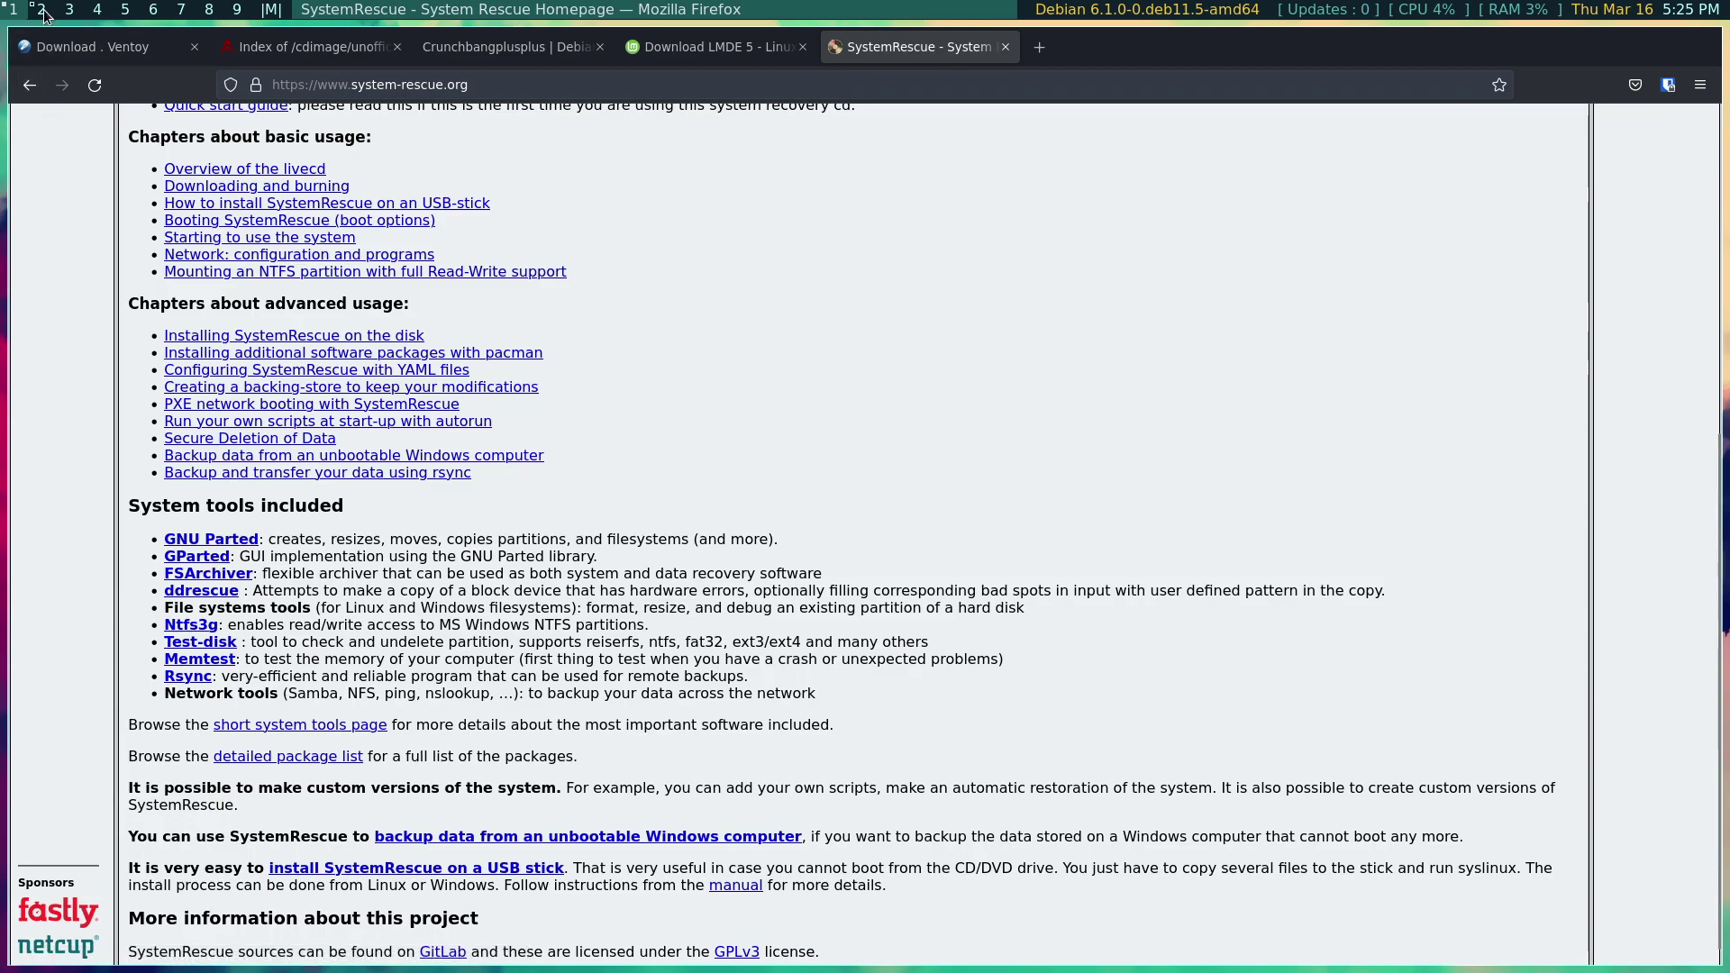
{"action": "key", "text": "super+2"}
Copy all nine ISOs from ~/Downloads/distros and paste them onto the Ventoy drive
{"action": "left_click", "coordinate": [81, 247]}
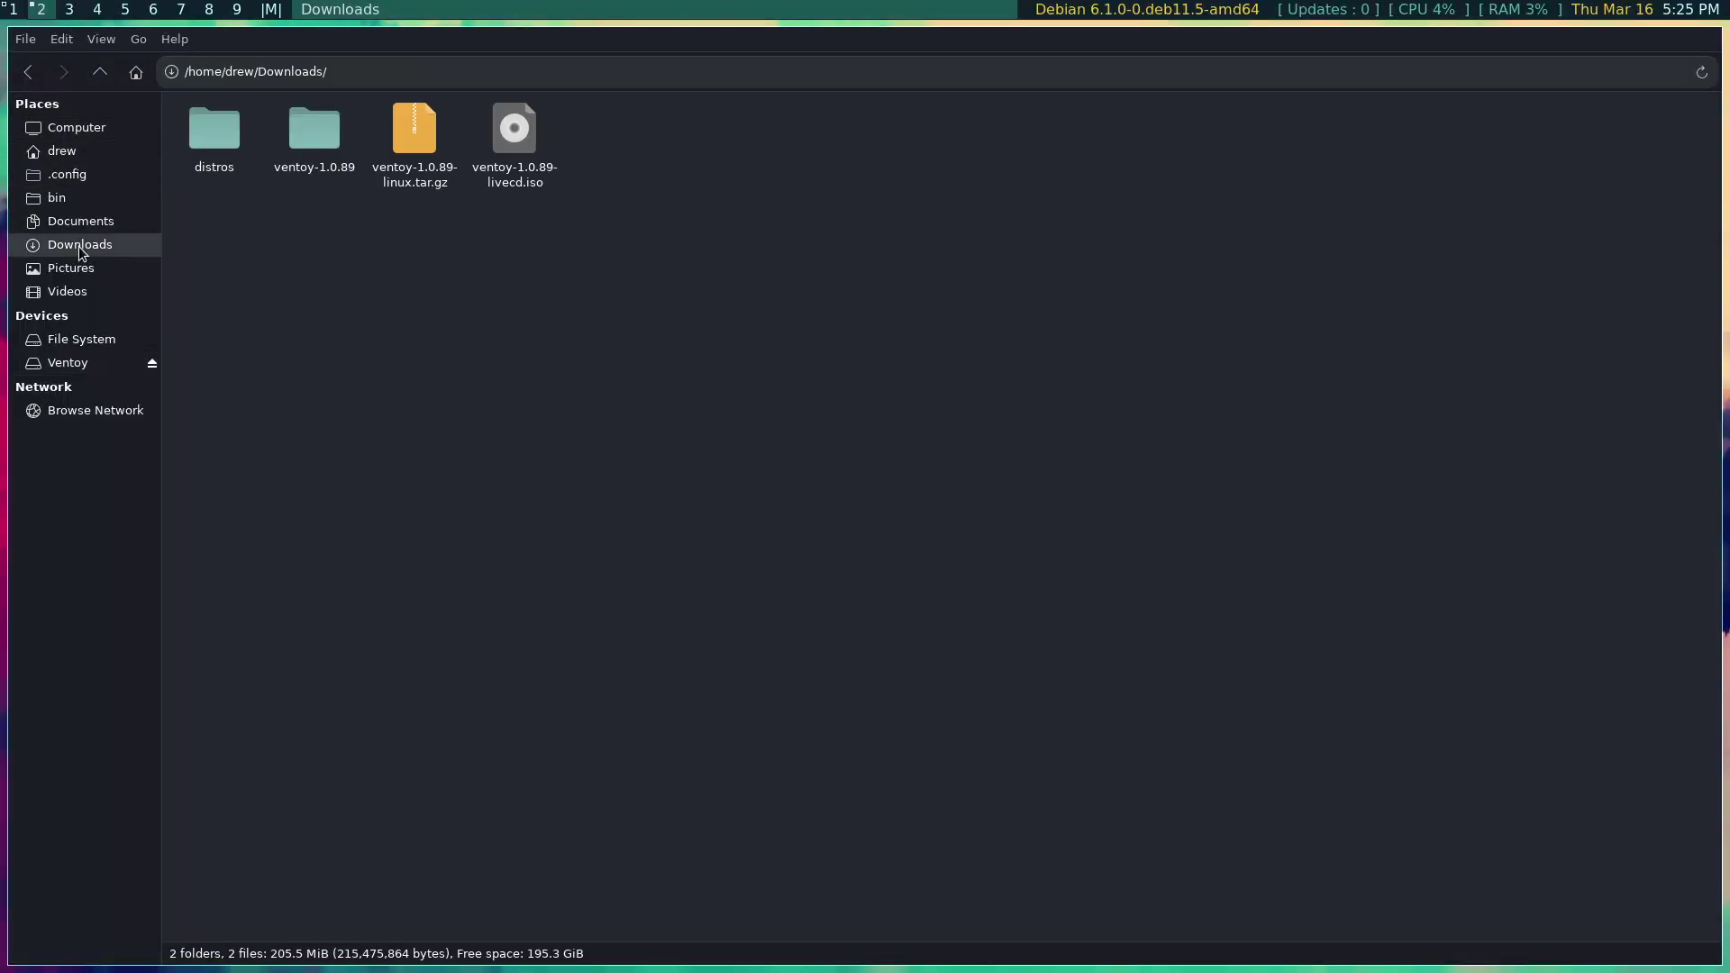
{"action": "double_click", "coordinate": [216, 134]}
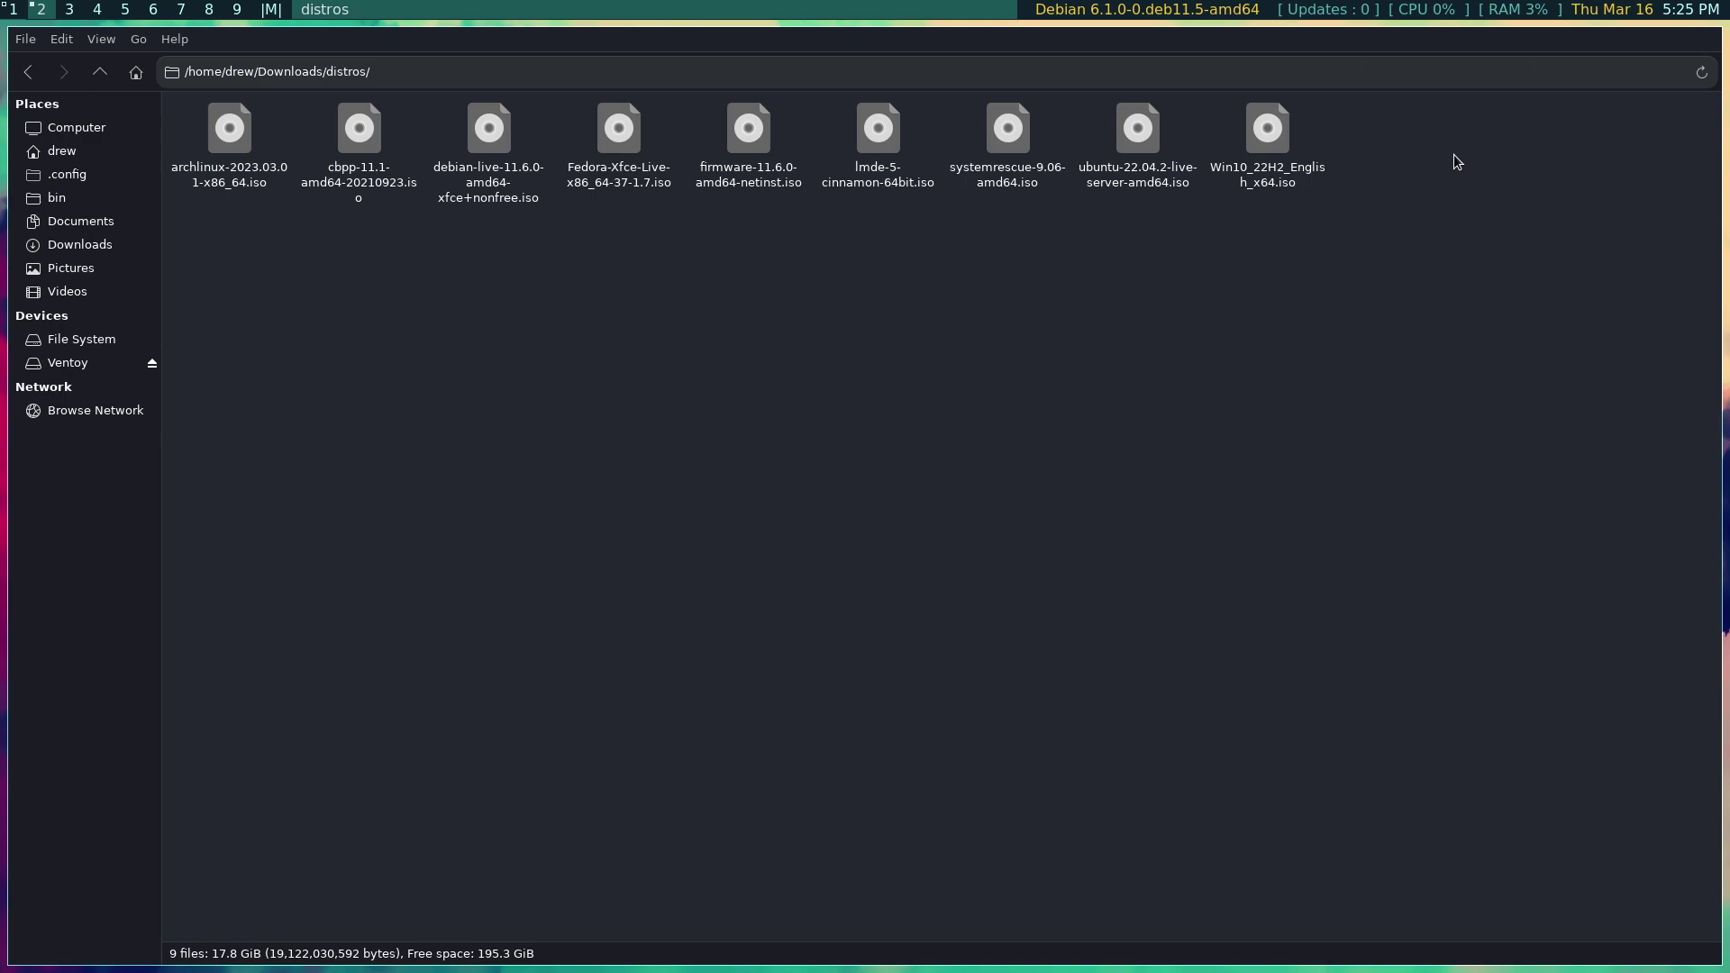
{"action": "left_click_drag", "start_coordinate": [1444, 166], "coordinate": [64, 113]}
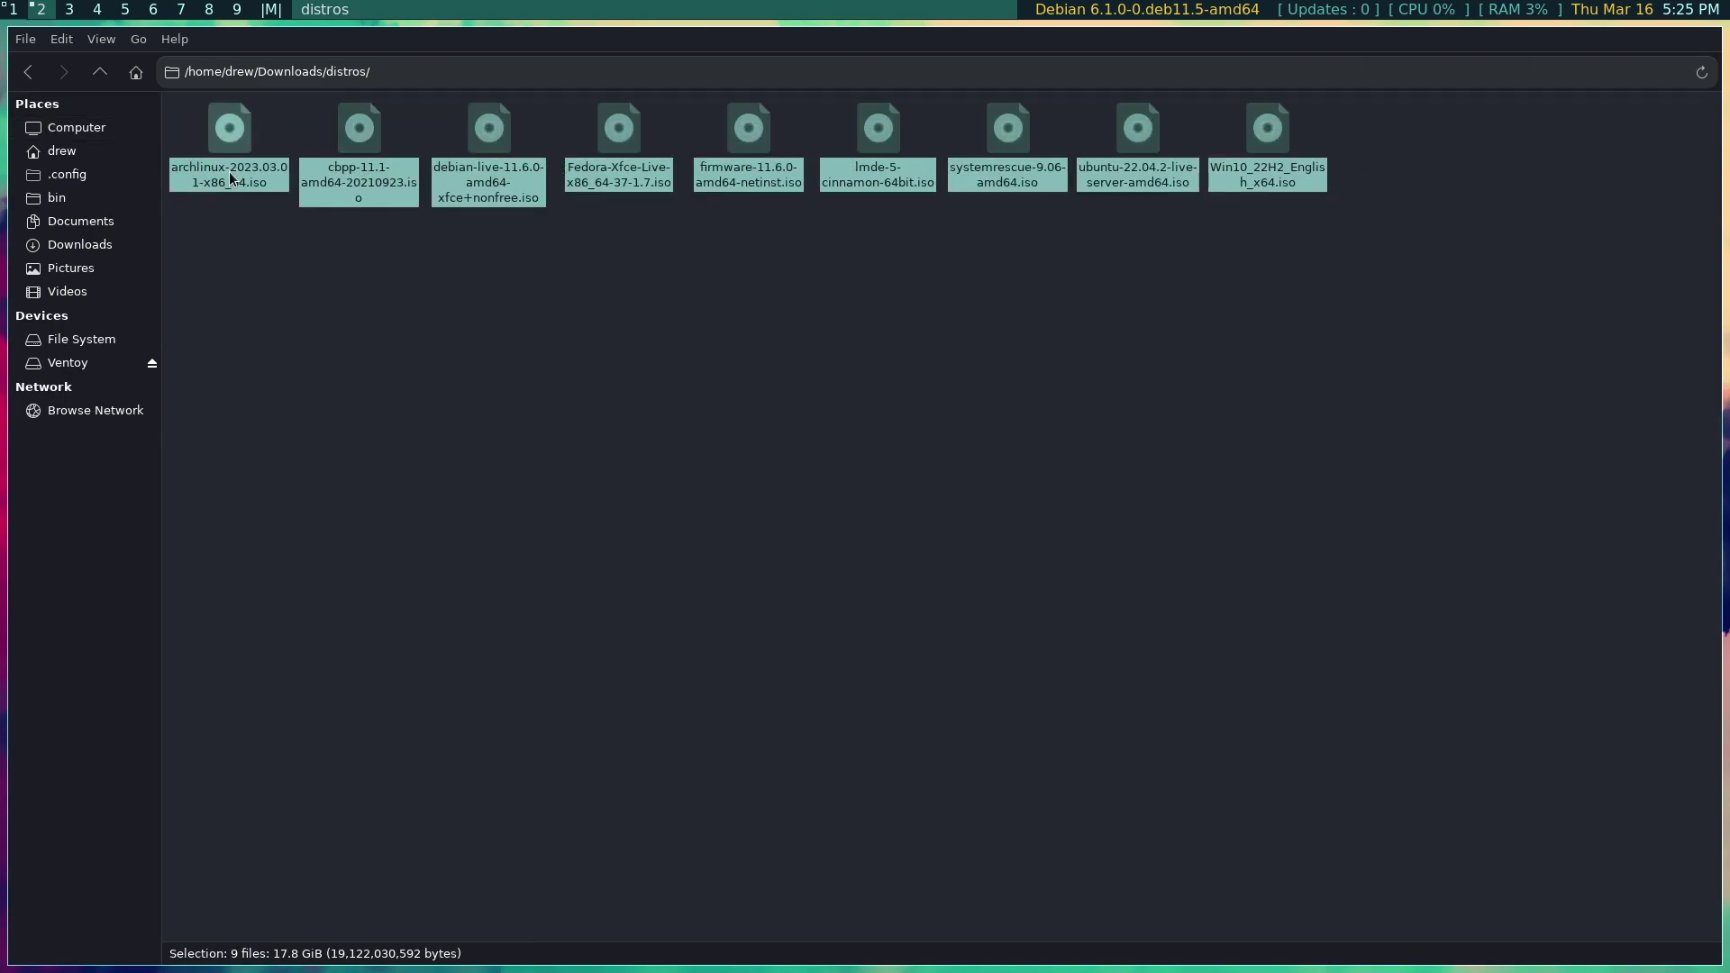
{"action": "right_click", "coordinate": [883, 135]}
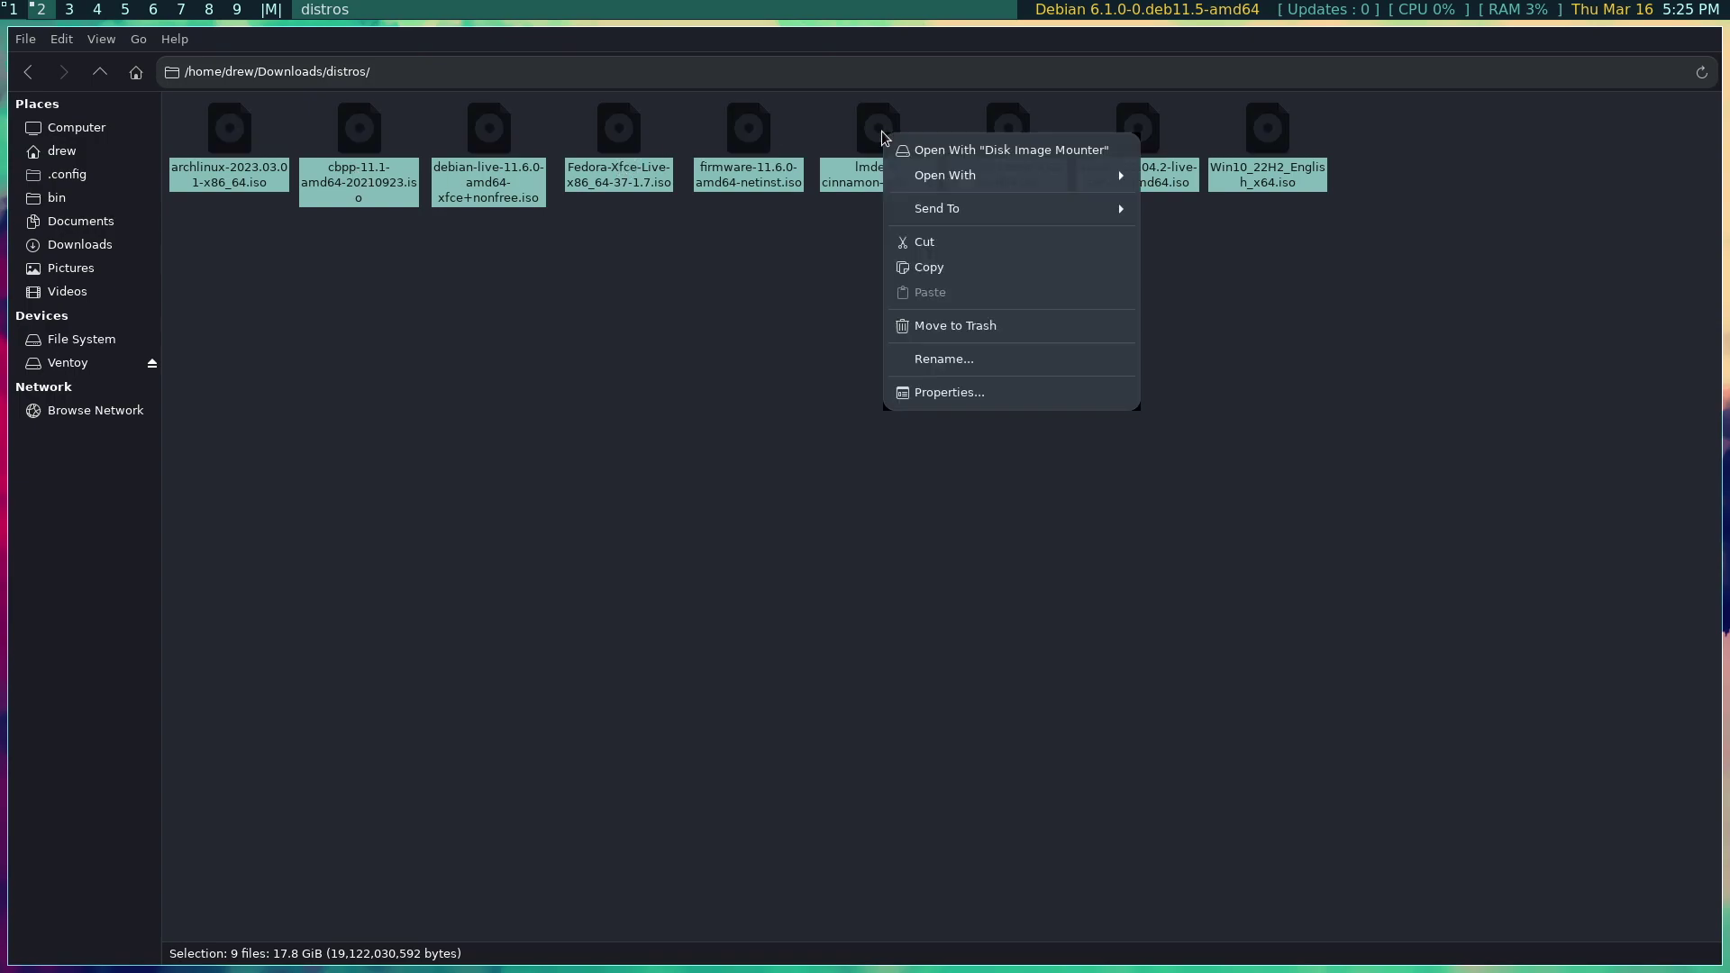
{"action": "left_click", "coordinate": [910, 267]}
{"action": "left_click", "coordinate": [72, 362]}
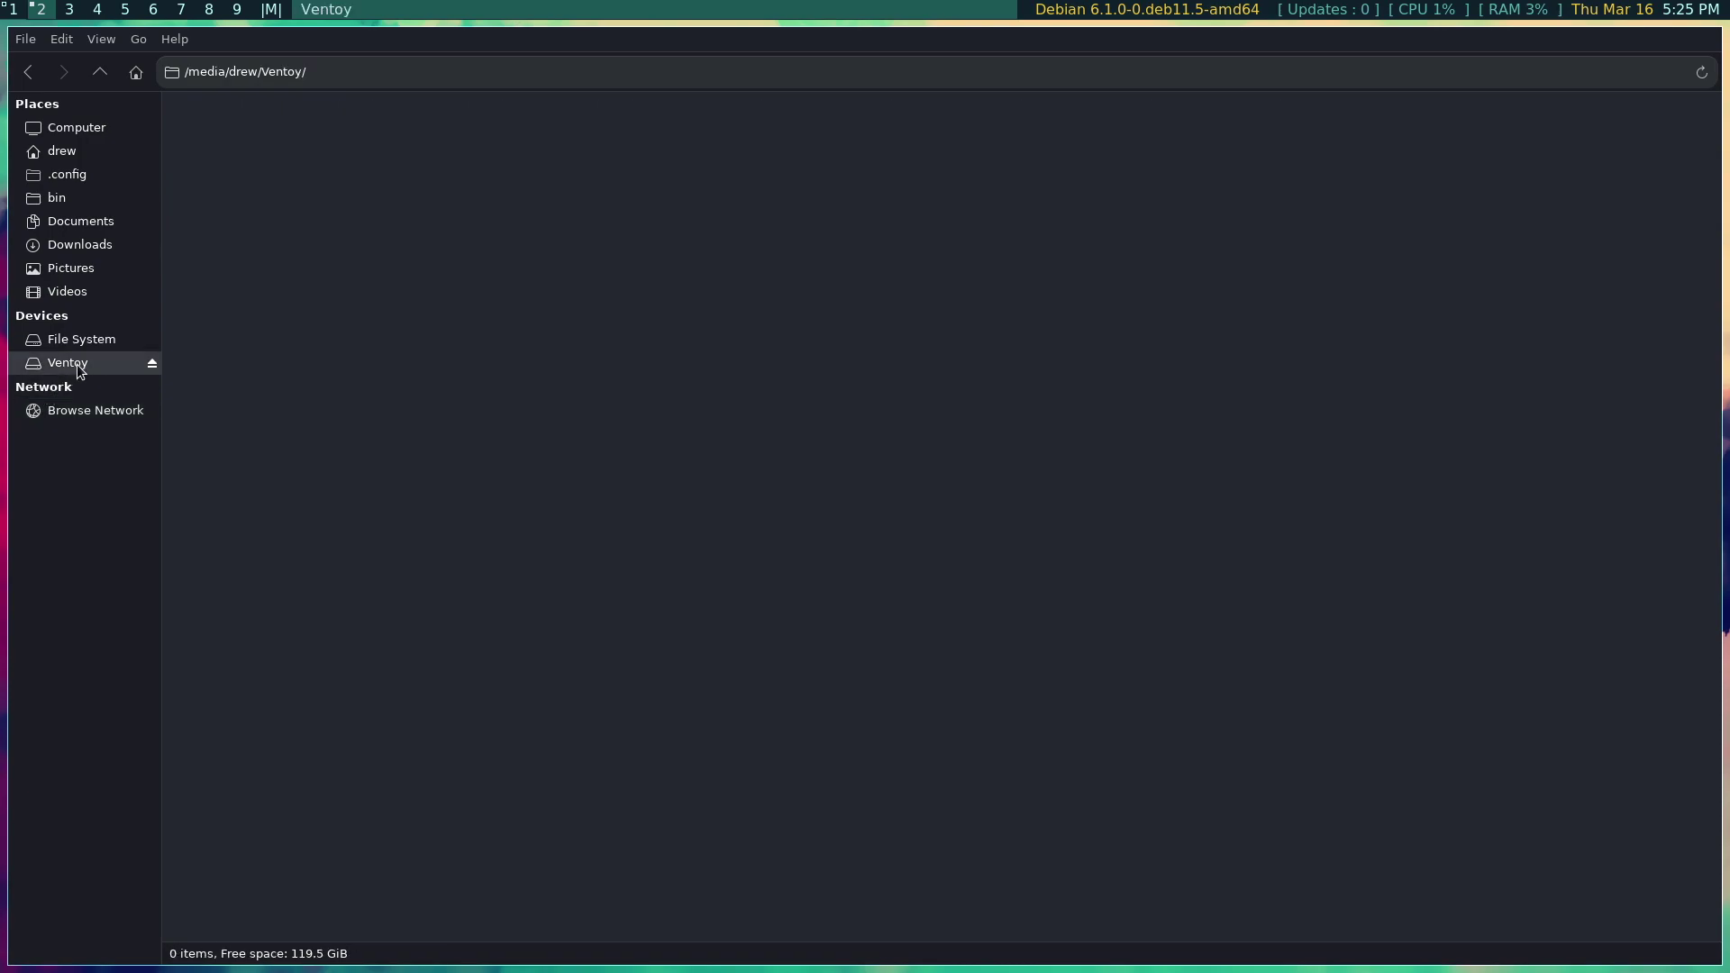
{"action": "right_click", "coordinate": [494, 306]}
{"action": "left_click", "coordinate": [532, 387]}
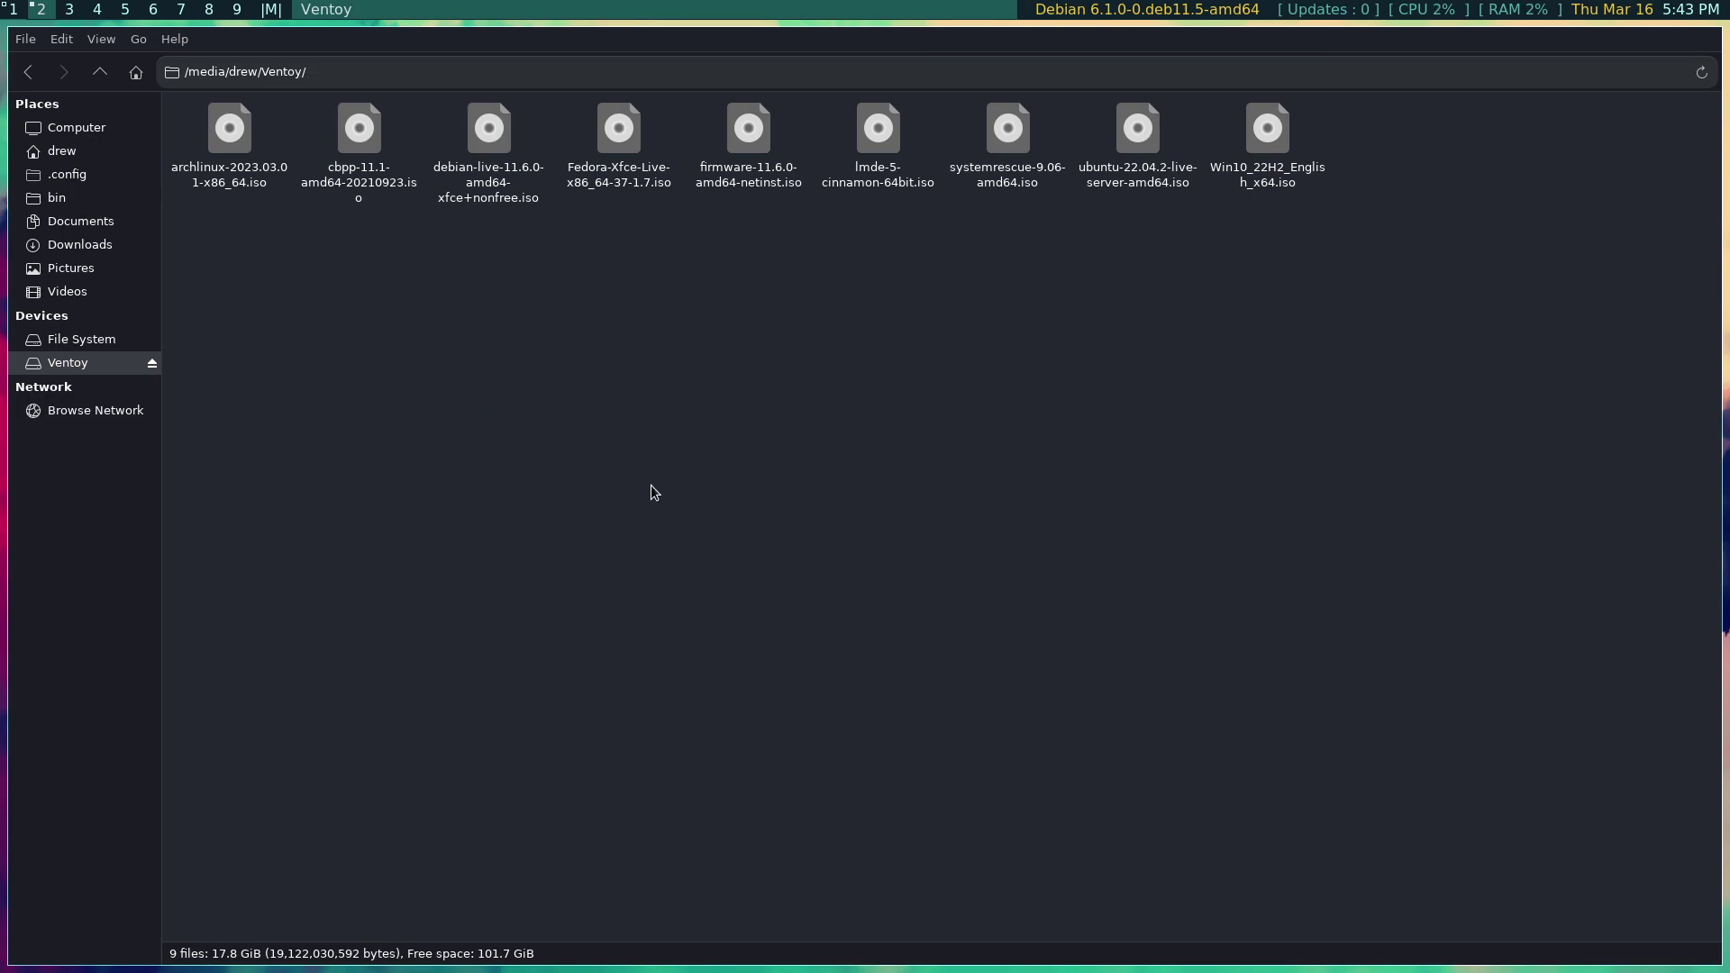
Reboot from the power menu and pick UEFI: Samsung Flash Drive FIT 1100 in the boot menu
{"action": "key", "text": "super+shift+q"}
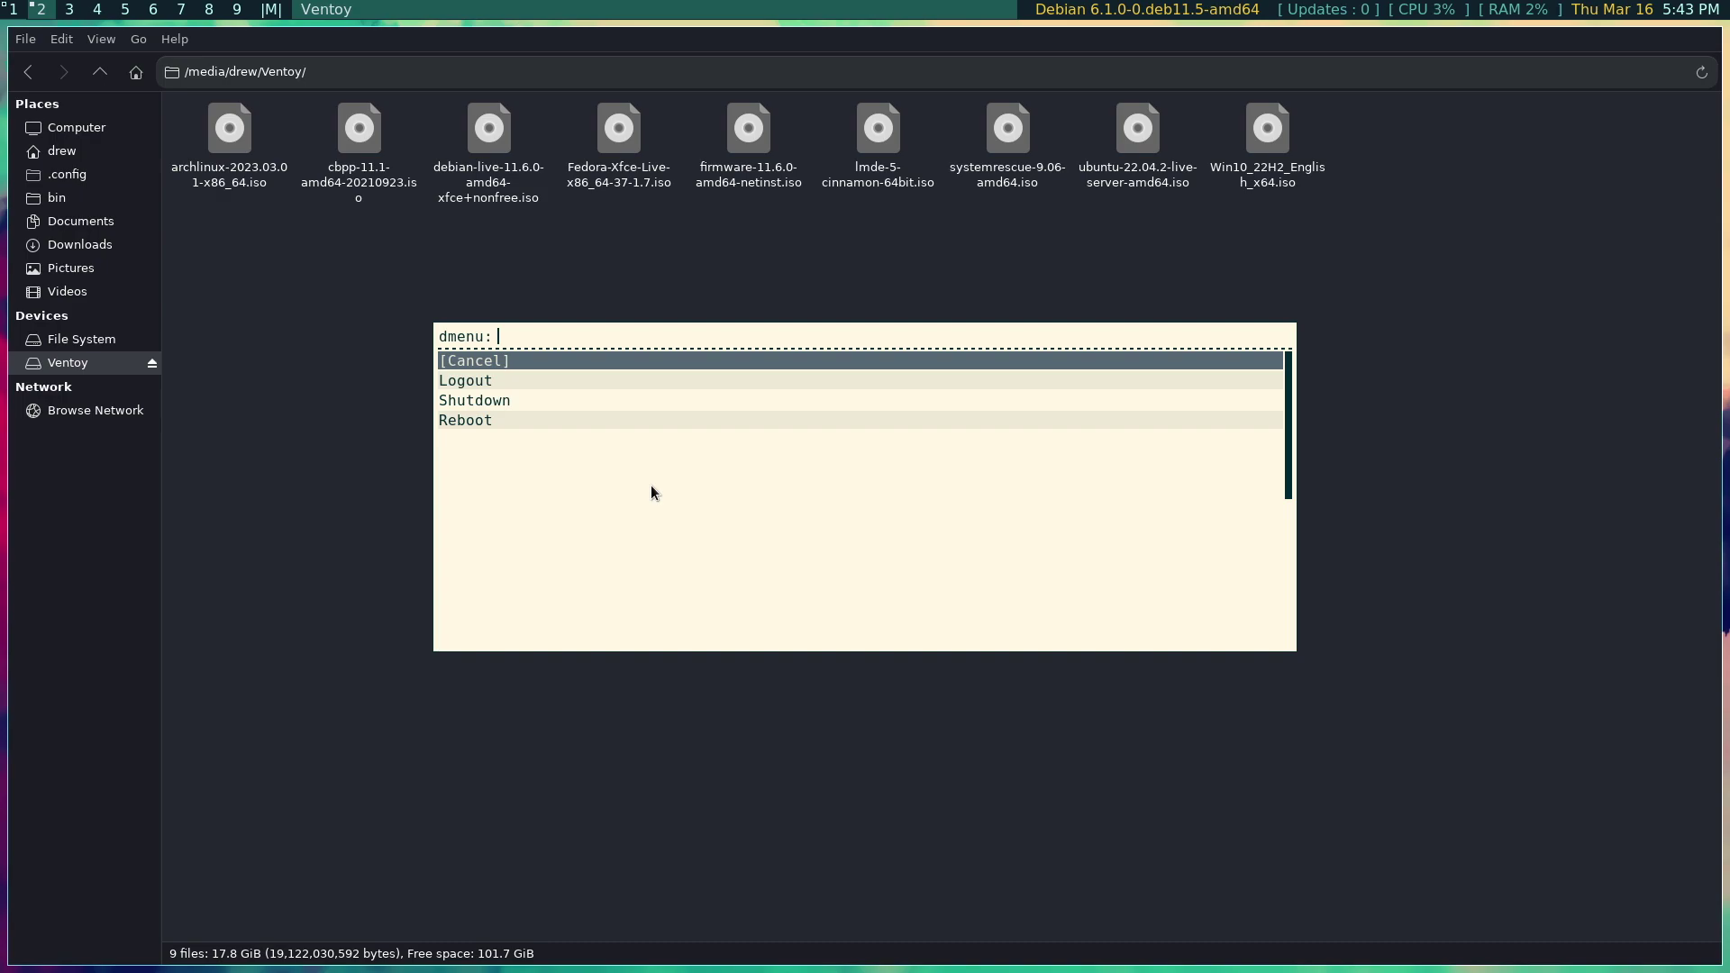
{"action": "key", "text": "Down"}
{"action": "key", "text": "Down"}
{"action": "key", "text": "Down"}
{"action": "key", "text": "Return"}
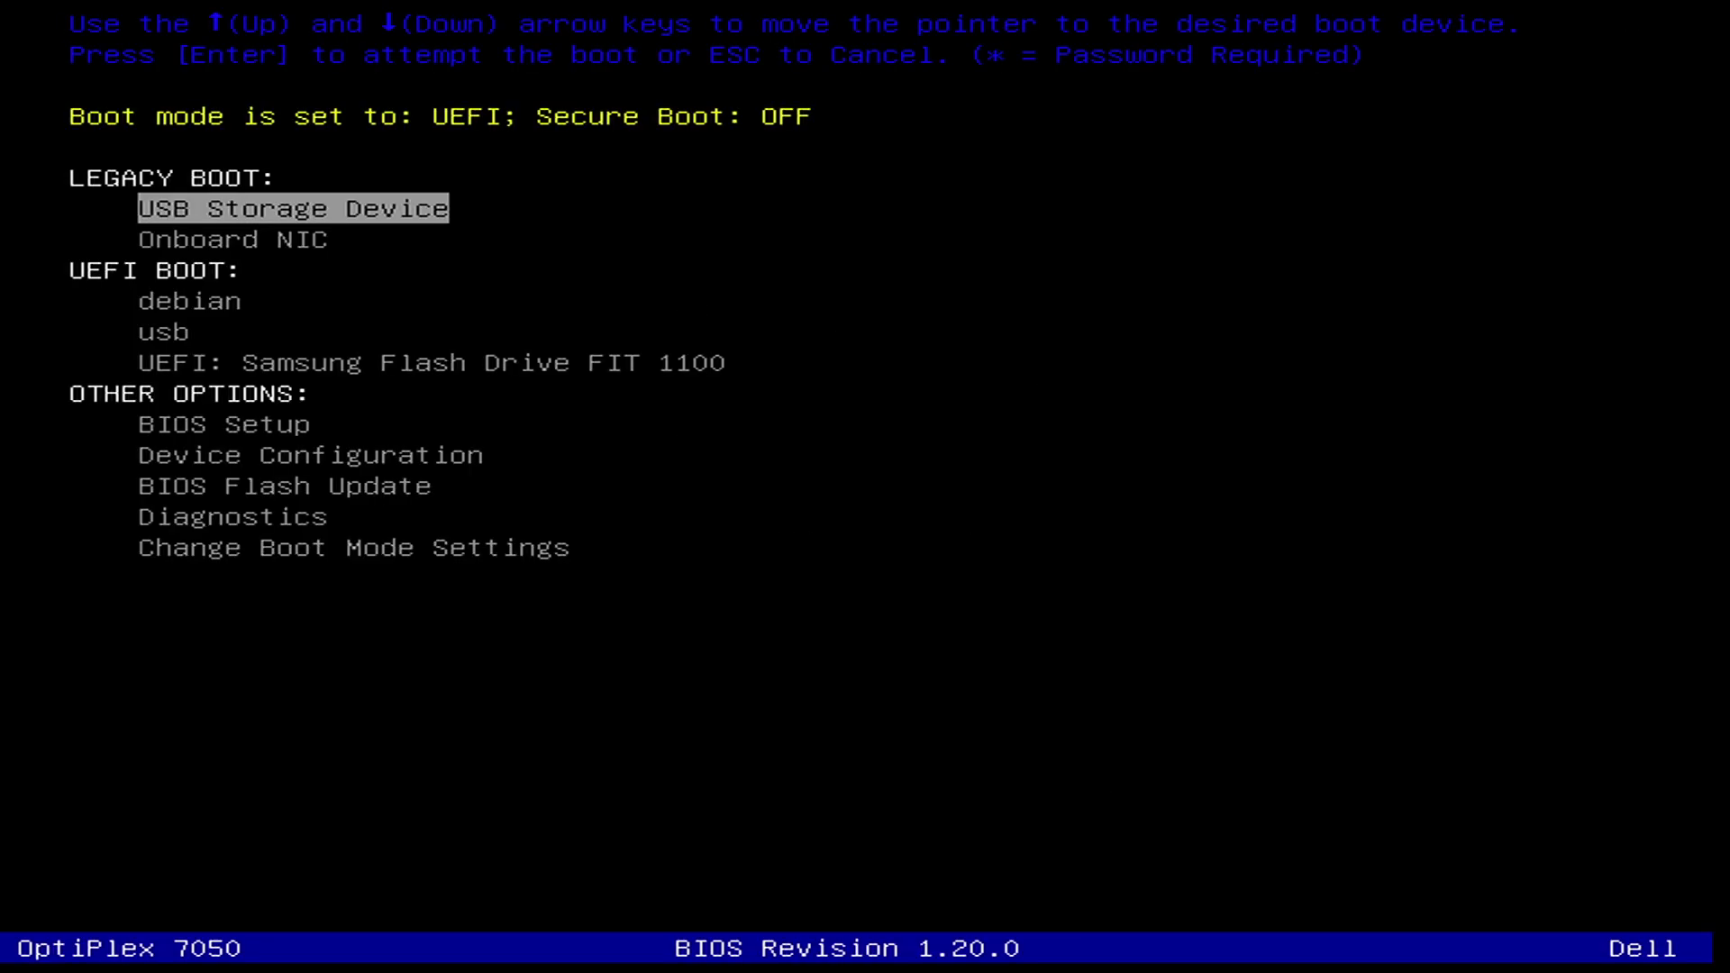
{"action": "key", "text": "Down"}
{"action": "key", "text": "Down"}
{"action": "key", "text": "Down"}
{"action": "key", "text": "Down"}
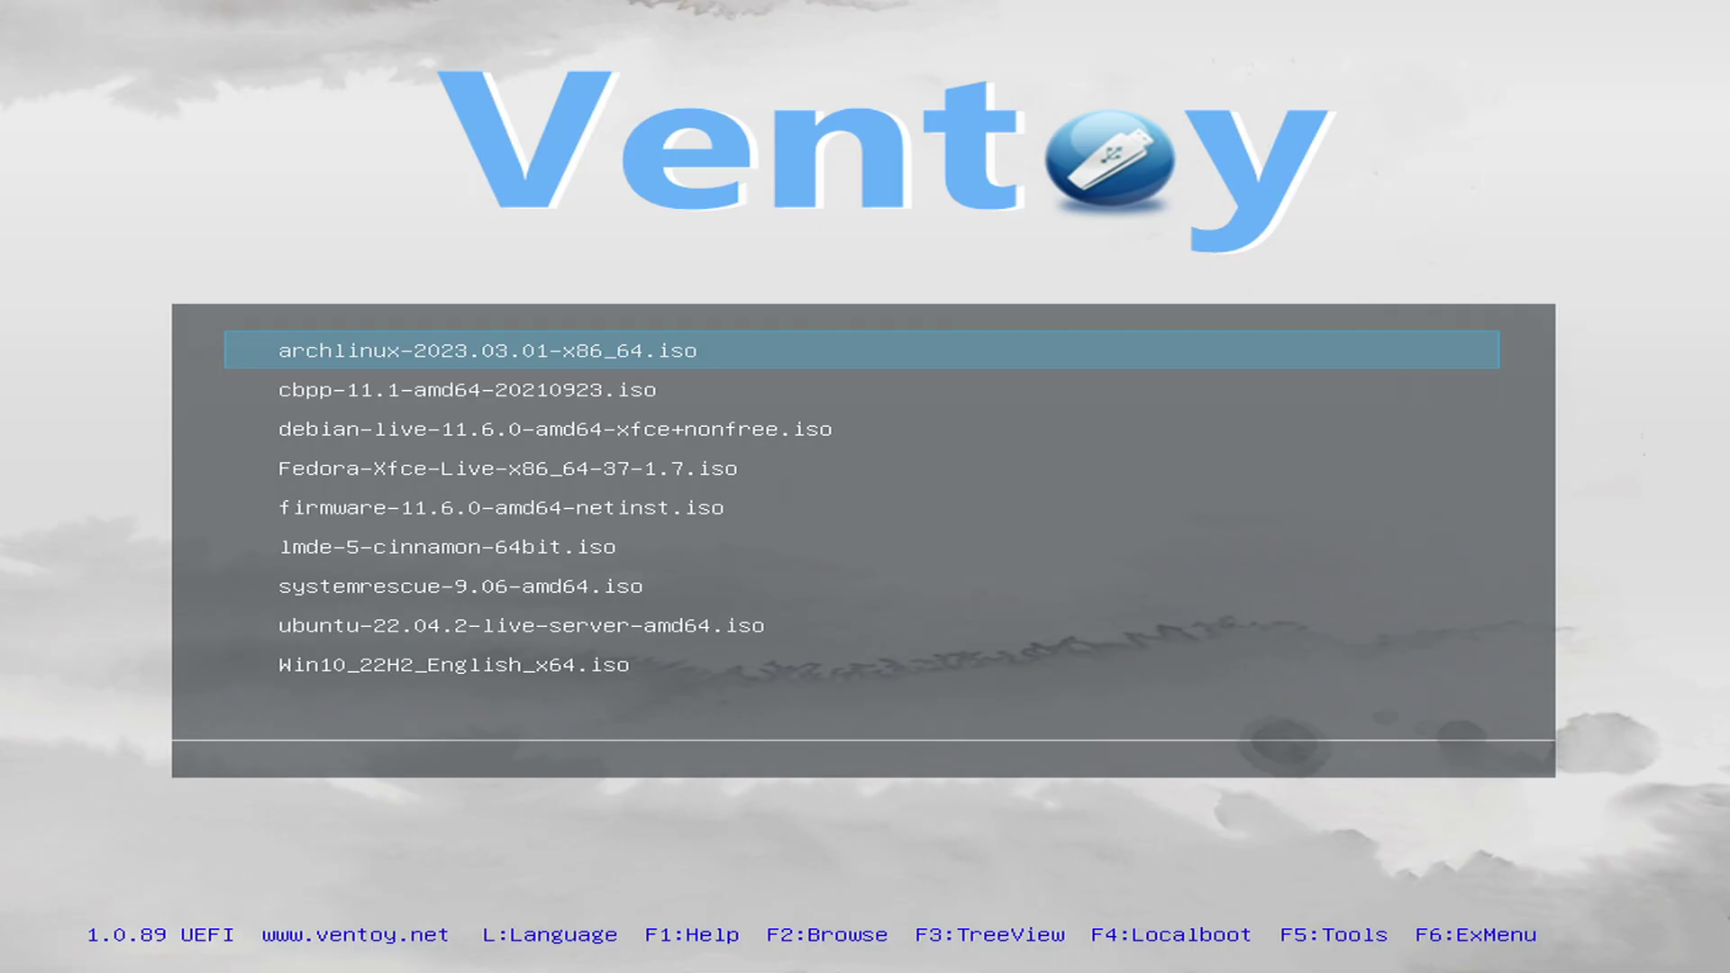
Select cbpp-11.1-amd64-20210923.iso in the Ventoy list and boot it in normal mode
{"action": "key", "text": "Down"}
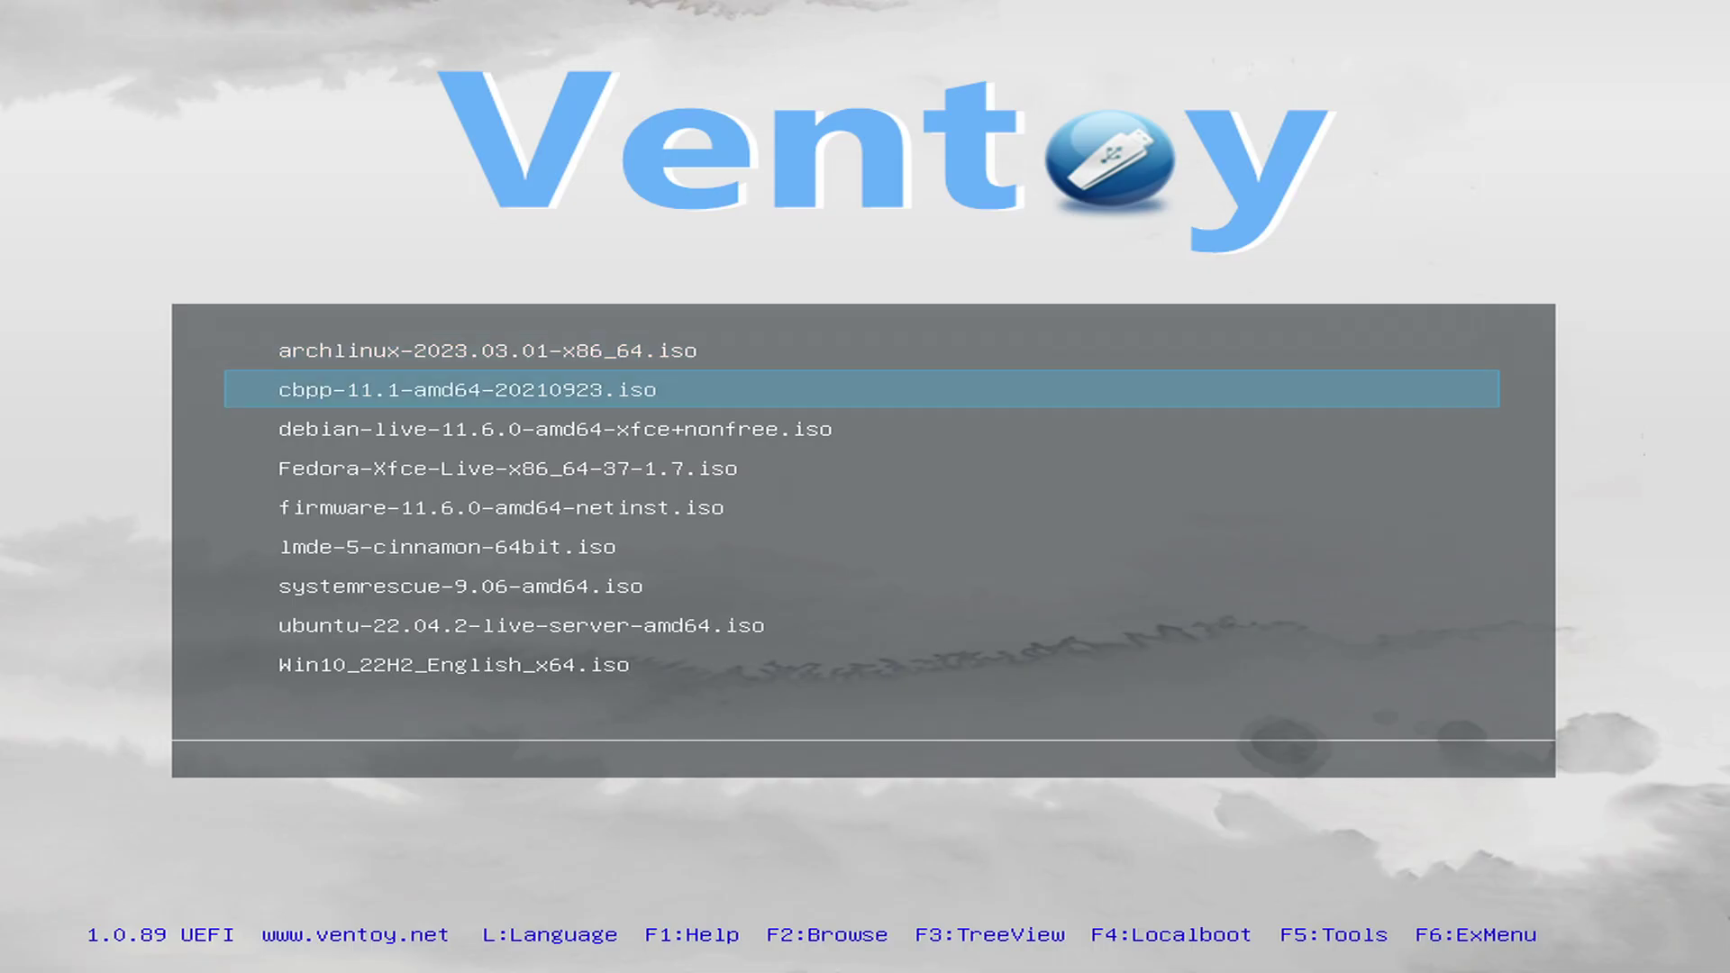
{"action": "key", "text": "Down"}
{"action": "key", "text": "Down"}
{"action": "key", "text": "Down"}
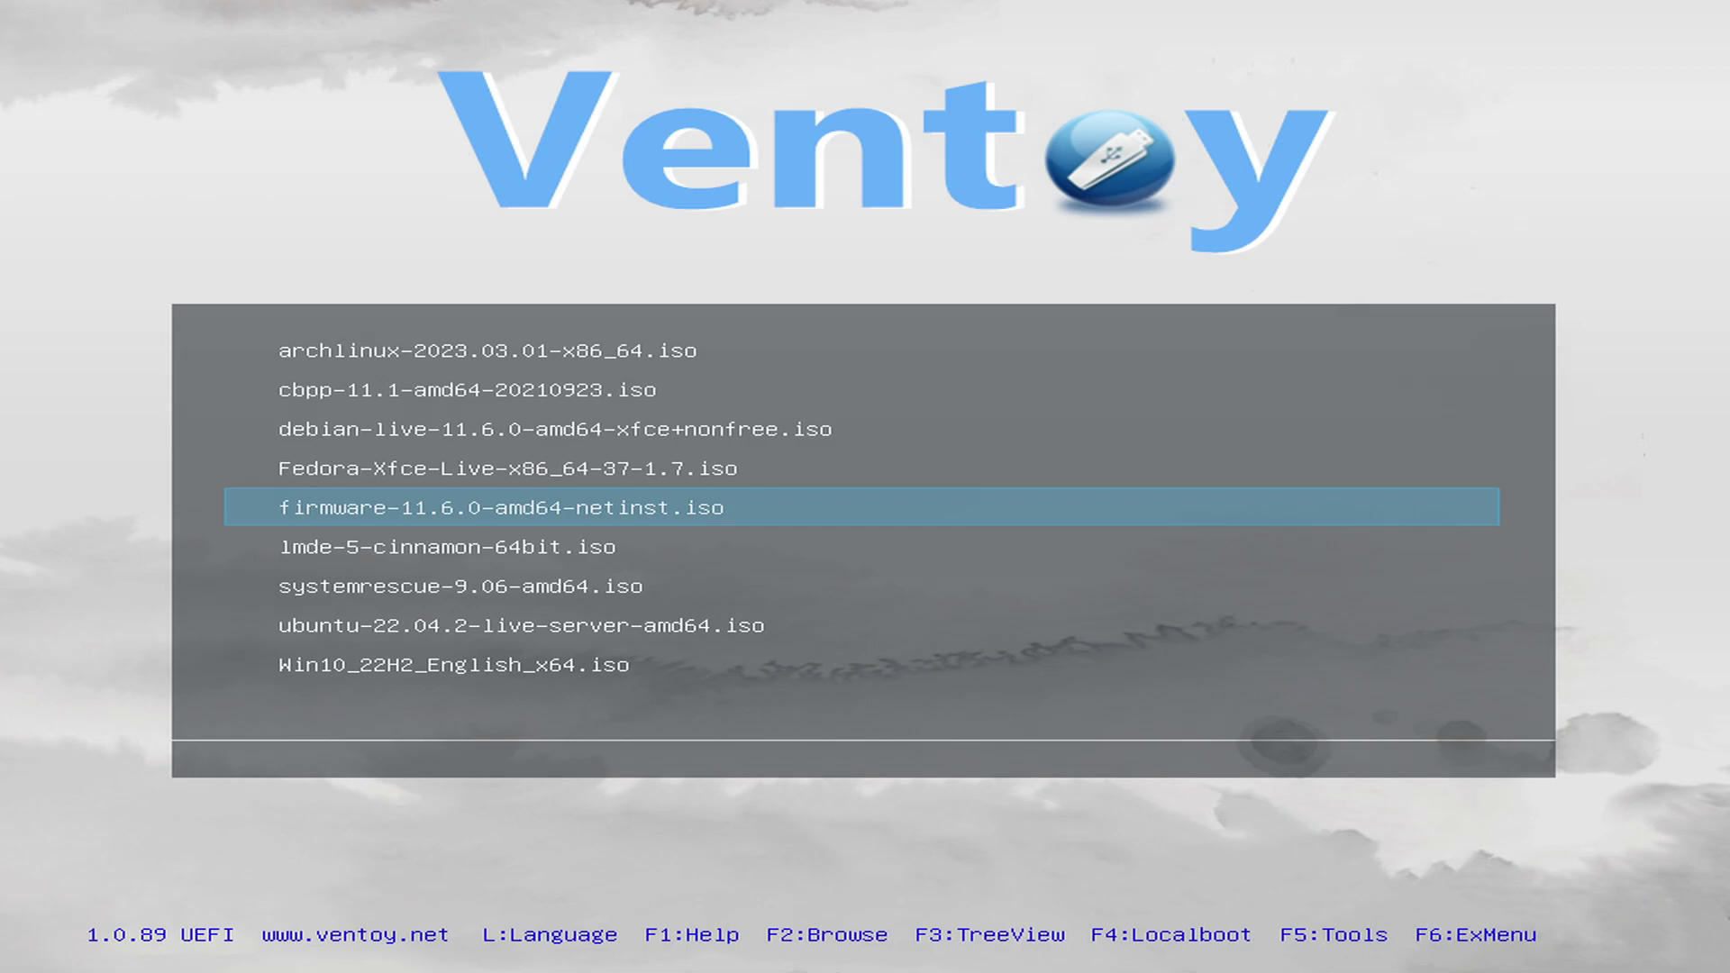
{"action": "key", "text": "Up"}
{"action": "key", "text": "Up"}
{"action": "key", "text": "Up"}
{"action": "key", "text": "Return"}
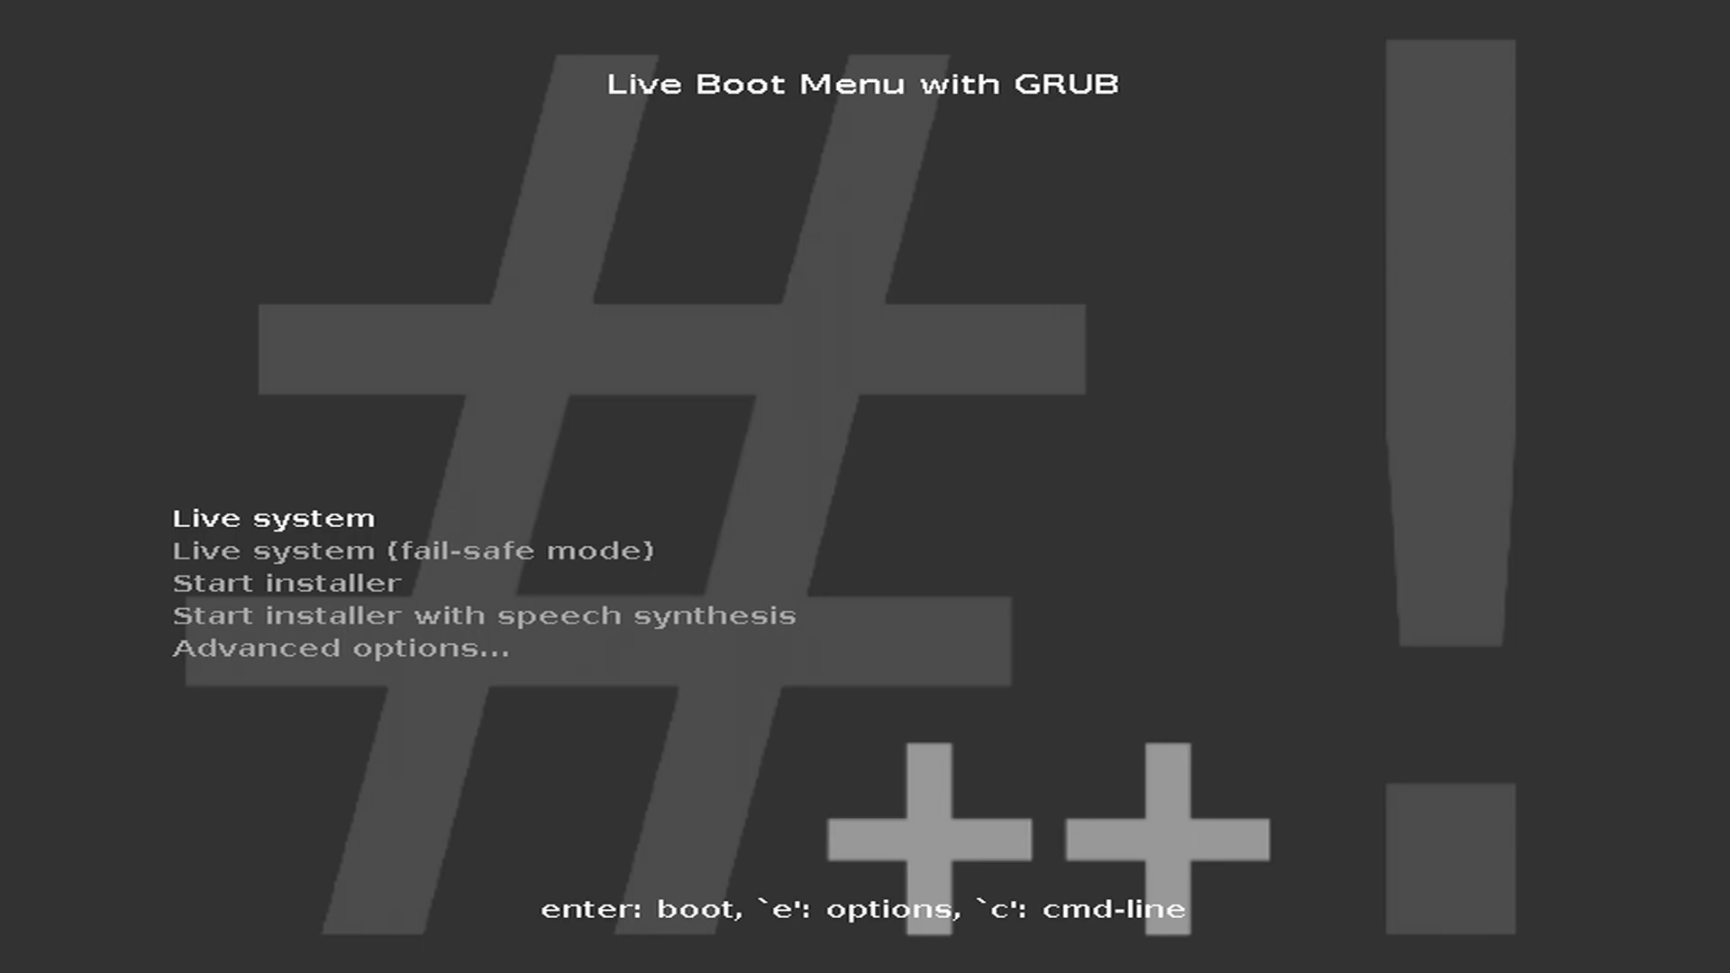
Highlight Live system in the CrunchBang++ GRUB menu and boot it
{"action": "key", "text": "Down"}
{"action": "key", "text": "Down"}
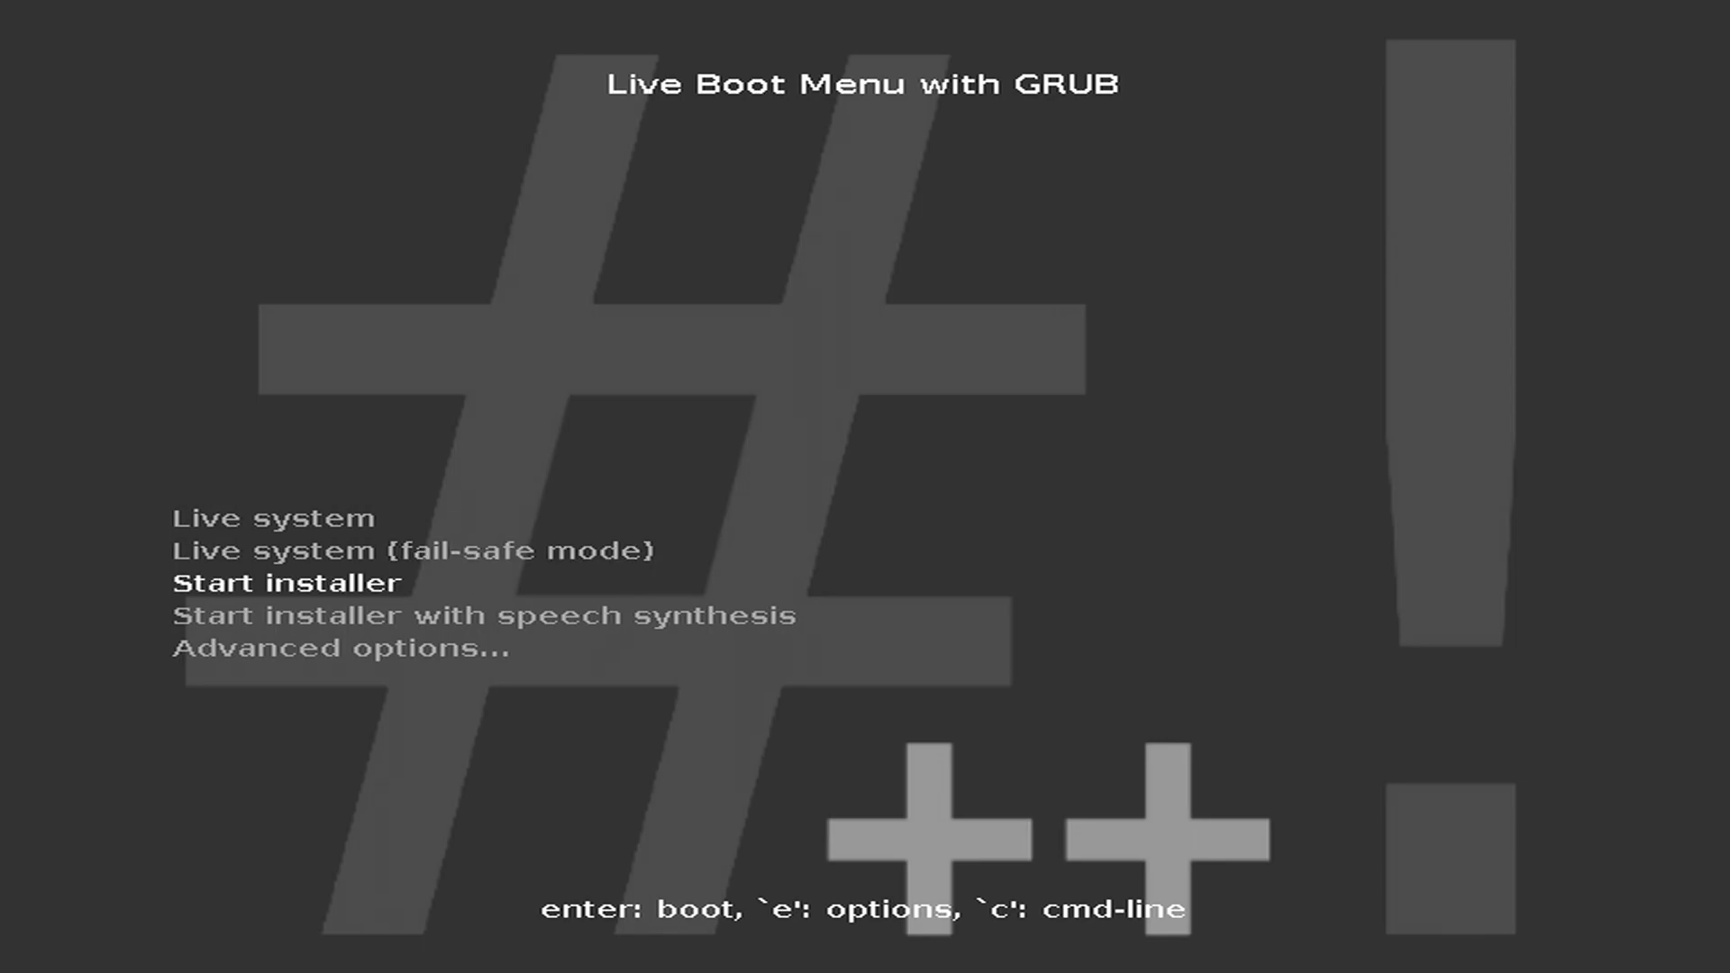
{"action": "key", "text": "Up"}
{"action": "key", "text": "Up"}
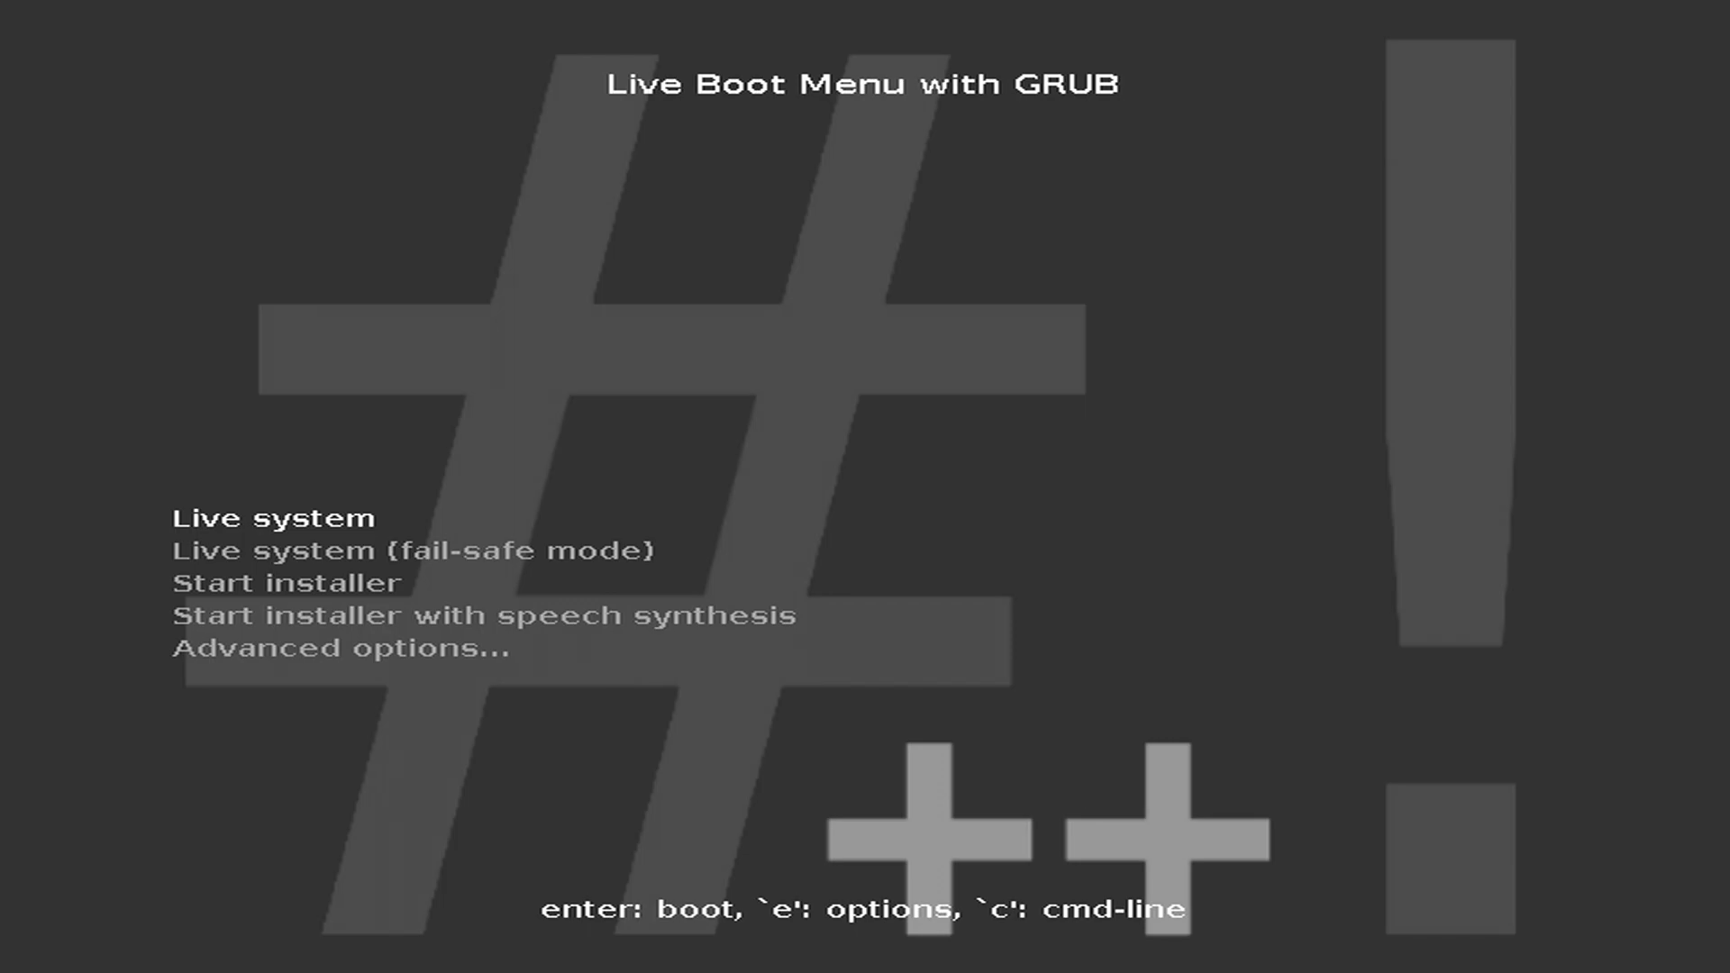
{"action": "key", "text": "Down"}
{"action": "key", "text": "Down"}
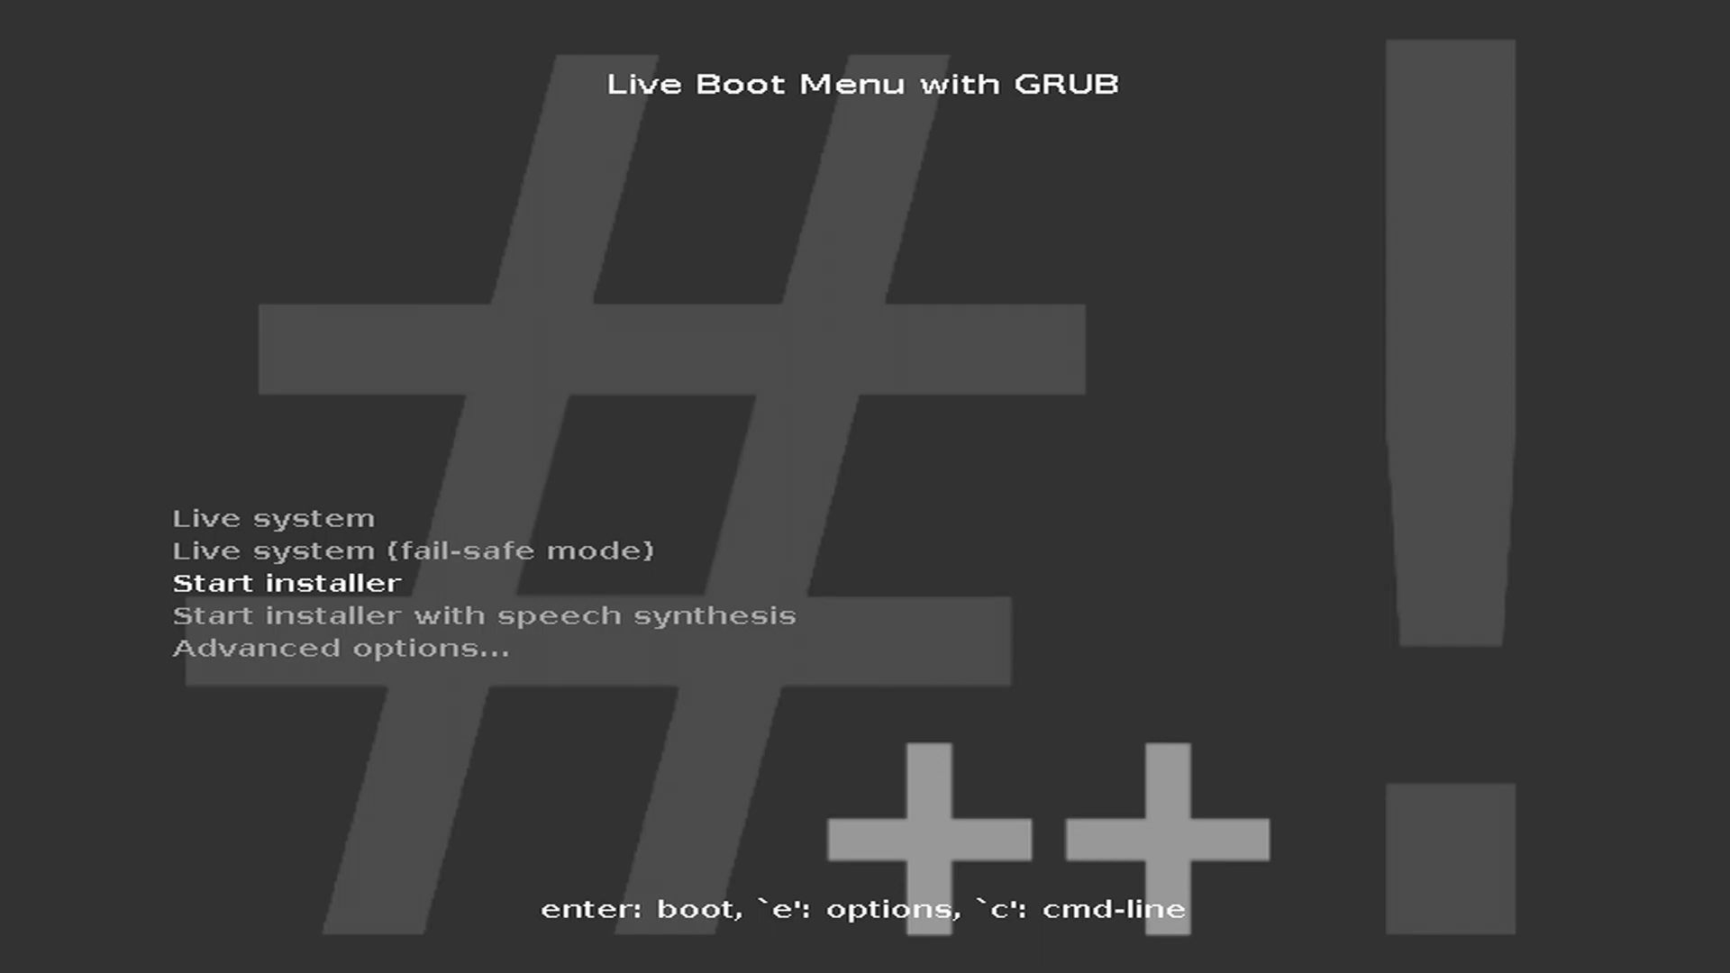
{"action": "key", "text": "Up"}
{"action": "key", "text": "Up"}
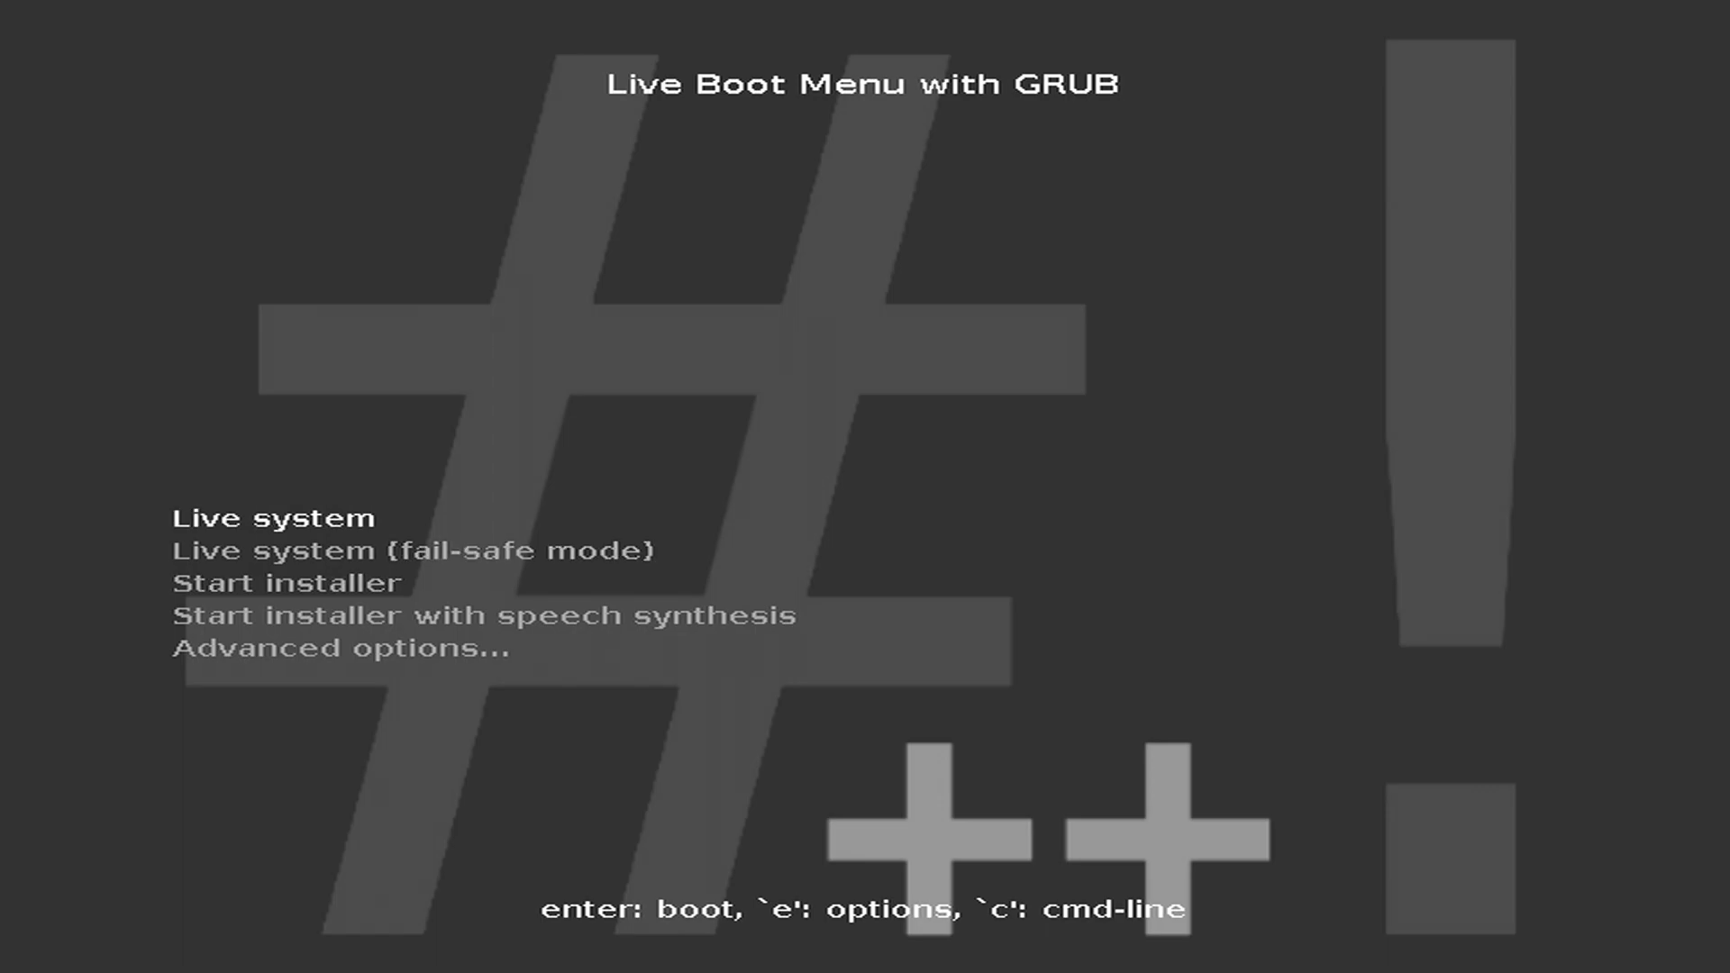
{"action": "key", "text": "Return"}
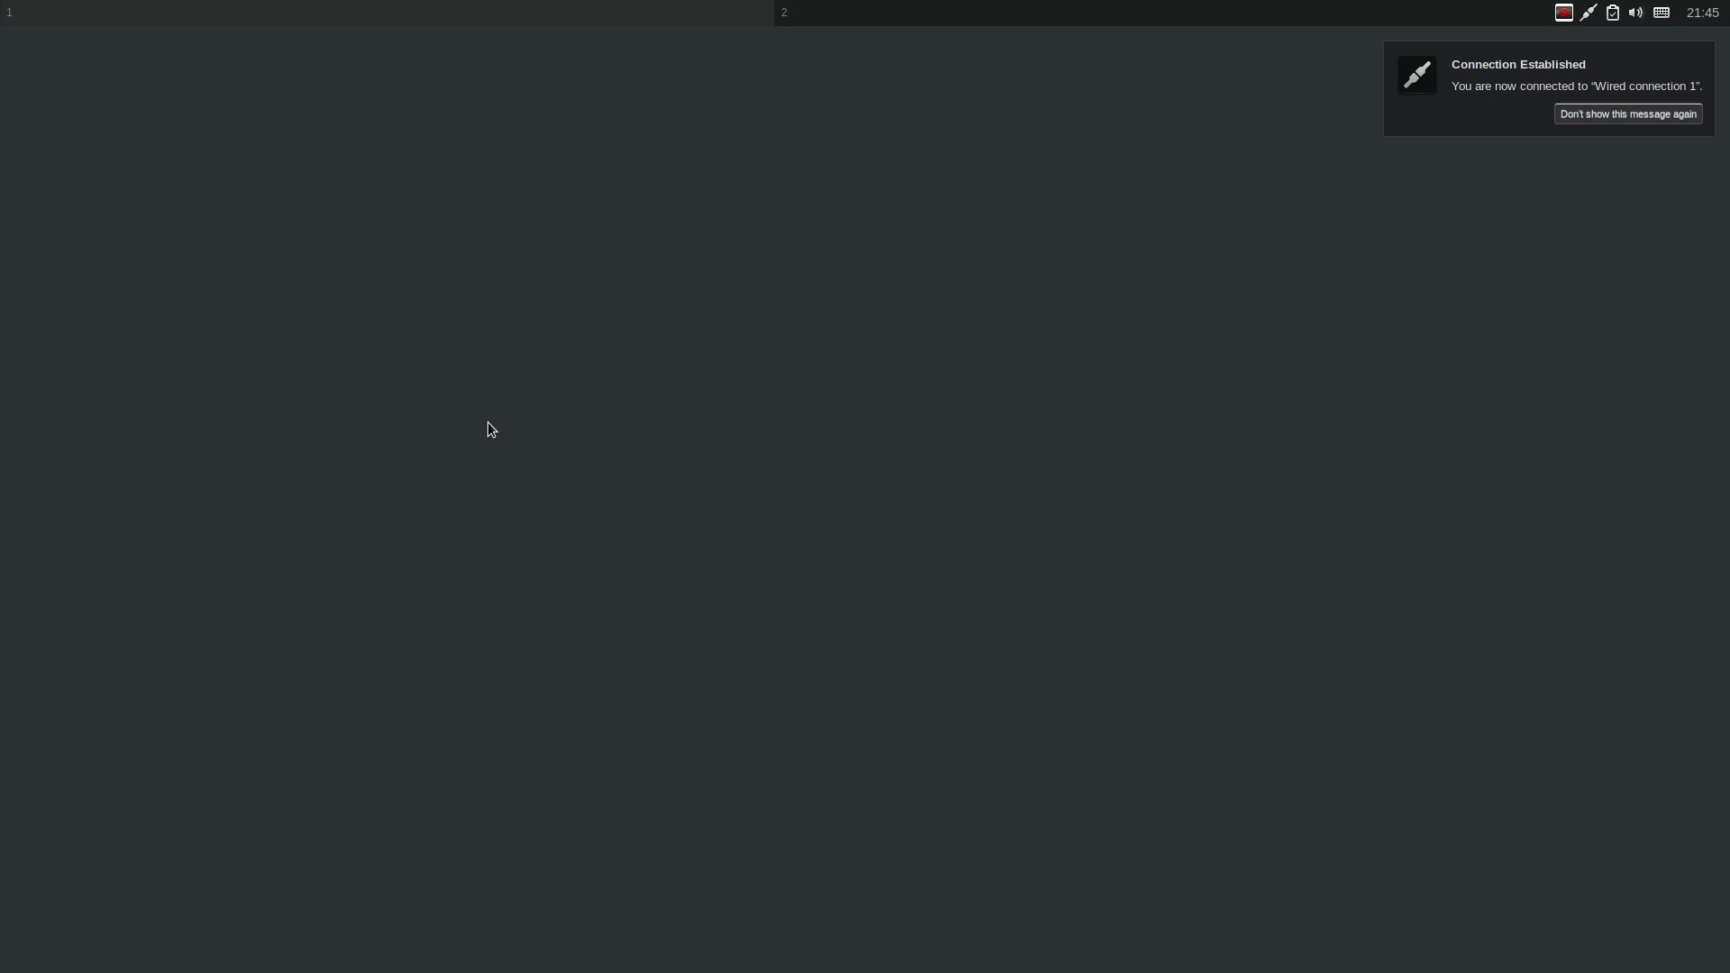
Drag the cbpp-welcome and terminal windows apart and minimize the welcome window
{"action": "right_click", "coordinate": [418, 346]}
{"action": "left_click", "coordinate": [446, 374]}
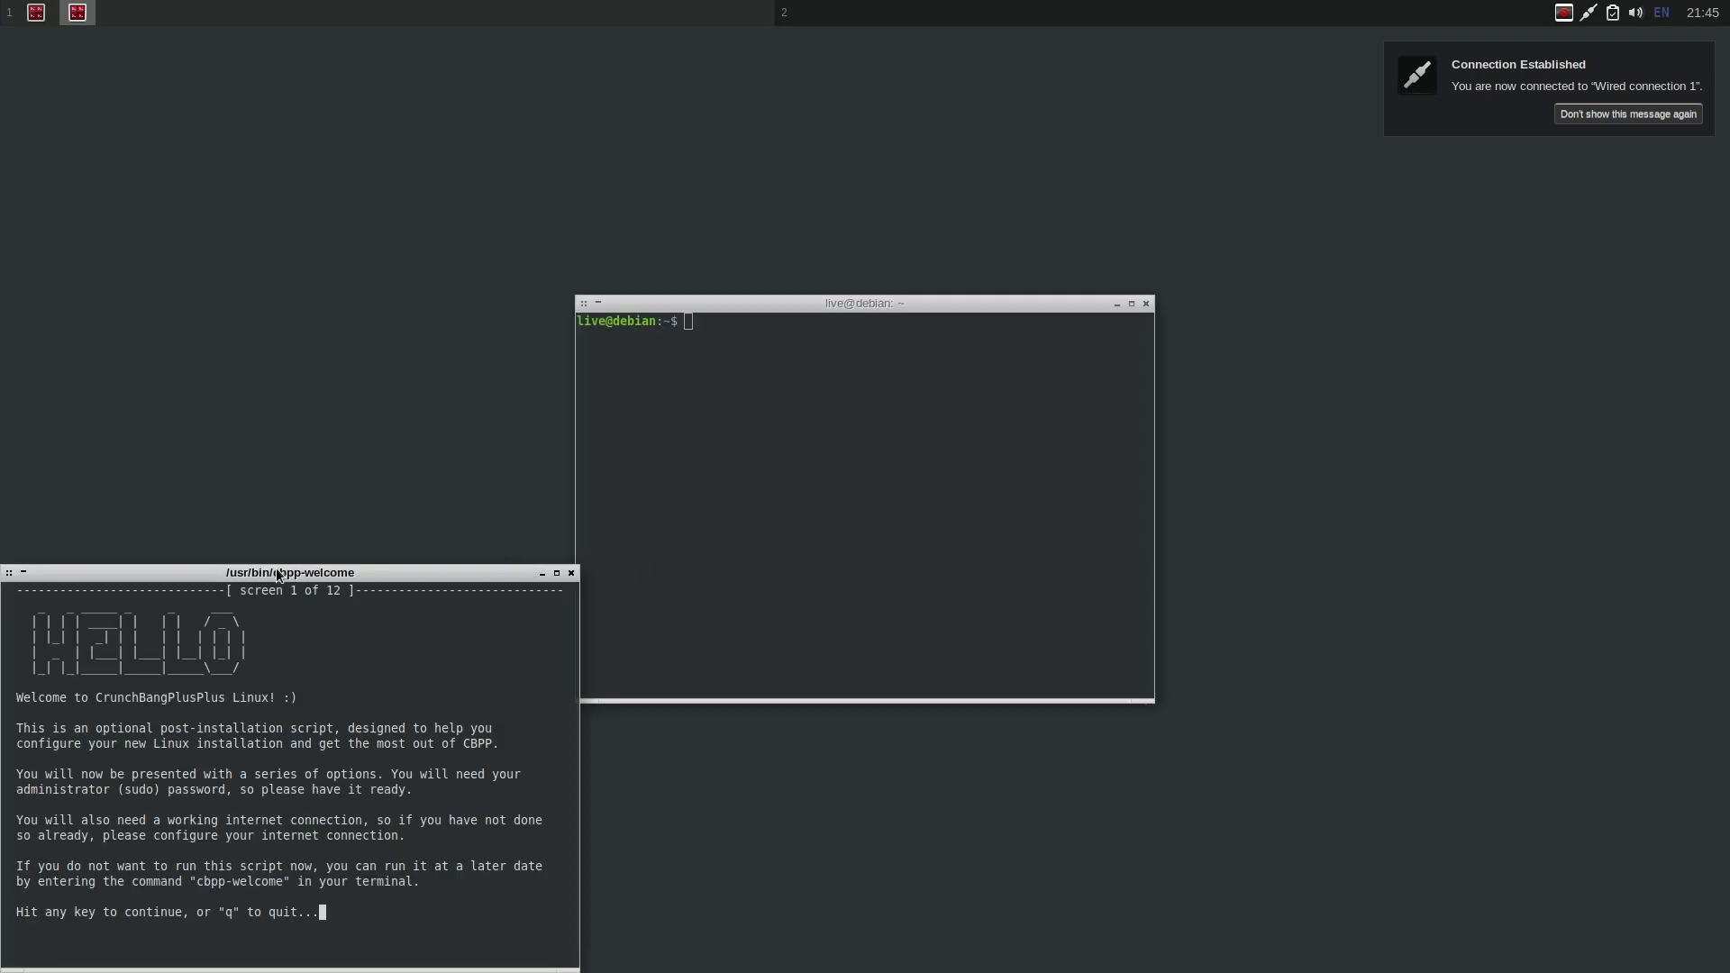
{"action": "left_click_drag", "start_coordinate": [343, 574], "coordinate": [377, 253]}
{"action": "left_click_drag", "start_coordinate": [845, 303], "coordinate": [887, 256]}
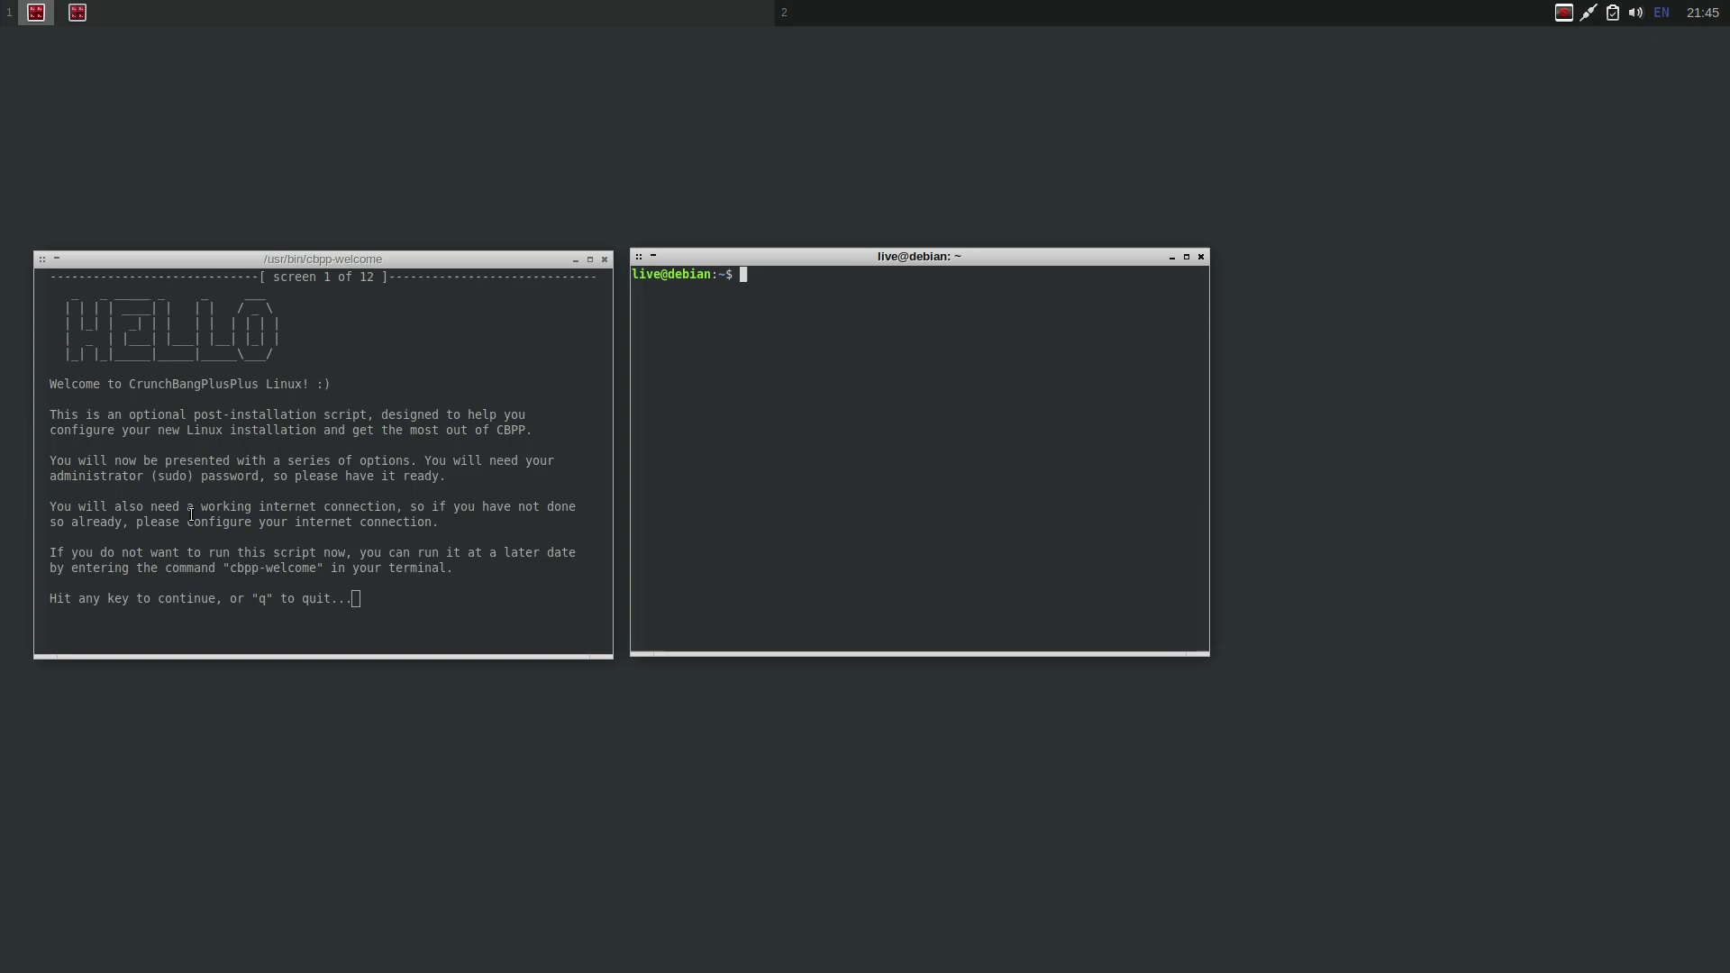
{"action": "left_click", "coordinate": [576, 259]}
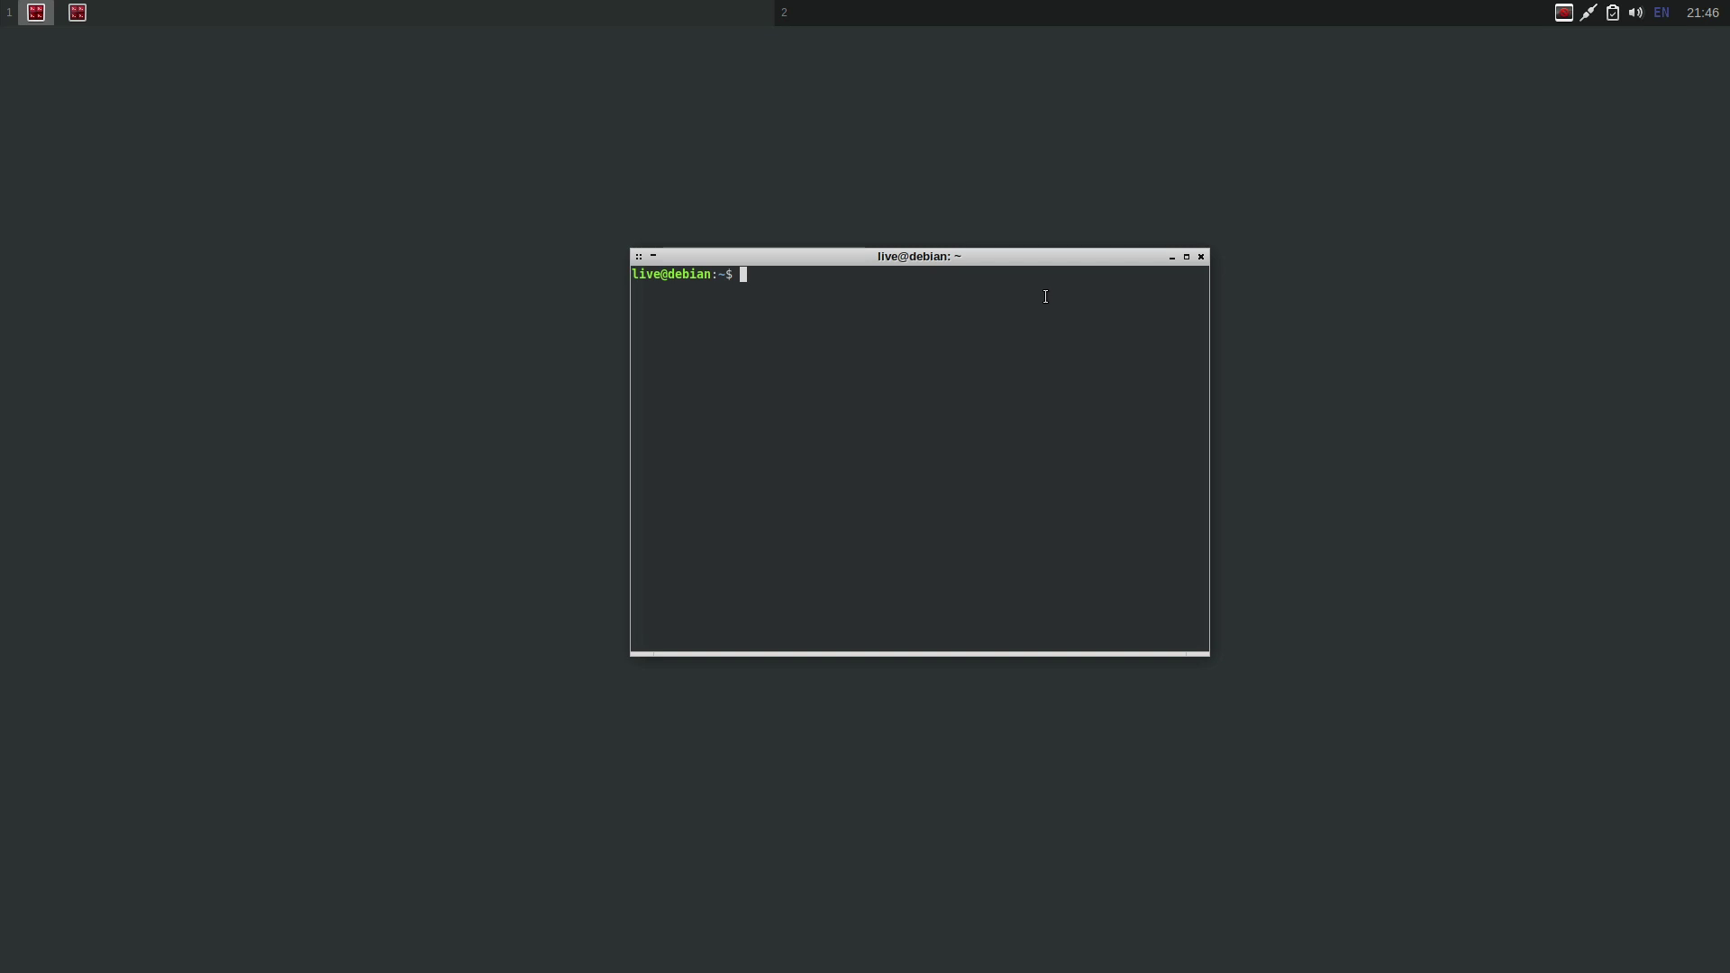
Run neofetch, which turns out not to be installed
{"action": "type", "text": "neofetch"}
{"action": "key", "text": "Return"}
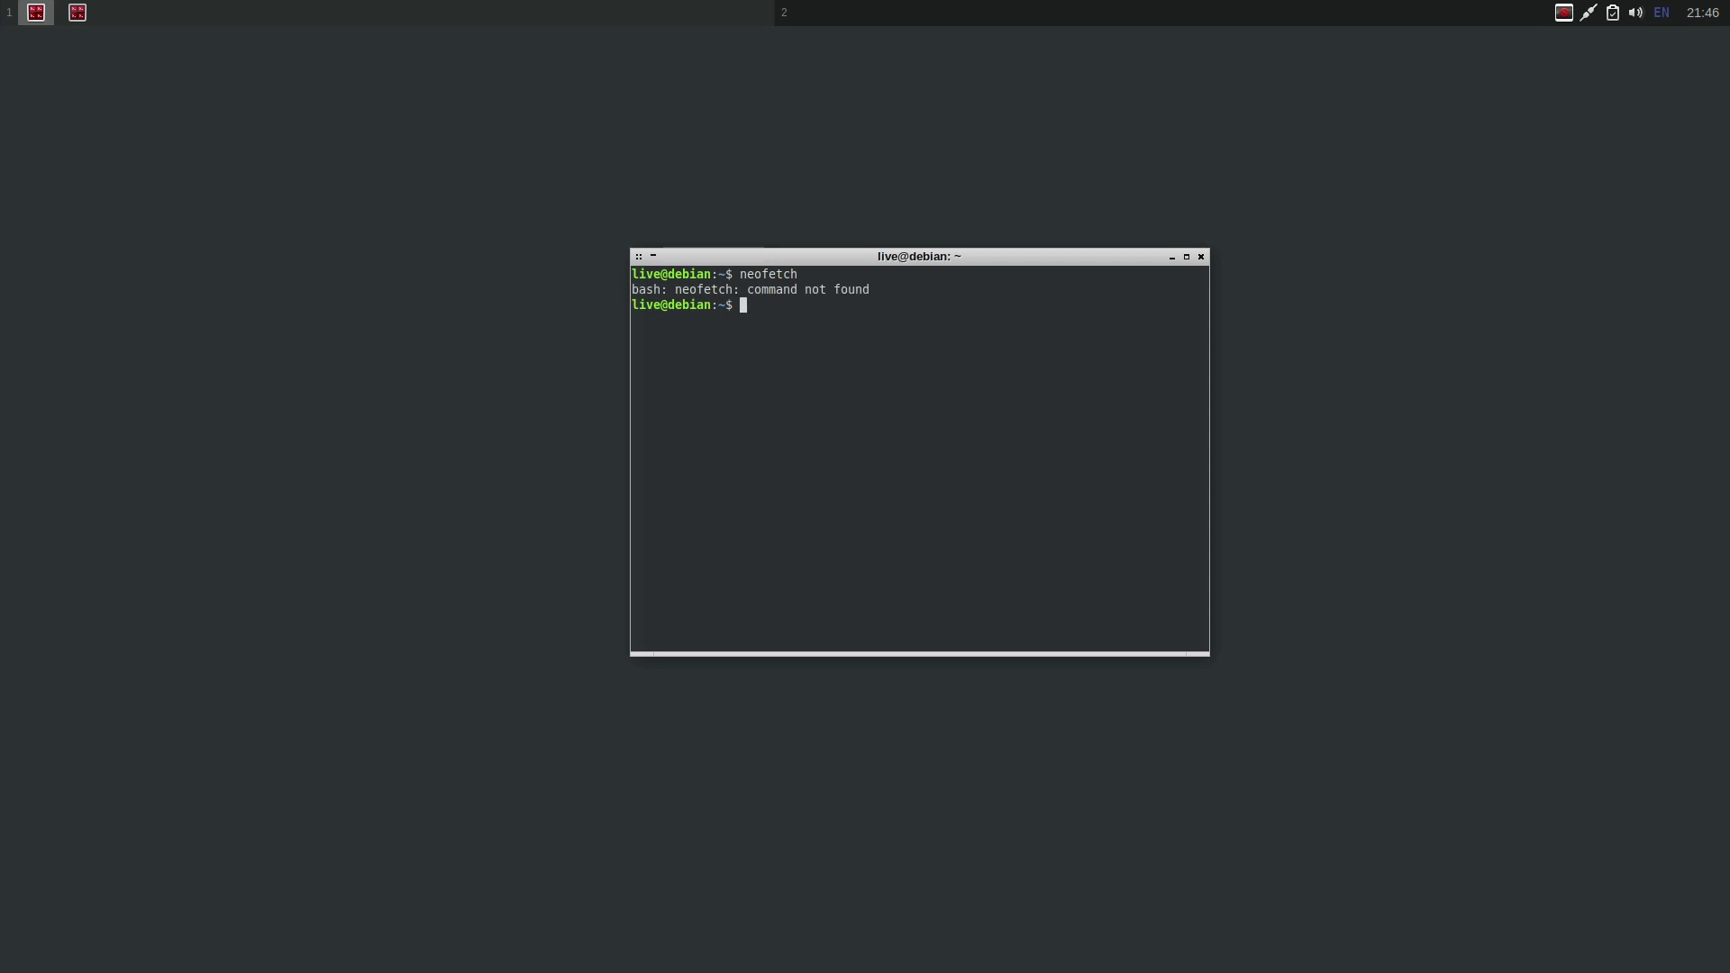
Run free -h and highlight the 425Mi used memory value
{"action": "type", "text": "free -h"}
{"action": "key", "text": "Return"}
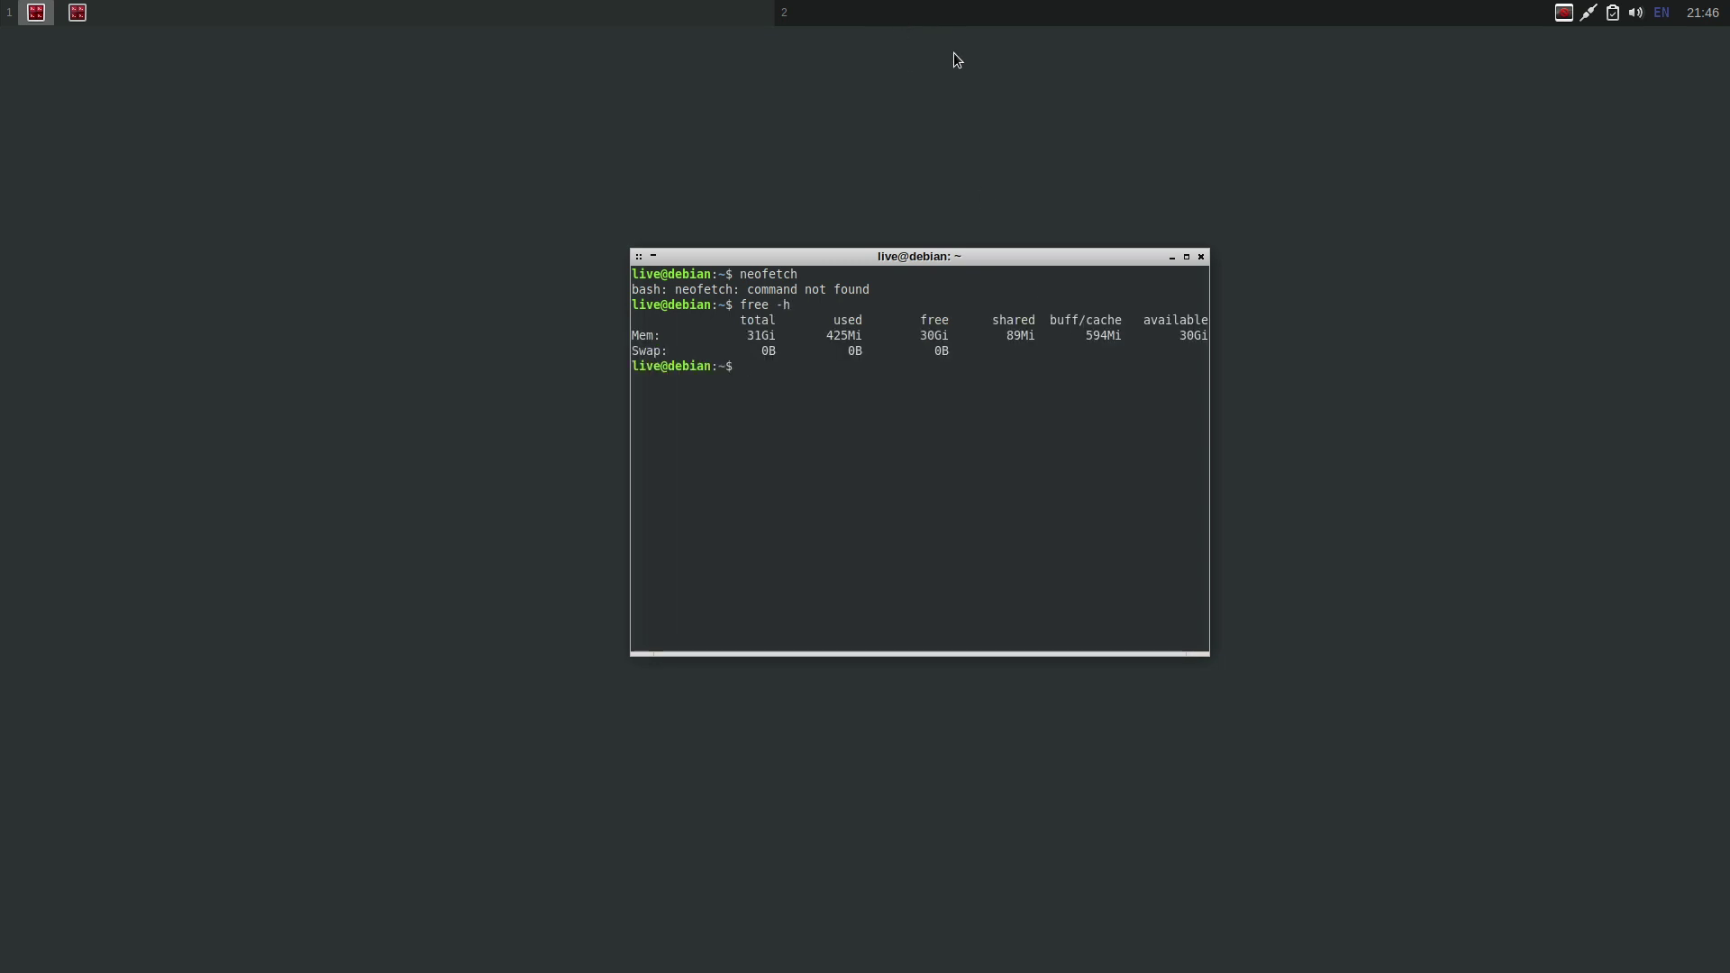
{"action": "left_click_drag", "start_coordinate": [833, 336], "coordinate": [854, 336]}
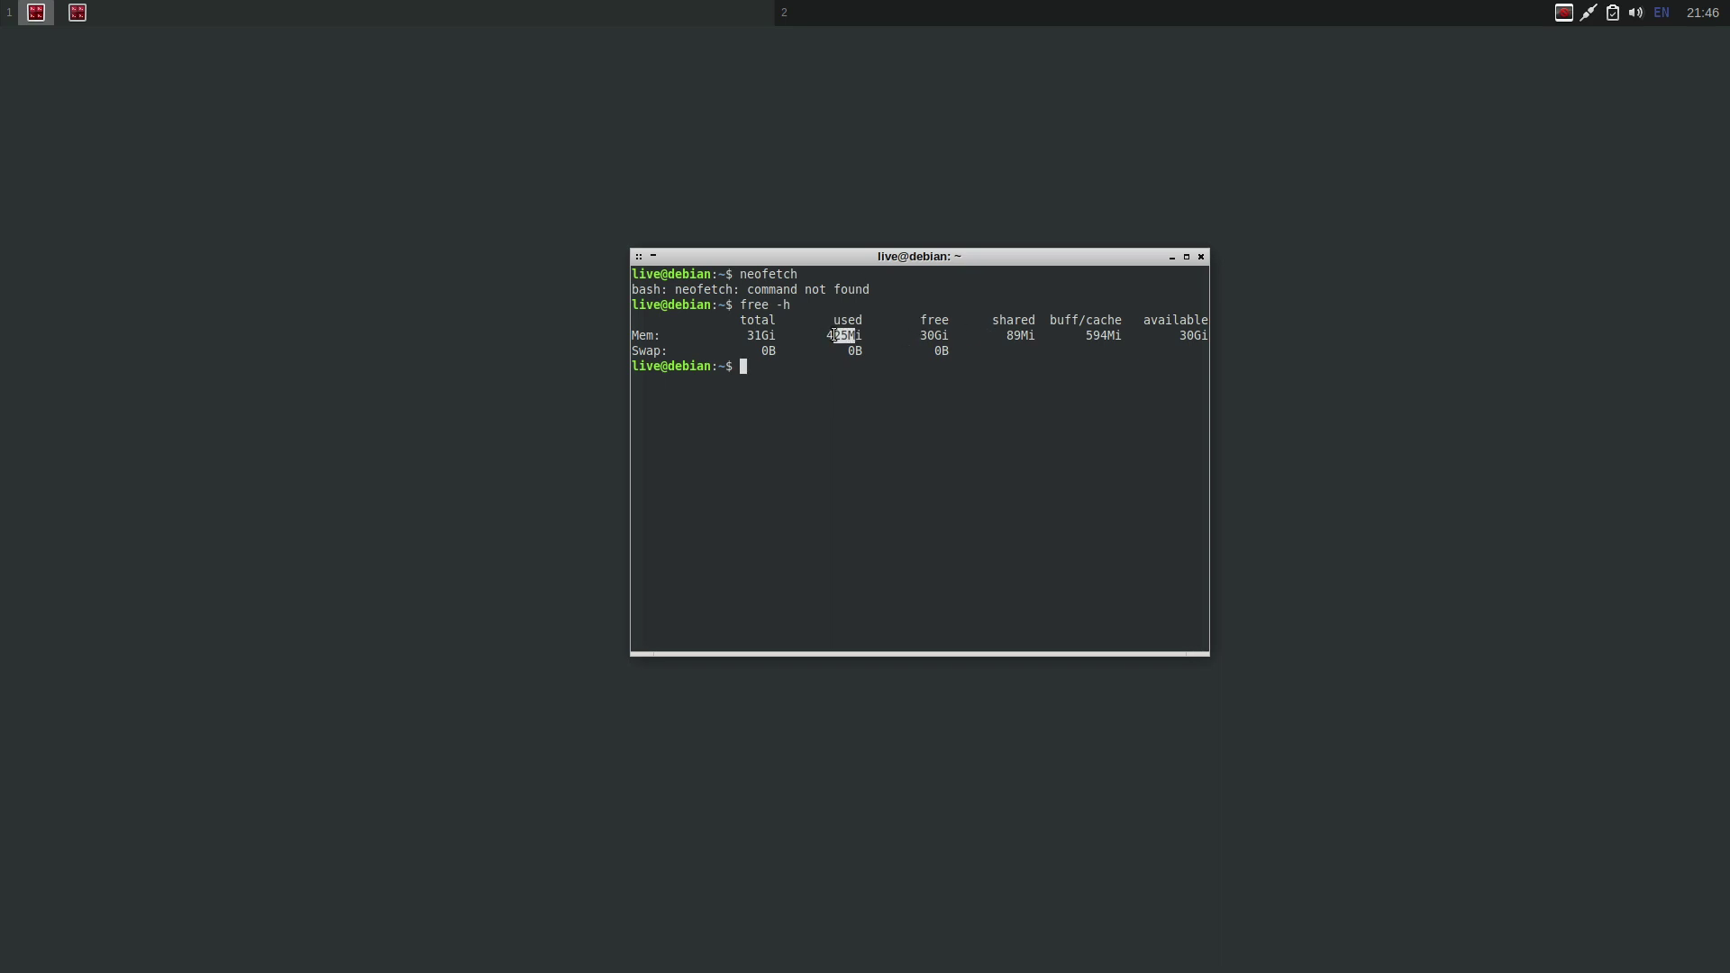
{"action": "left_click_drag", "start_coordinate": [825, 336], "coordinate": [1056, 336]}
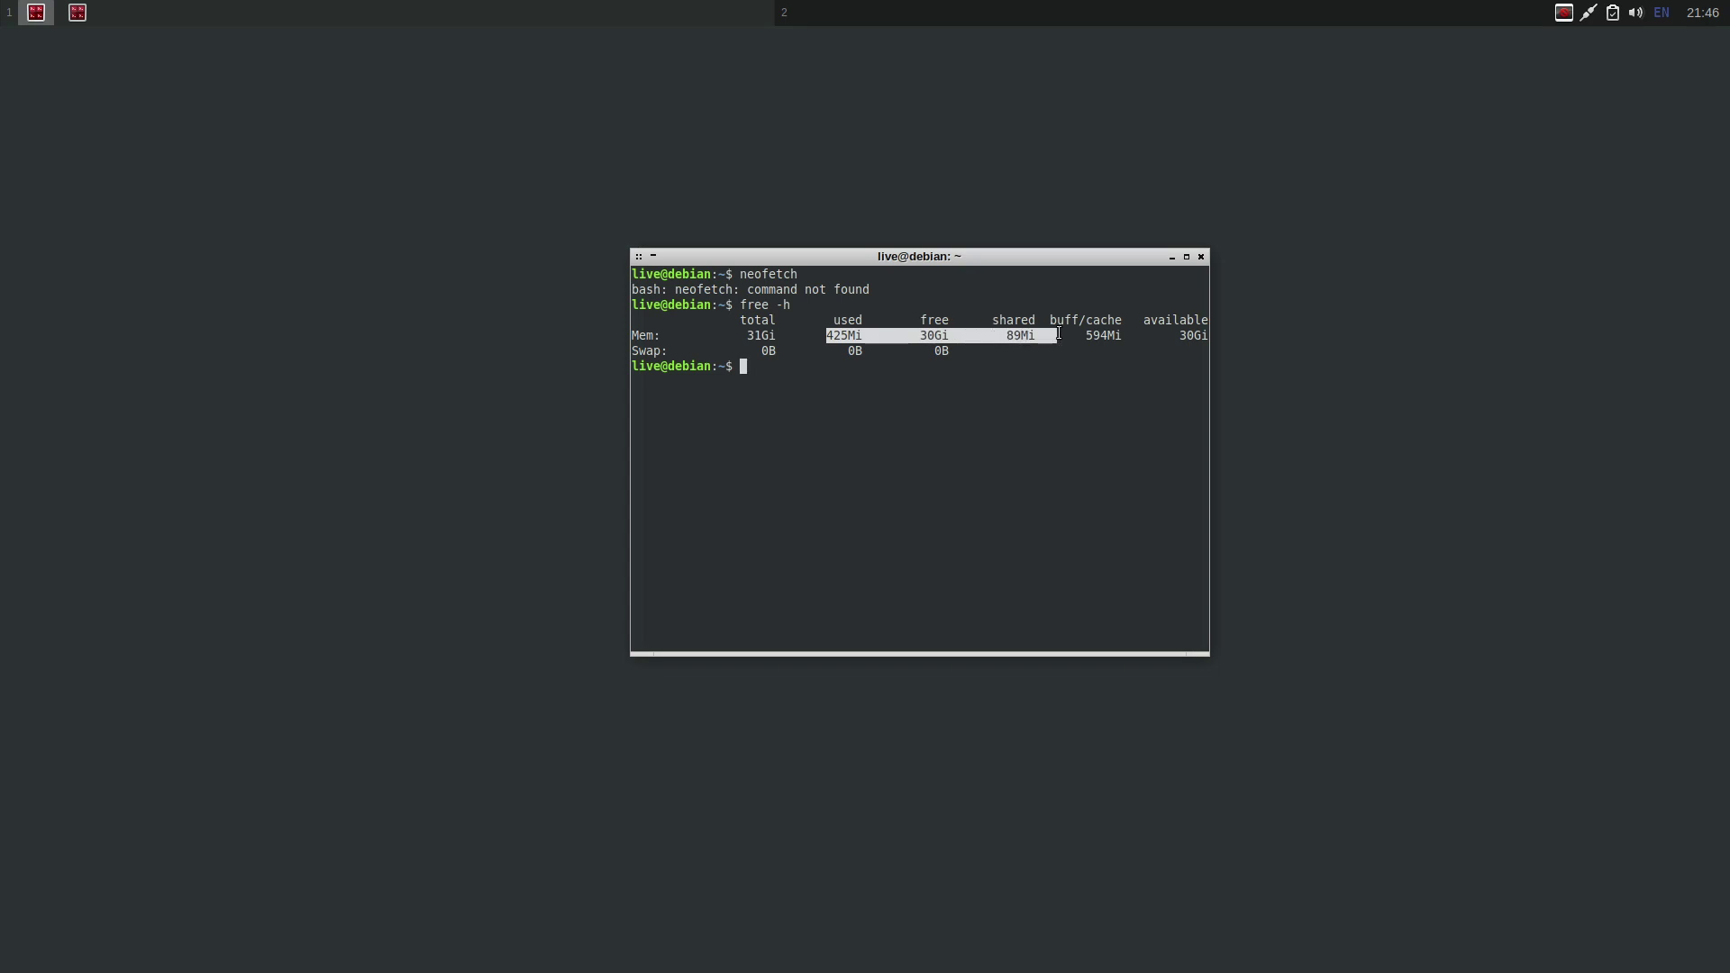
Browse the Openbox desktop menu's System and Accessories submenus, then launch the Web Browser
{"action": "left_click", "coordinate": [787, 368]}
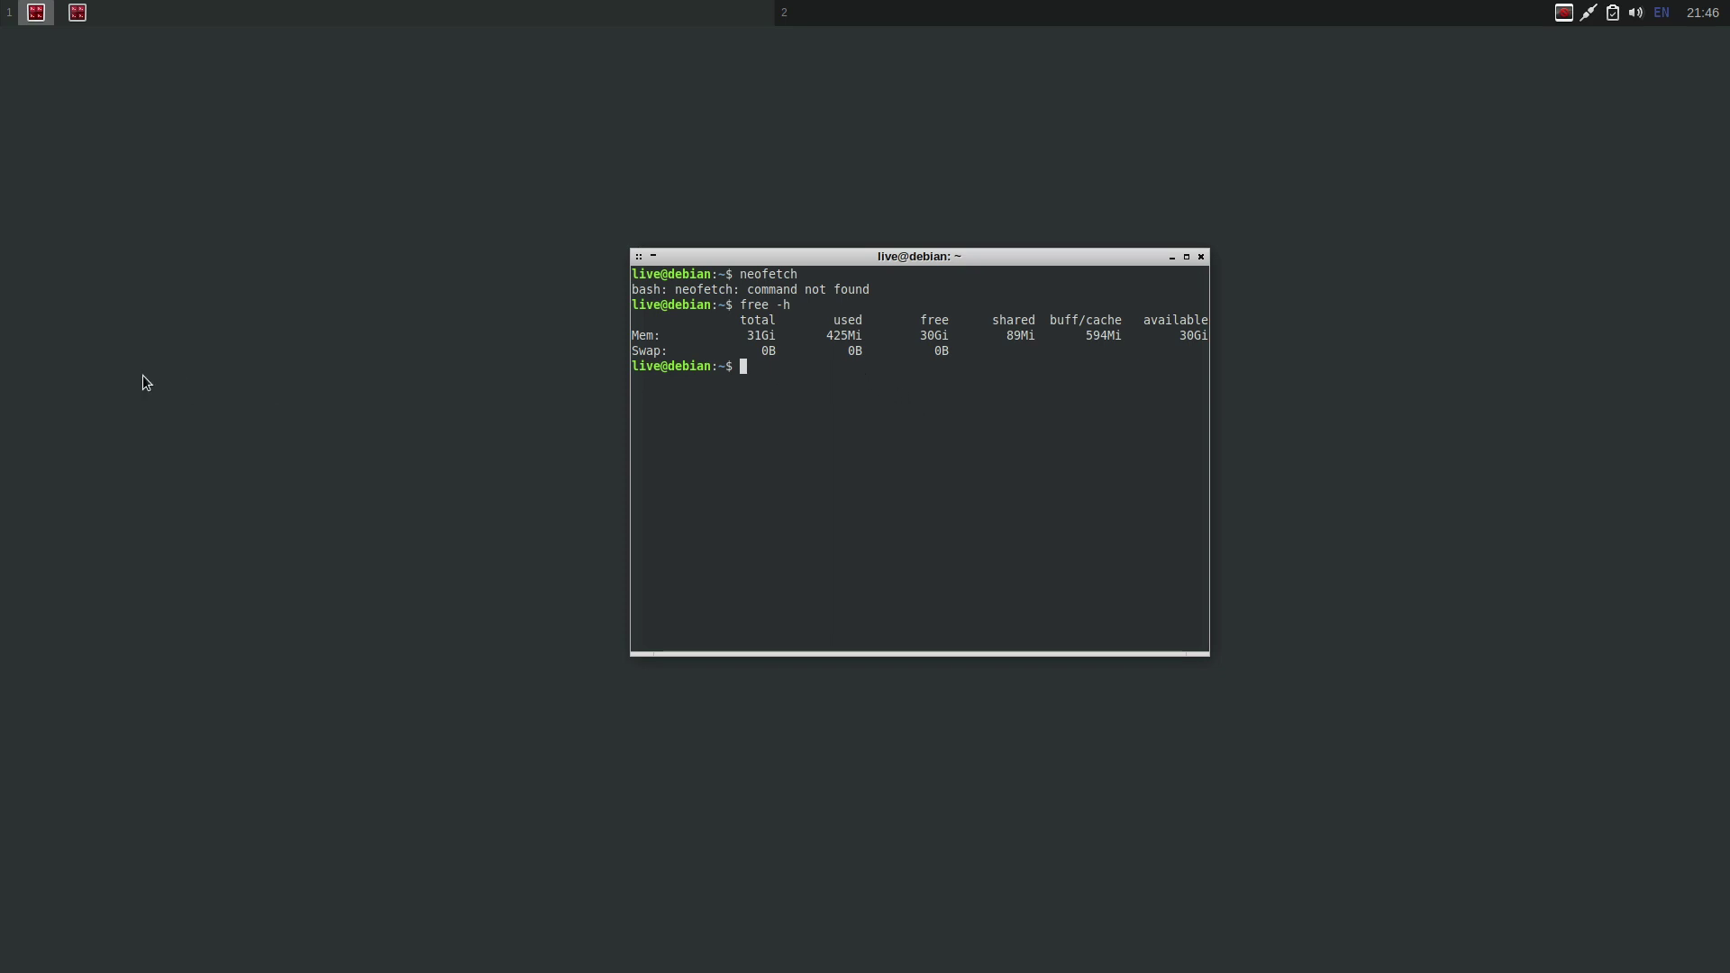
{"action": "right_click", "coordinate": [358, 280]}
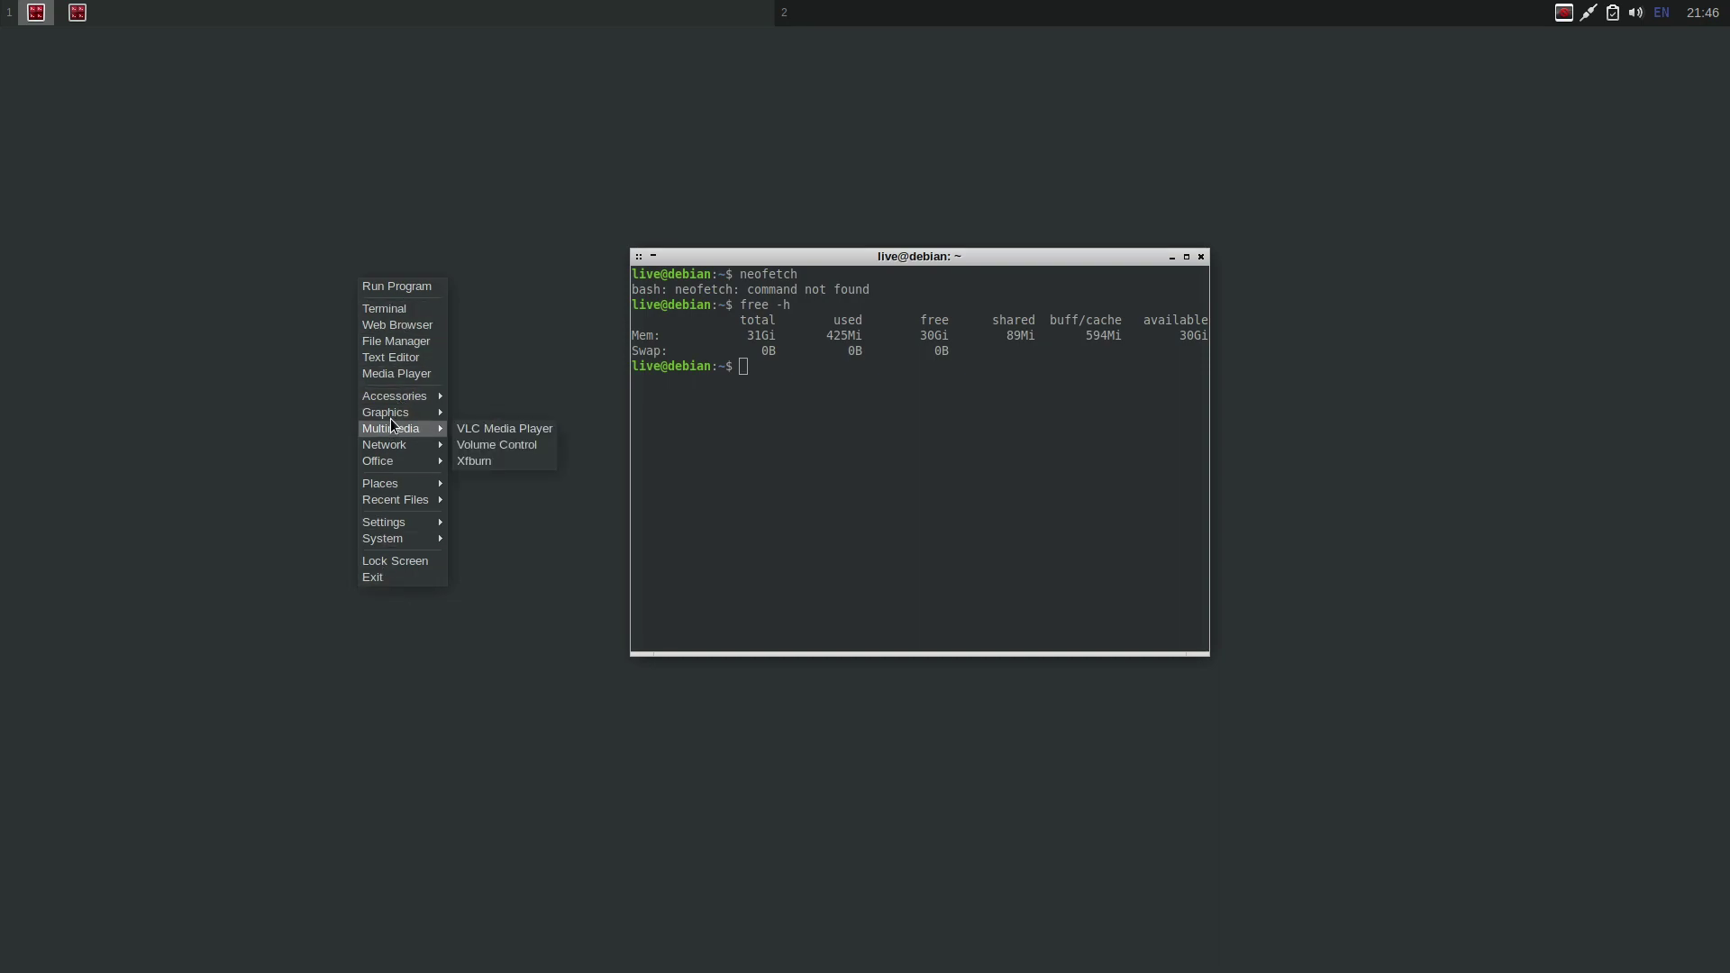
{"action": "right_click", "coordinate": [1553, 279]}
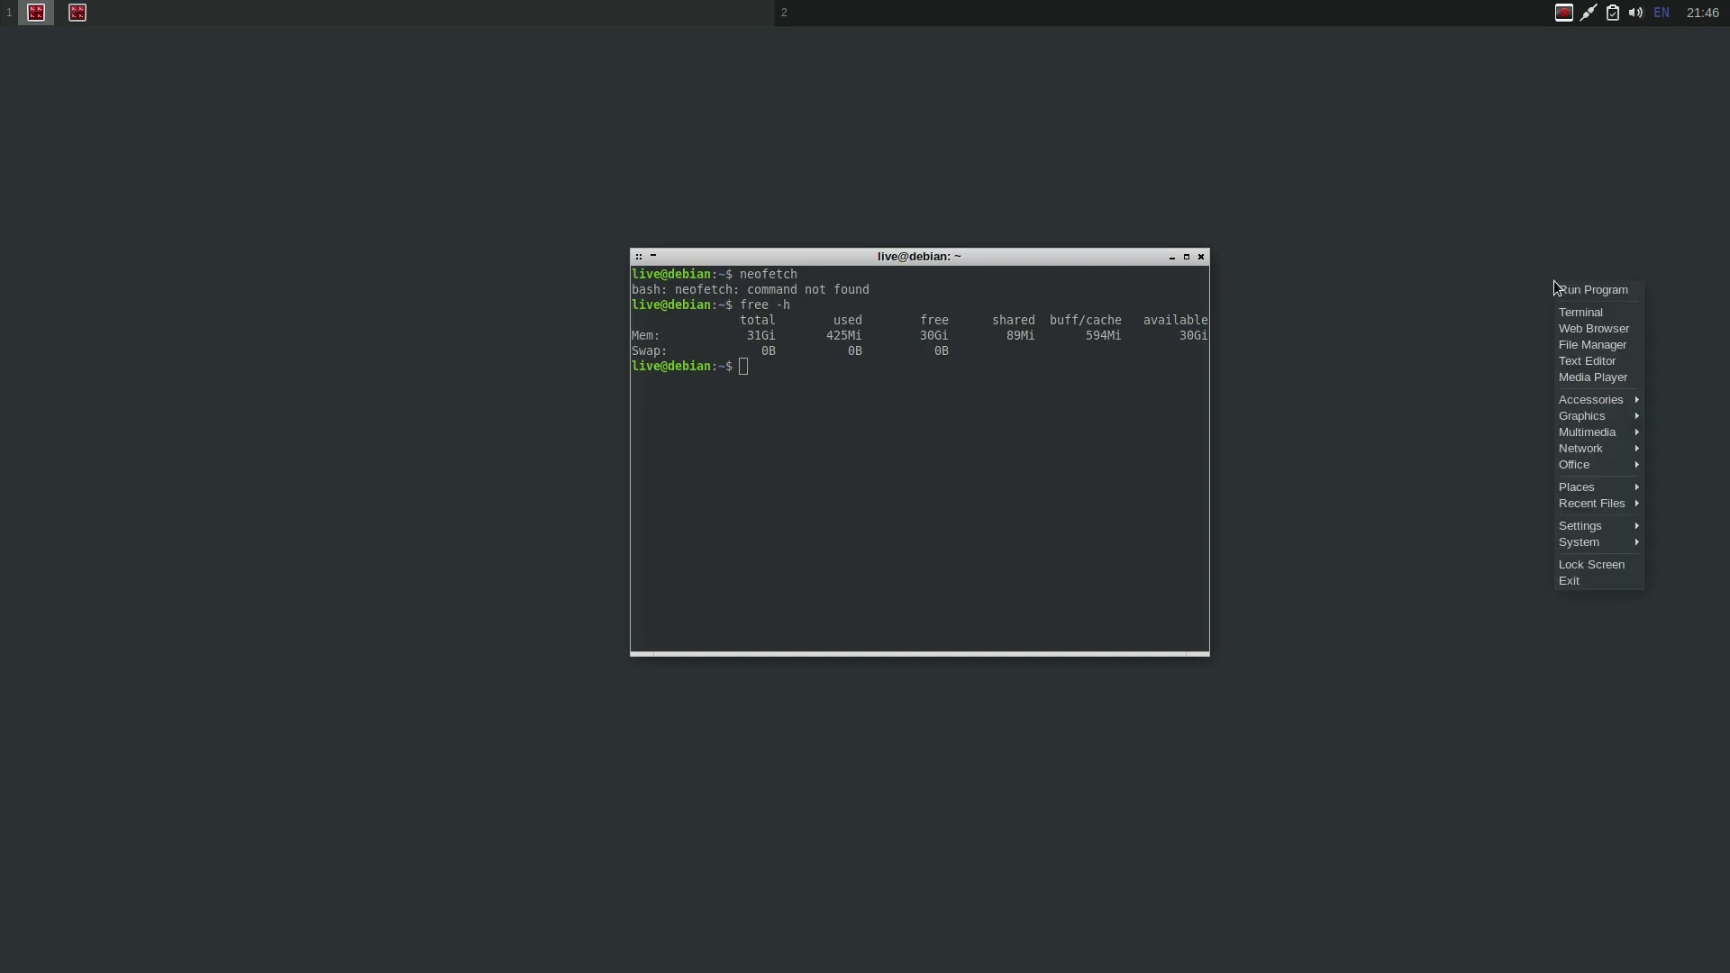
{"action": "left_click", "coordinate": [94, 94]}
{"action": "right_click", "coordinate": [102, 108]}
{"action": "mouse_move", "coordinate": [133, 369]}
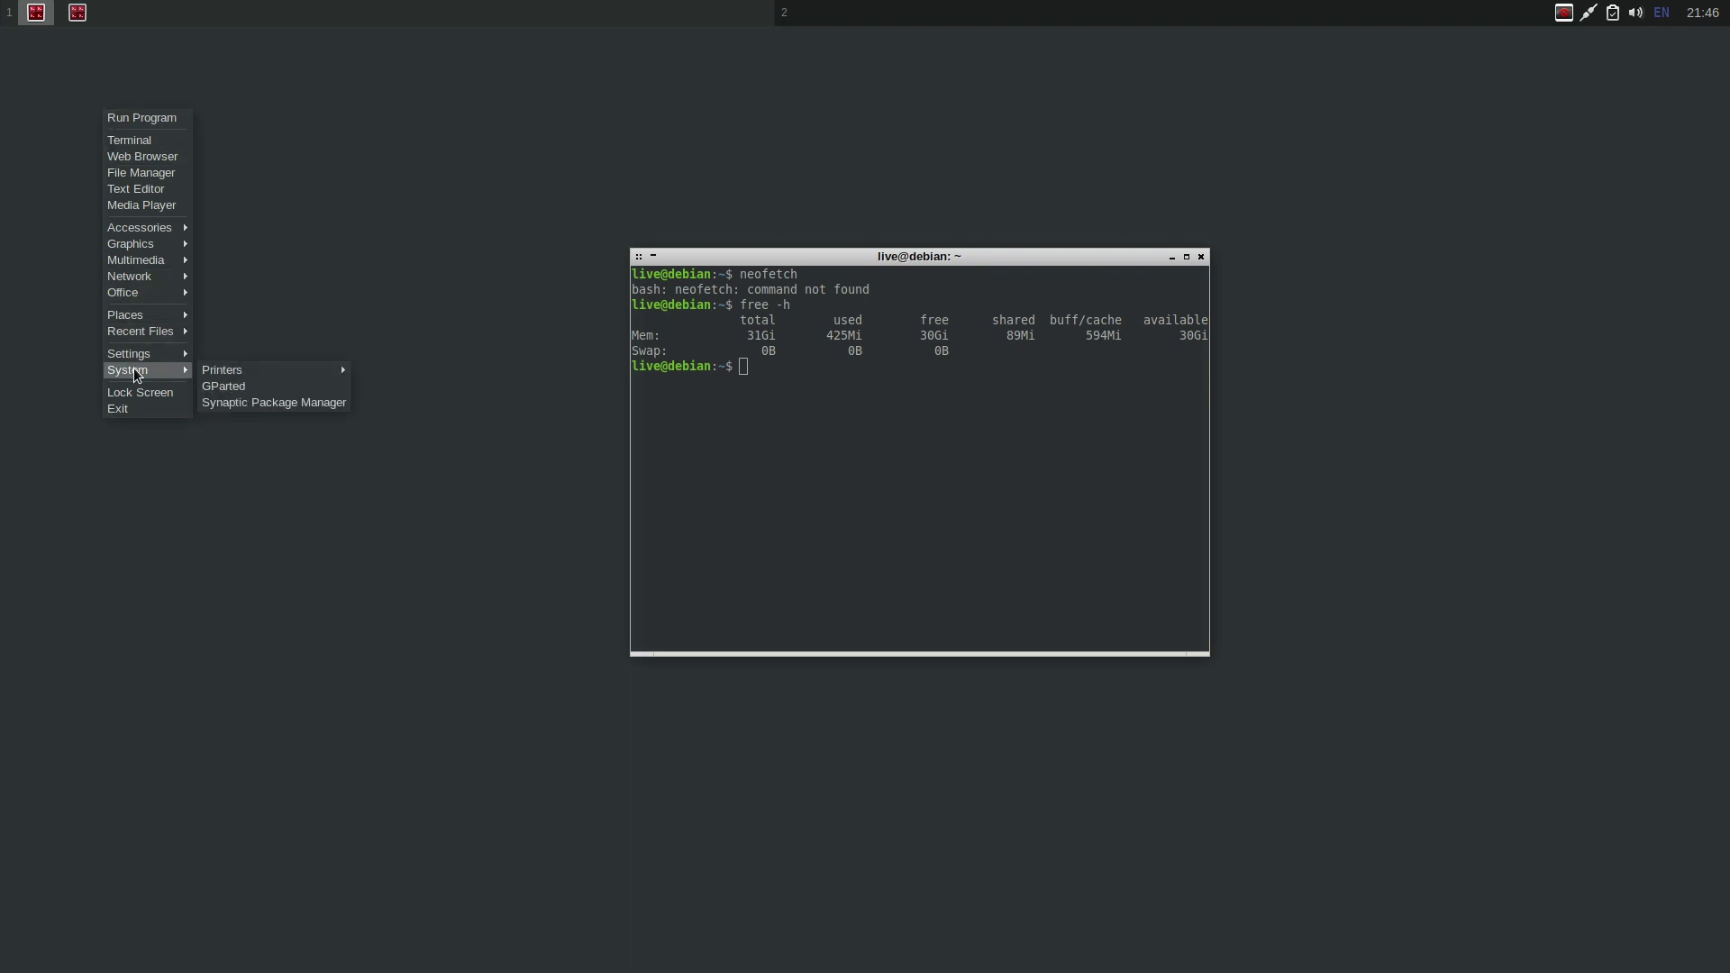
{"action": "mouse_move", "coordinate": [146, 224]}
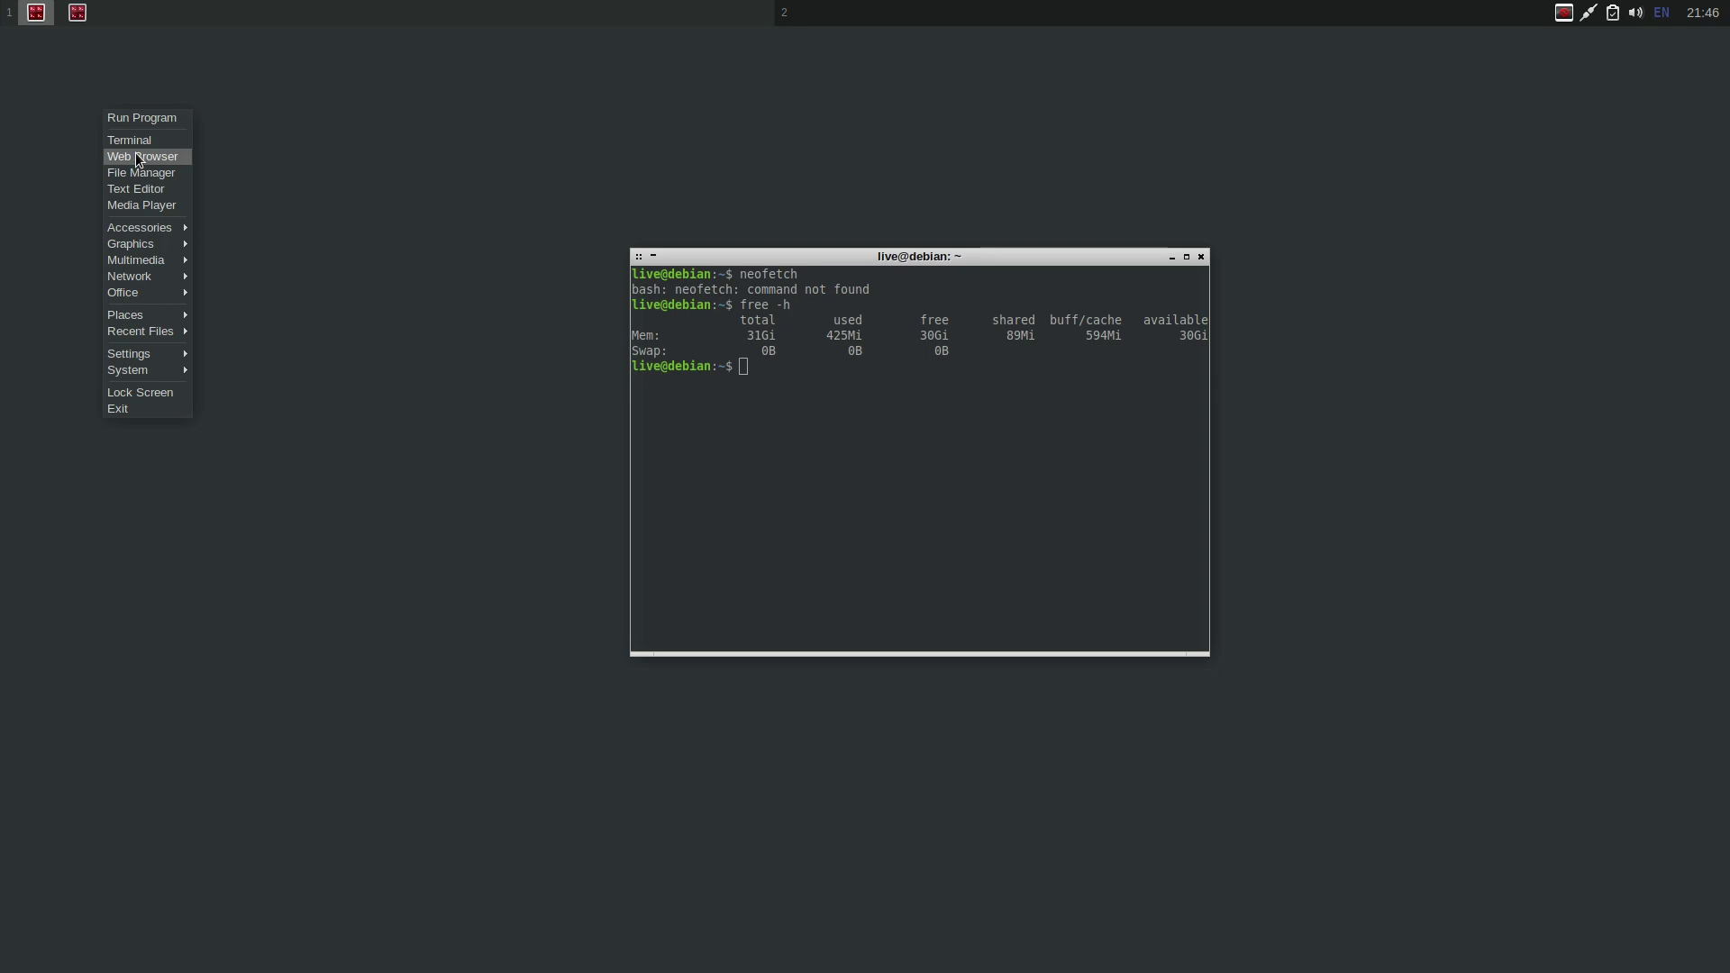
{"action": "left_click", "coordinate": [1203, 261]}
{"action": "right_click", "coordinate": [194, 256]}
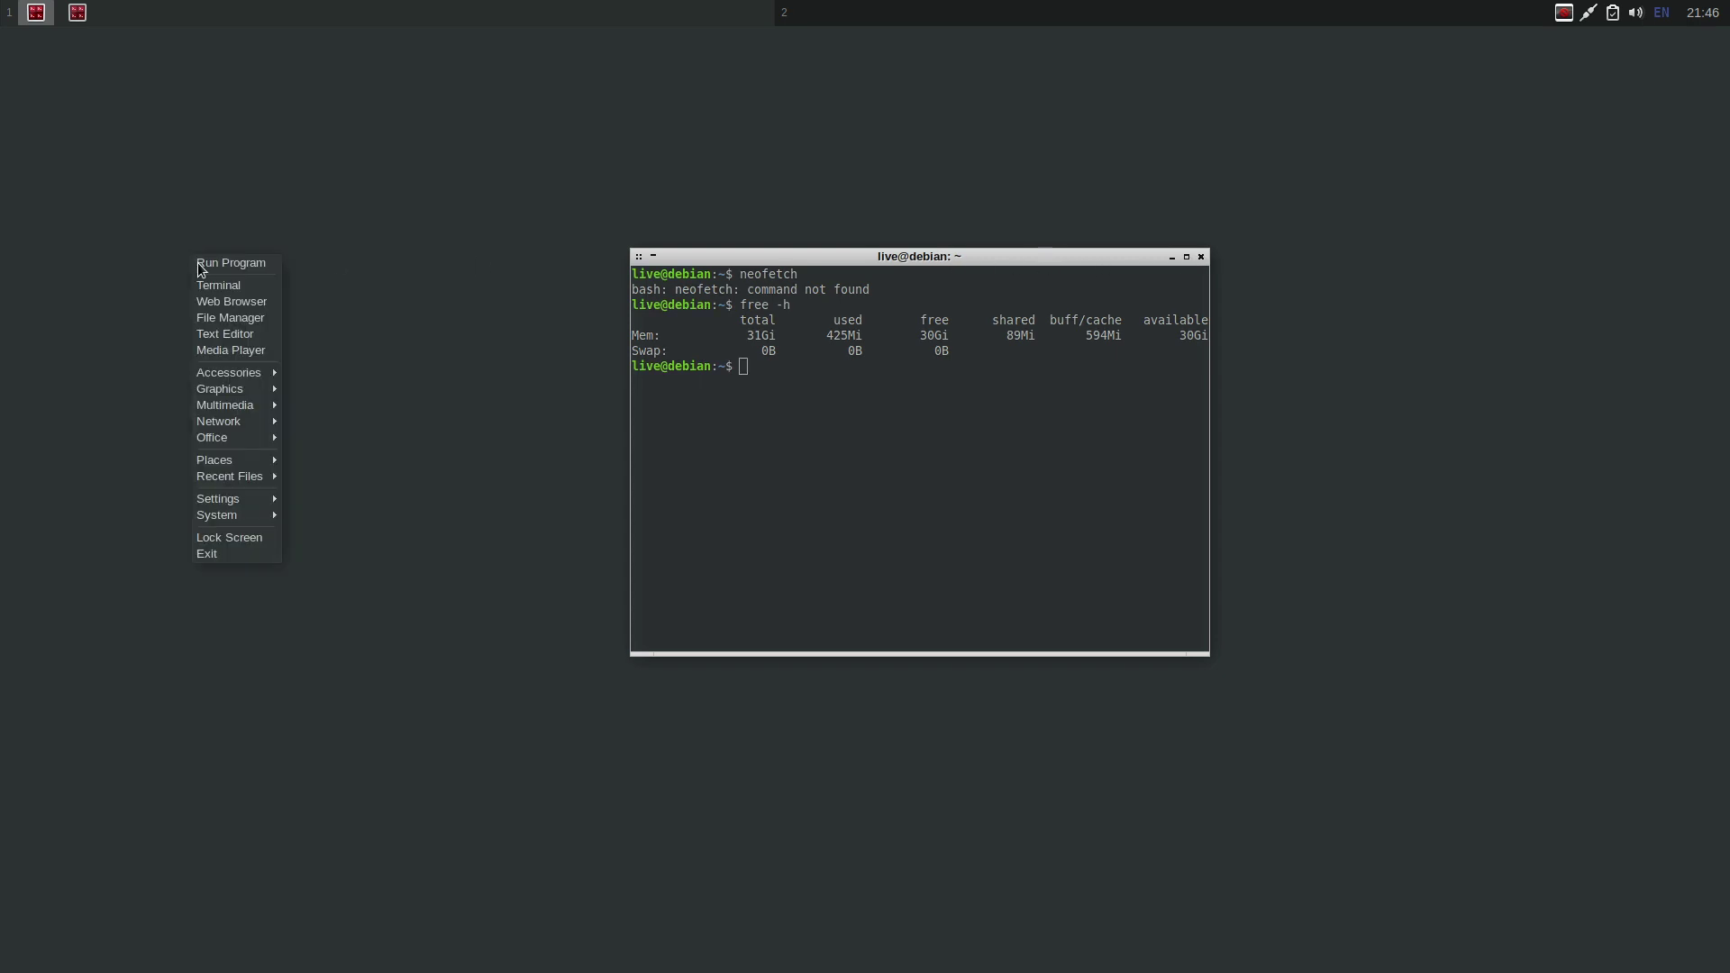
{"action": "left_click", "coordinate": [221, 302]}
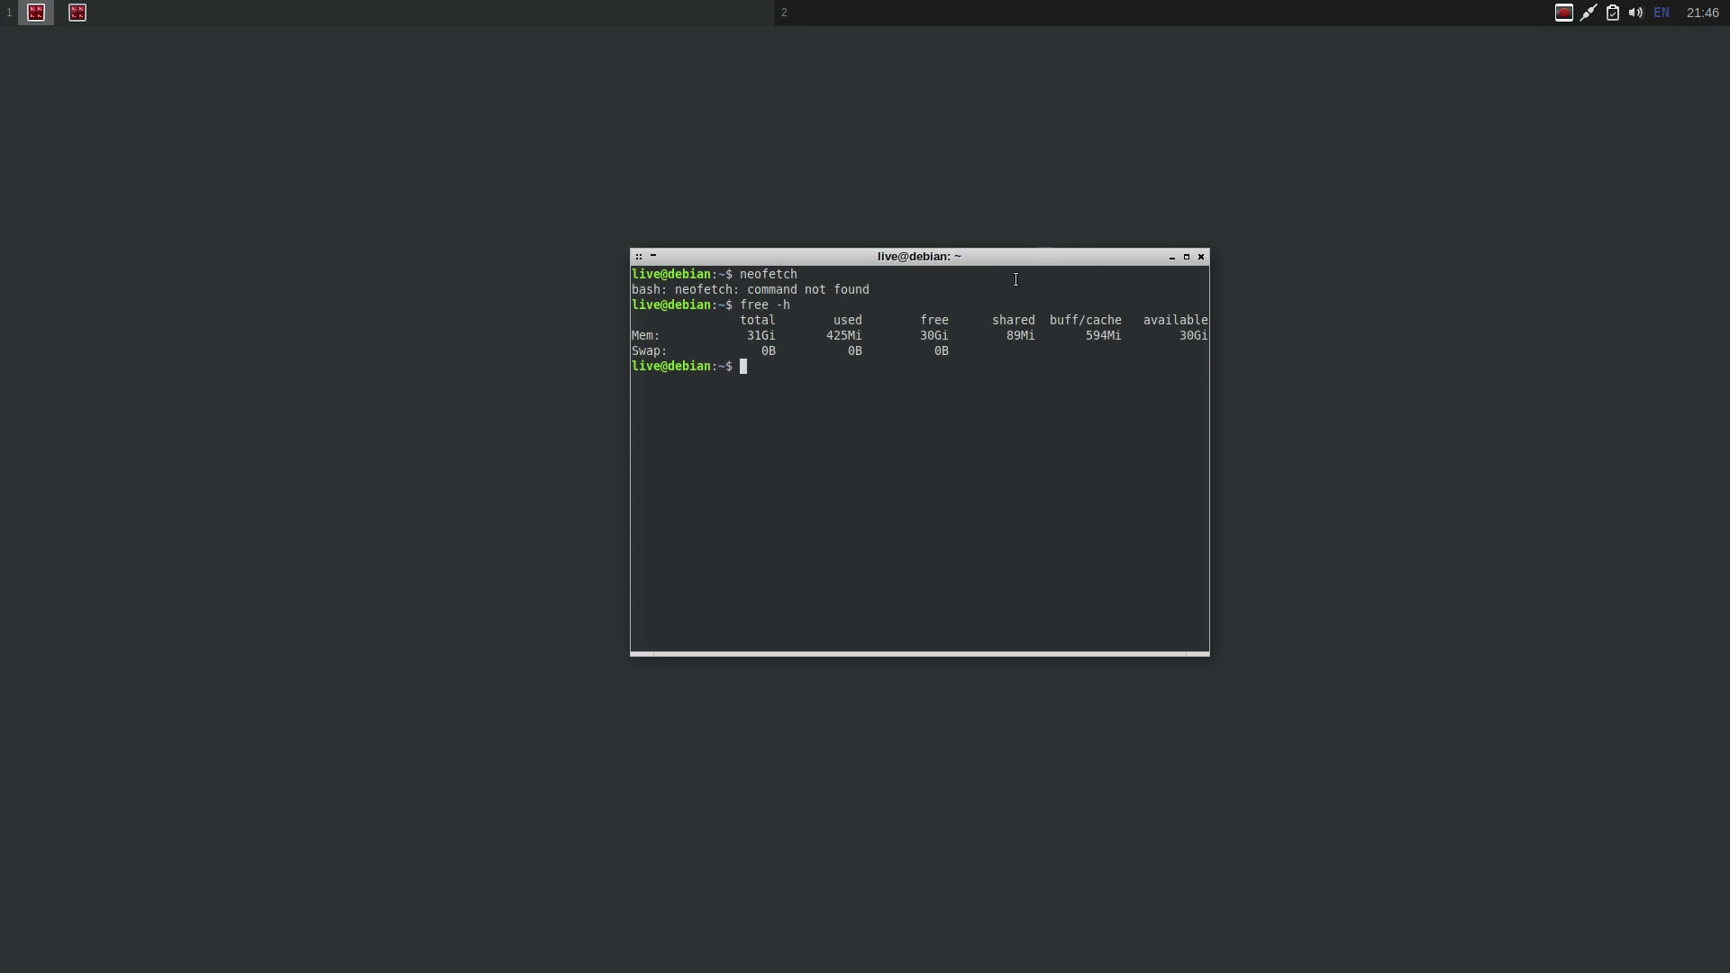
Close the terminal and quit Firefox with all its tabs
{"action": "left_click", "coordinate": [1200, 257]}
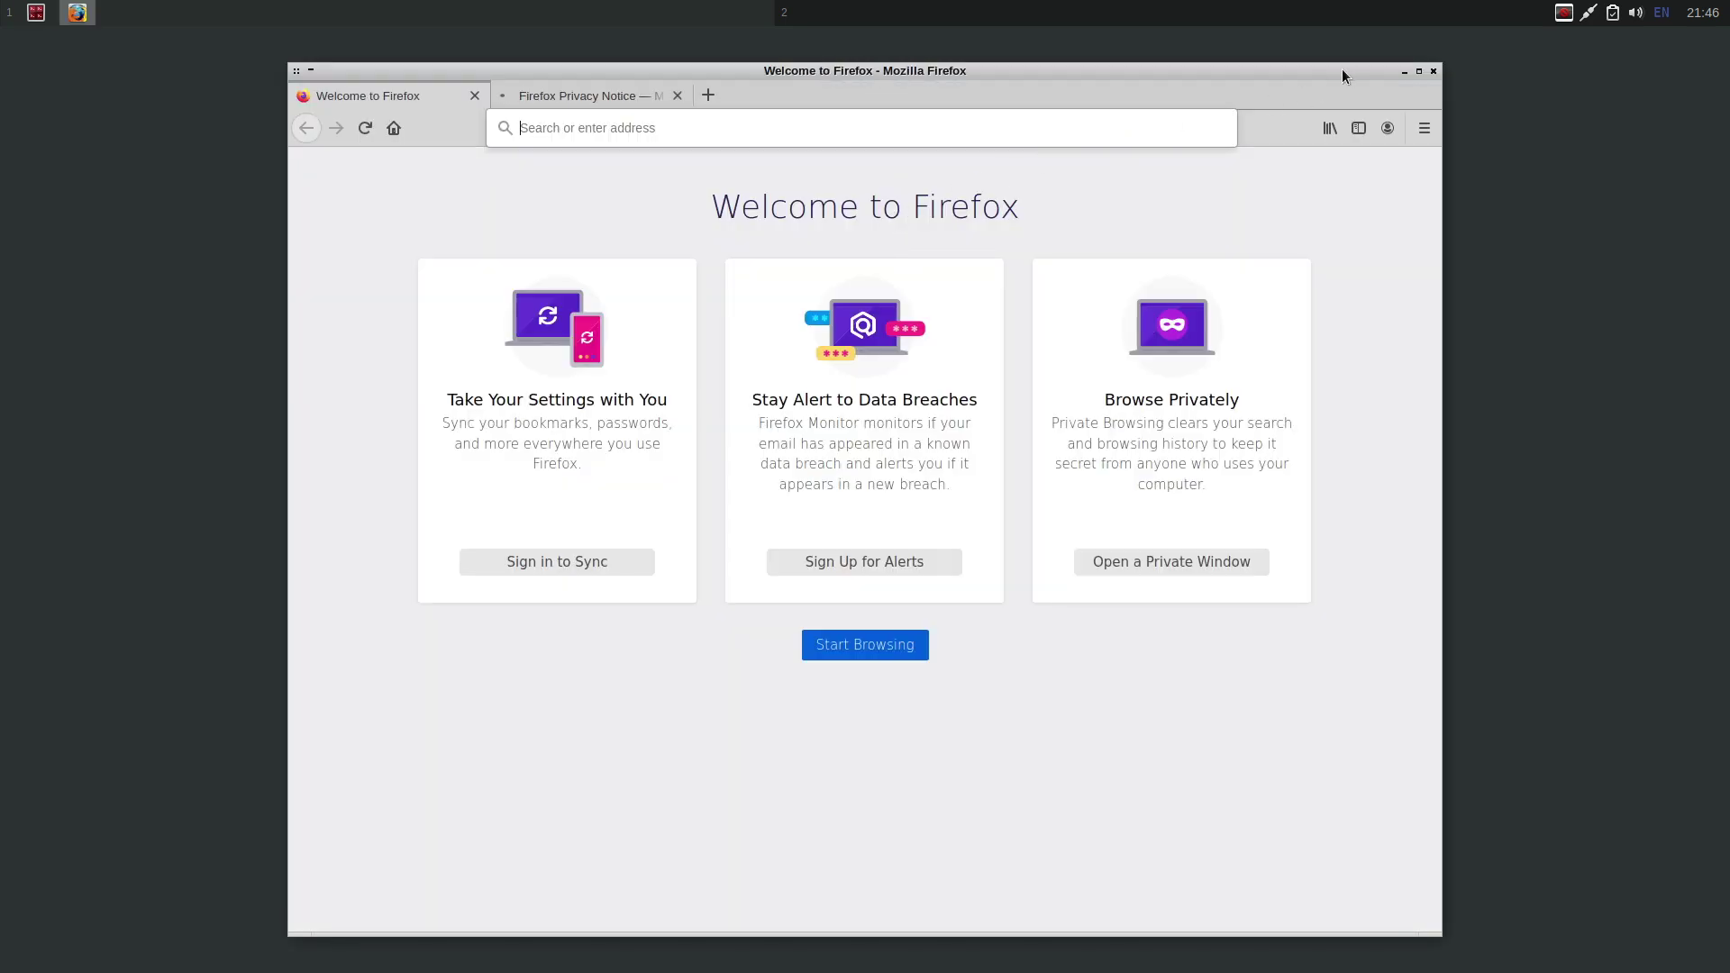
{"action": "left_click", "coordinate": [1431, 72]}
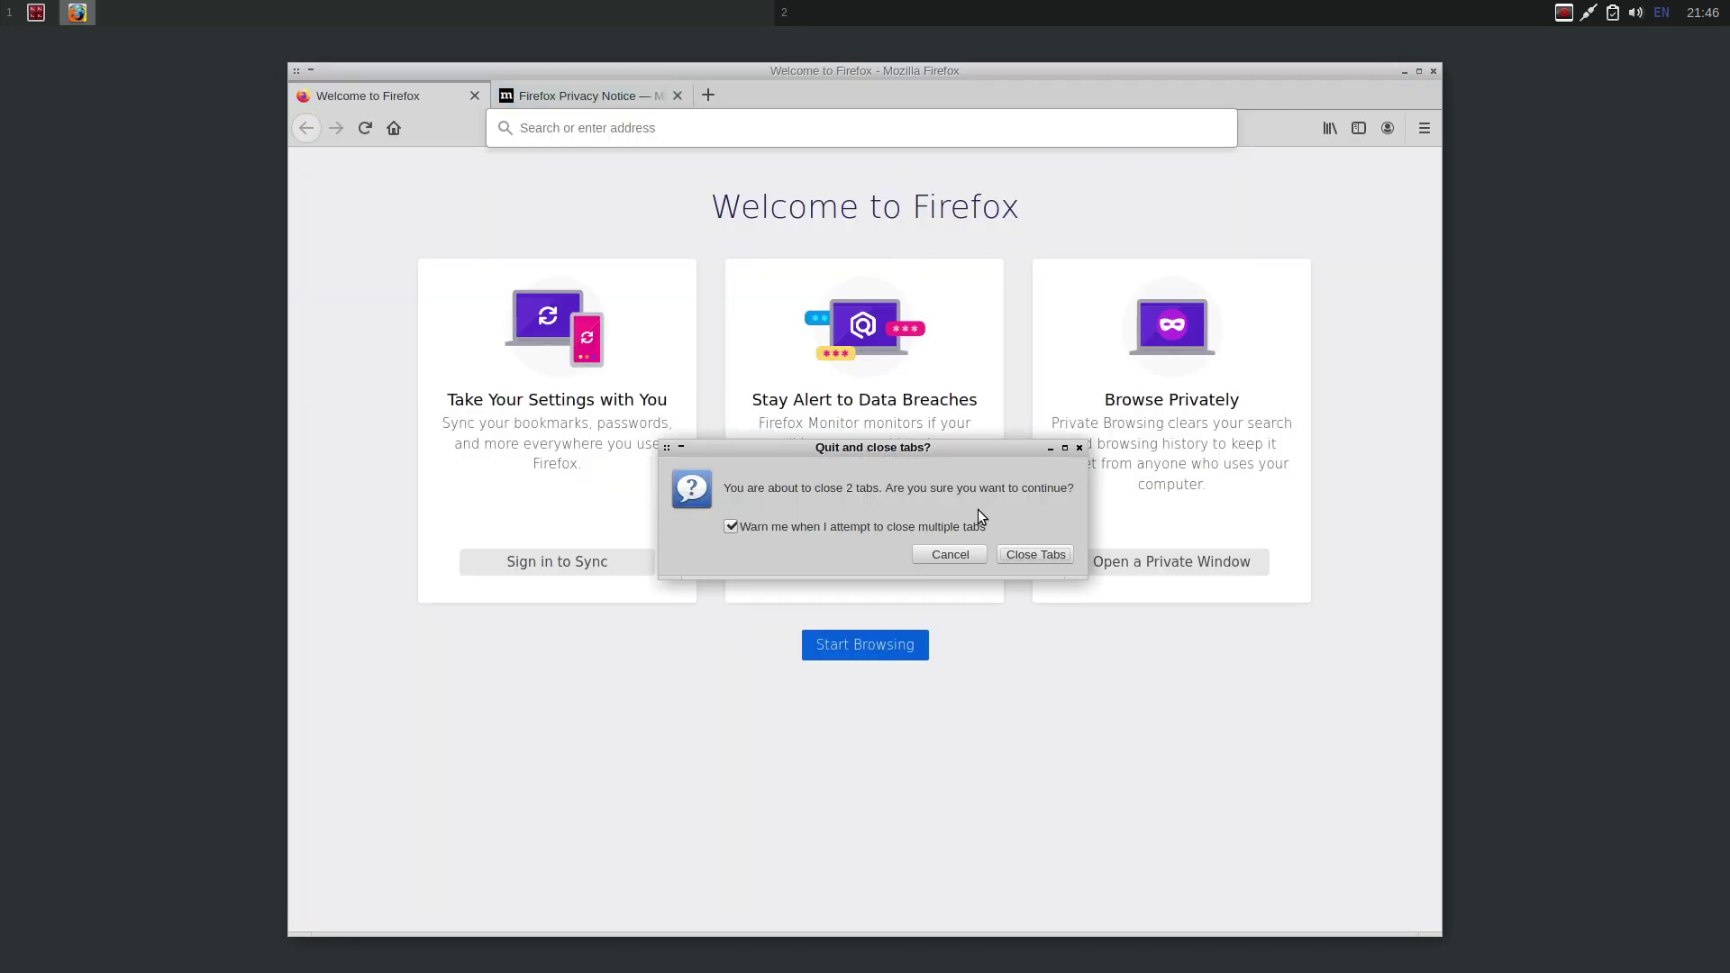
{"action": "left_click", "coordinate": [1030, 551]}
Launch the Geany text editor from the desktop menu, then close it
{"action": "right_click", "coordinate": [388, 321]}
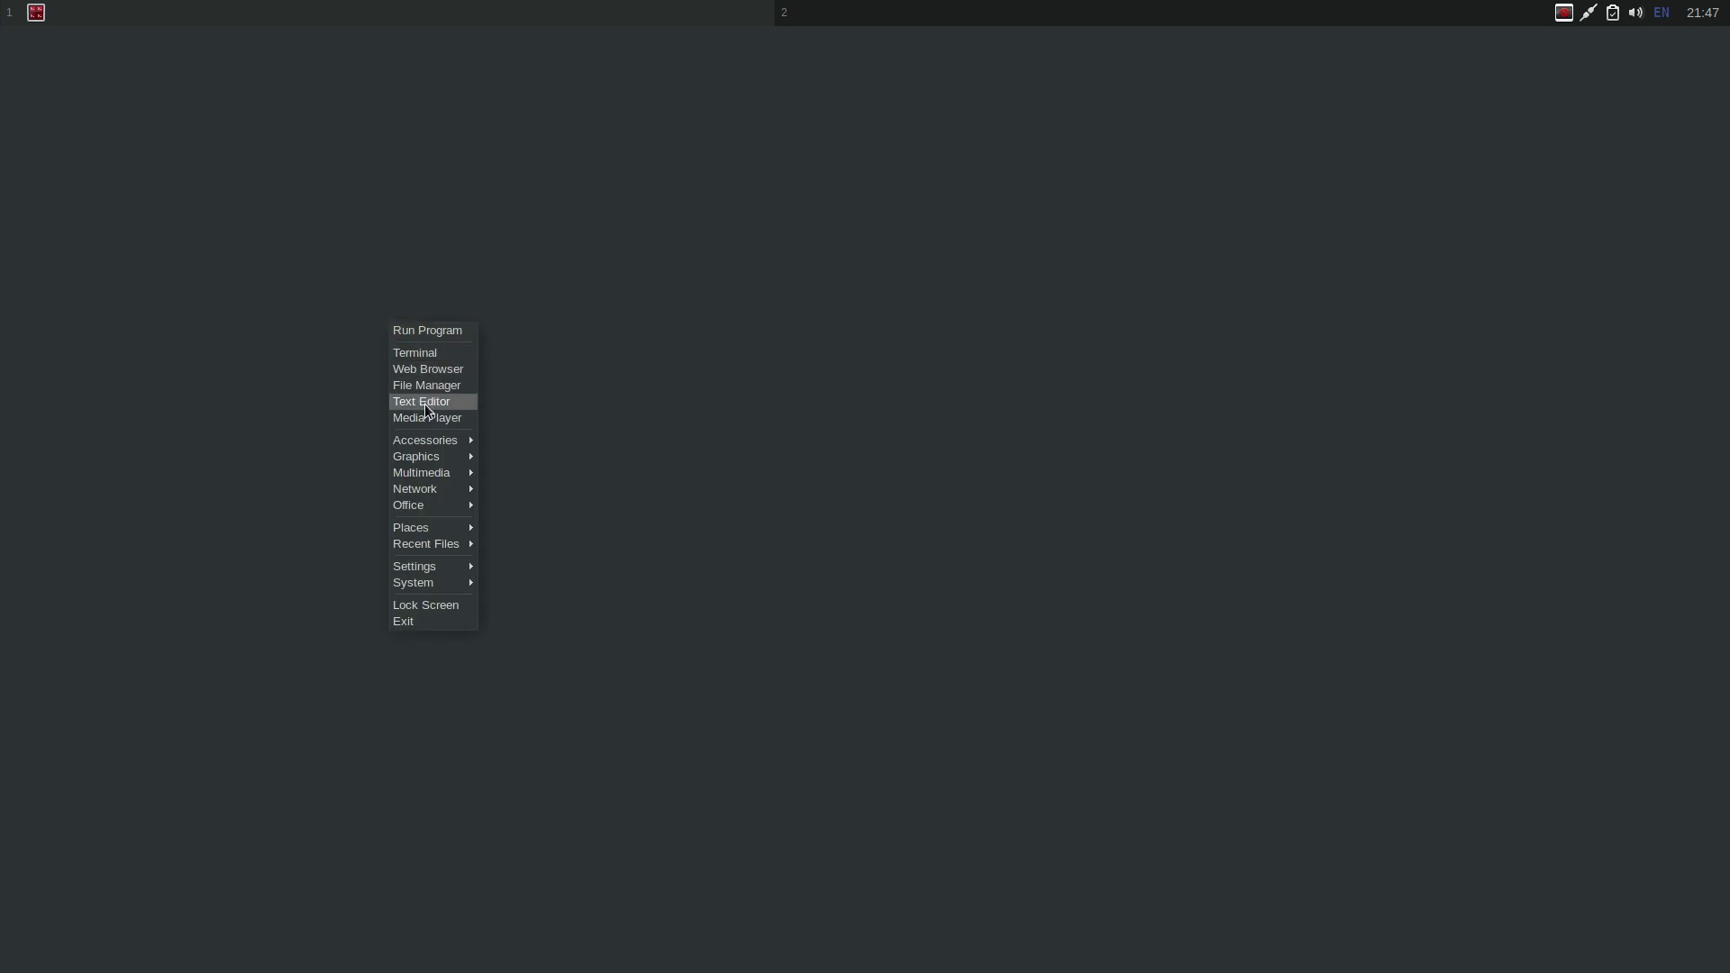
{"action": "left_click", "coordinate": [424, 403]}
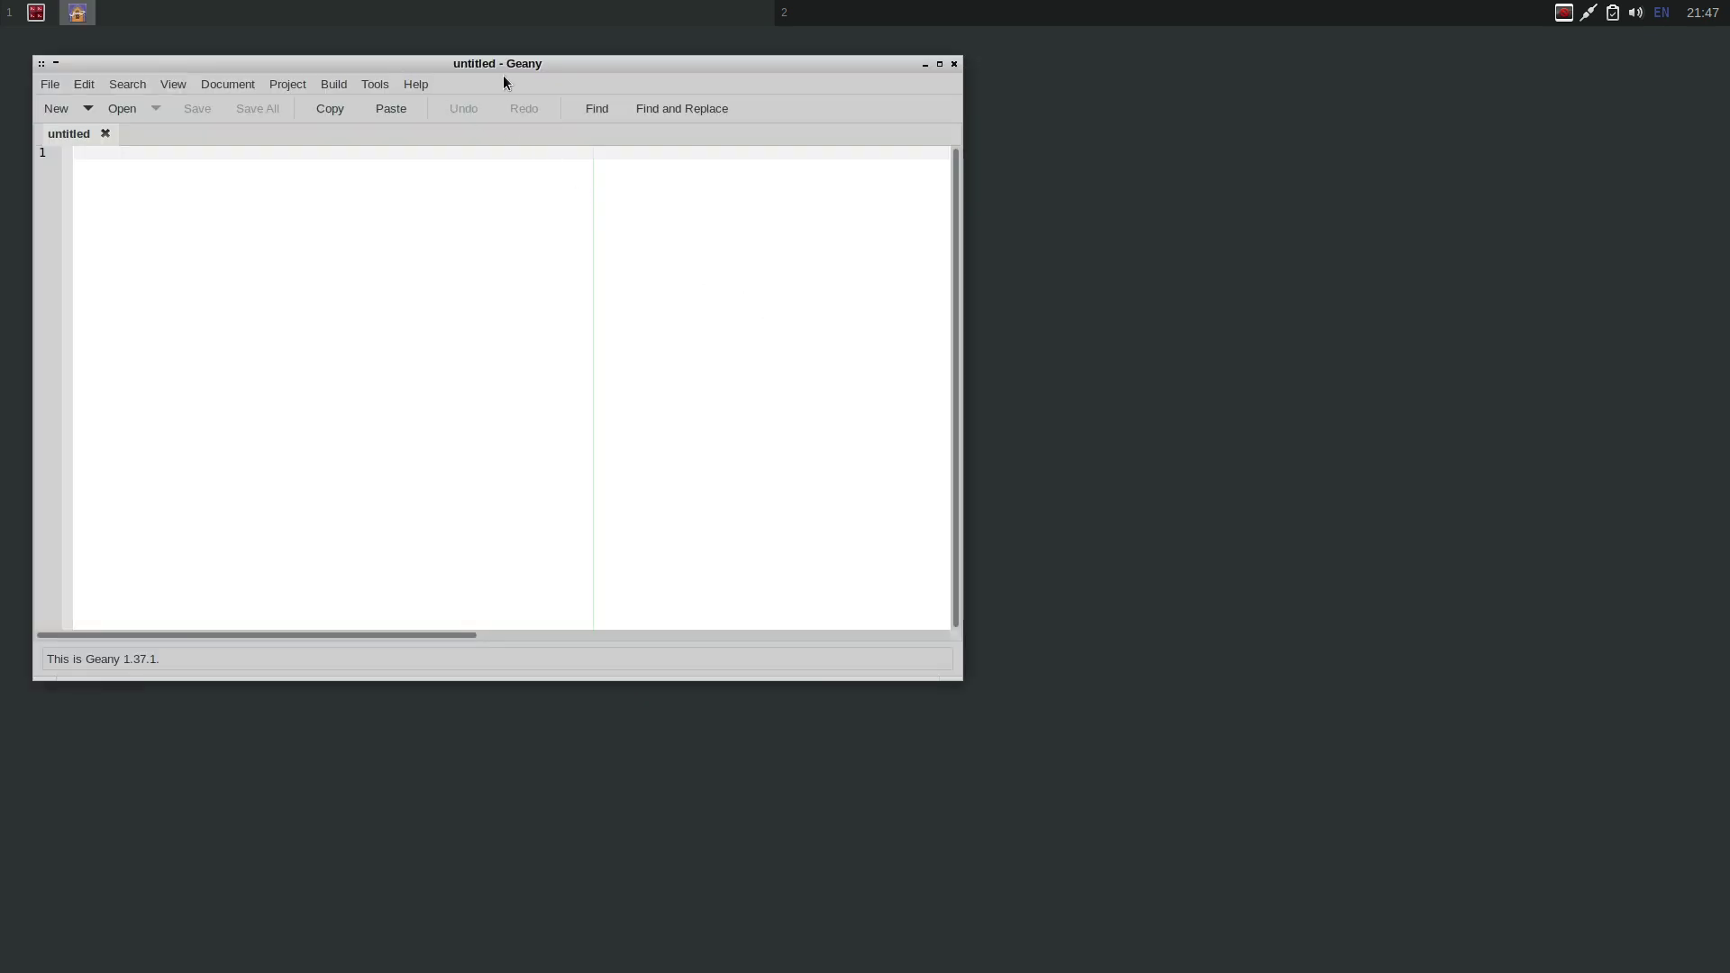
{"action": "left_click", "coordinate": [954, 64]}
Launch the file manager, view its Help > About box, then close it
{"action": "right_click", "coordinate": [782, 246]}
{"action": "left_click", "coordinate": [820, 310]}
{"action": "left_click", "coordinate": [752, 291]}
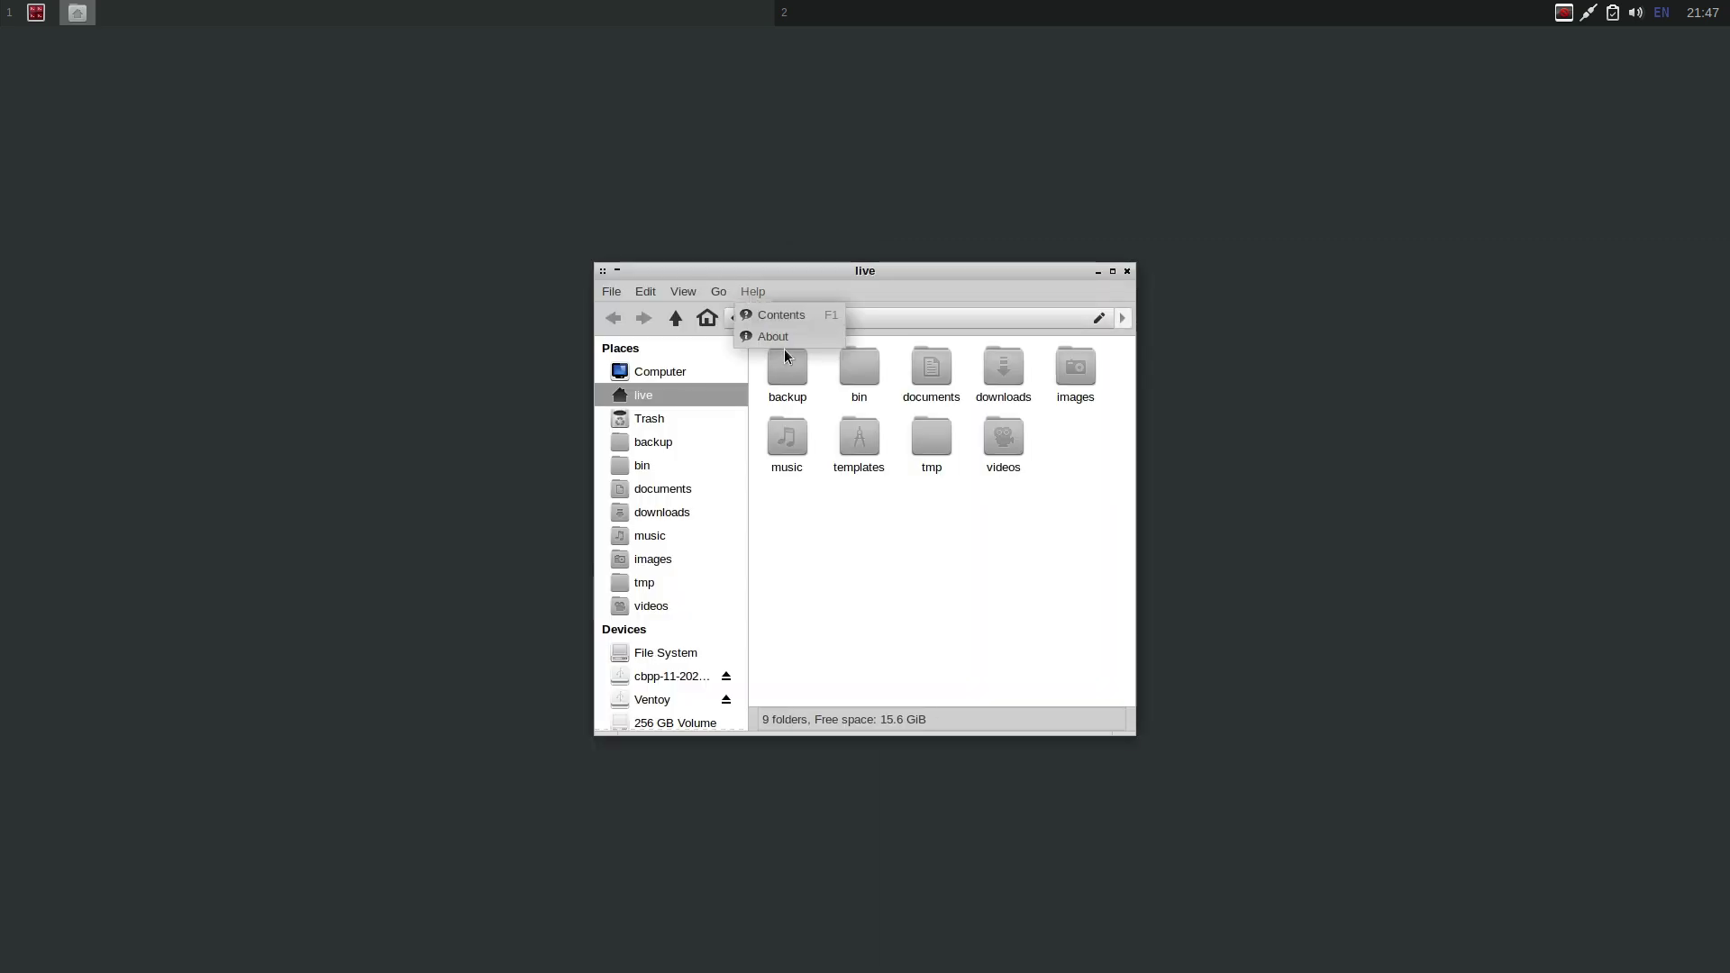
{"action": "left_click", "coordinate": [773, 343]}
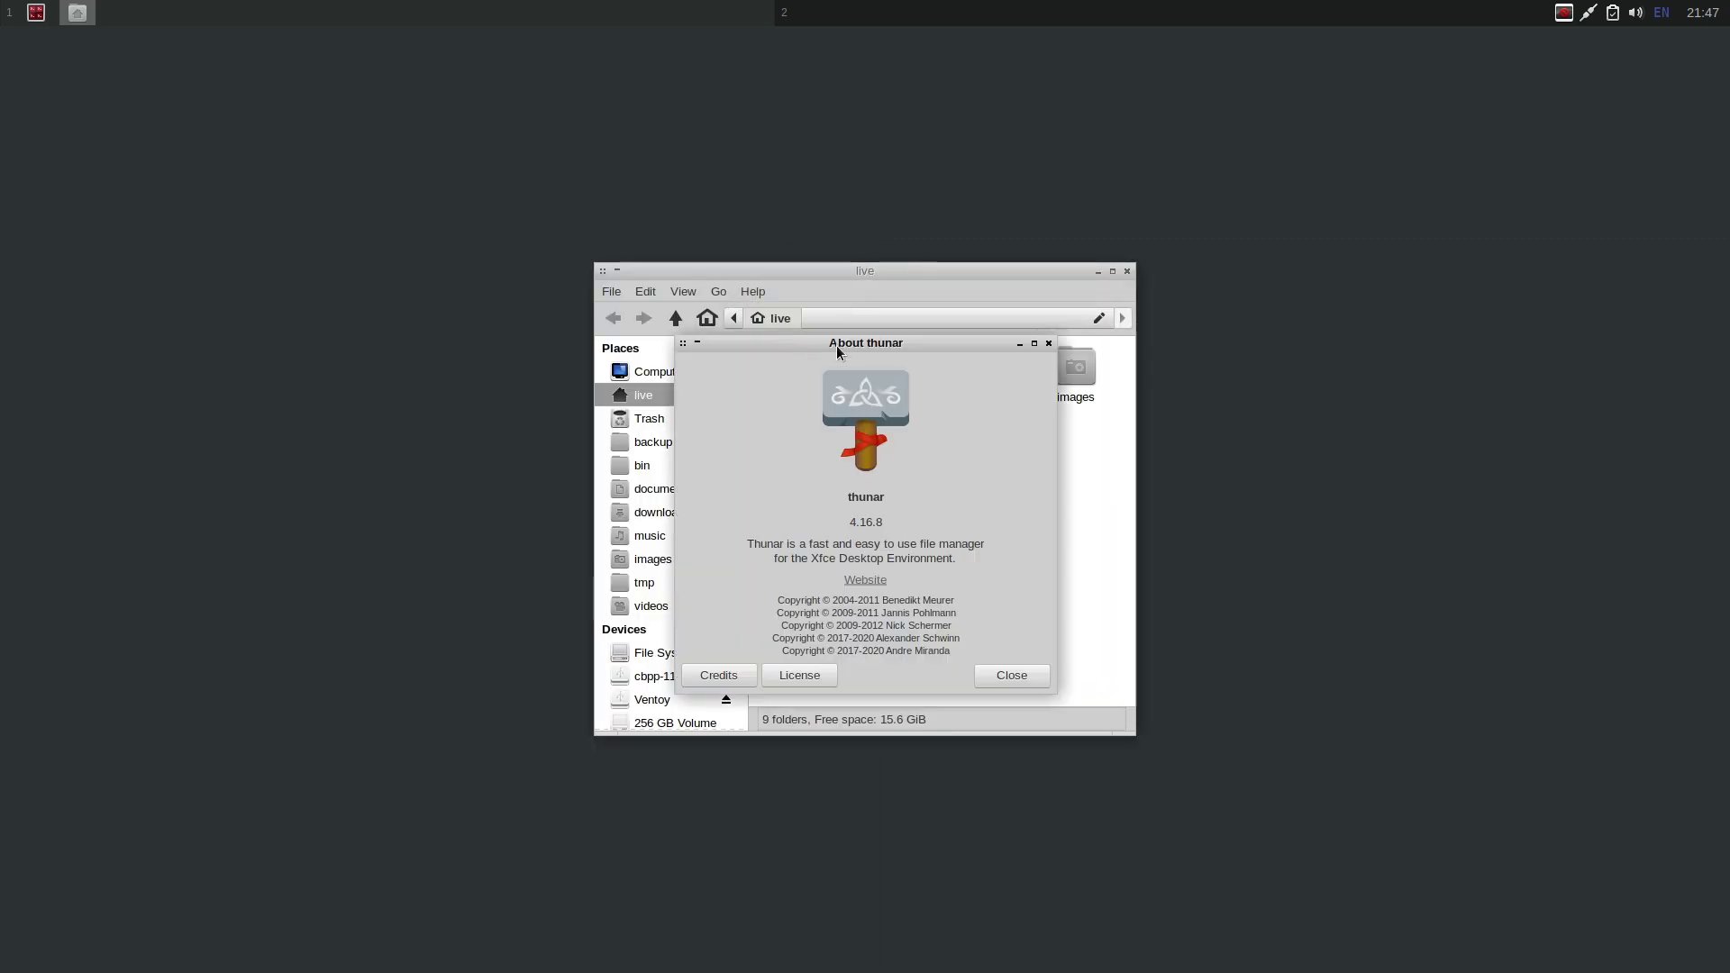
{"action": "left_click", "coordinate": [1019, 679]}
{"action": "left_click", "coordinate": [1127, 271]}
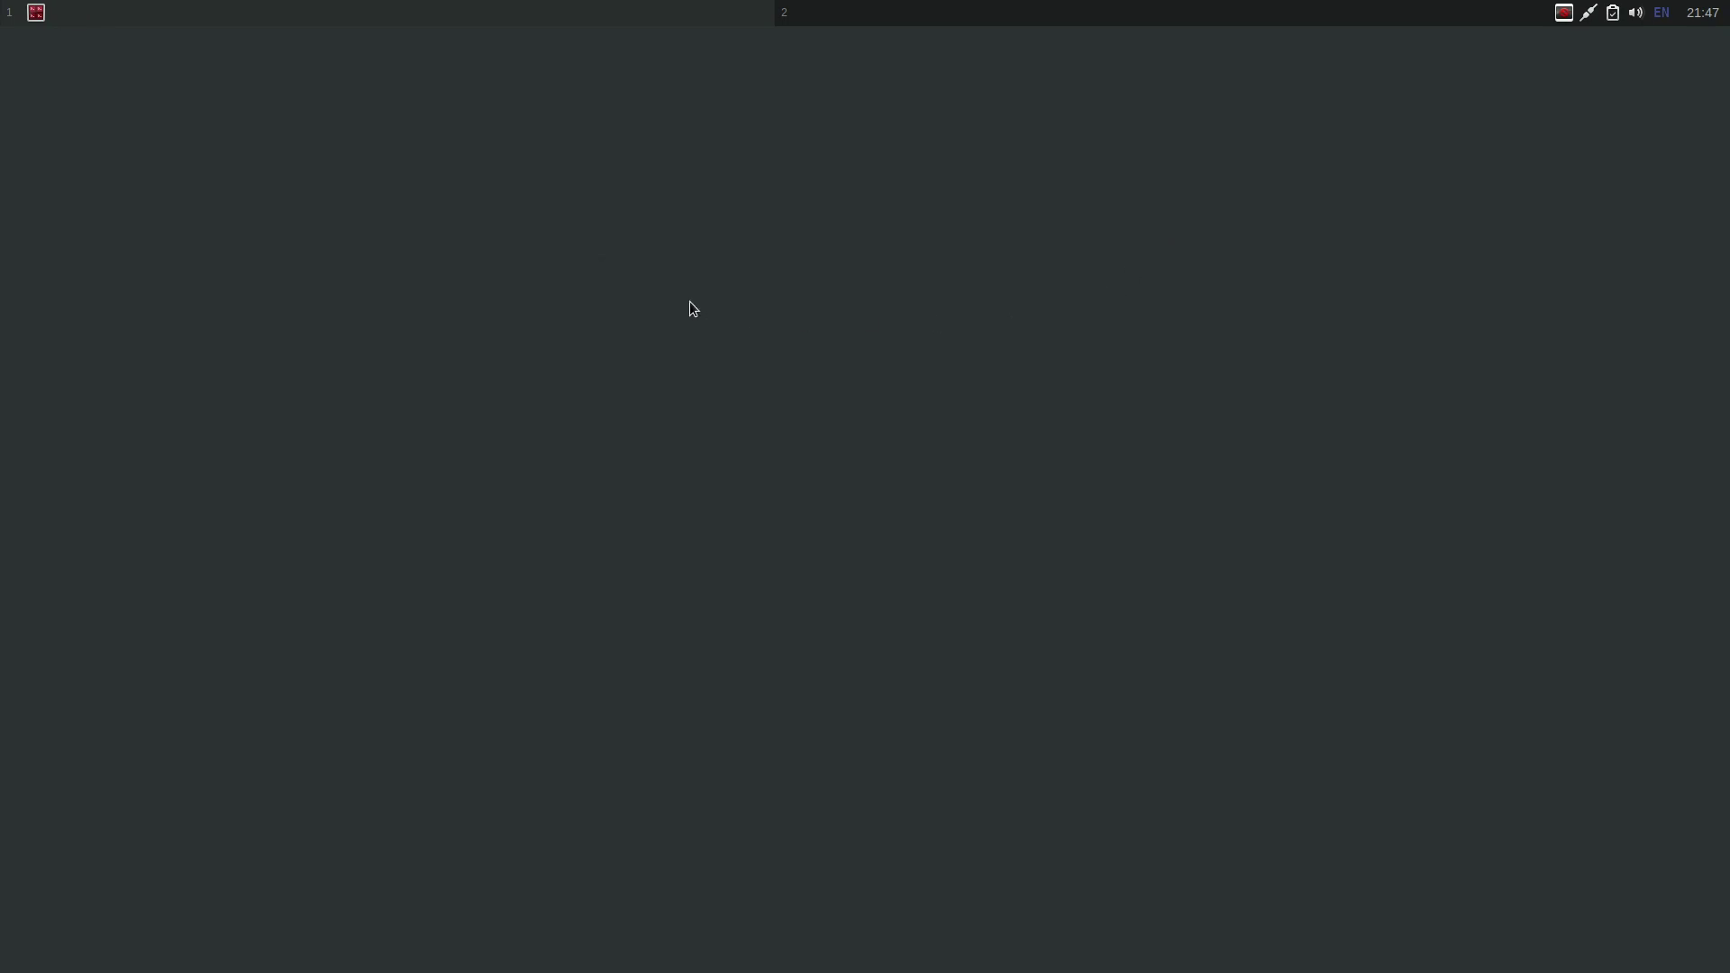
Exit the CrunchBang++ live session from the desktop menu, rebooting back to Ventoy
{"action": "right_click", "coordinate": [689, 301]}
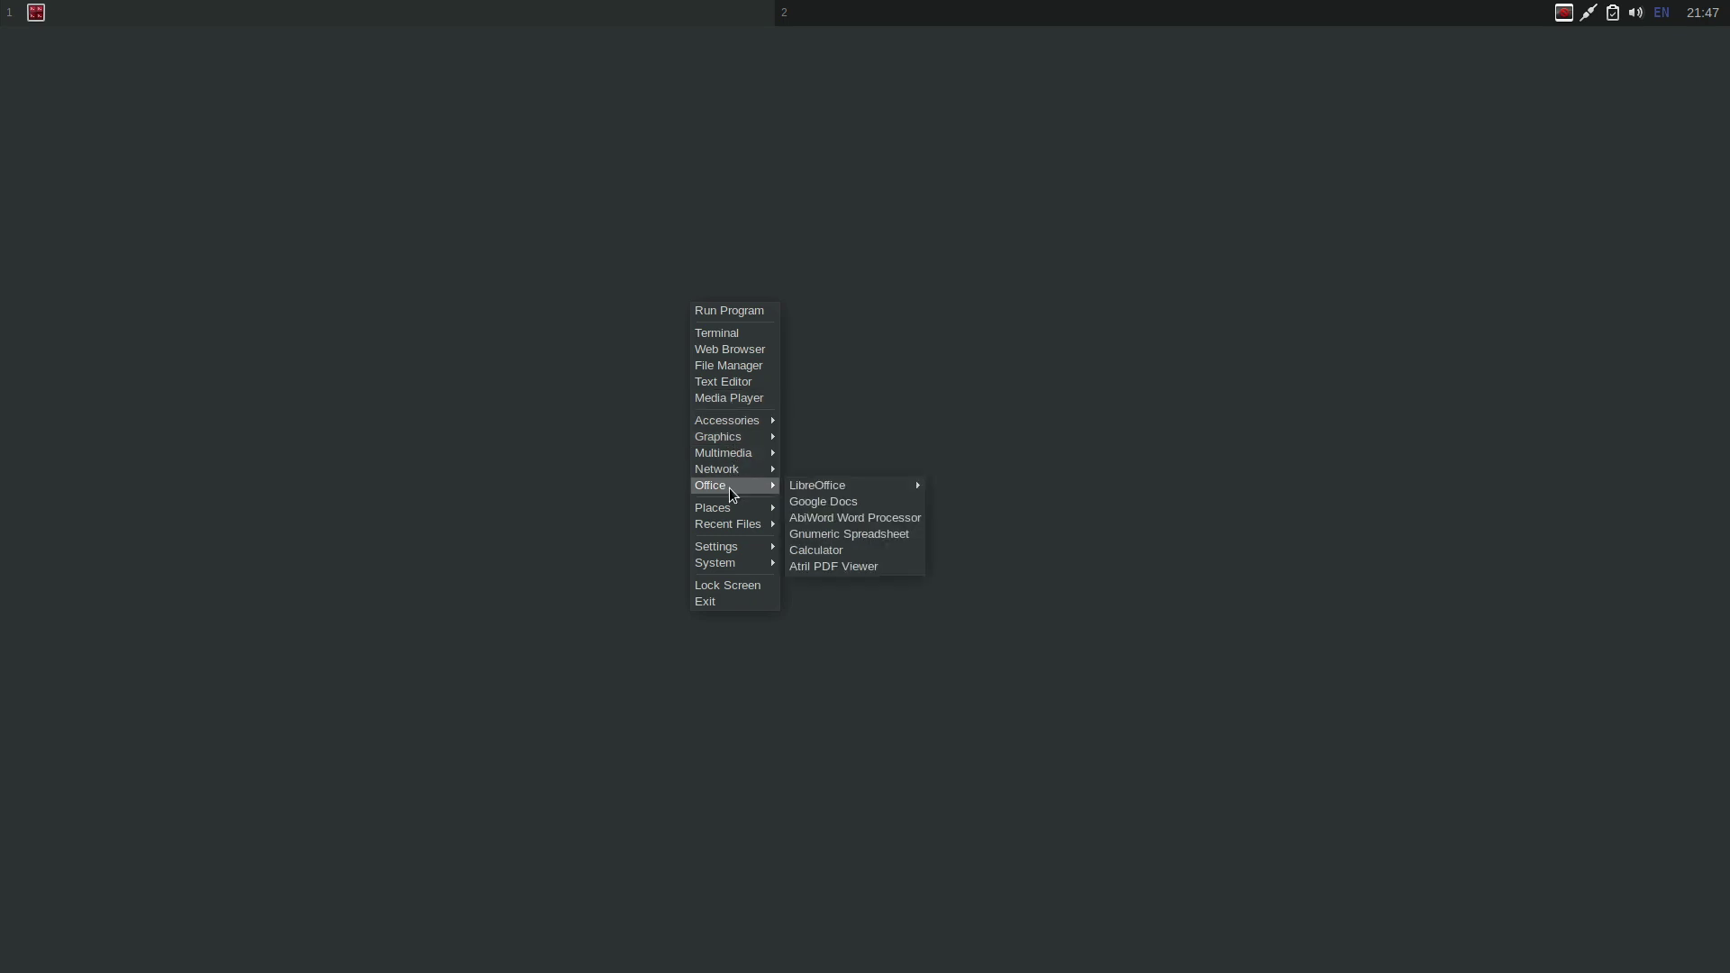
{"action": "mouse_move", "coordinate": [736, 529]}
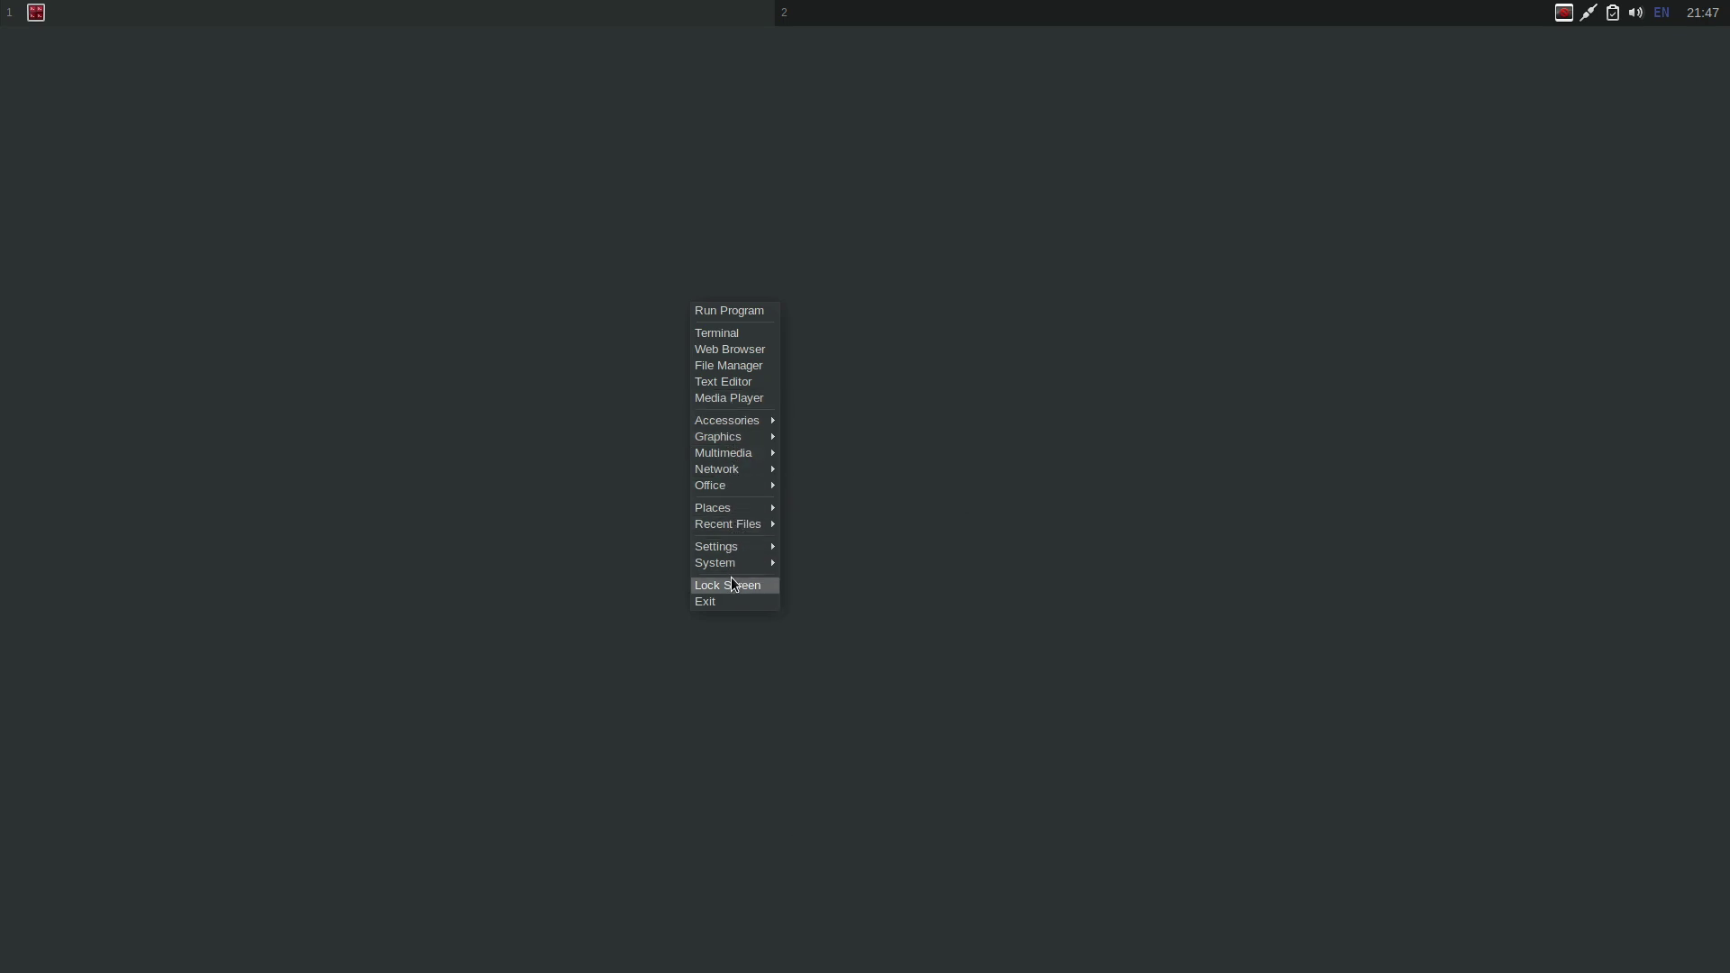
{"action": "left_click", "coordinate": [1148, 486]}
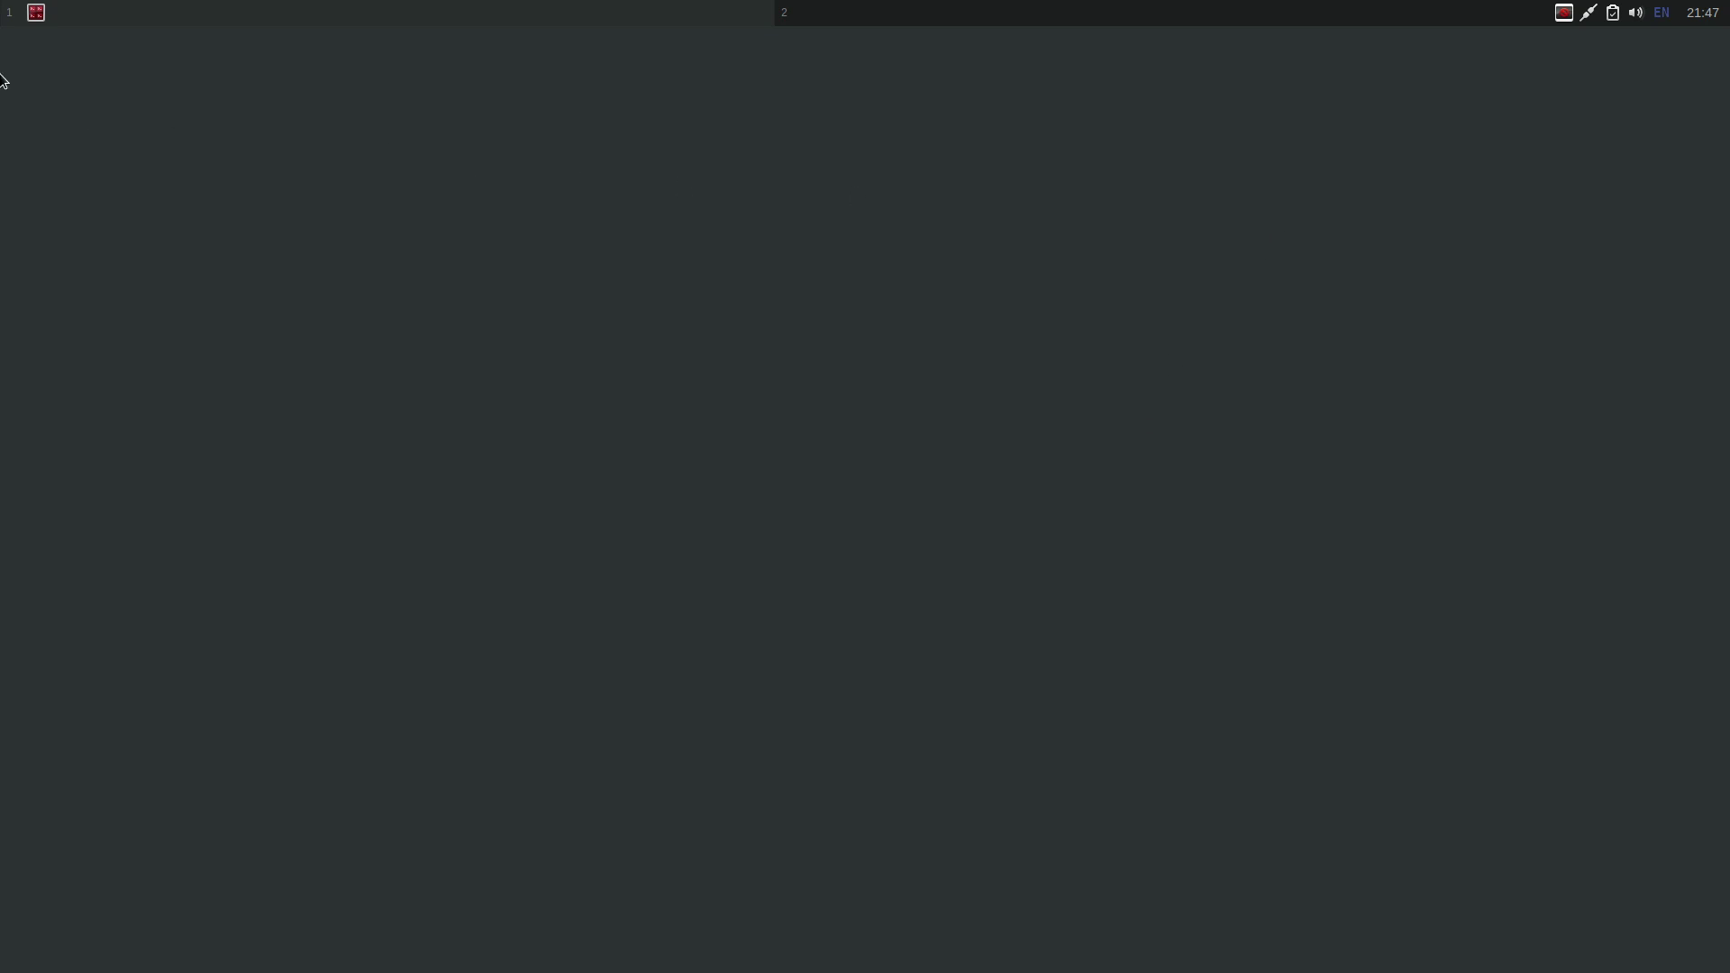
{"action": "right_click", "coordinate": [558, 188]}
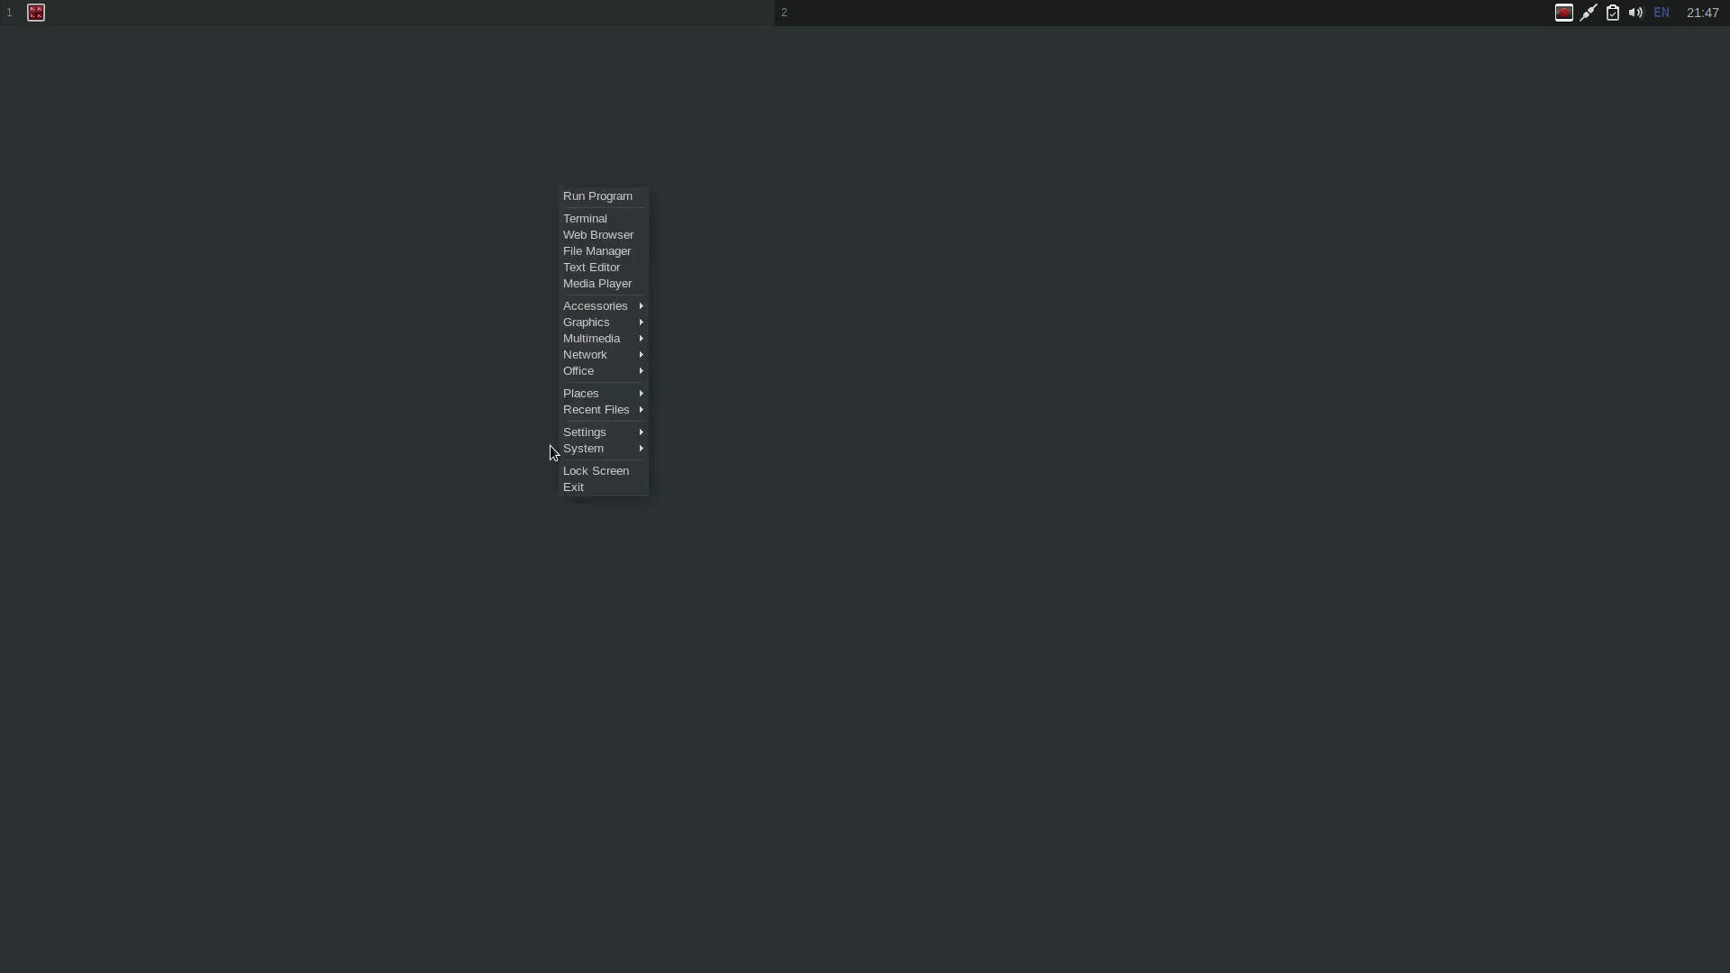
{"action": "left_click", "coordinate": [574, 499]}
{"action": "right_click", "coordinate": [552, 367]}
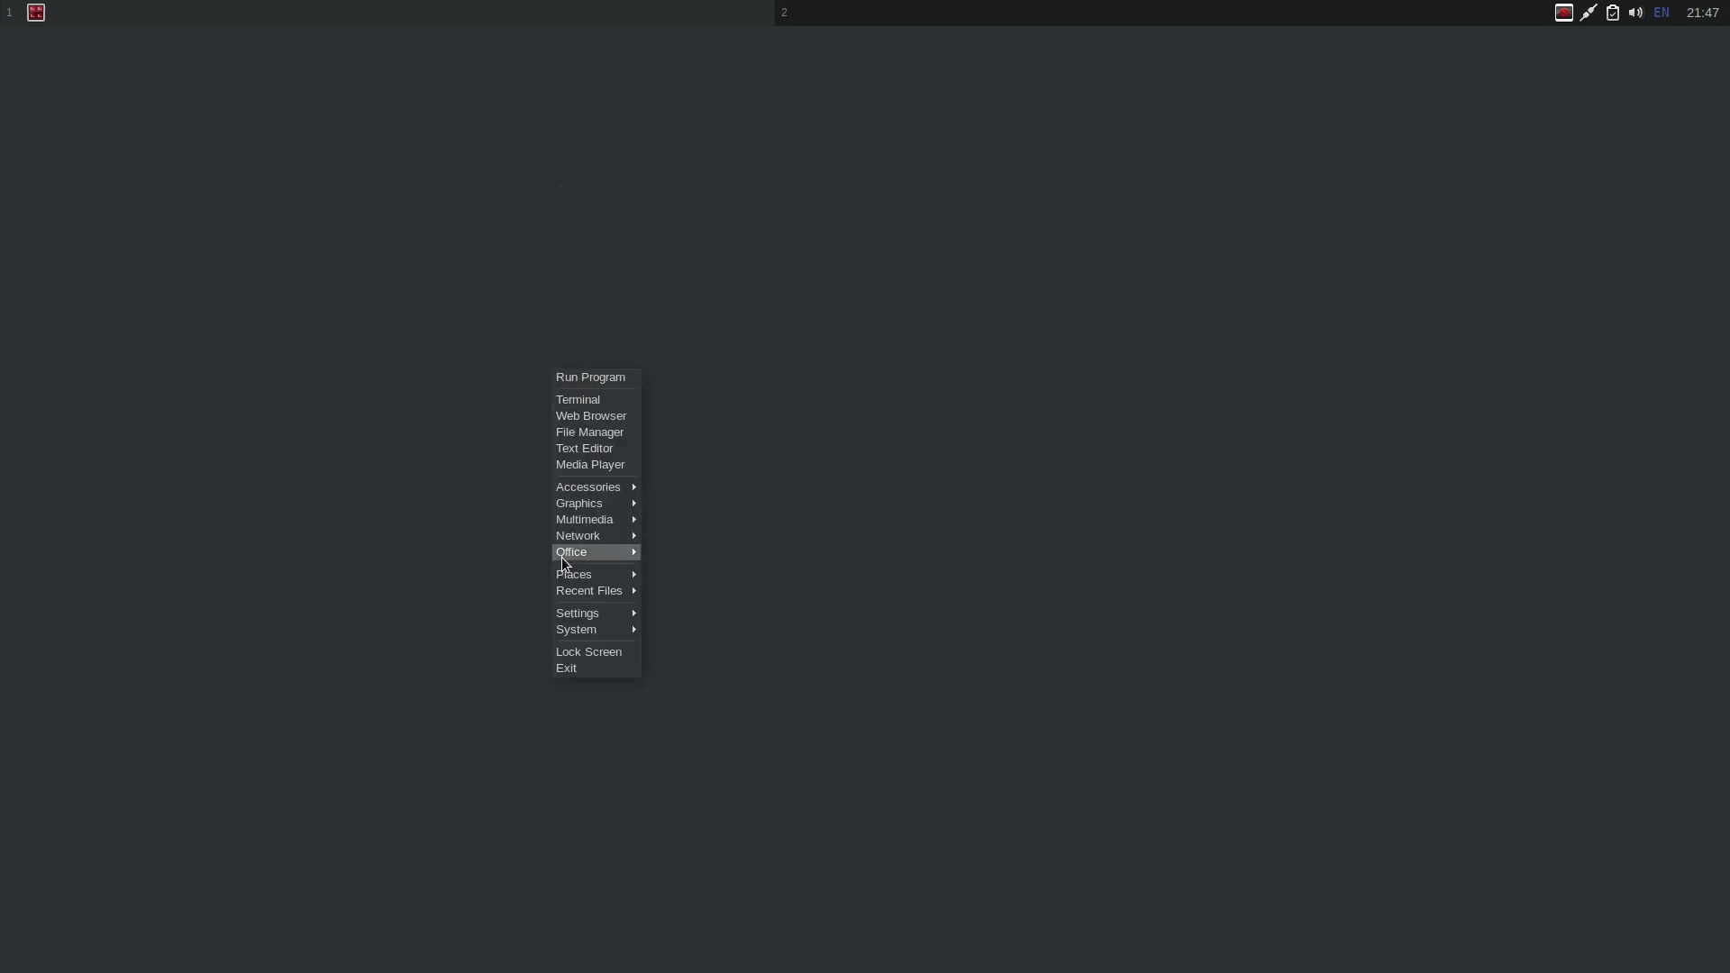
{"action": "left_click", "coordinate": [575, 667]}
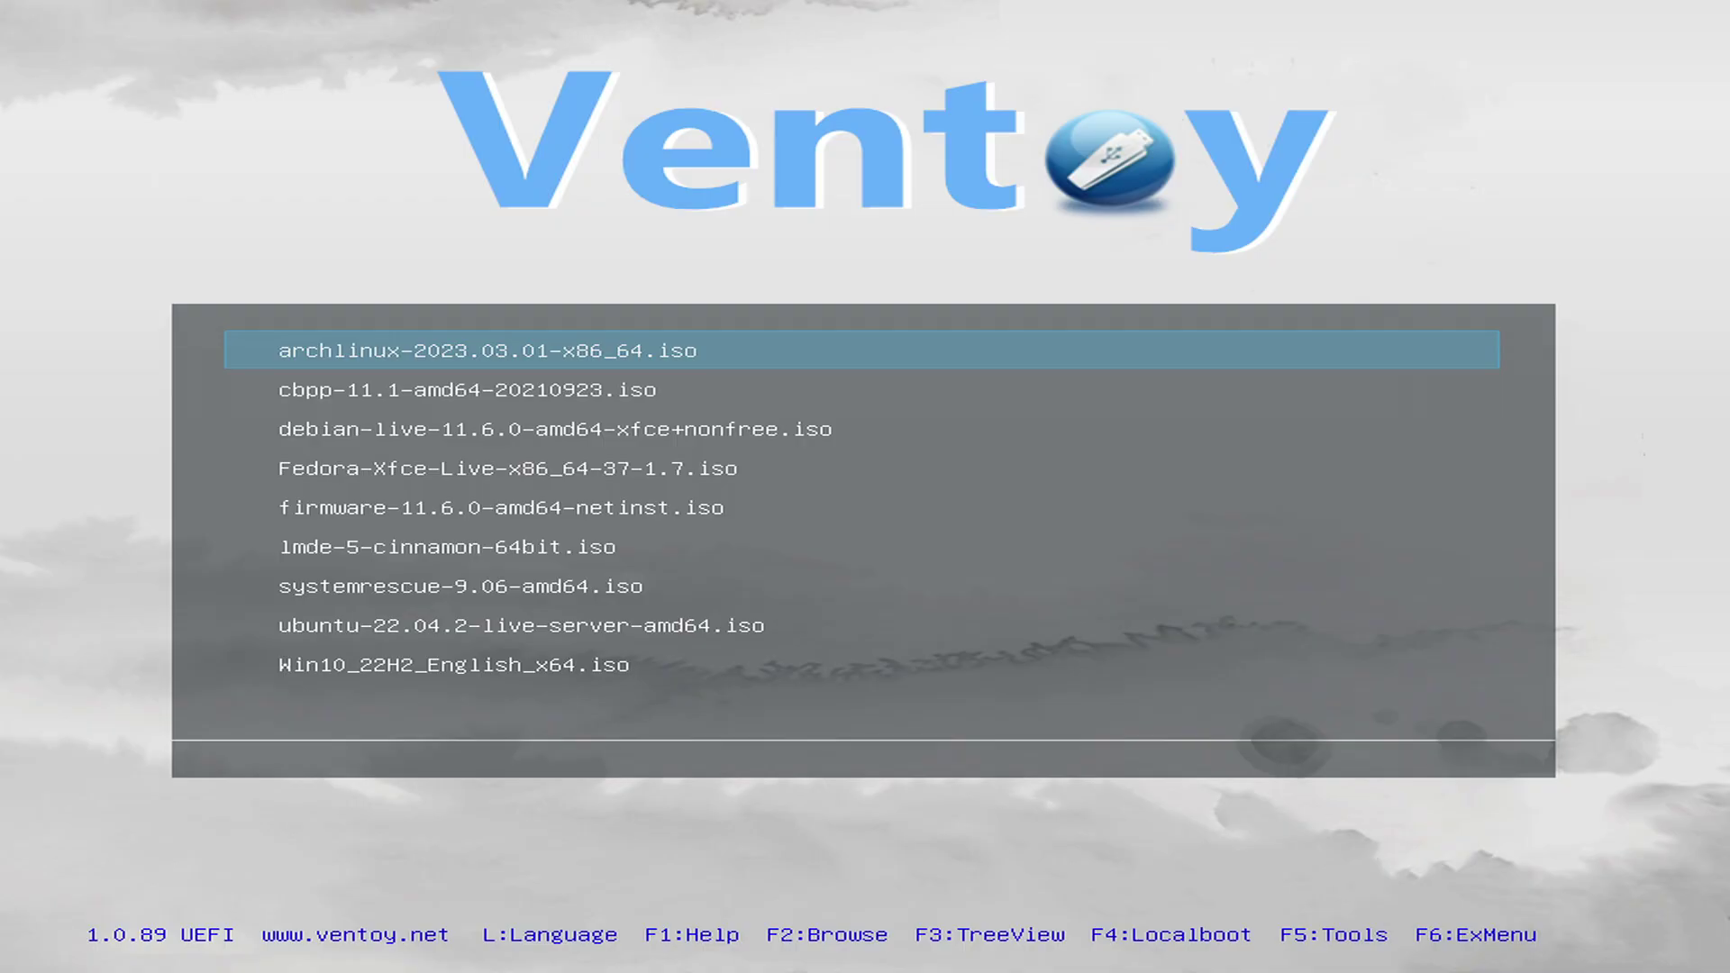
Browse the Ventoy ISO list to systemrescue-9.06-amd64.iso and boot it to its GRUB menu
{"action": "key", "text": "Down"}
{"action": "key", "text": "Down"}
{"action": "key", "text": "Down"}
{"action": "key", "text": "Down"}
{"action": "key", "text": "Down"}
{"action": "key", "text": "Down"}
{"action": "key", "text": "Down"}
{"action": "key", "text": "Down"}
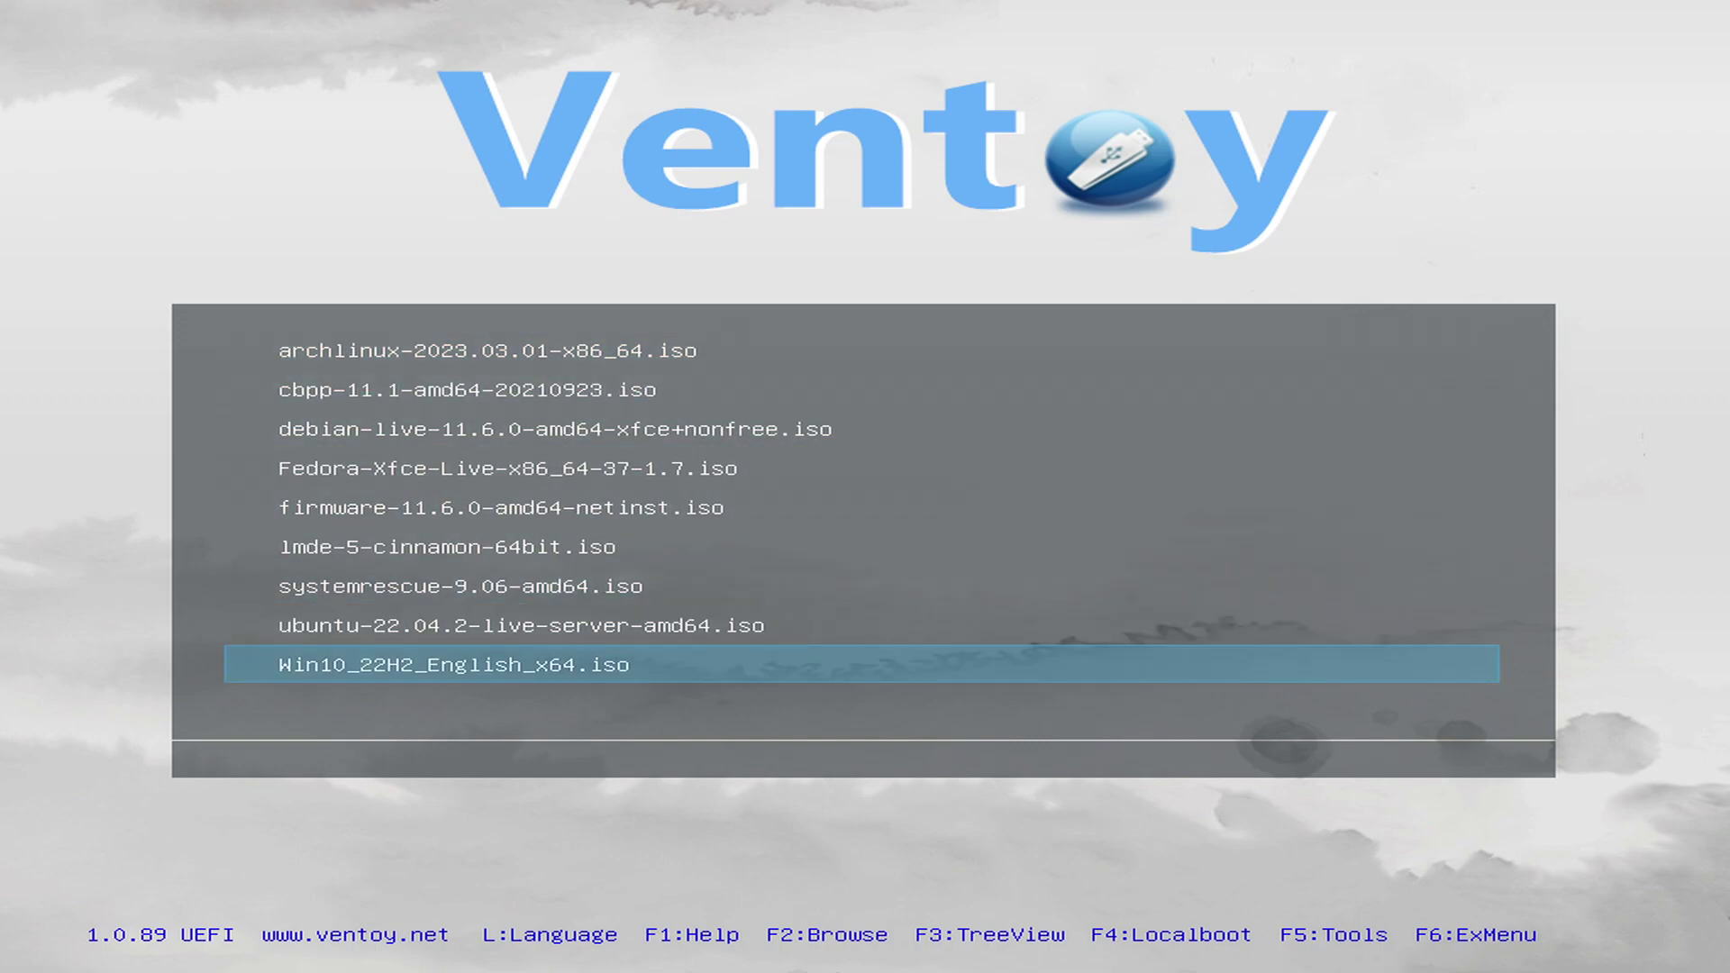
{"action": "key", "text": "Up"}
{"action": "key", "text": "Up"}
{"action": "key", "text": "Up"}
{"action": "key", "text": "Up"}
{"action": "key", "text": "Up"}
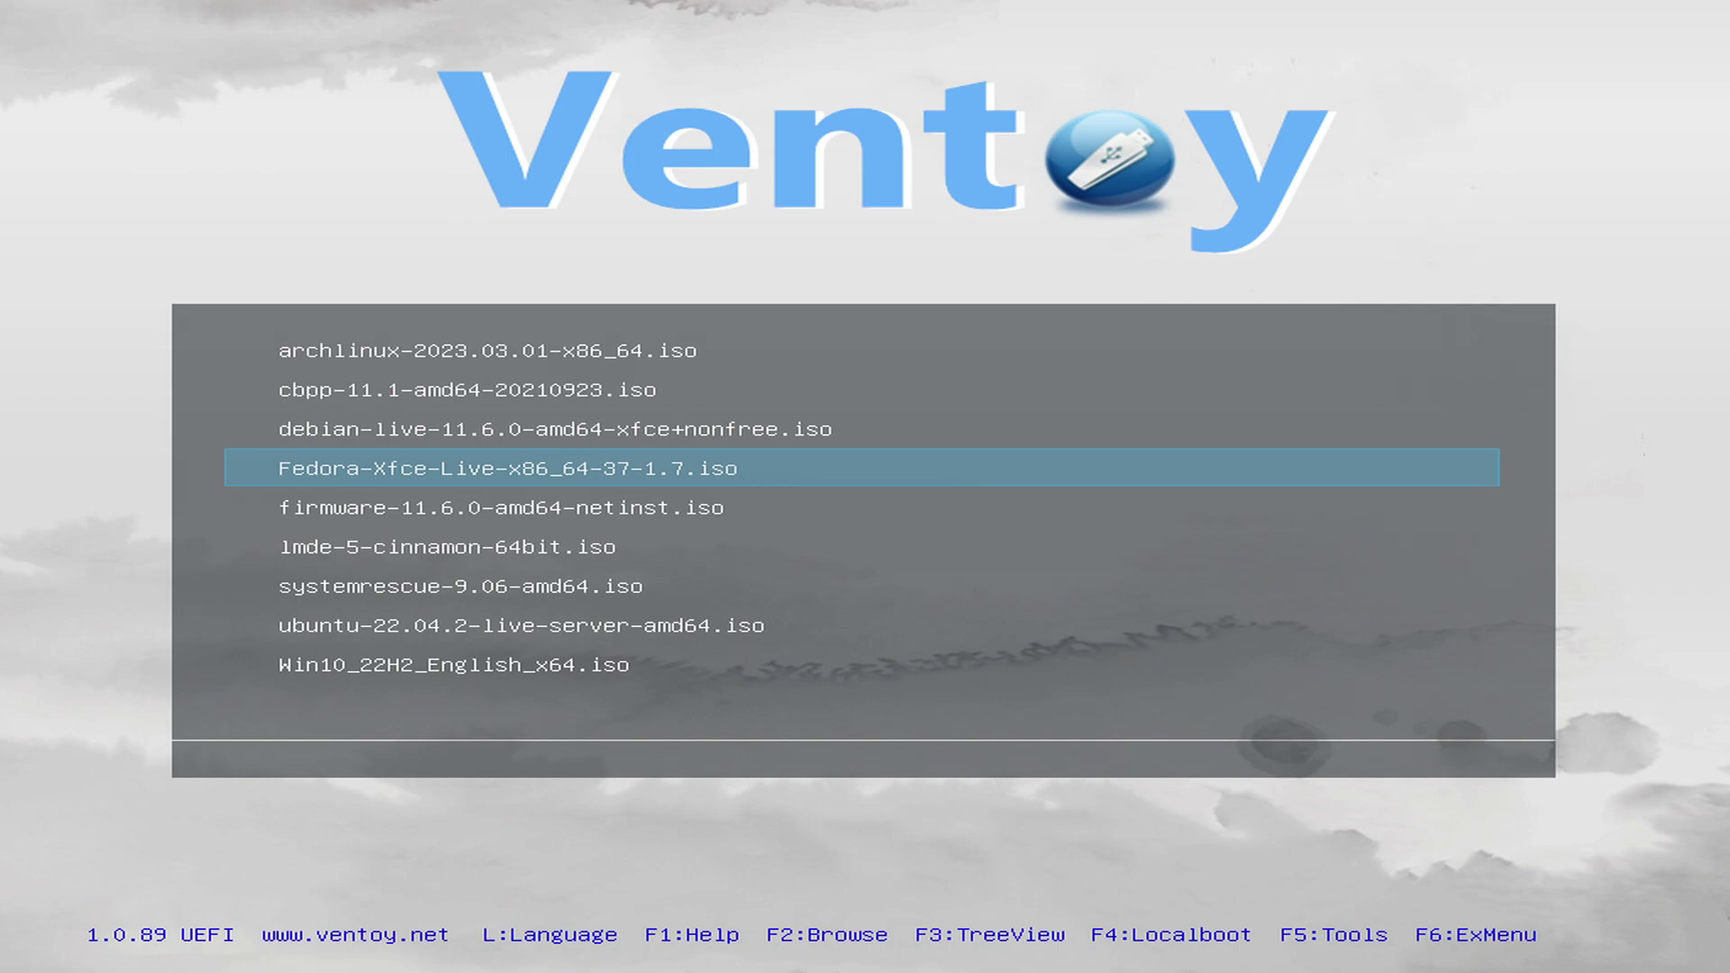
{"action": "key", "text": "Up"}
{"action": "key", "text": "Down"}
{"action": "key", "text": "Down"}
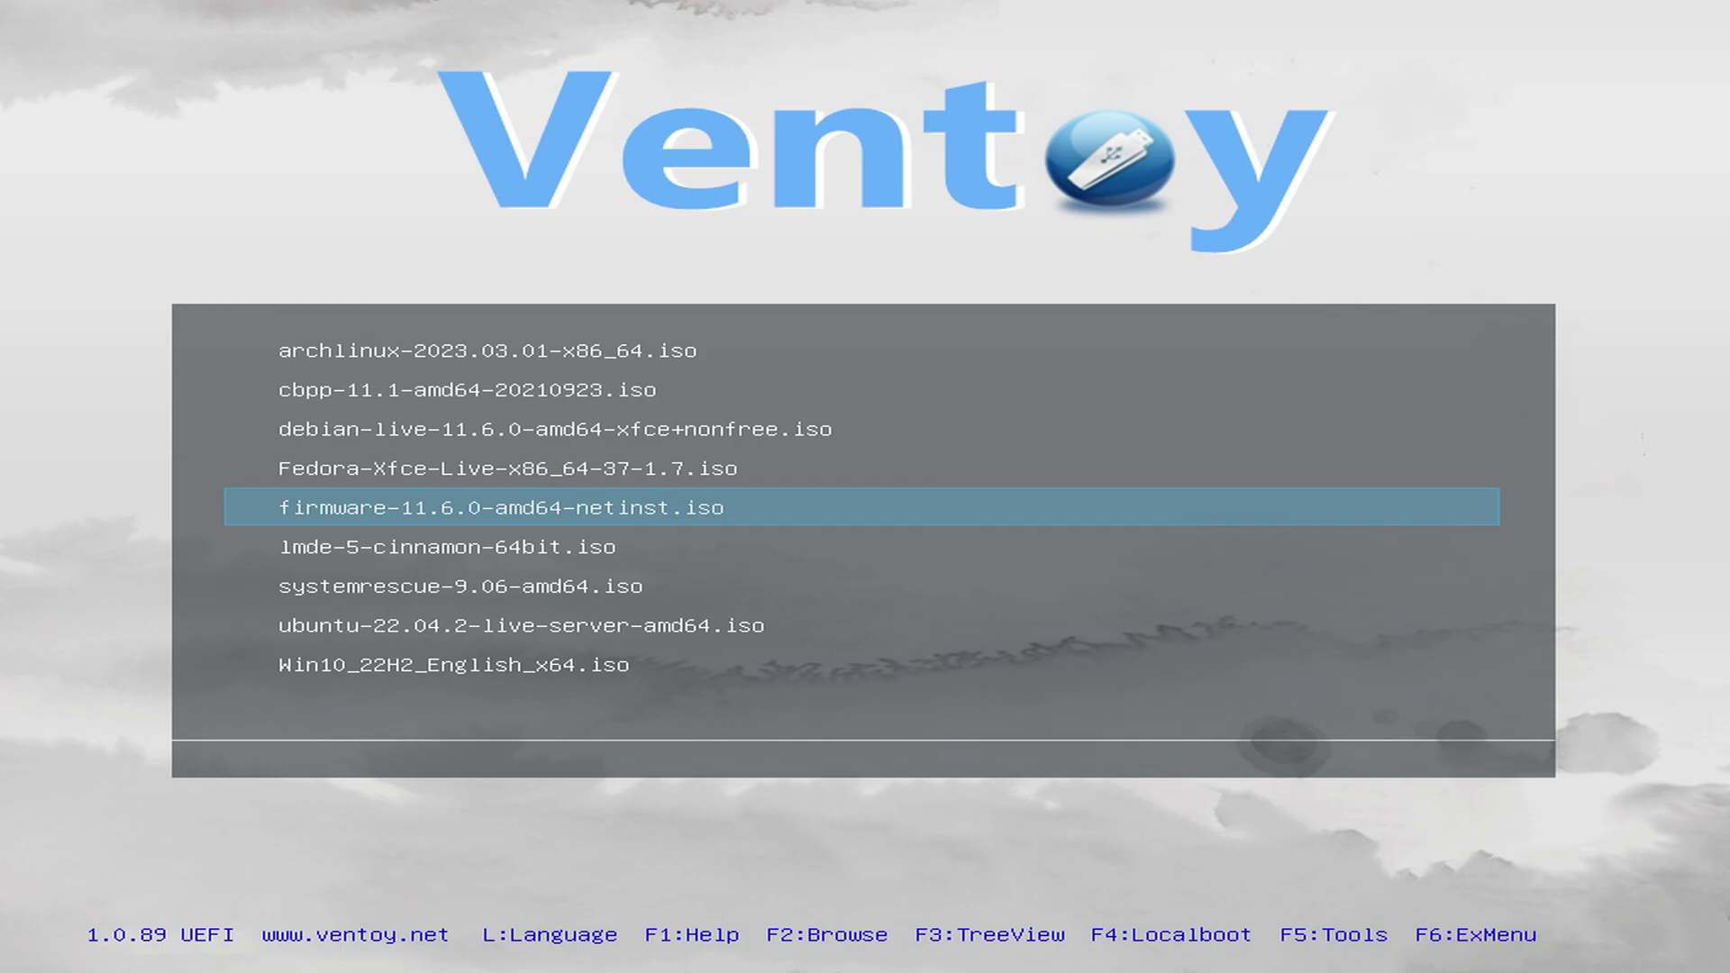
{"action": "key", "text": "Down"}
{"action": "key", "text": "Down"}
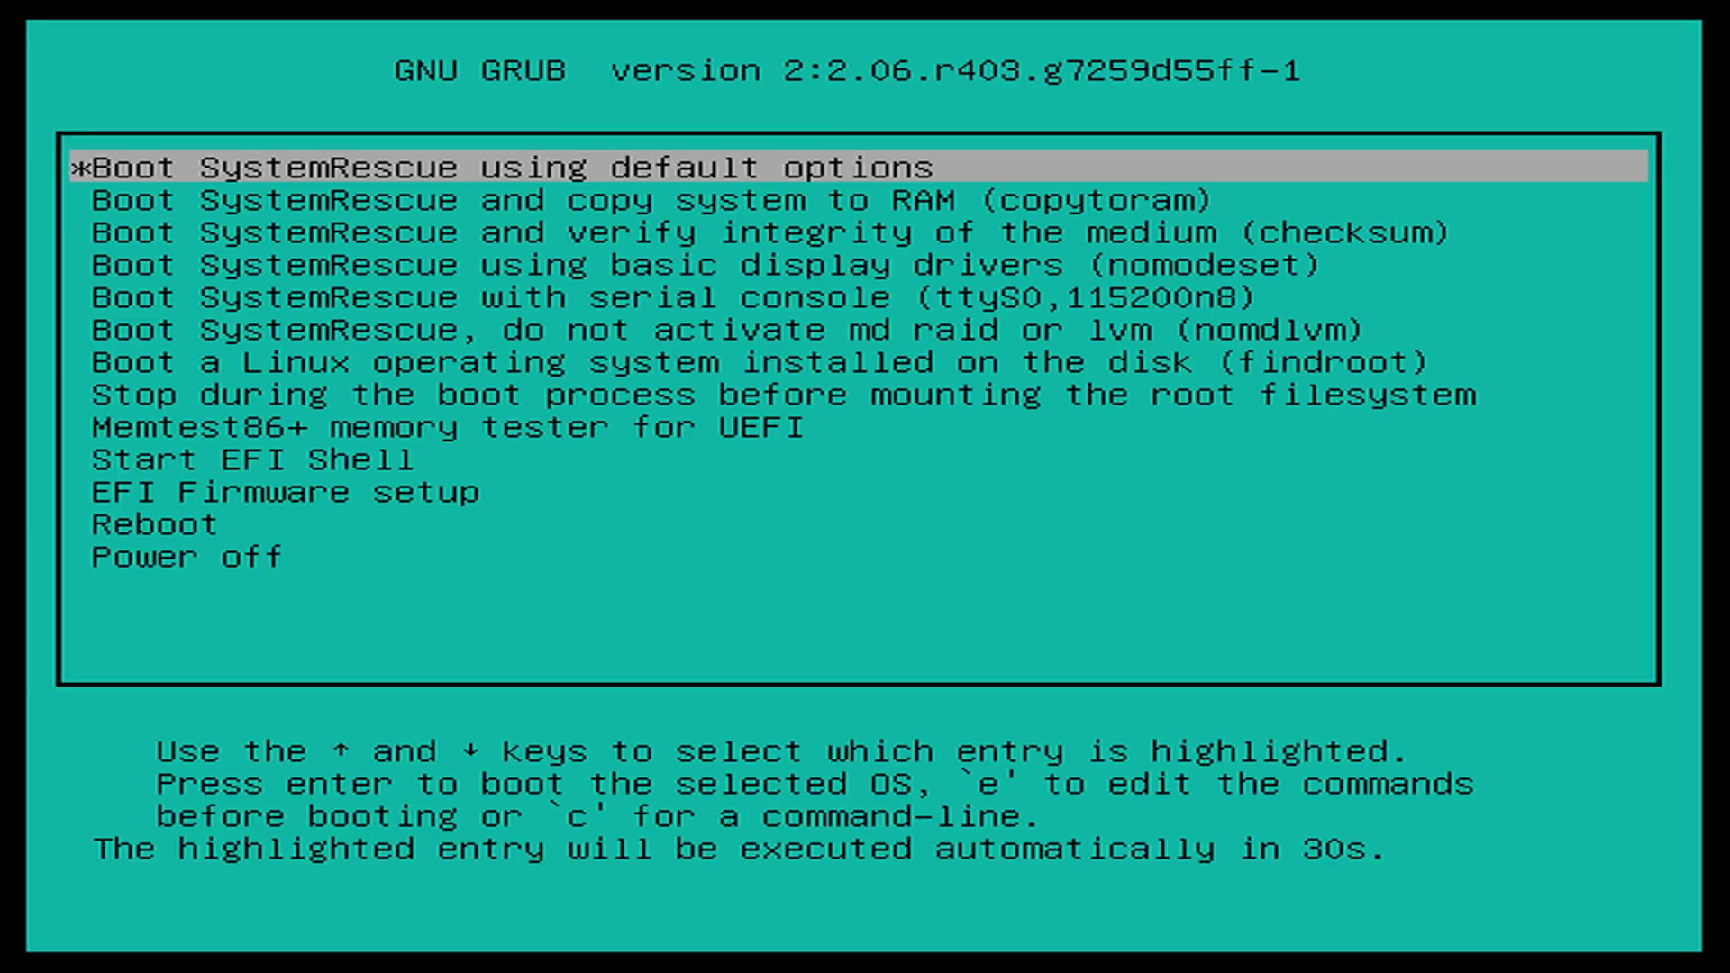
Boot SystemRescue with default options, then run startx at the root console for Xfce
{"action": "key", "text": "Return"}
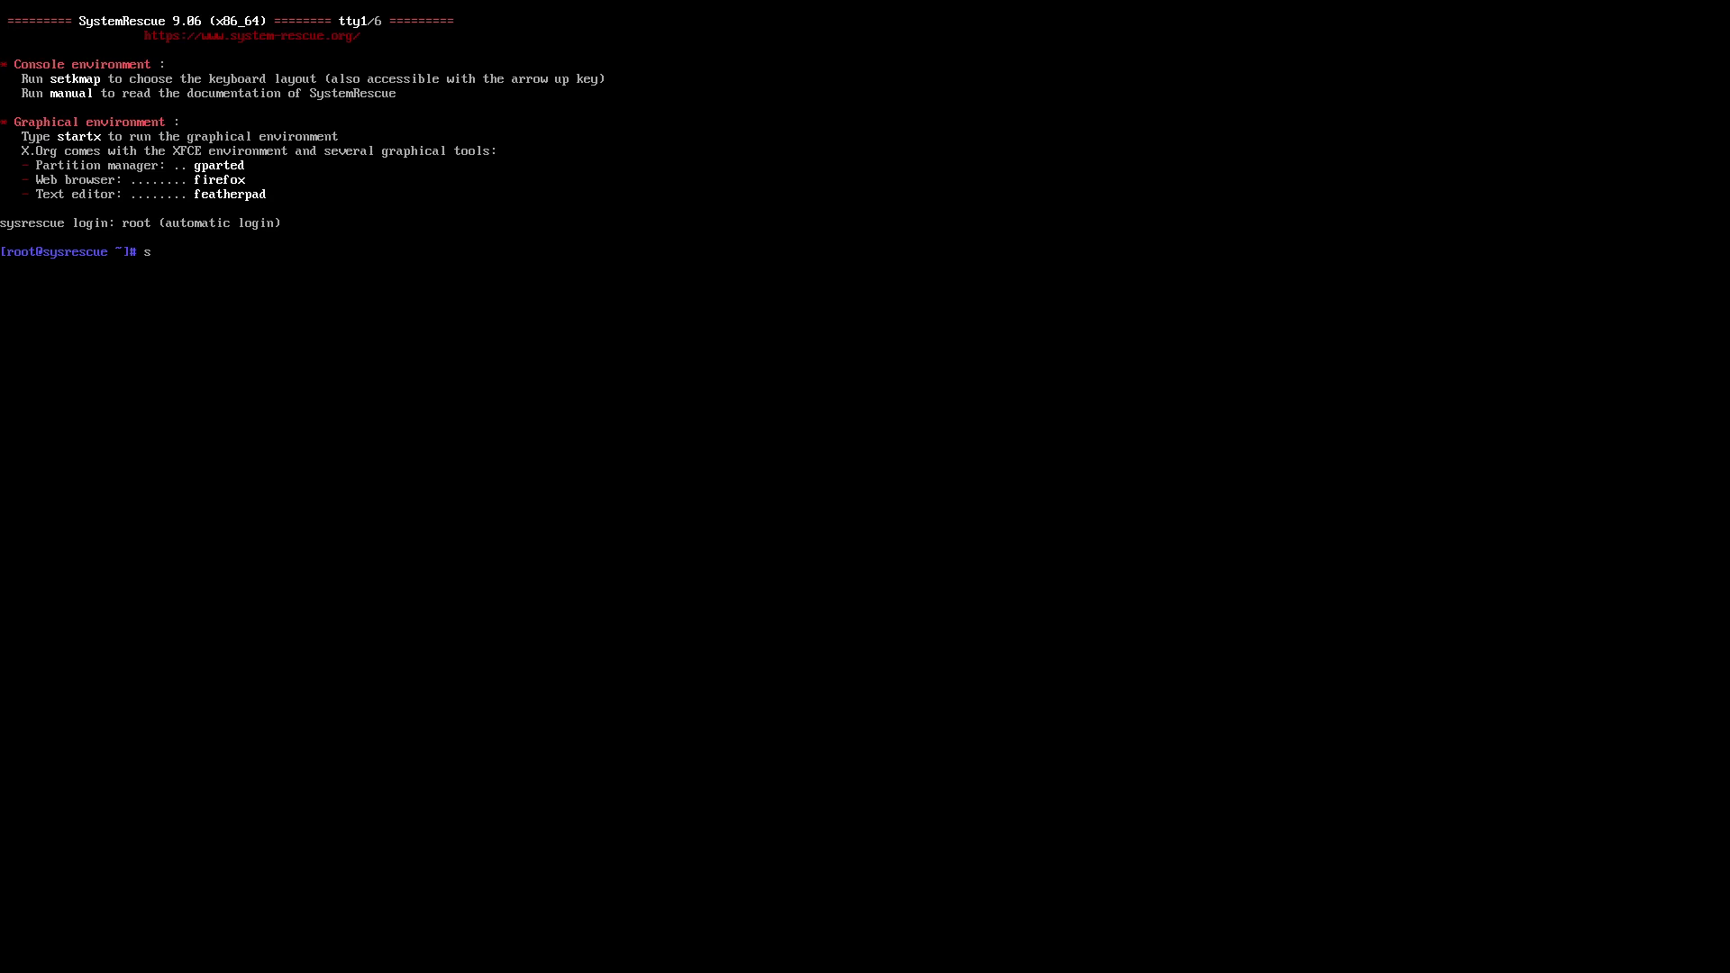
{"action": "type", "text": "tartx"}
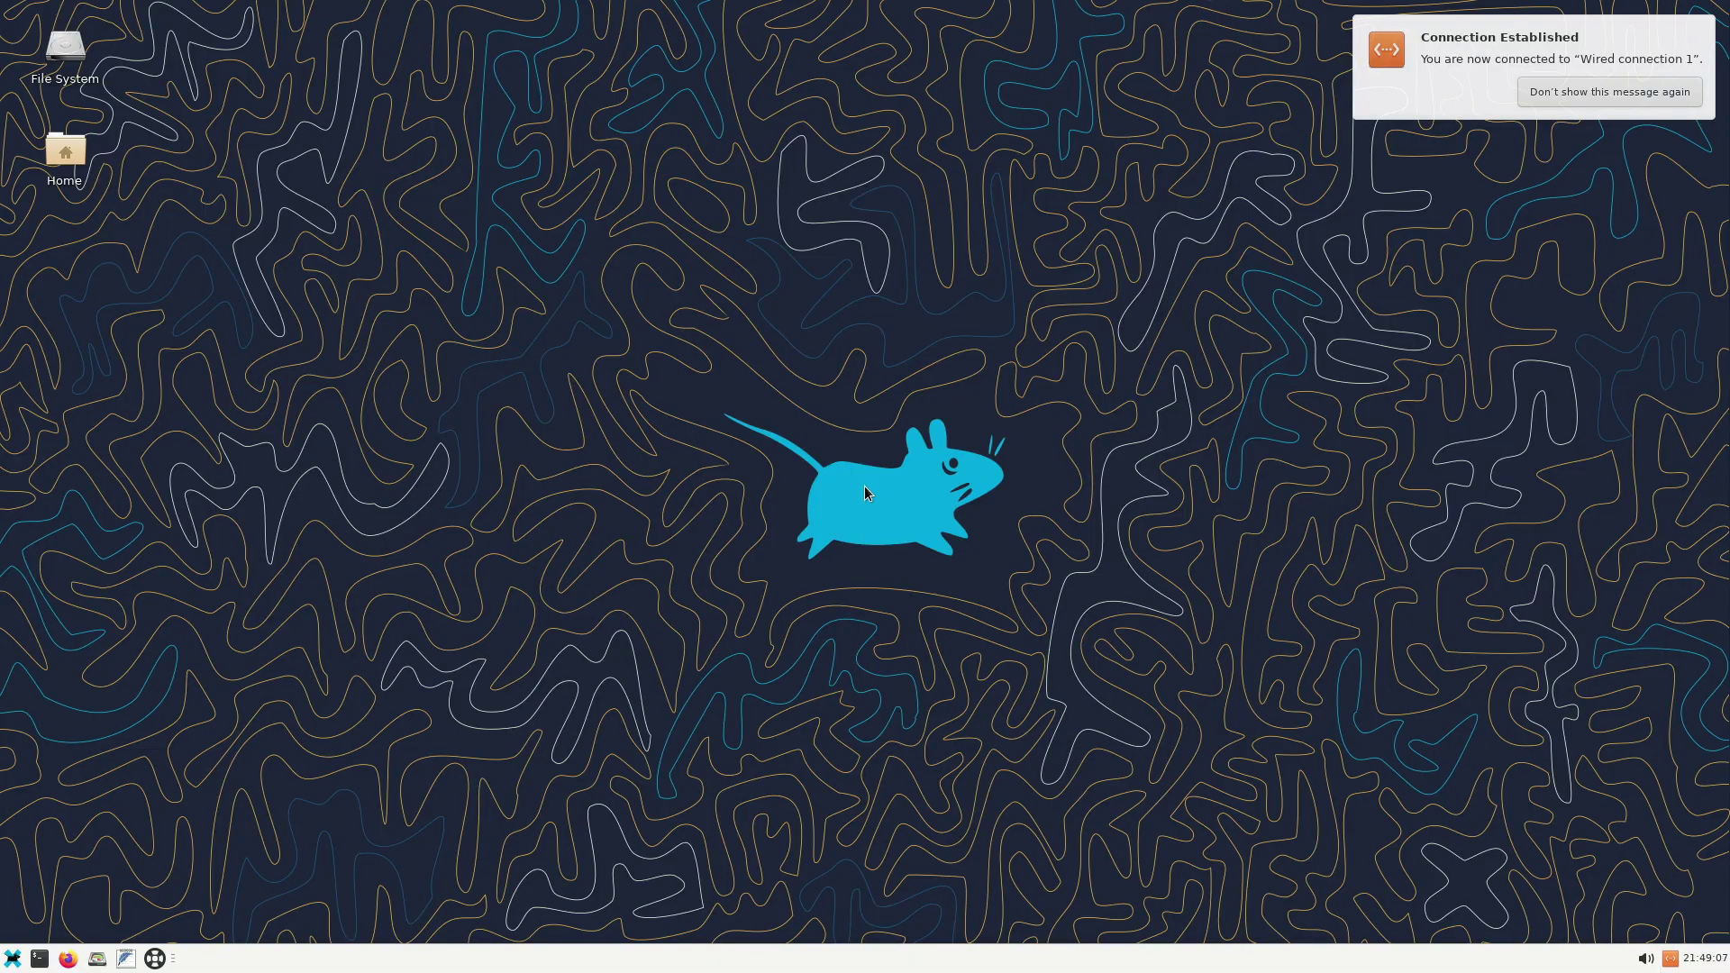
{"action": "left_click", "coordinate": [14, 961]}
{"action": "mouse_move", "coordinate": [88, 856]}
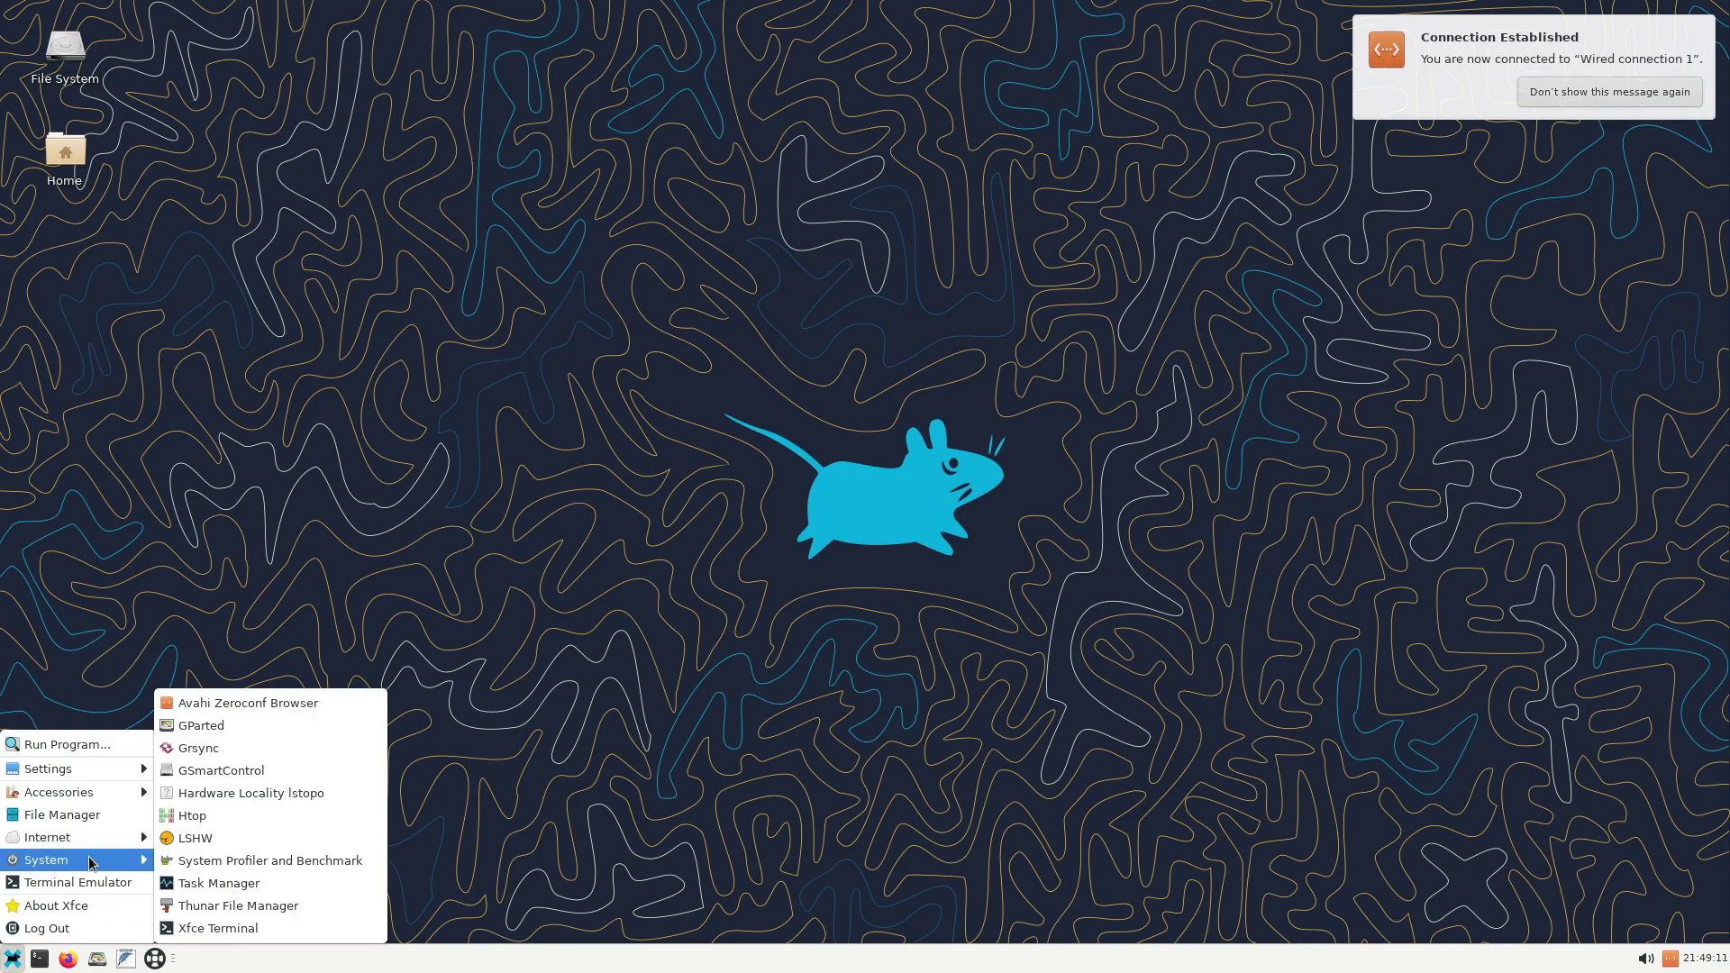
{"action": "left_click", "coordinate": [201, 726]}
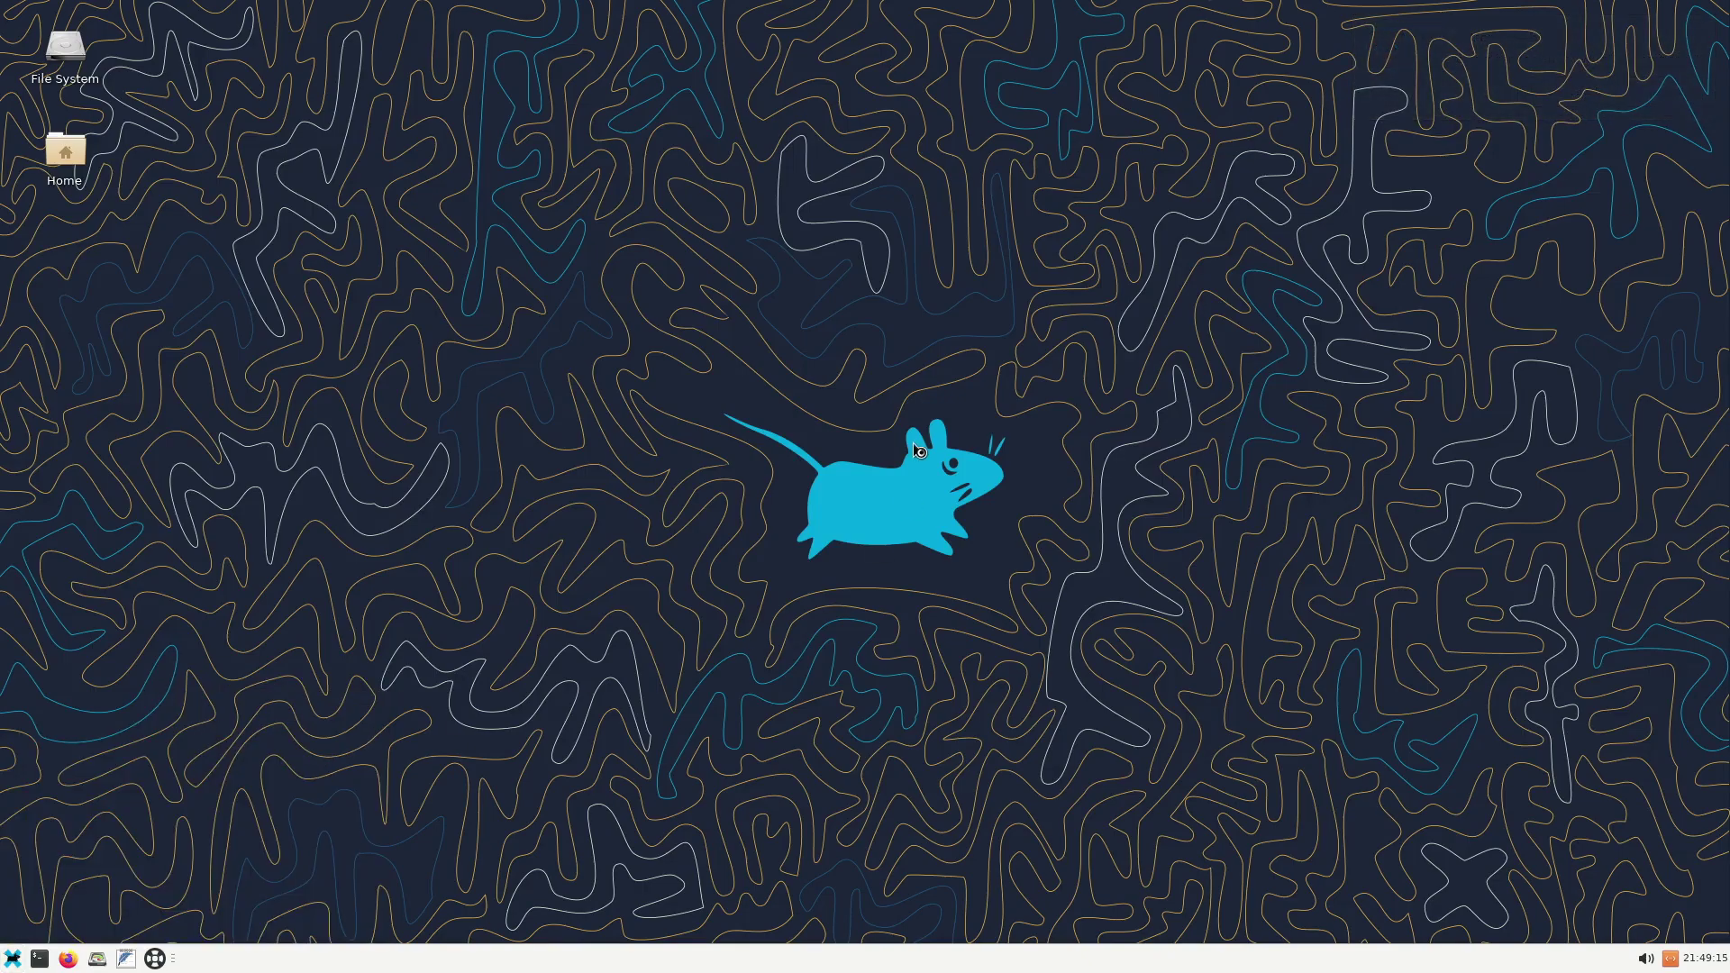
{"action": "left_click_drag", "start_coordinate": [325, 16], "coordinate": [827, 299]}
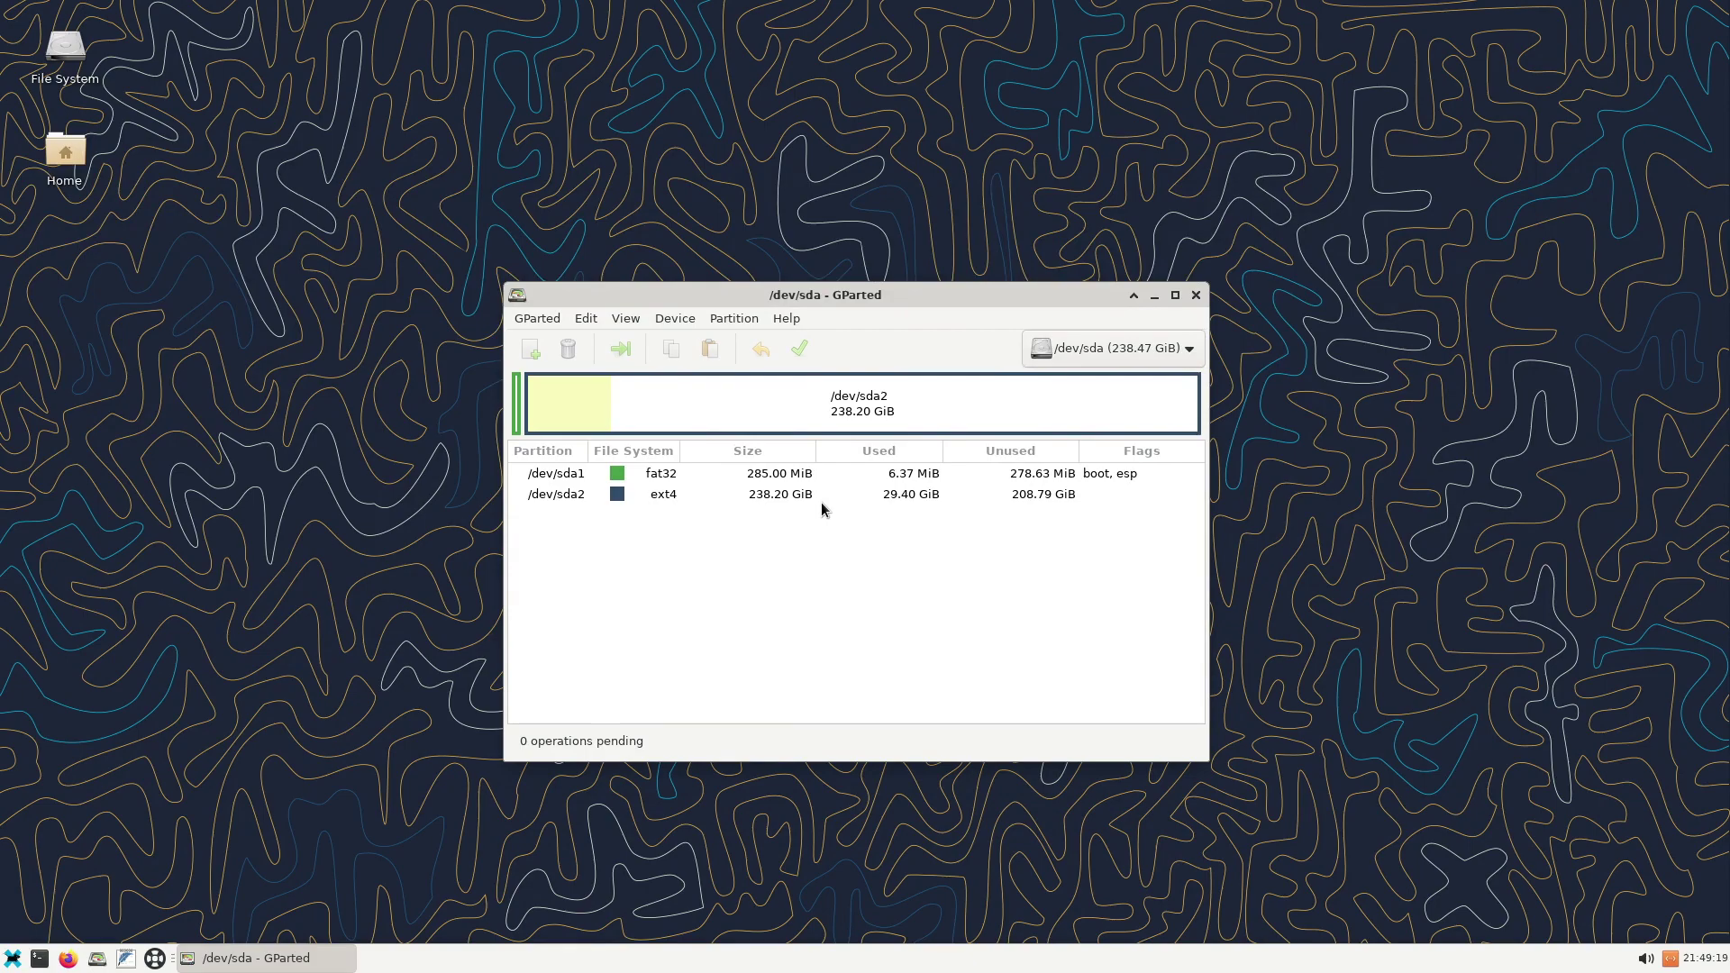
{"action": "left_click", "coordinate": [1103, 348]}
{"action": "left_click", "coordinate": [1103, 350]}
{"action": "left_click", "coordinate": [1198, 295]}
{"action": "left_click", "coordinate": [11, 959]}
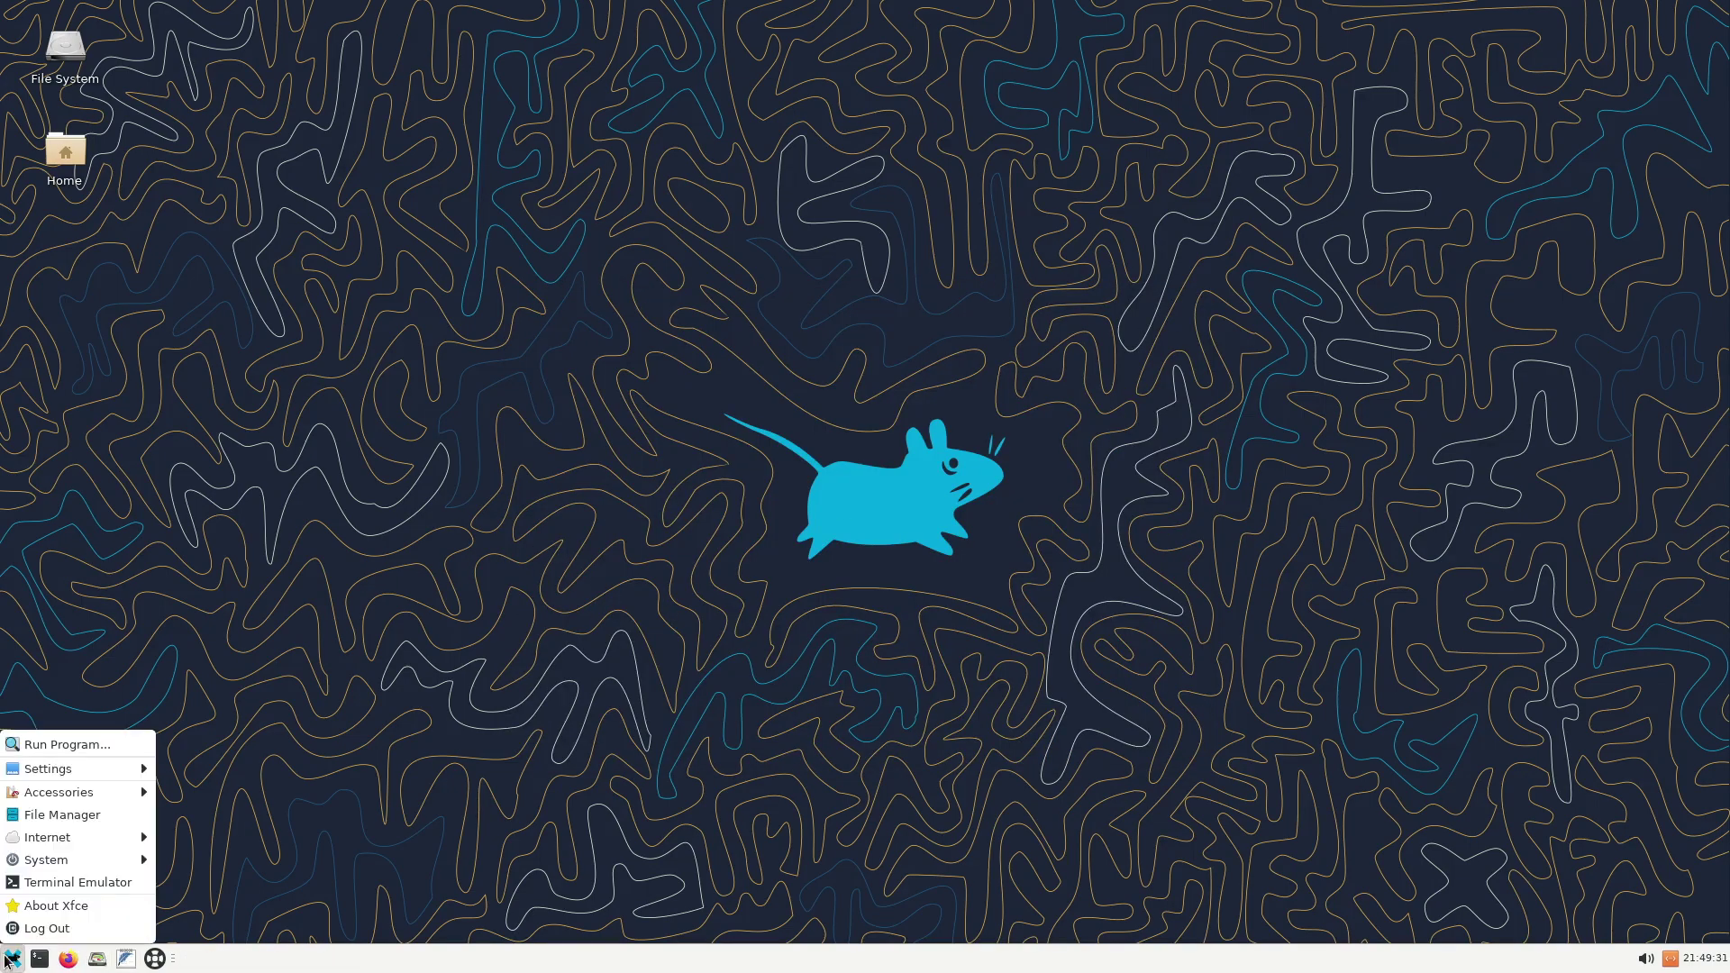
{"action": "mouse_move", "coordinate": [37, 775]}
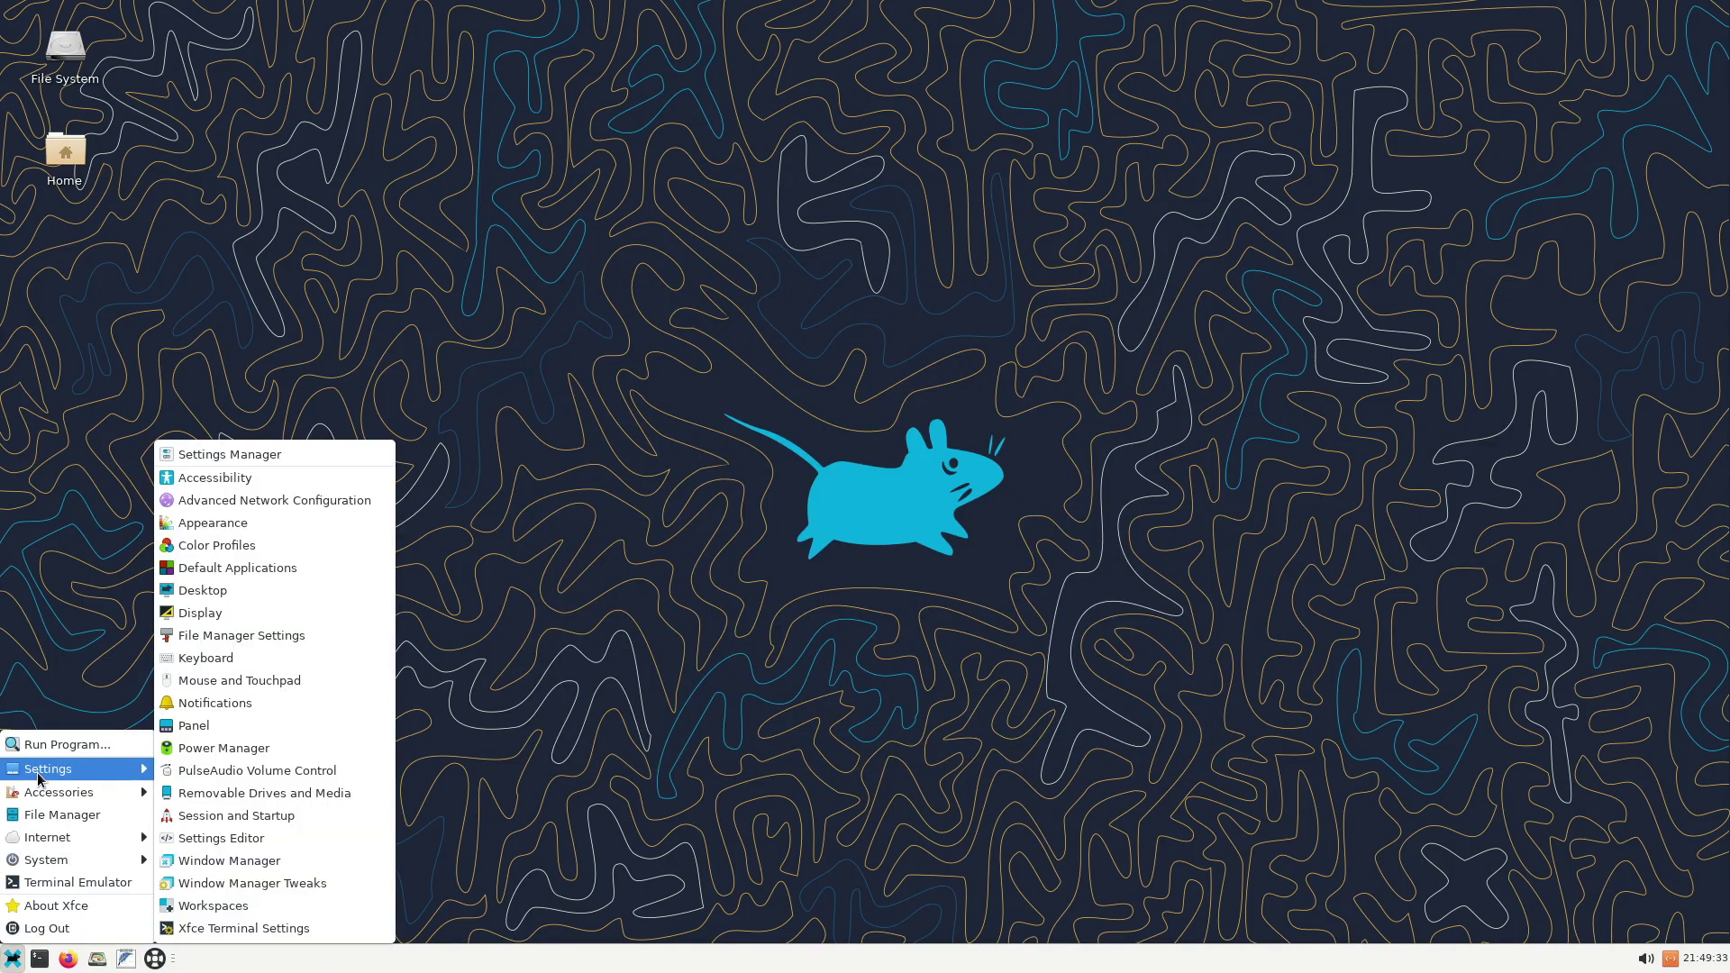
{"action": "left_click", "coordinate": [771, 678]}
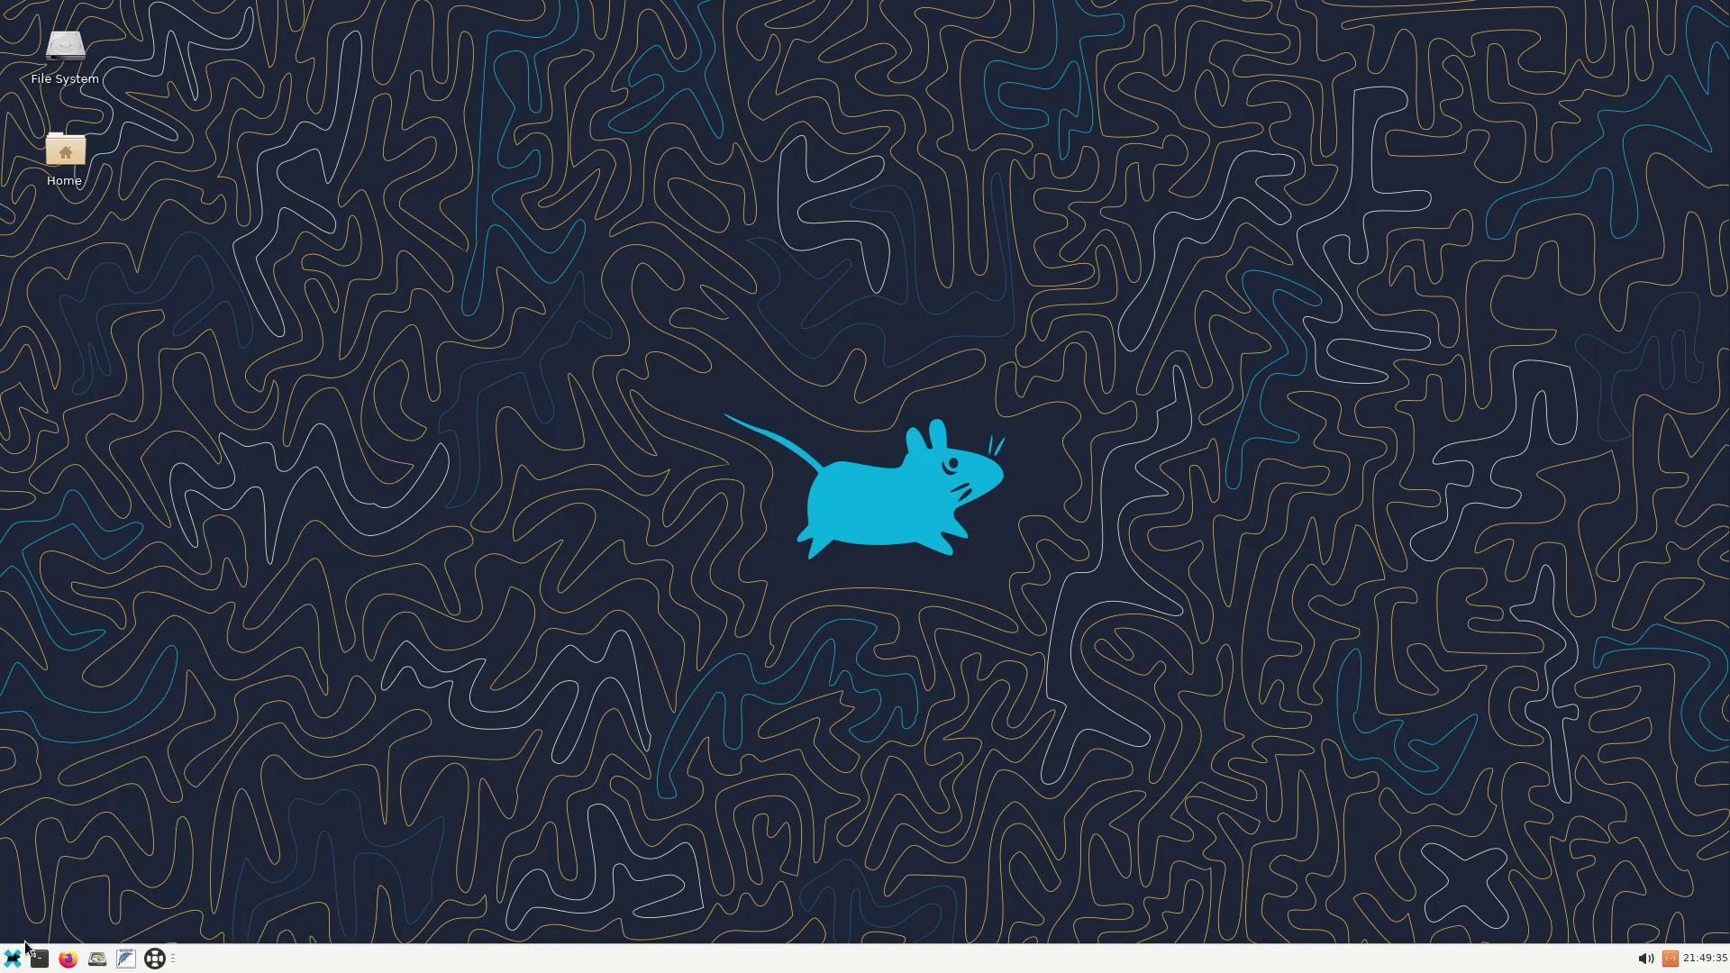
{"action": "left_click", "coordinate": [9, 965]}
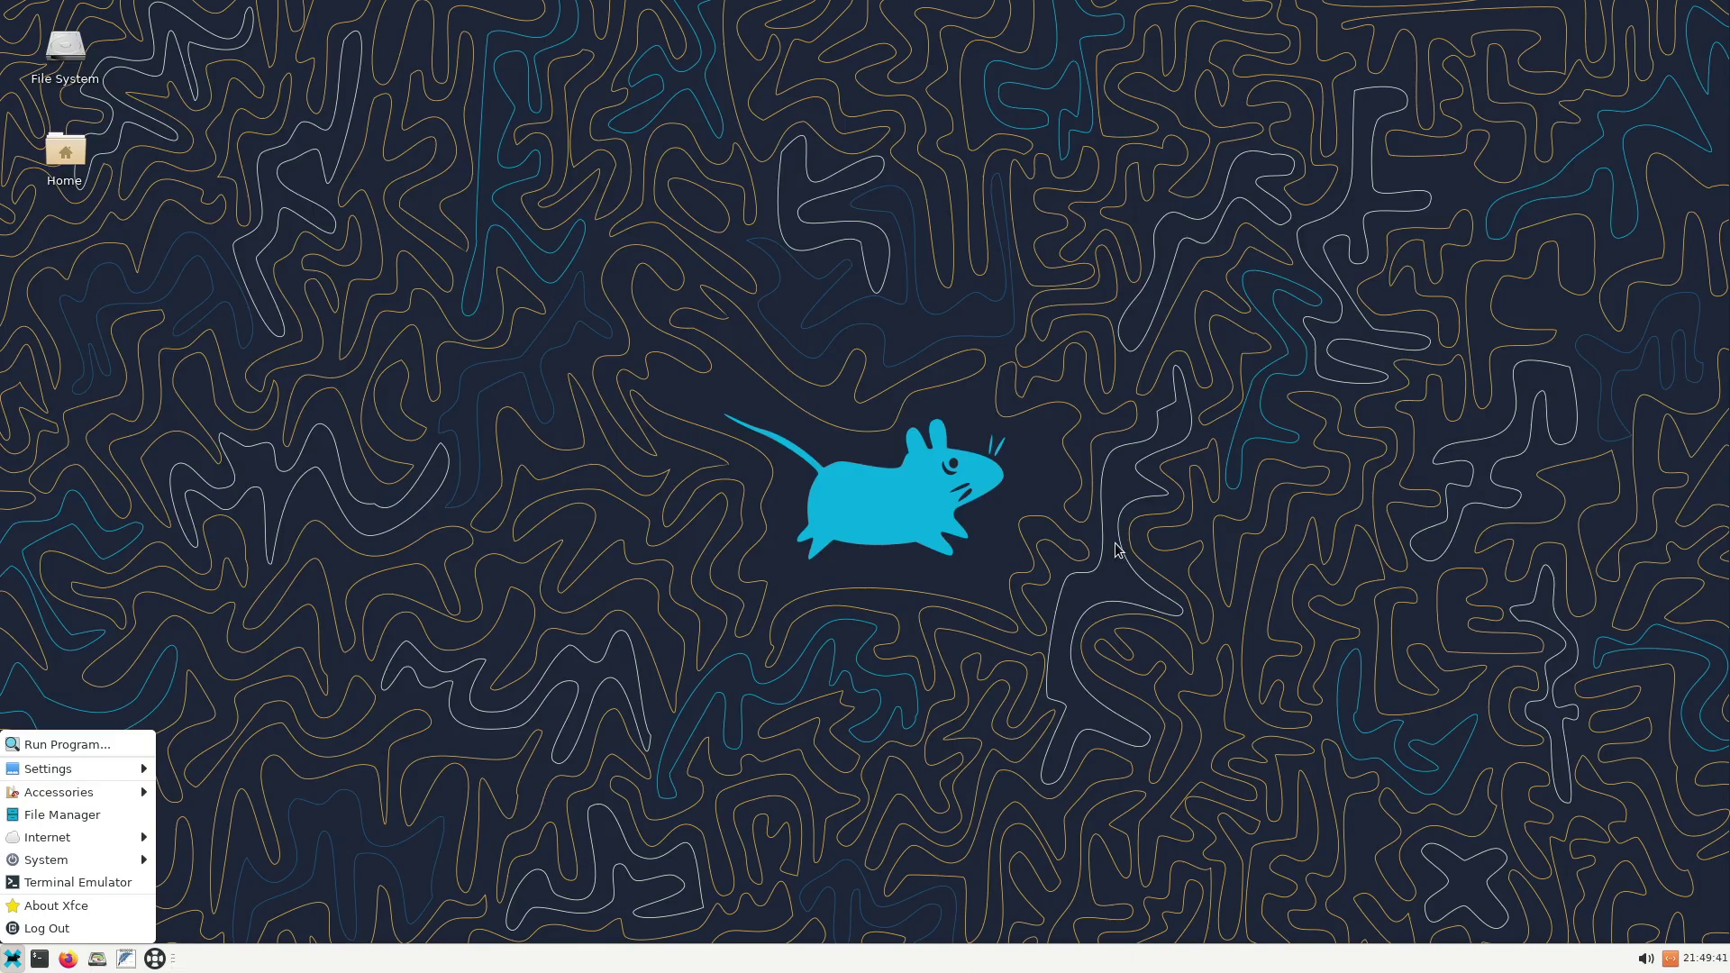
{"action": "left_click", "coordinate": [613, 560]}
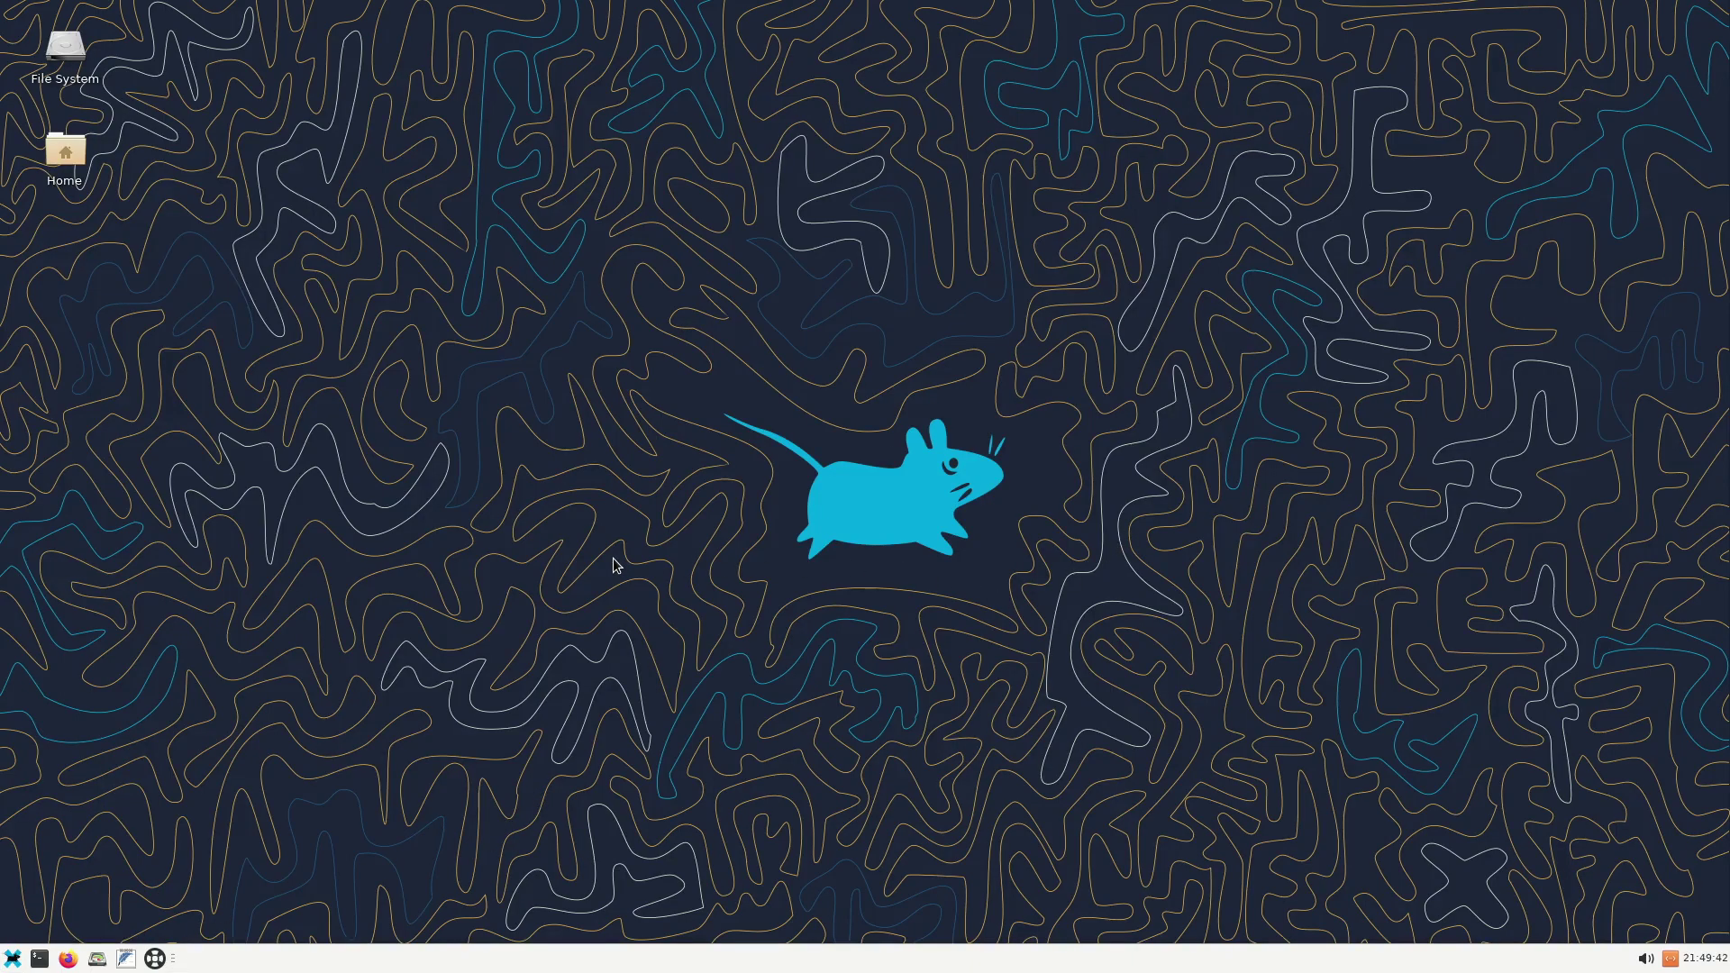
{"action": "left_click", "coordinate": [76, 960]}
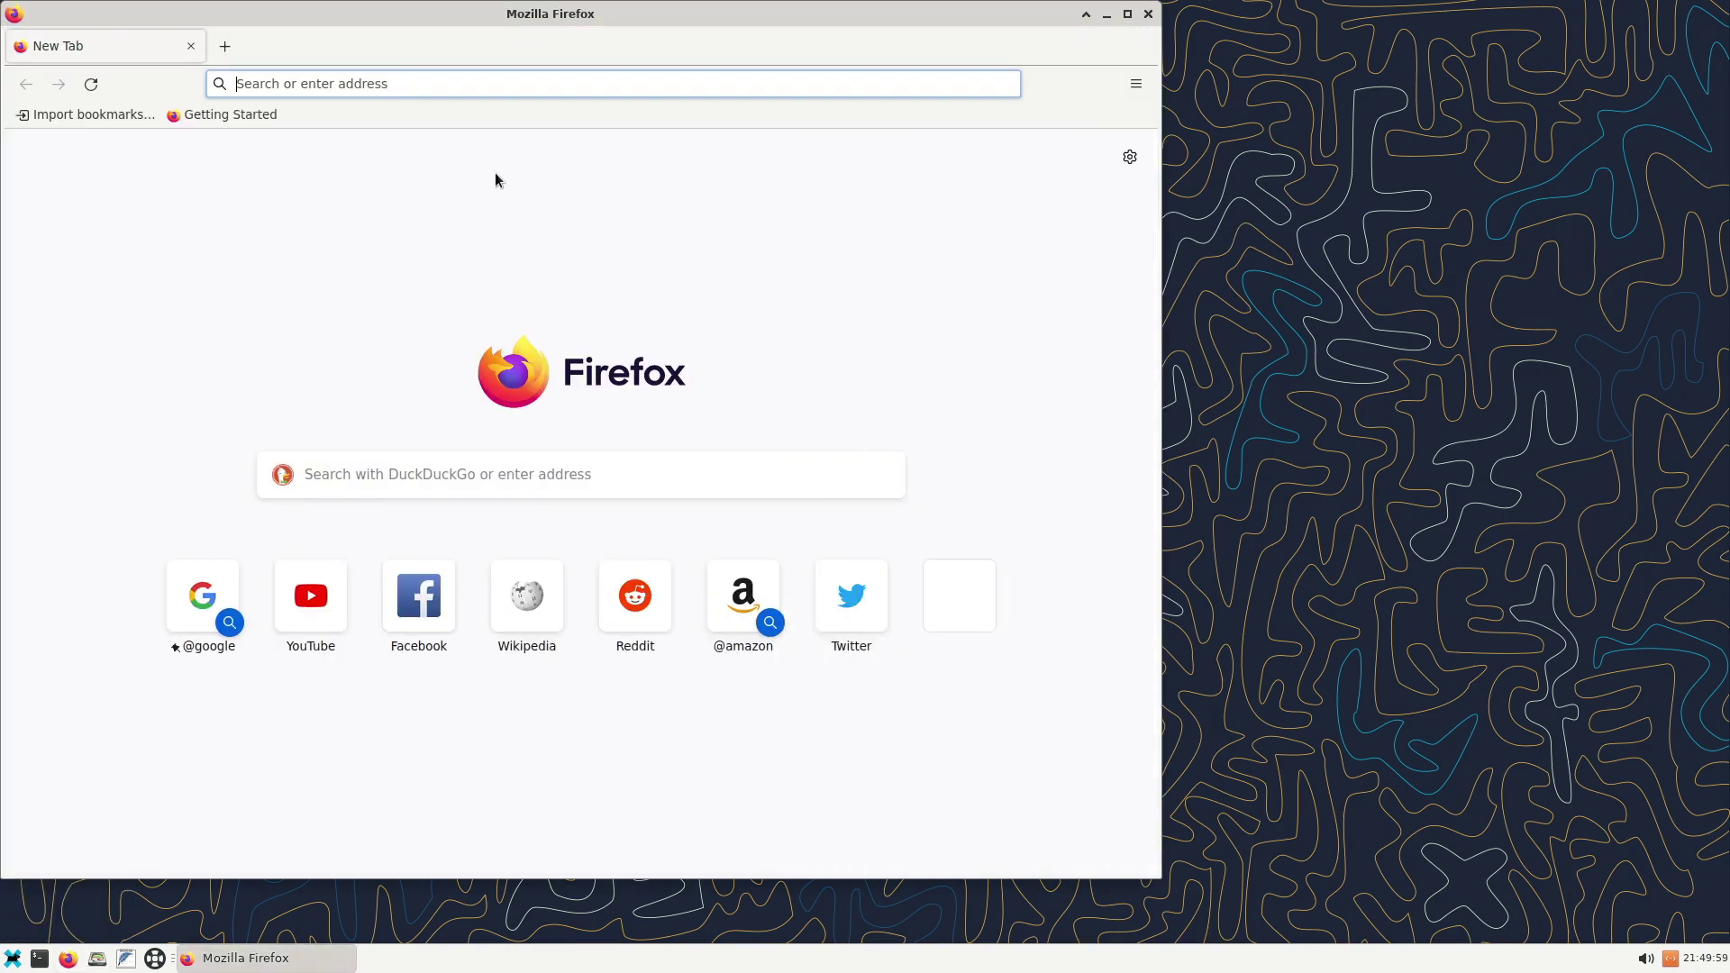
{"action": "left_click_drag", "start_coordinate": [563, 15], "coordinate": [888, 42]}
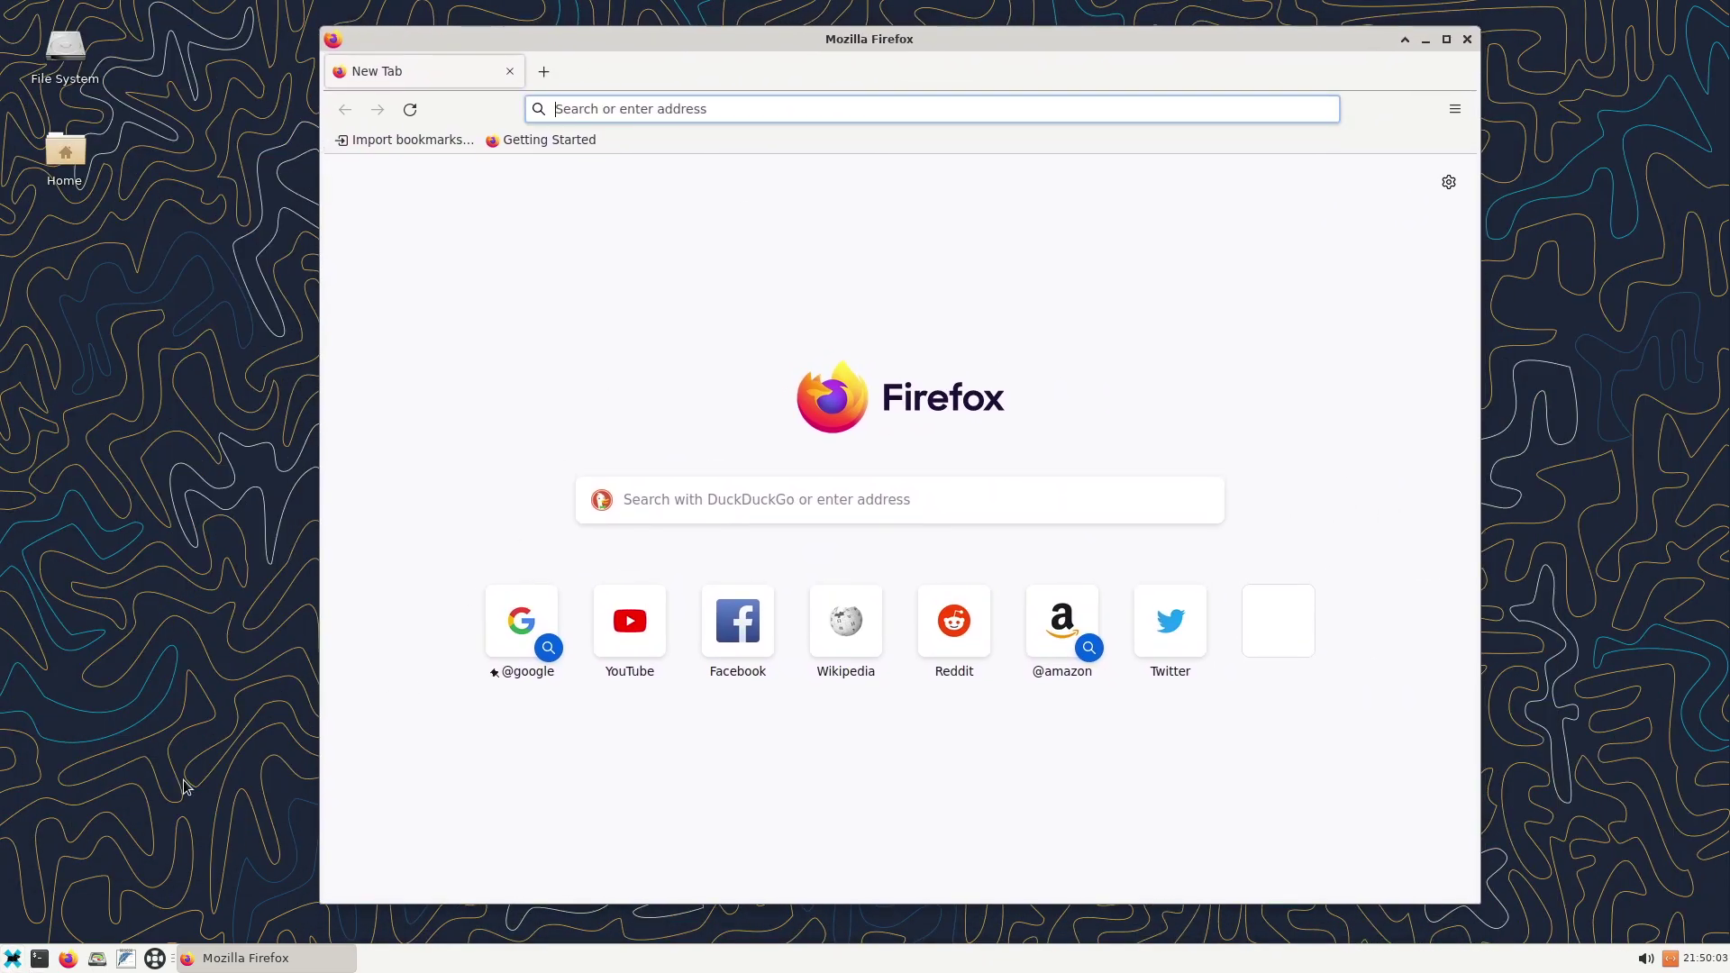
{"action": "left_click", "coordinate": [601, 109]}
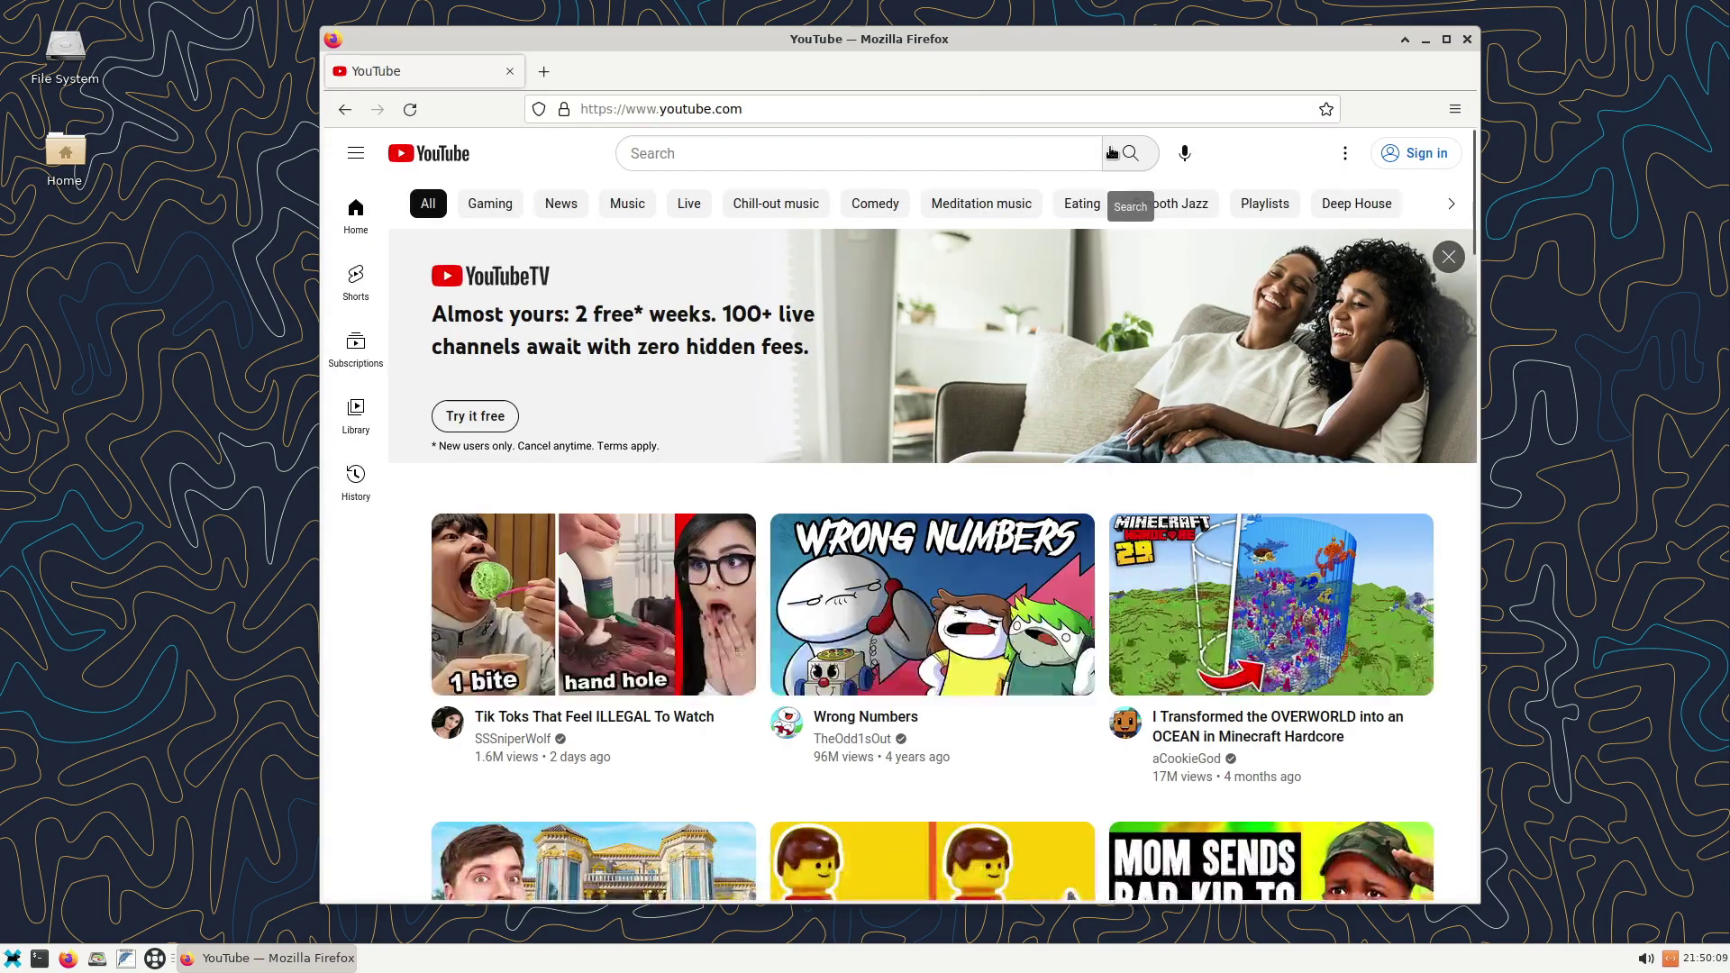
{"action": "left_click", "coordinate": [1466, 40]}
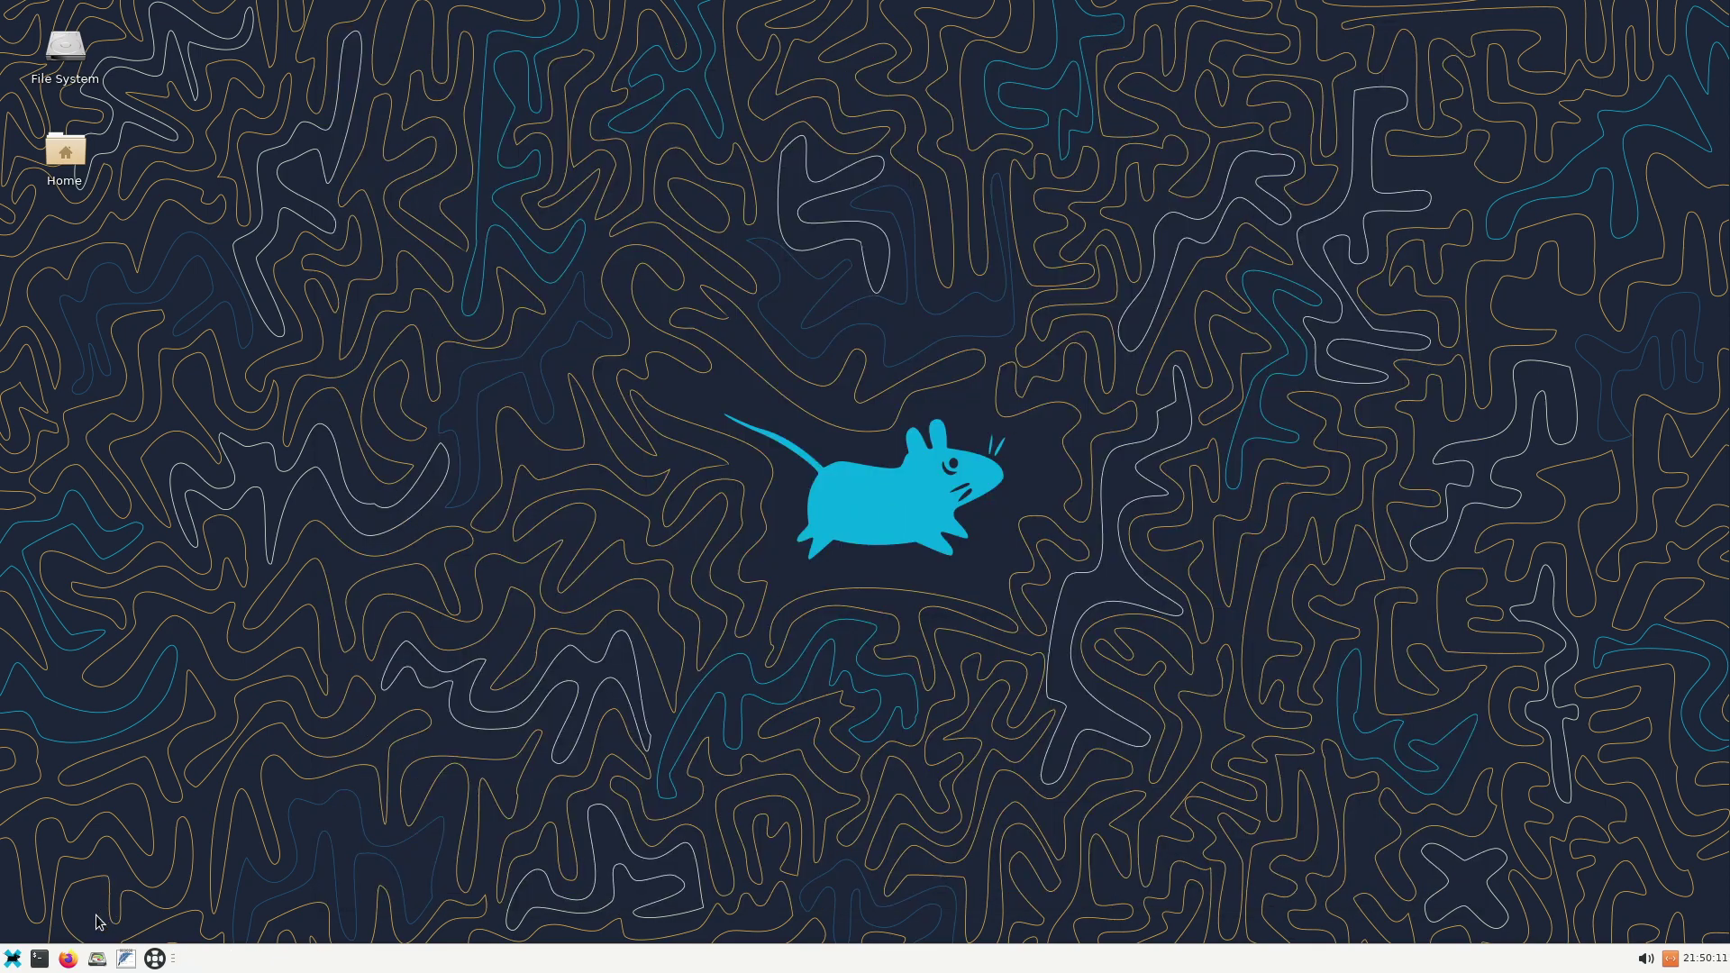
Restart from the Xfce Log Out menu, then select debian-live-11.6.0-amd64-xfce+nonfree.iso in Ventoy
{"action": "left_click", "coordinate": [11, 959]}
{"action": "left_click", "coordinate": [45, 930]}
{"action": "left_click", "coordinate": [865, 409]}
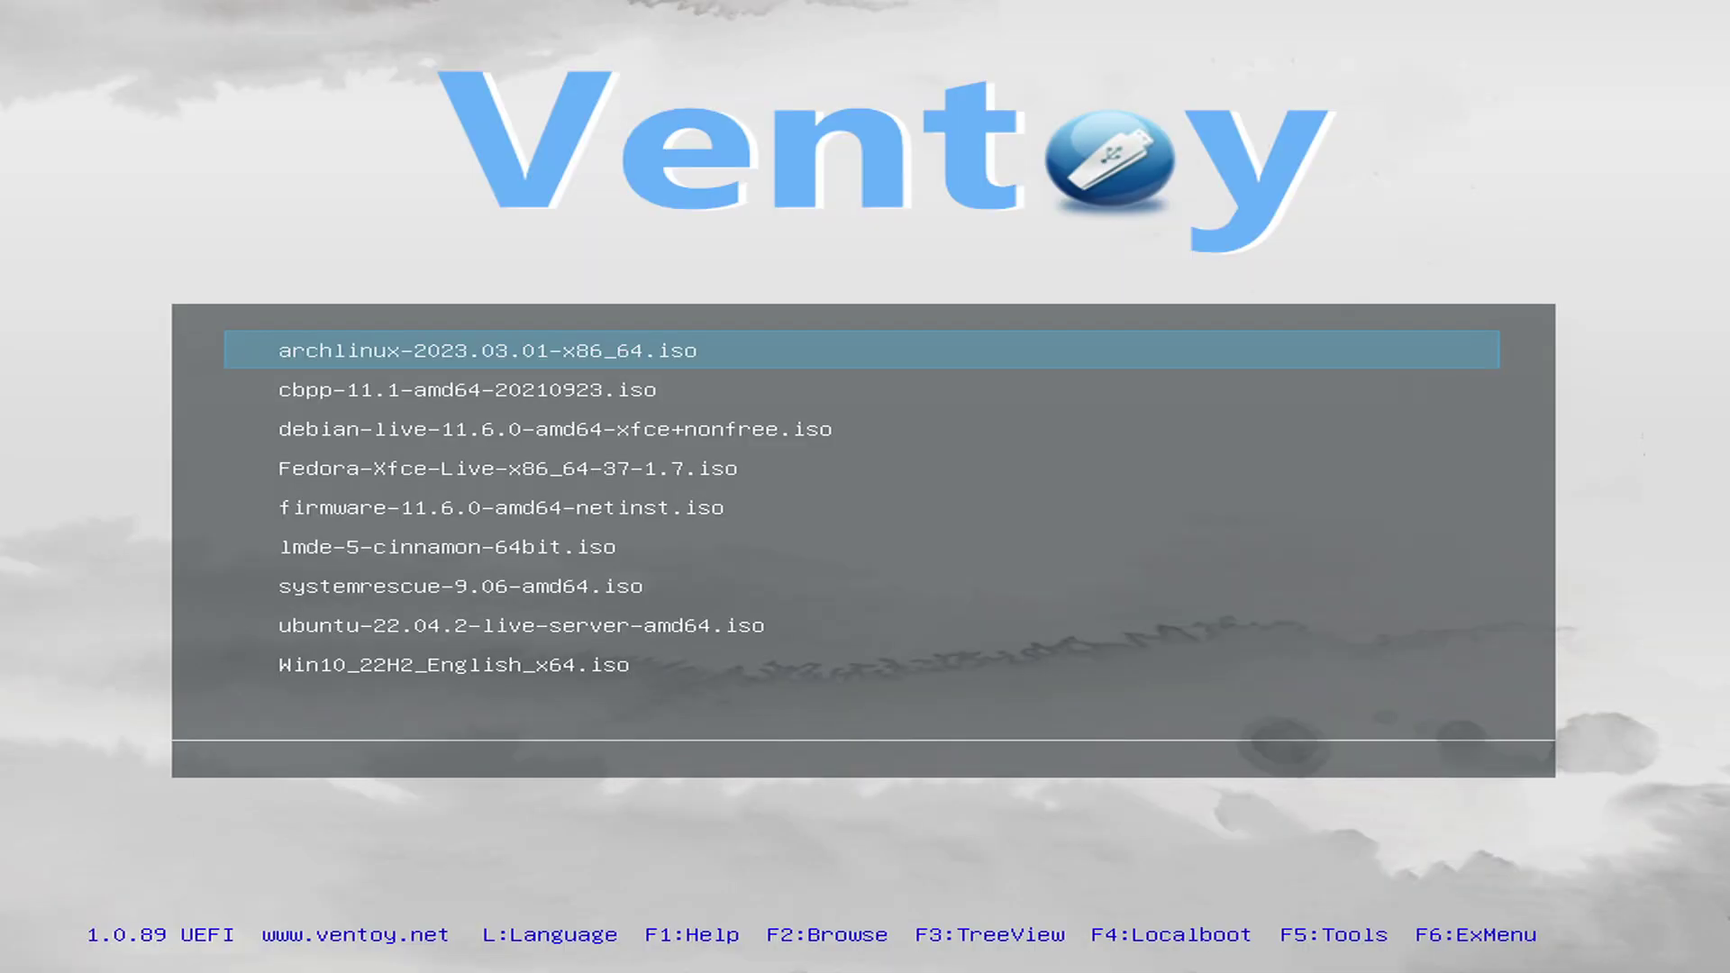
{"action": "key", "text": "Down"}
{"action": "key", "text": "Down"}
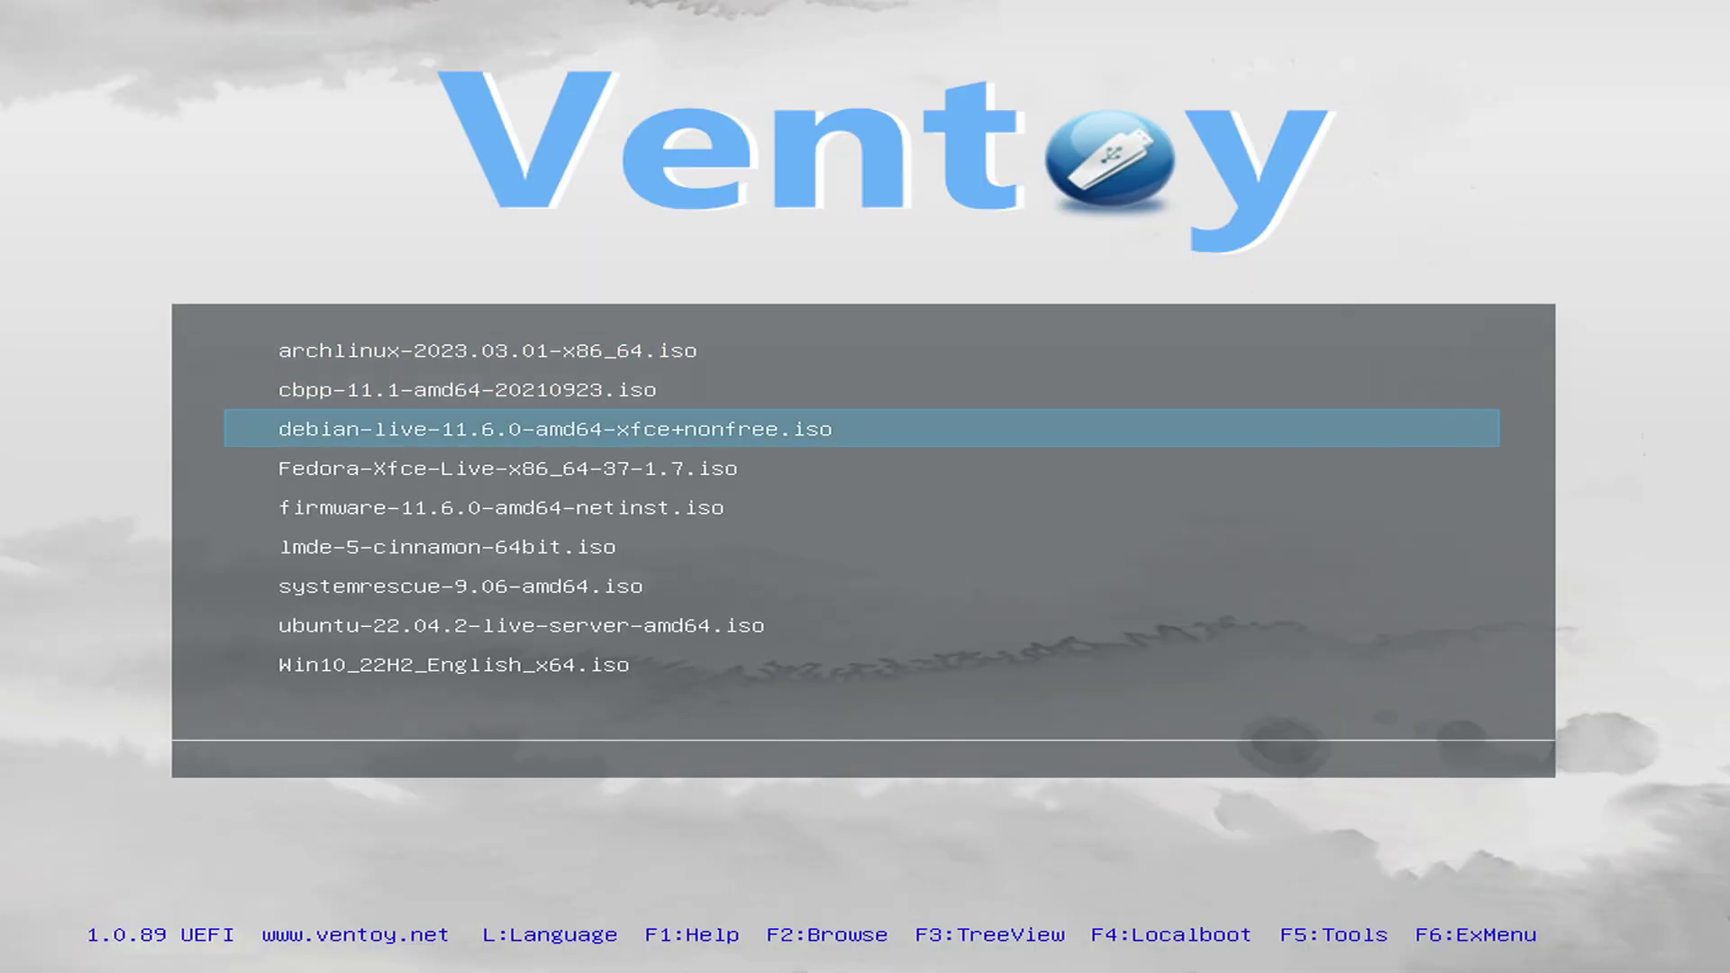
{"action": "key", "text": "Return"}
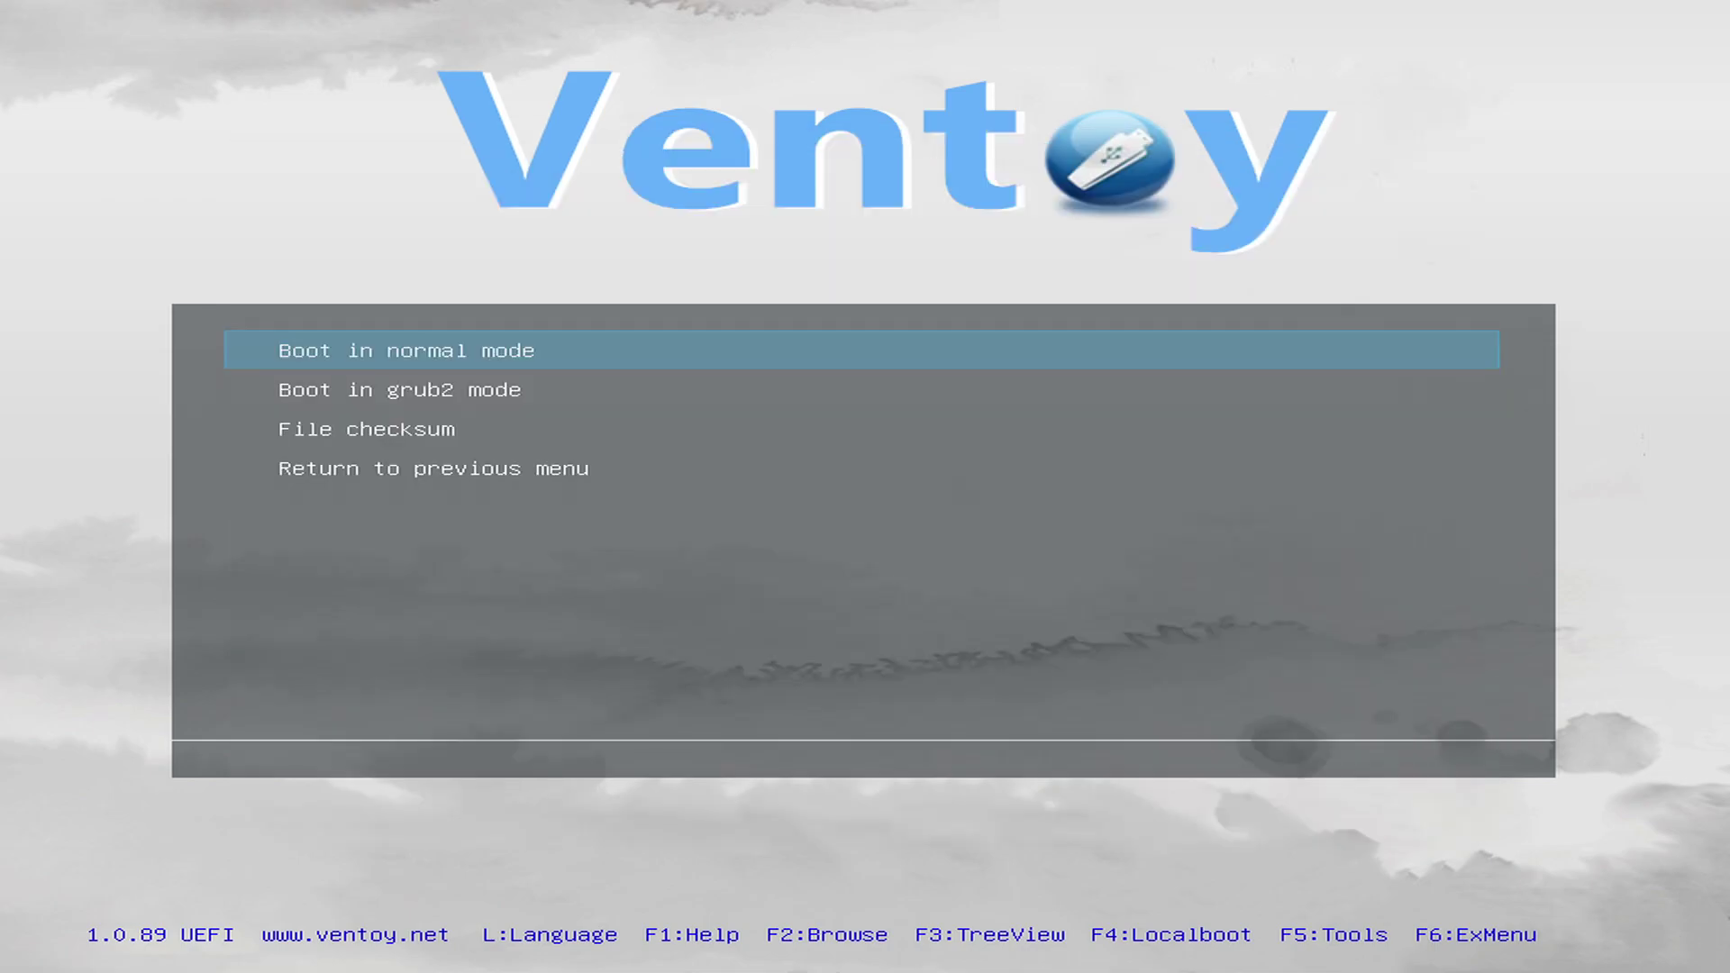